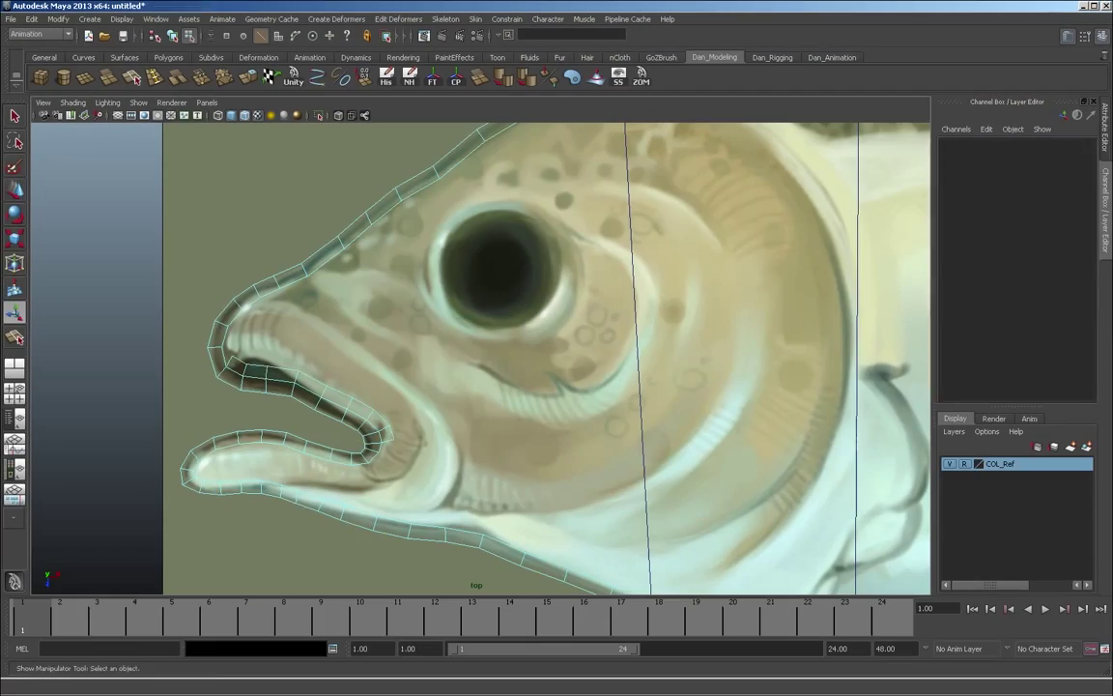
scroll(396, 338, "up", 3)
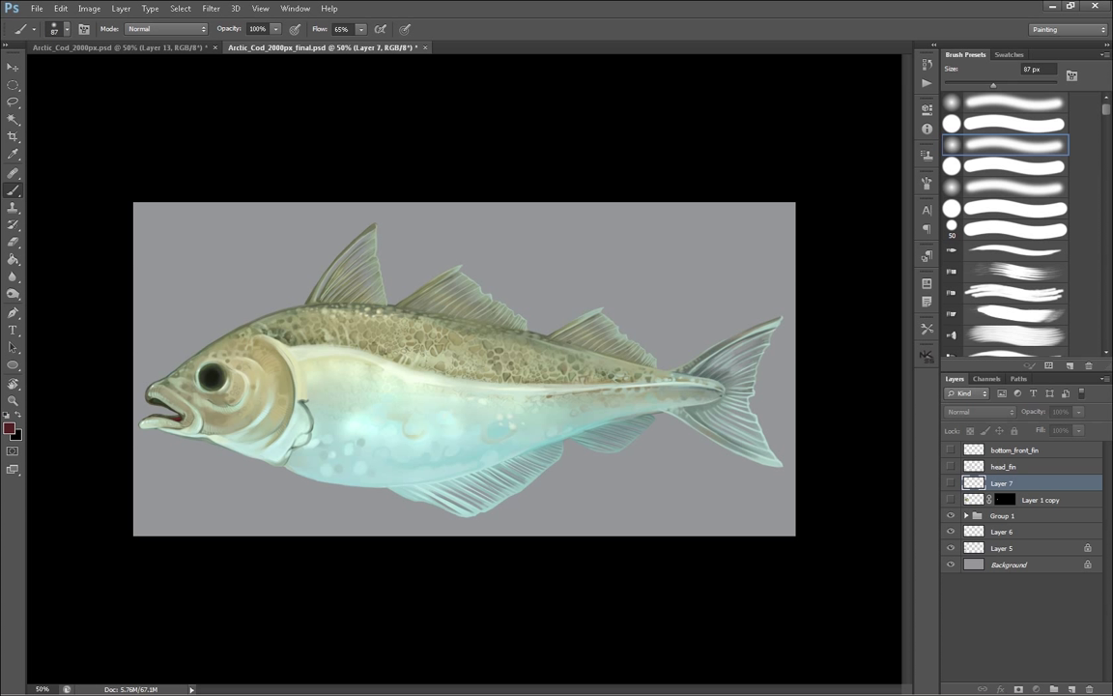
Expand Group 1 of Arctic_Cod_2000px_final.psd in Photoshop and toggle its fin layers to examine how the fish is separated into parts.
left_click(967, 516)
scroll(1022, 560, "down", 1)
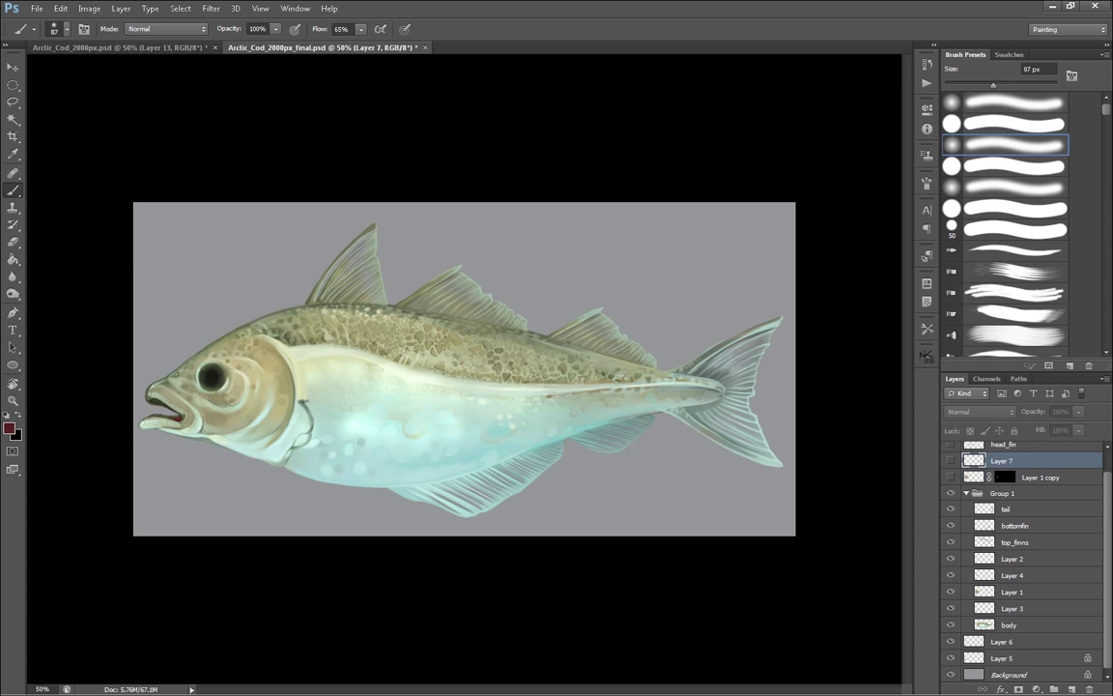
left_click(951, 543)
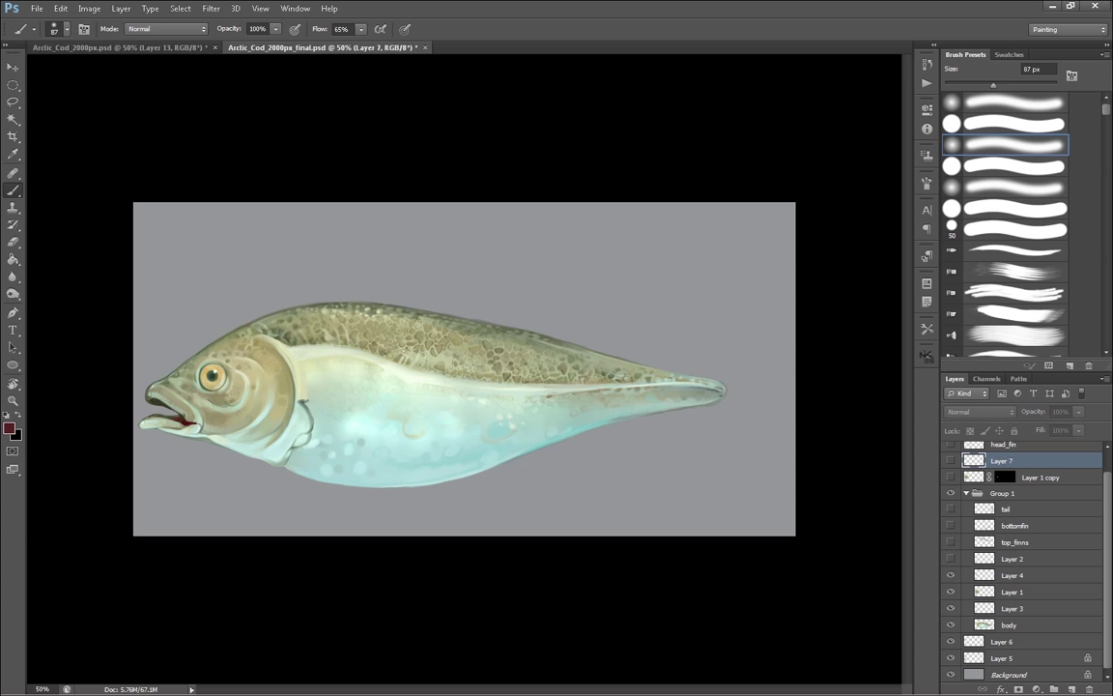
left_click(951, 542)
left_click(951, 543)
left_click(951, 559)
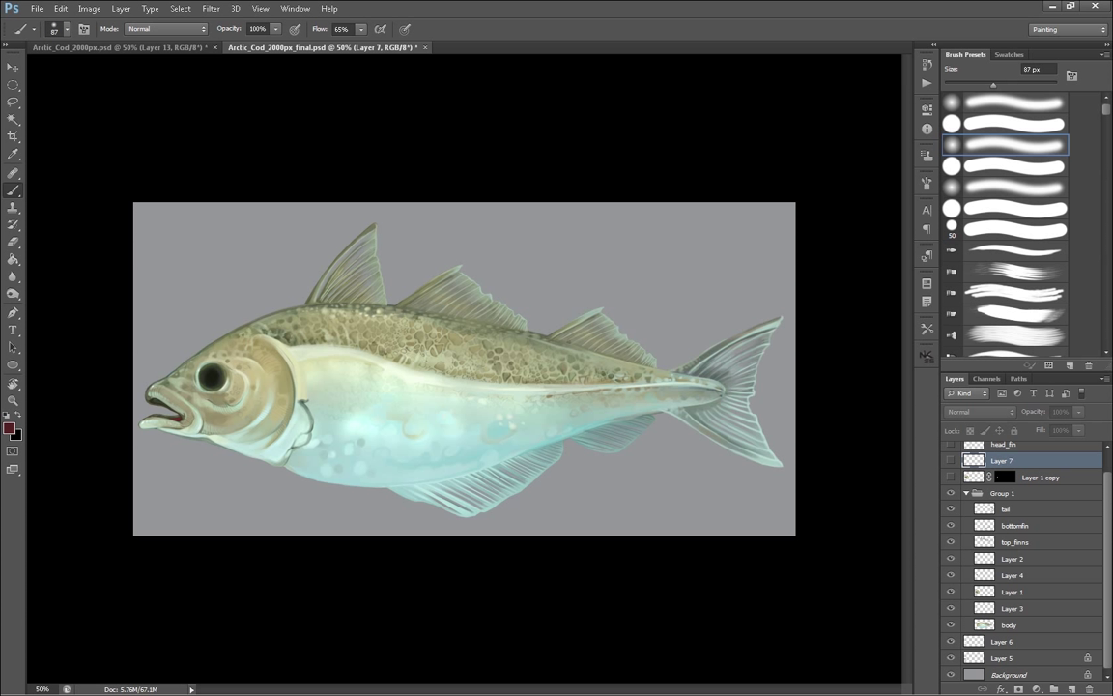
left_click(36, 8)
left_click(51, 34)
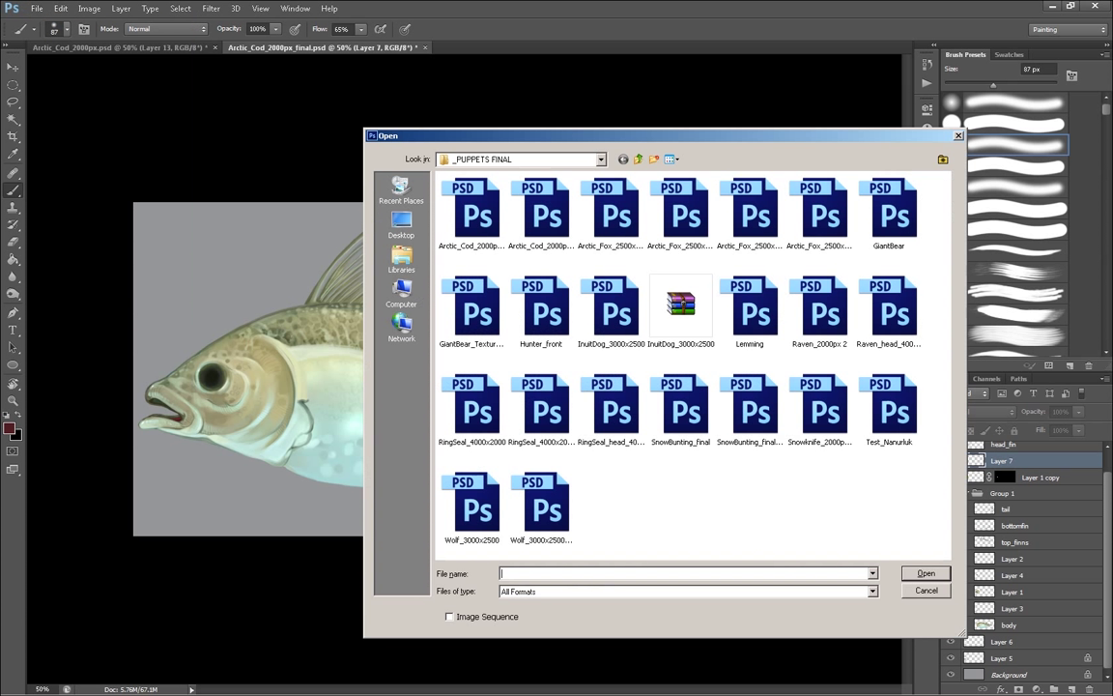
key("Escape")
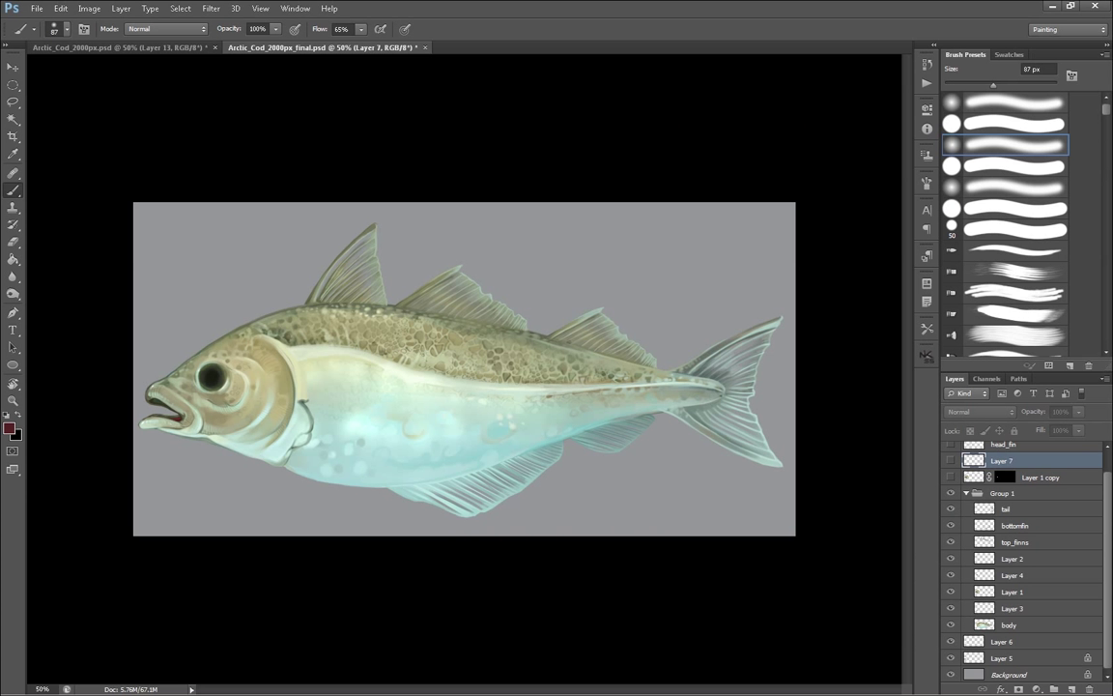
Examine the fish's head up close and toggle the tail and body layers off and on.
left_click(463, 368)
key("Return")
key("z")
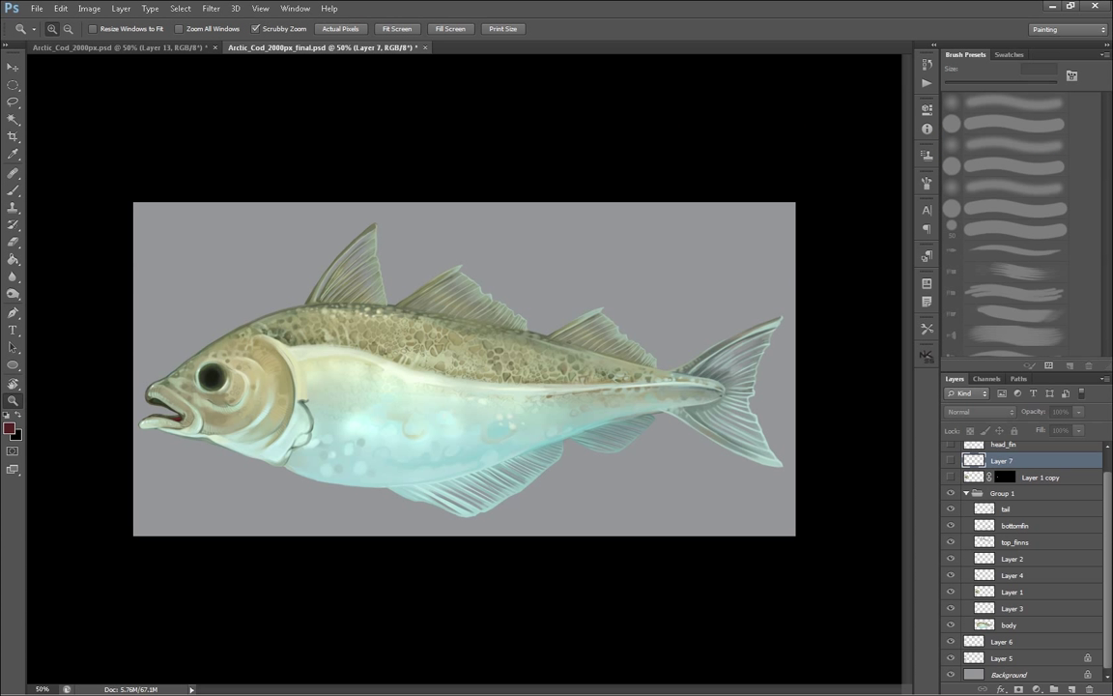
left_click_drag(464, 369, 493, 368)
left_click_drag(232, 435, 477, 503)
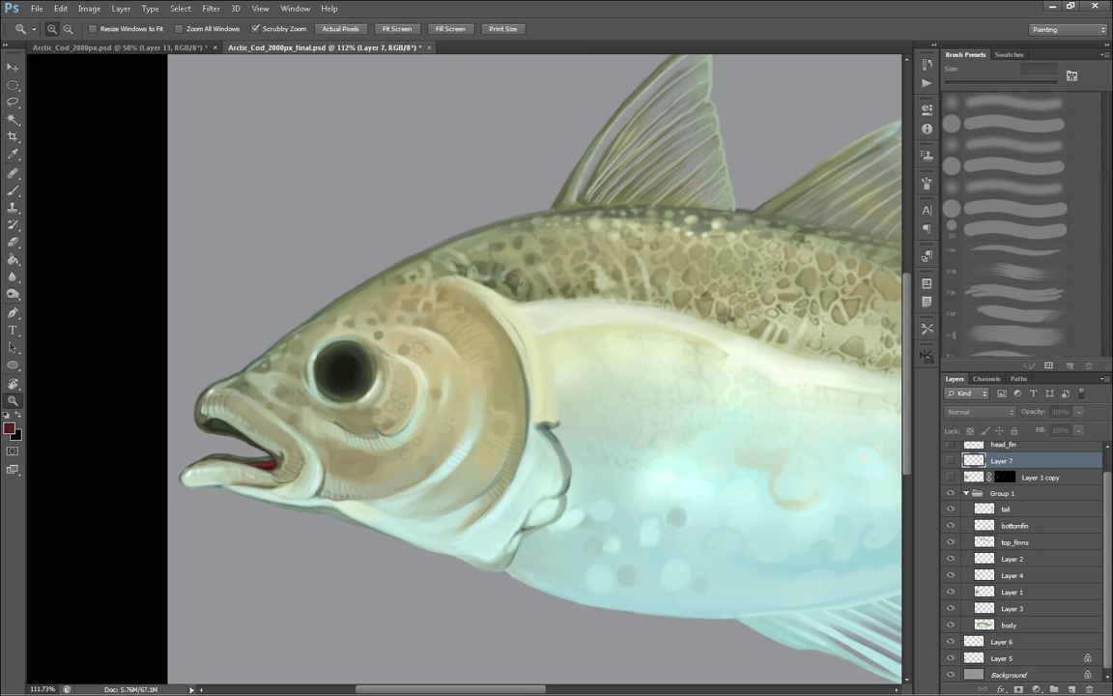
left_click(951, 509)
left_click(951, 508)
scroll(1023, 560, "down", 1)
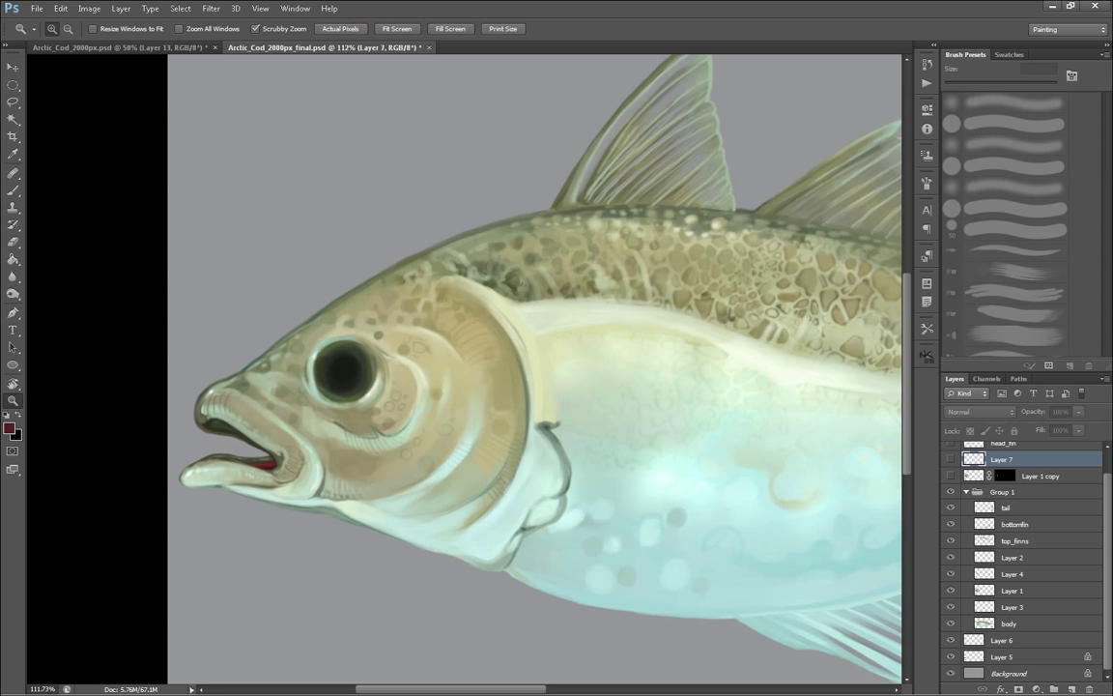
left_click(951, 623)
left_click(951, 624)
Toggle the visibility of the body, Layer 3 and Layer 1 layers to examine what each contributes to the fish.
left_click_drag(869, 499, 583, 488)
left_click_drag(583, 489, 366, 463)
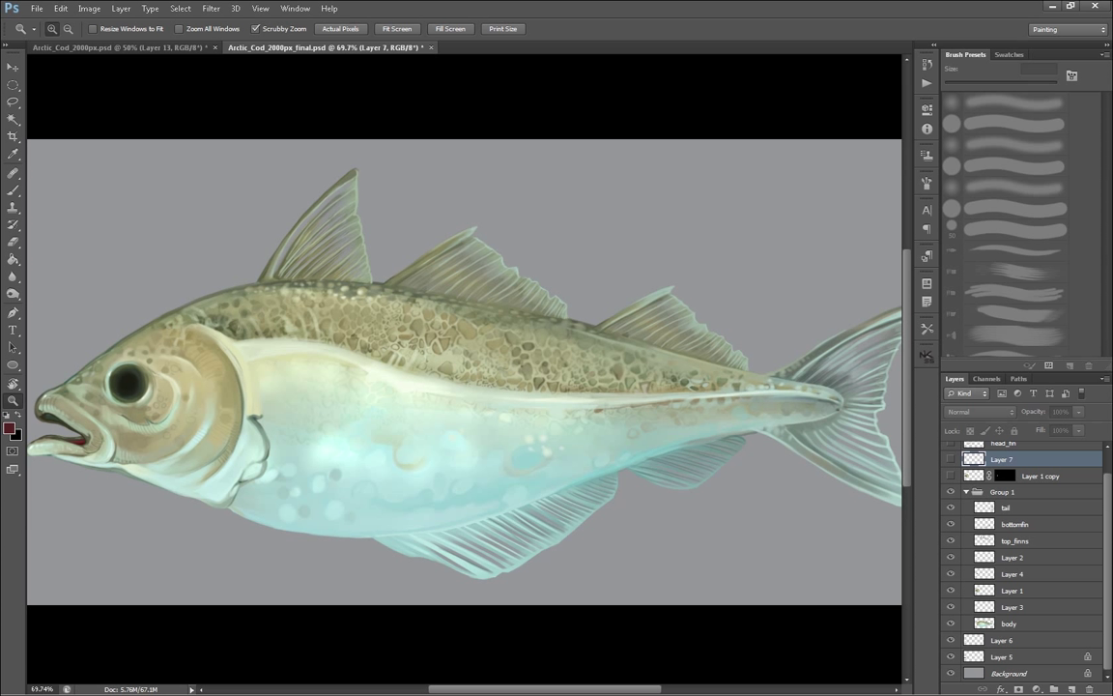
left_click(951, 623)
left_click(951, 624)
left_click(950, 607)
left_click(951, 607)
left_click(951, 591)
left_click(951, 591)
left_click(951, 591)
Collapse Group 1 and close Arctic_Cod_2000px_final.psd without saving the changes.
left_click(967, 492)
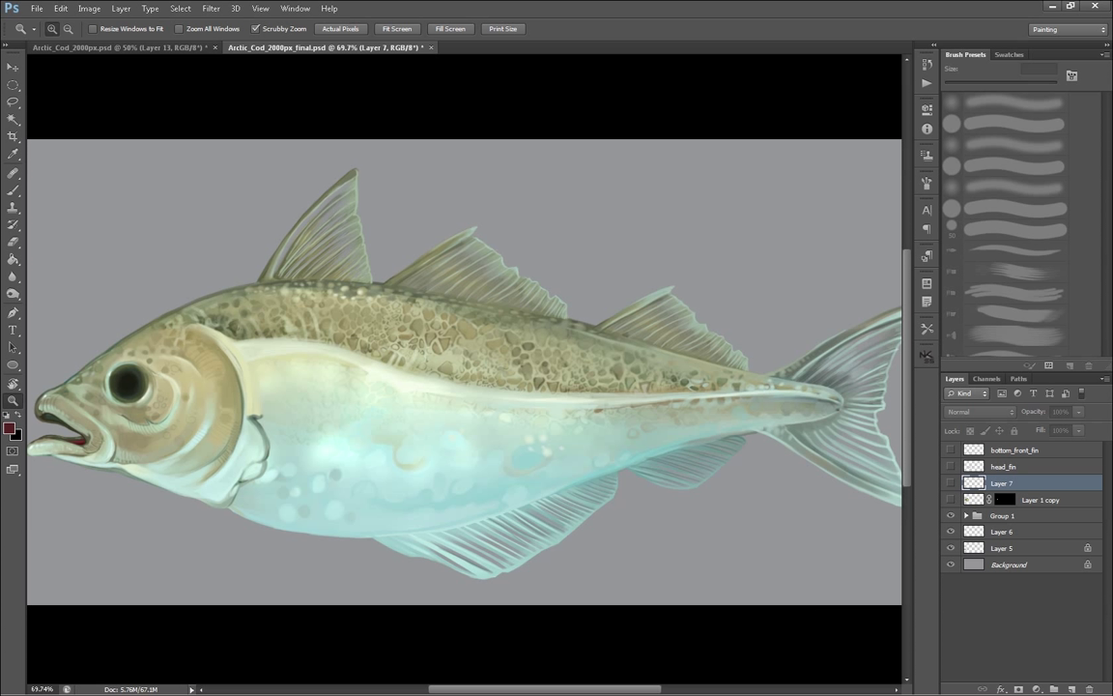
key("ctrl+w")
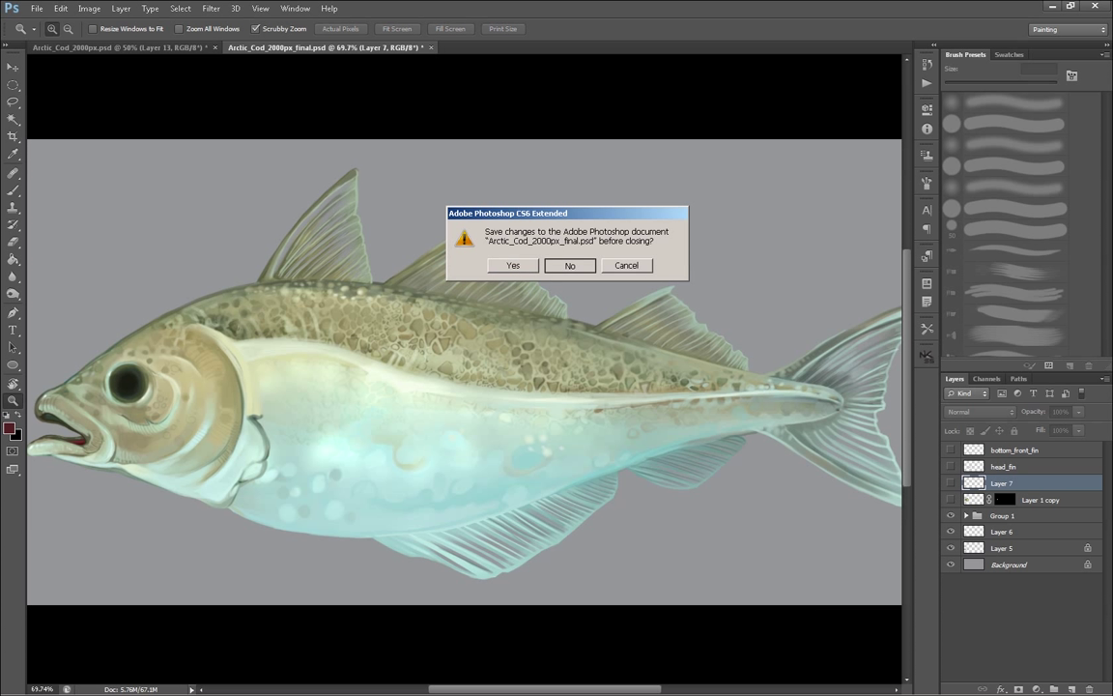
left_click(569, 263)
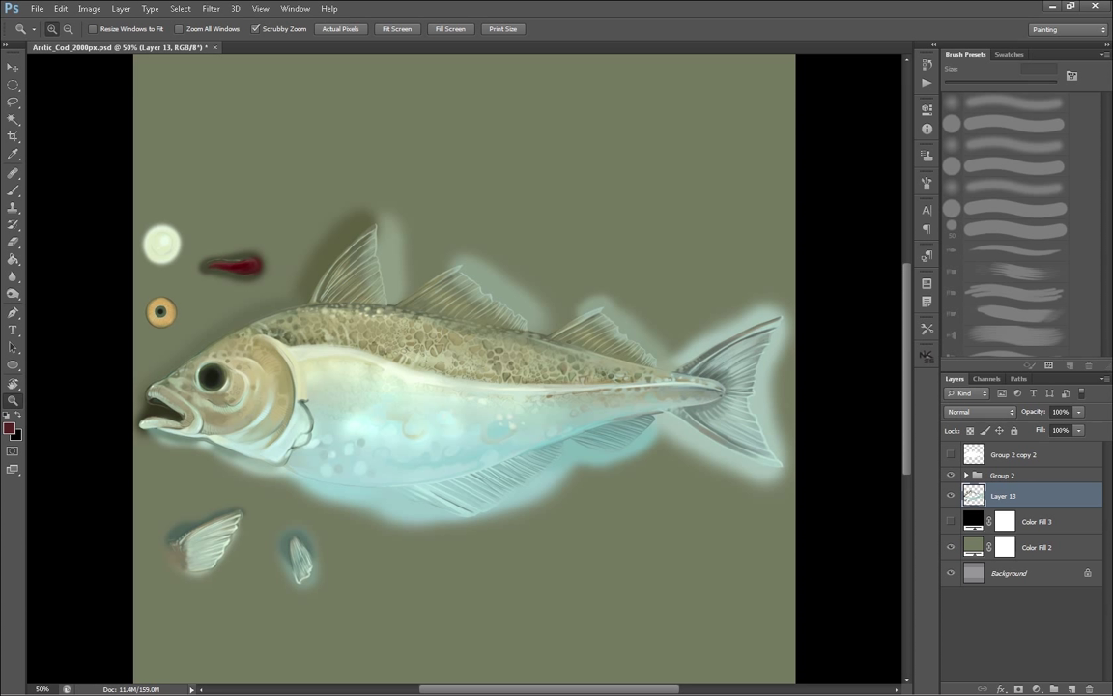
Hide Layer 13 and the Color Fill 2 layer in Arctic_Cod_2000px.psd, leaving the fish parts over the grey background.
left_click(950, 495)
left_click(950, 522)
left_click(951, 521)
left_click(951, 548)
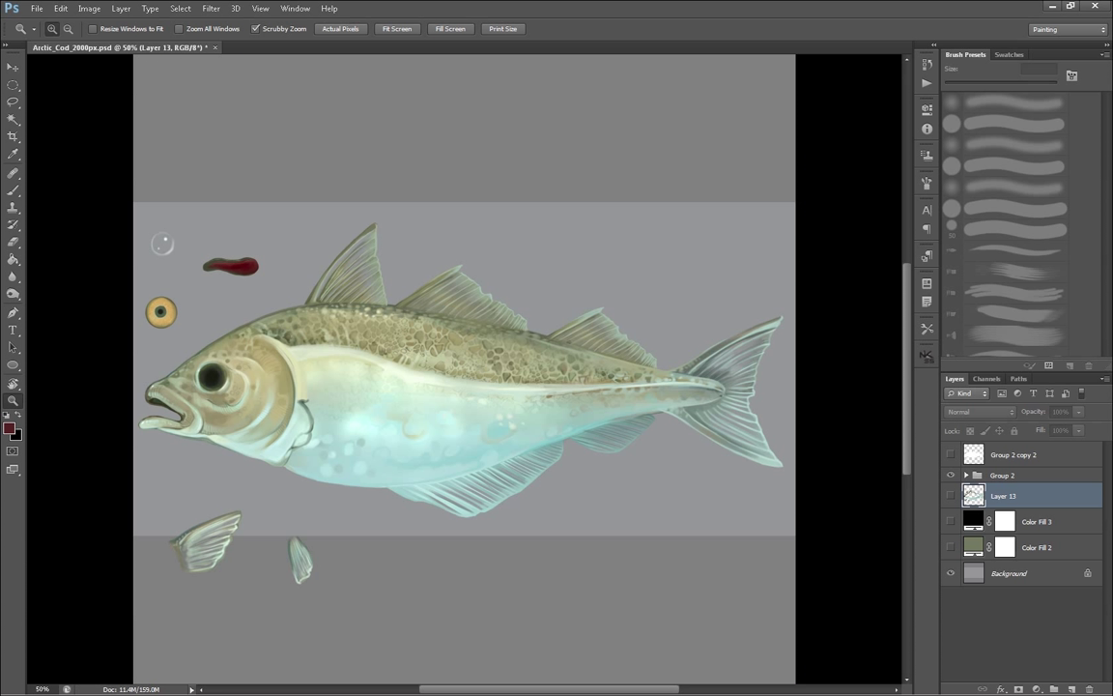
key("ctrl+minus")
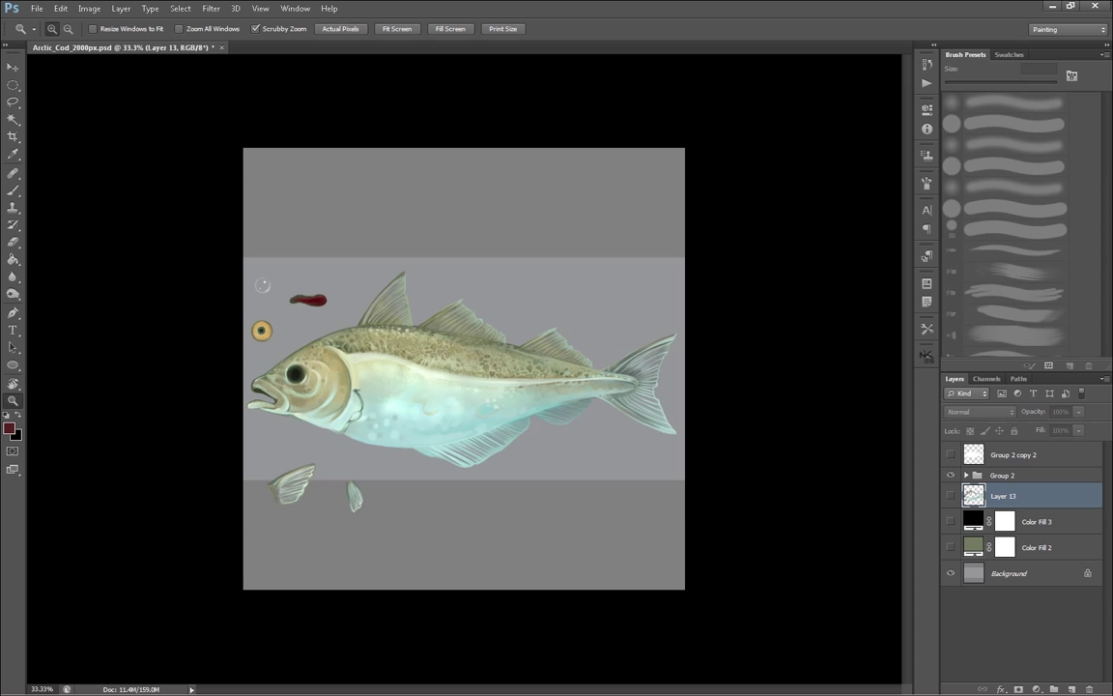
key("ctrl+plus")
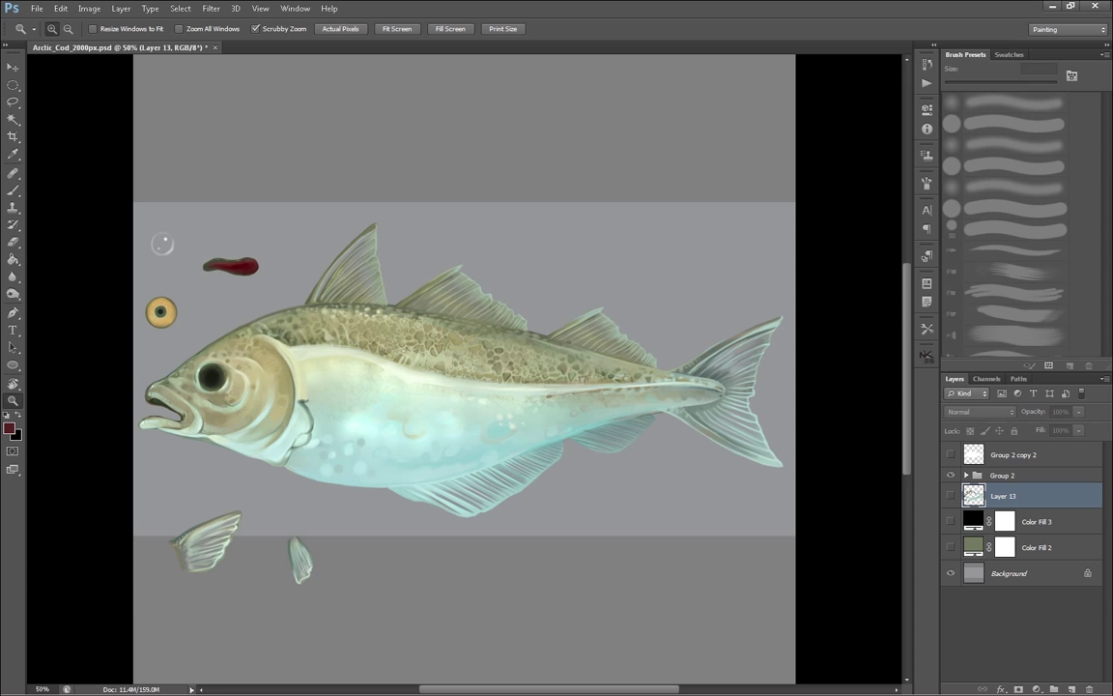
key("ctrl+minus")
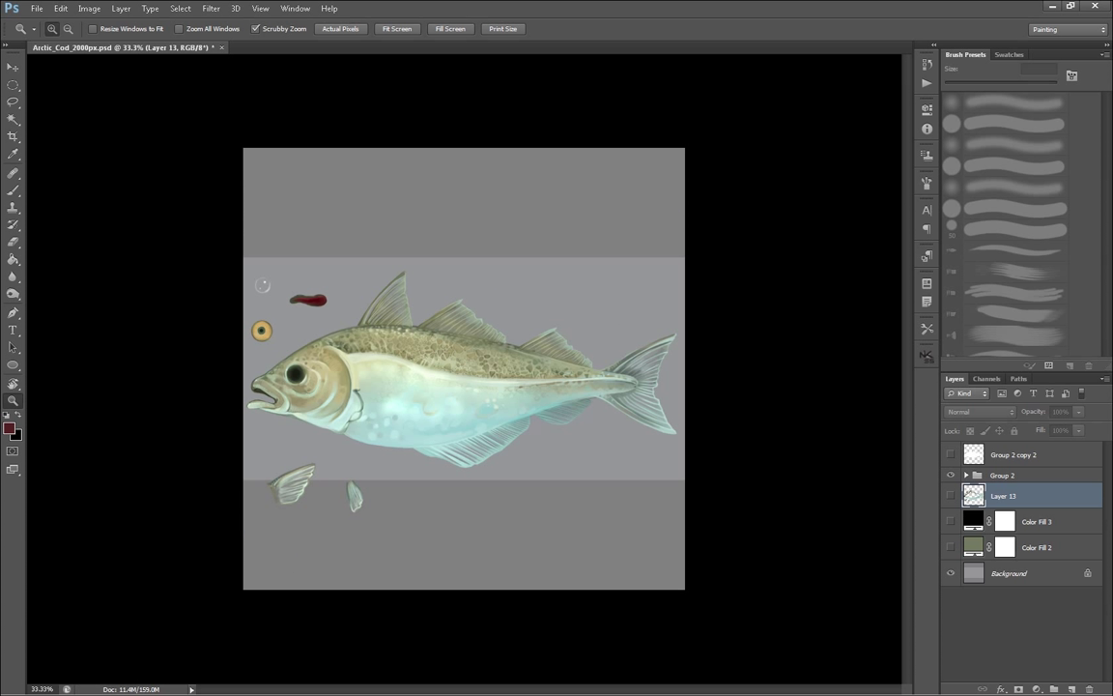
Expand Group 2 and toggle the bottom_front_fin layer to identify the separated fin below the fish.
left_click(966, 476)
left_click(1022, 496)
left_click(951, 496)
left_click(951, 496)
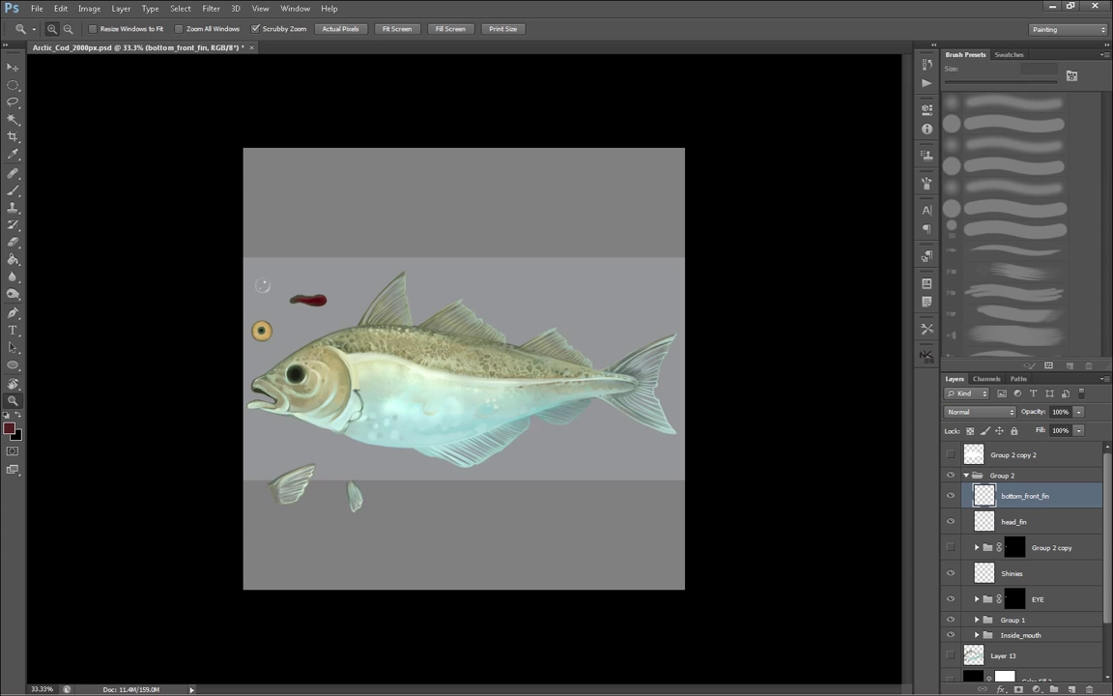
key("v")
mouse_move(355, 496)
left_mouse_down()
mouse_move(342, 387)
mouse_move(323, 397)
mouse_move(354, 432)
mouse_move(348, 511)
mouse_move(355, 495)
left_mouse_up()
Check the hidden Group 2 copy group inside Group 2 and delete it.
left_click(951, 548)
left_click_drag(1049, 548, 1089, 689)
Try the Shinies layer's highlight over the separate orange eye and undo the move.
key("ctrl+plus")
key("ctrl+plus")
left_click_drag(319, 367, 575, 429)
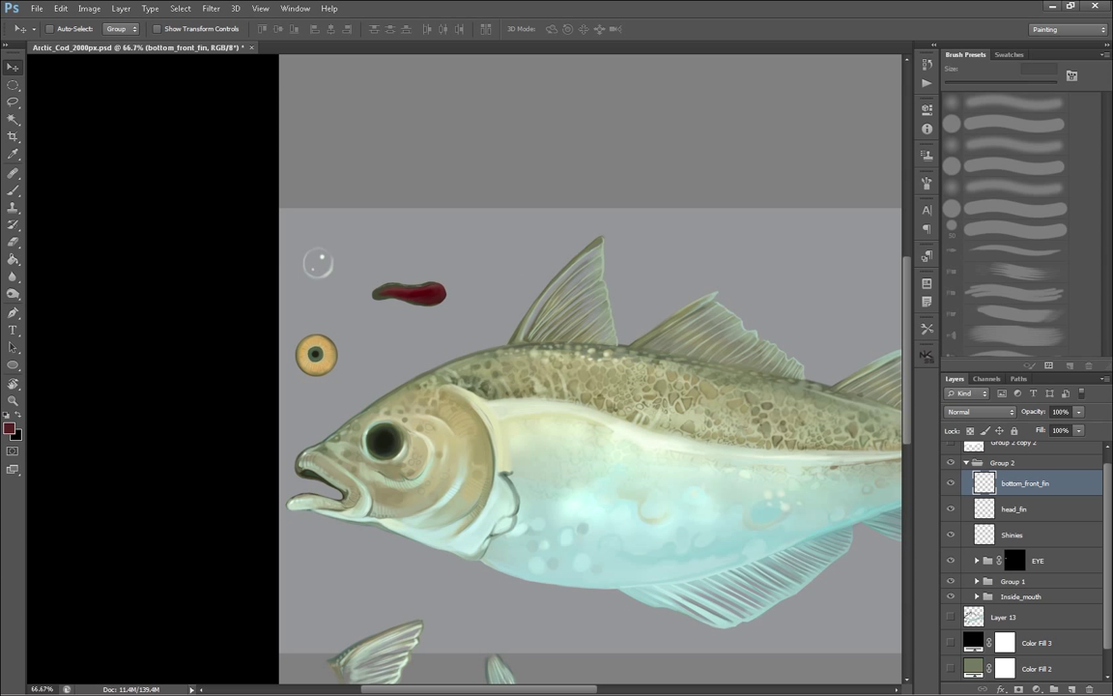
left_click(1037, 560)
left_click(1013, 535)
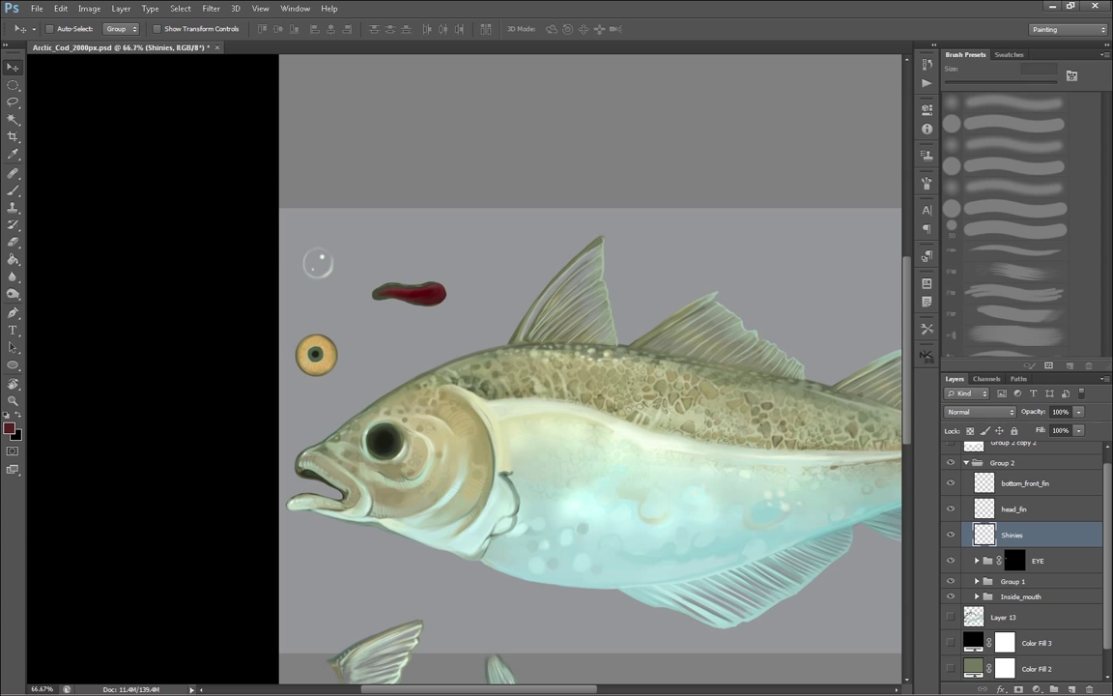
left_click_drag(318, 263, 316, 354)
key("ctrl+z")
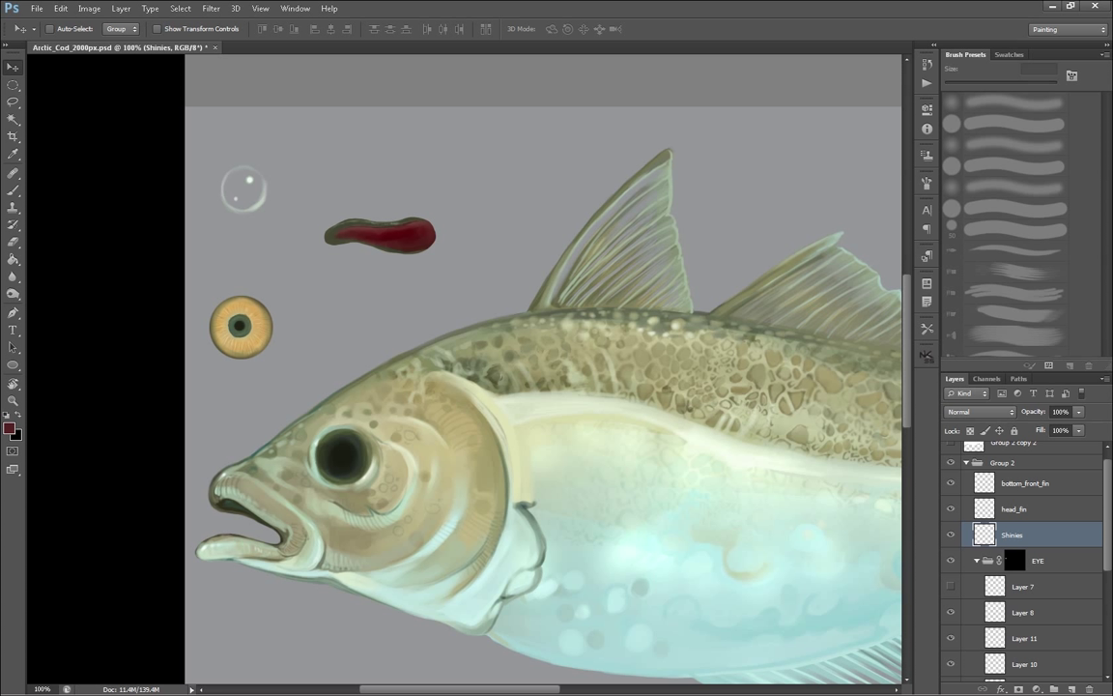
Collapse the EYE group and examine Group 1's fish body and fins by toggling its visibility and viewing its layers.
left_click_drag(541, 406, 511, 361)
left_click(977, 561)
left_click(1038, 561)
left_click_drag(542, 406, 533, 348)
left_click(1012, 582)
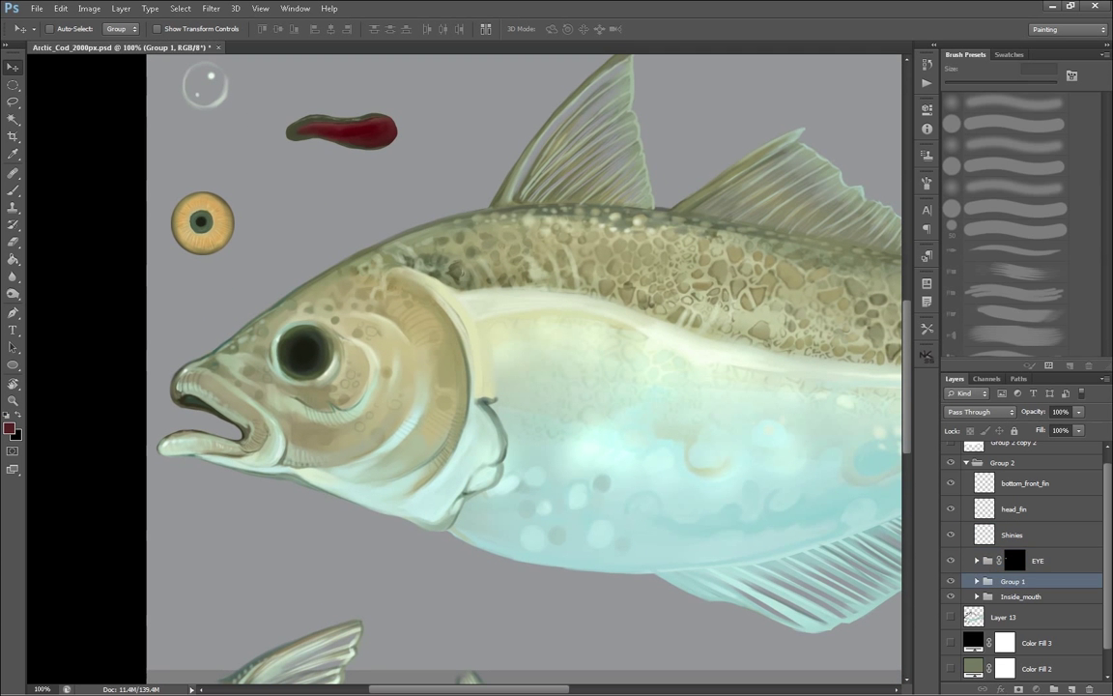
left_click(951, 582)
left_click(951, 581)
left_click(977, 581)
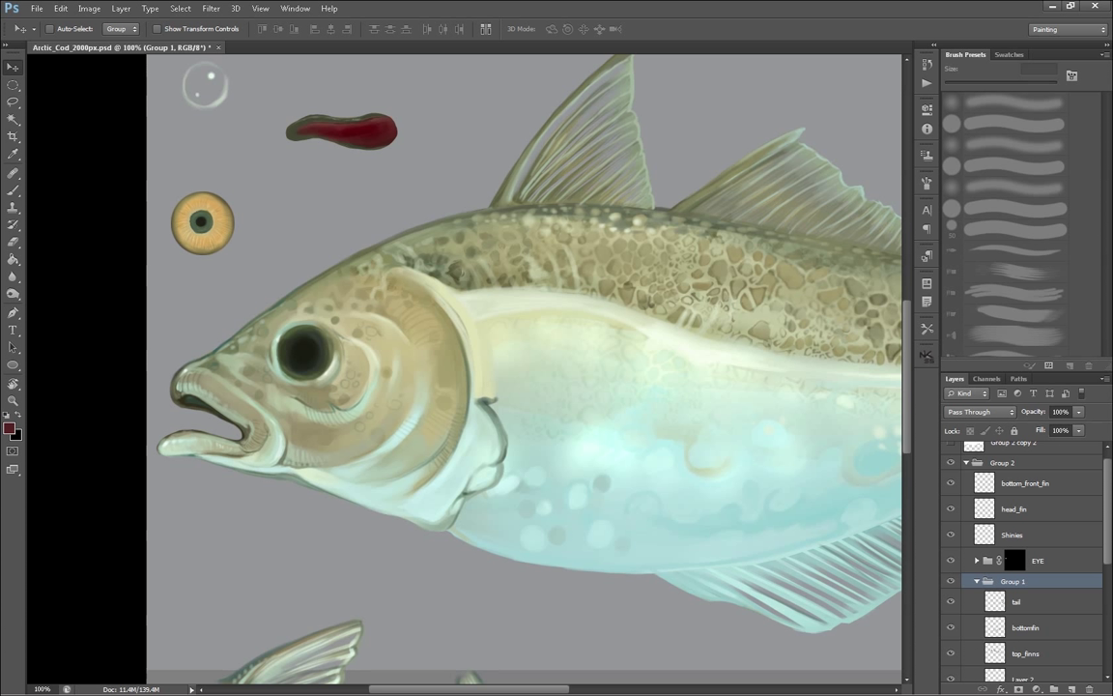
key("ctrl+minus")
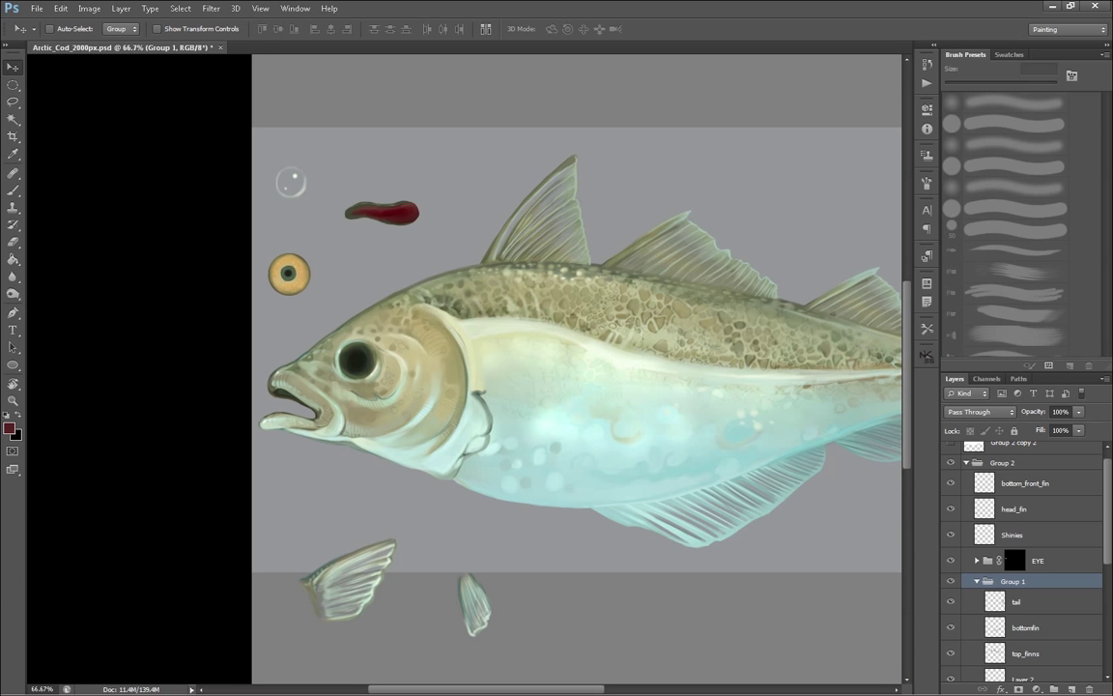
left_click_drag(580, 368, 617, 401)
left_click(977, 581)
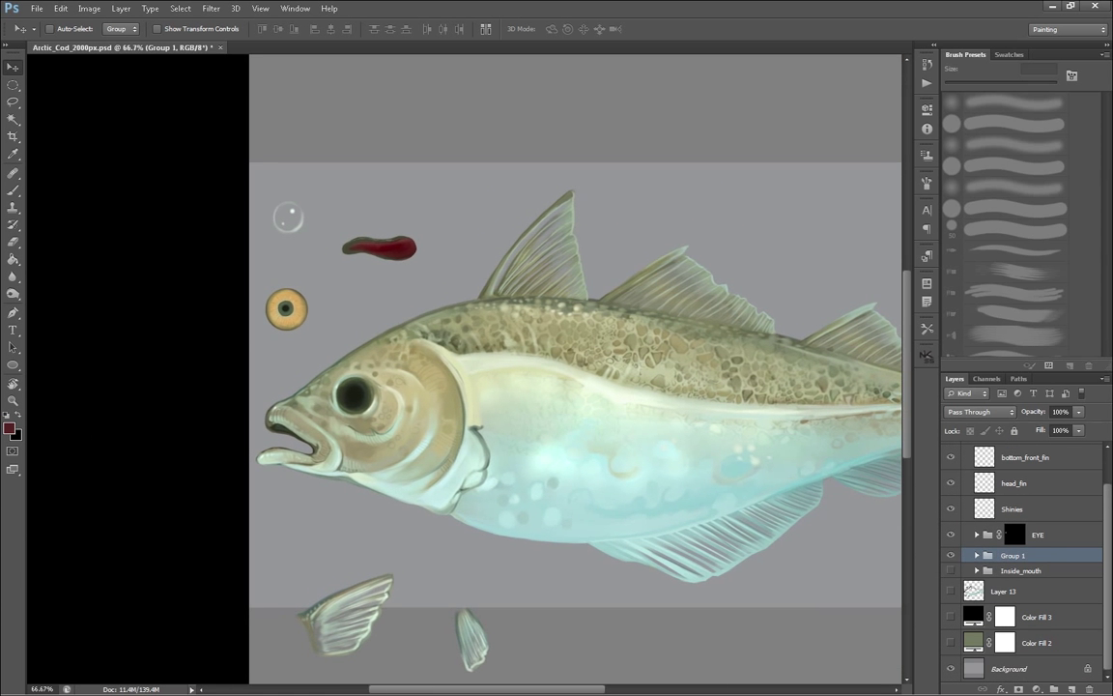
Toggle the Inside_mouth group, try its red mouth piece inside the fish's open mouth, and undo the move.
left_click(951, 570)
left_click(951, 570)
left_click(951, 571)
left_click(1022, 571)
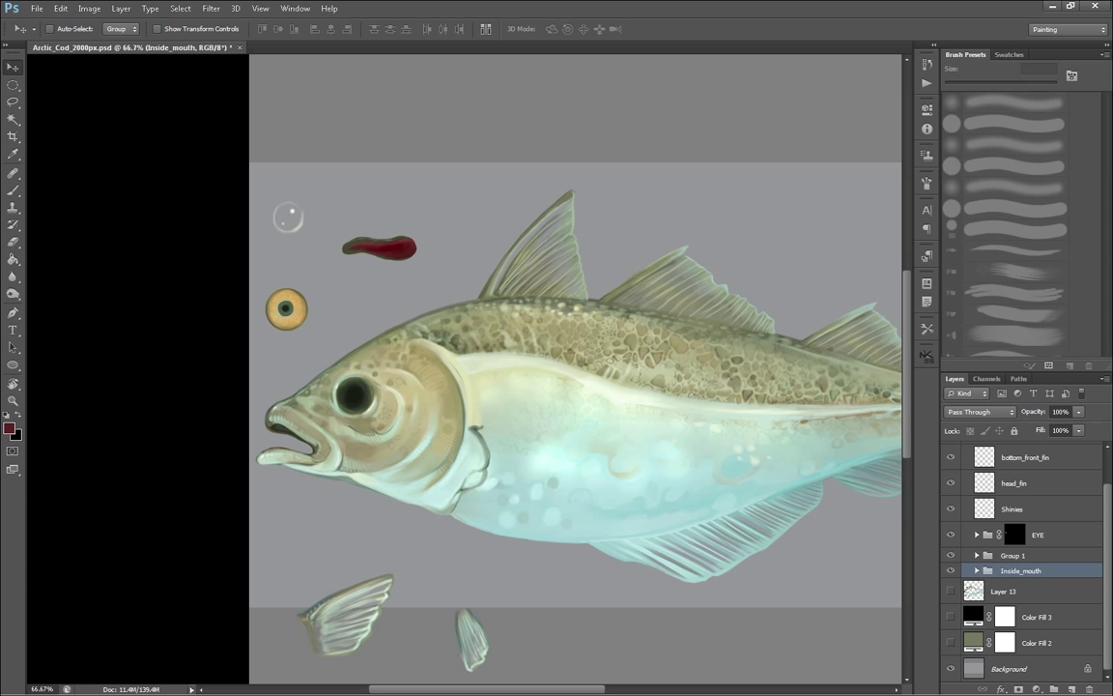
left_click_drag(379, 249, 299, 446)
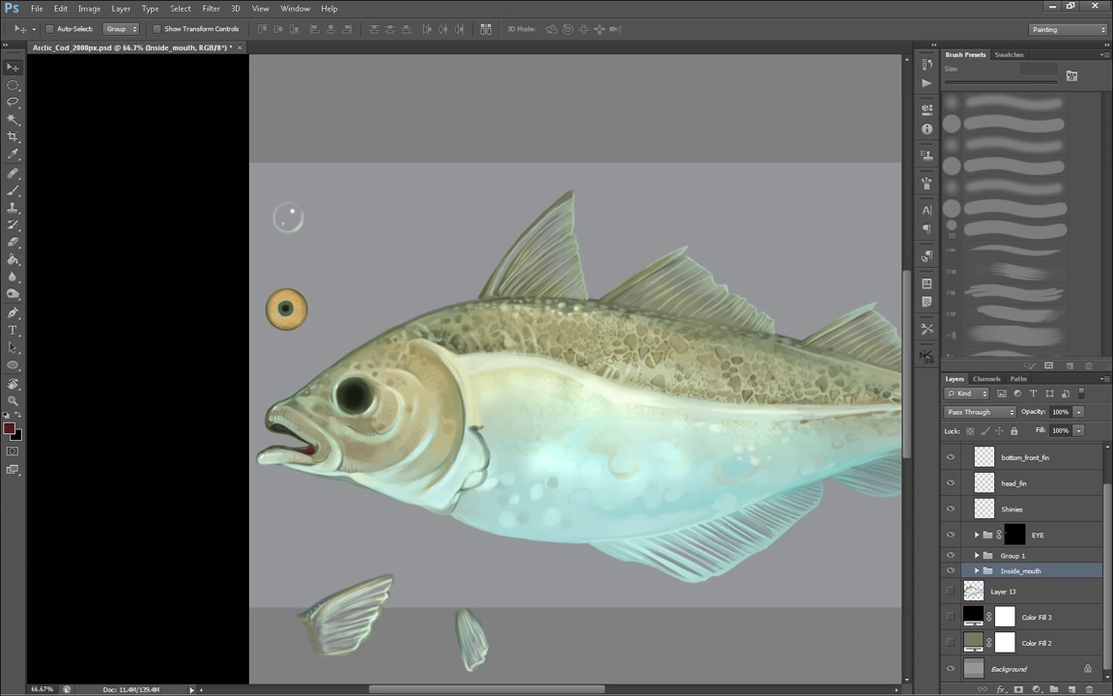
key("ctrl+z")
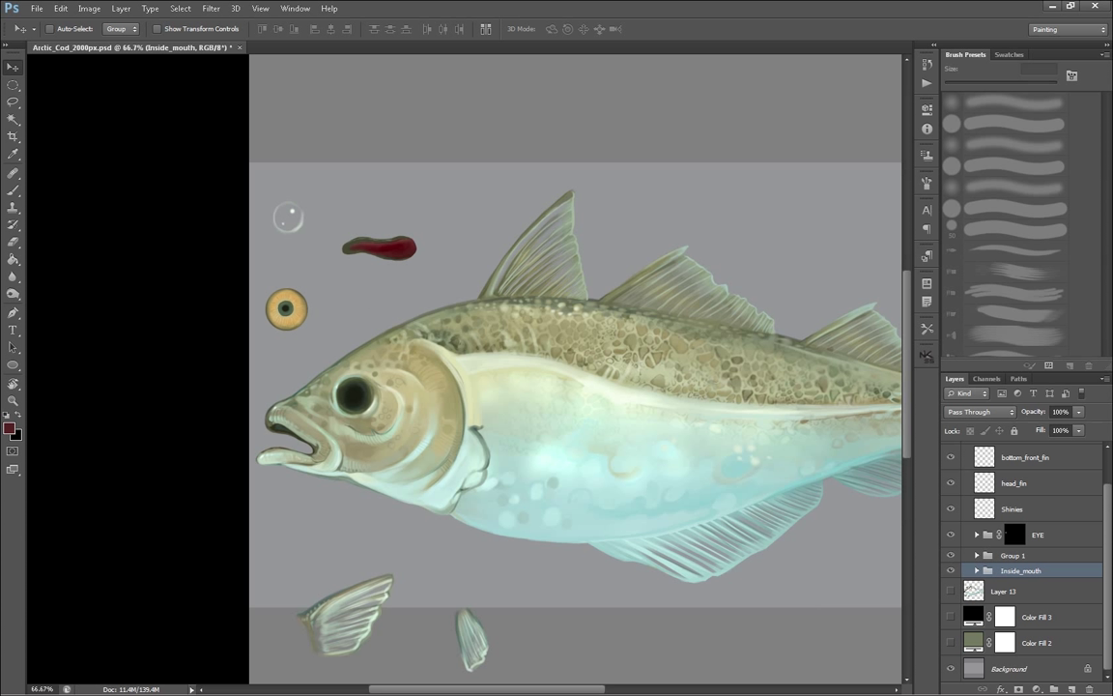
key("ctrl+z")
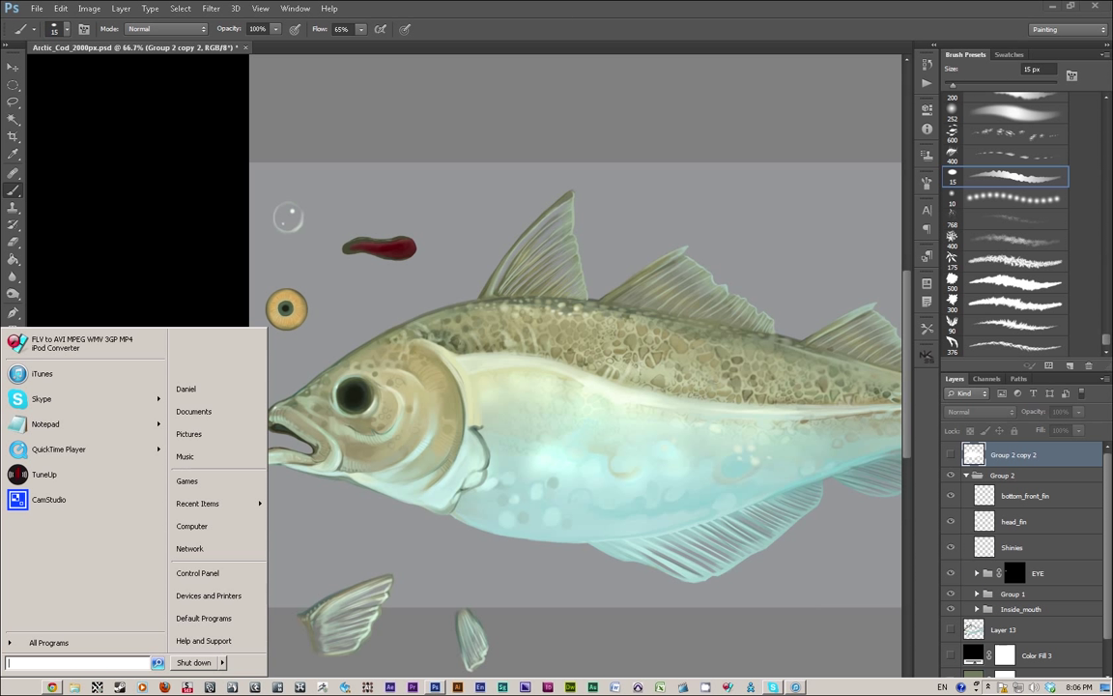
Compare the fish with the Color Fill 2 backdrop shown and hidden, and select the Background layer.
key("Escape")
left_click_drag(579, 386, 399, 368)
key("ctrl+minus")
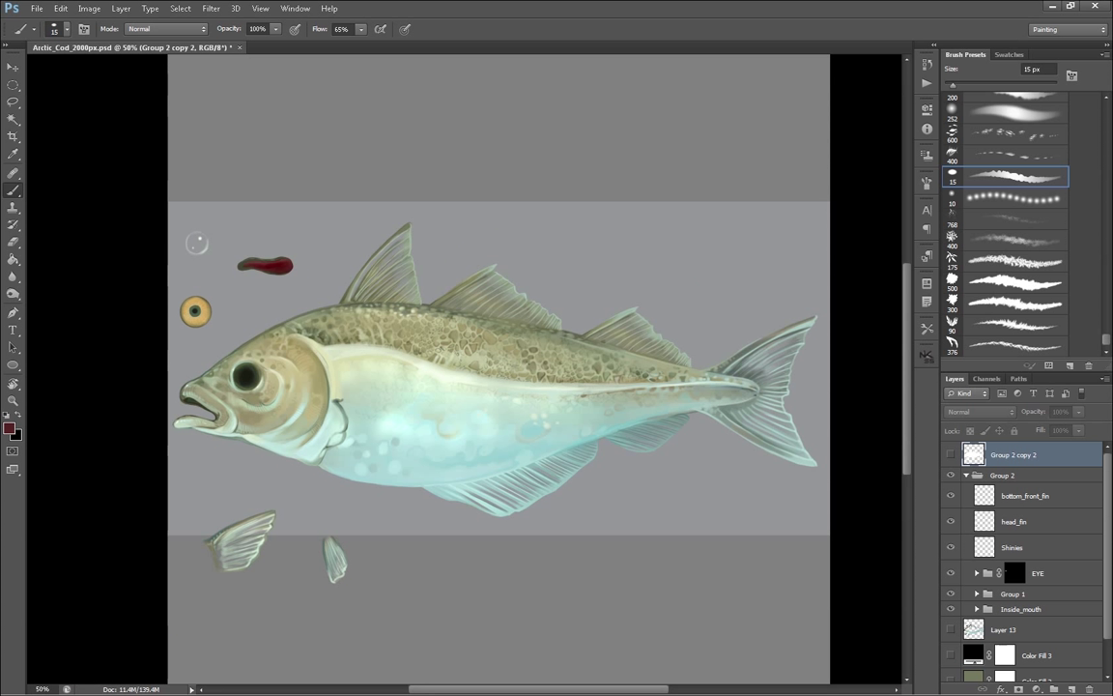
scroll(1024, 561, "down", 2)
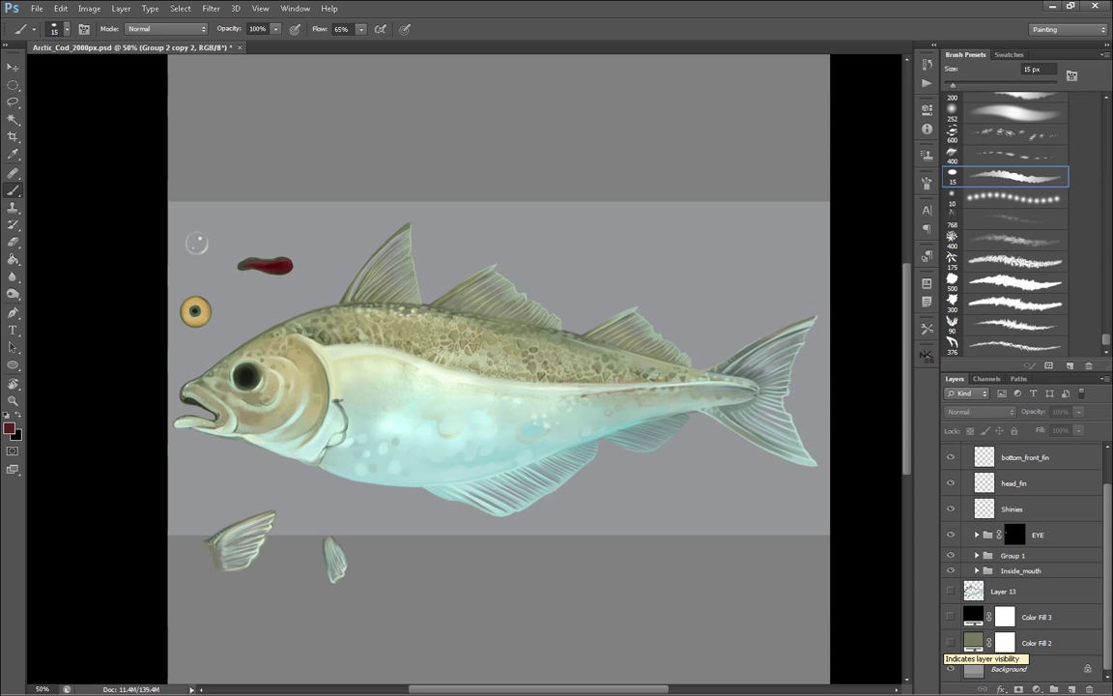
left_click(951, 641)
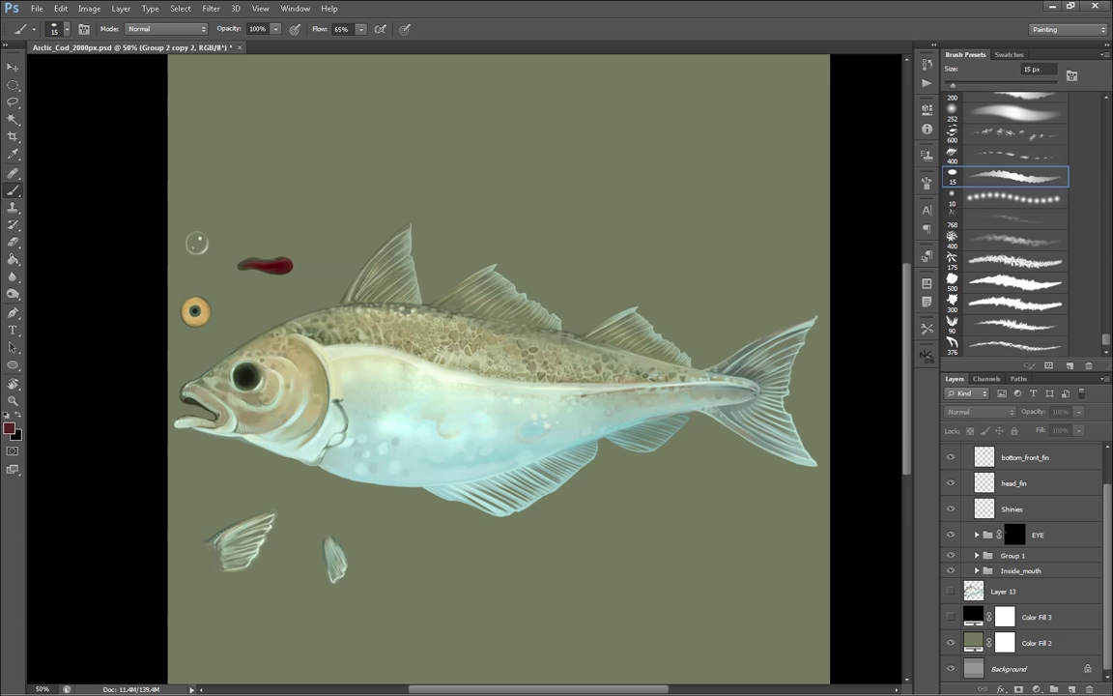
left_click(950, 642)
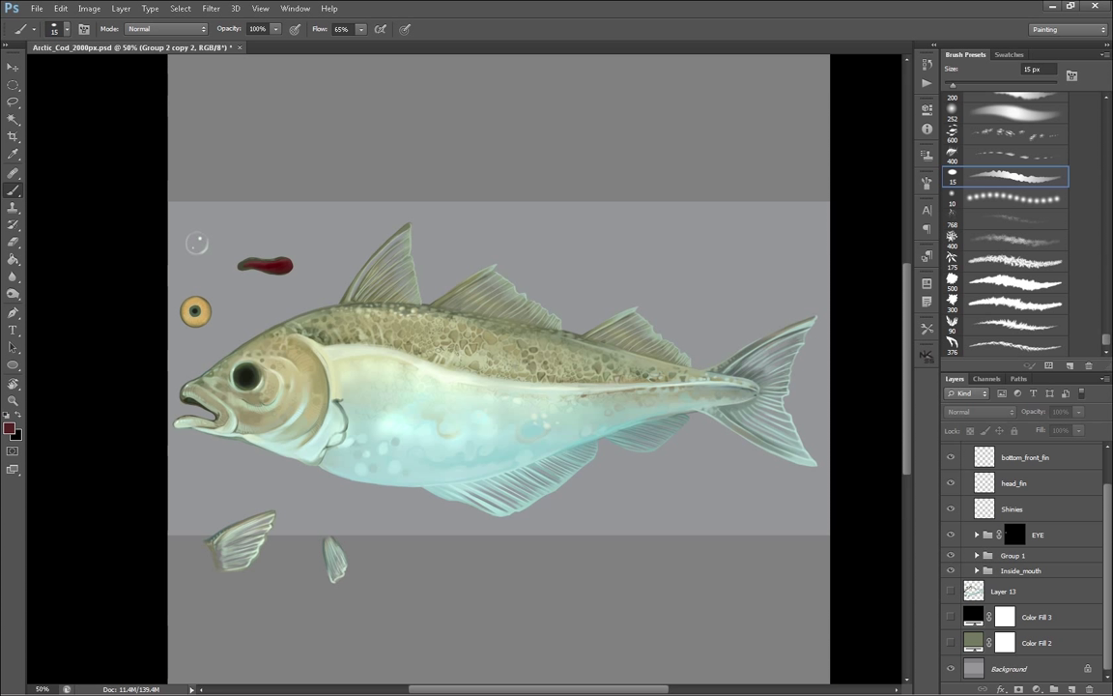
left_click(1023, 668)
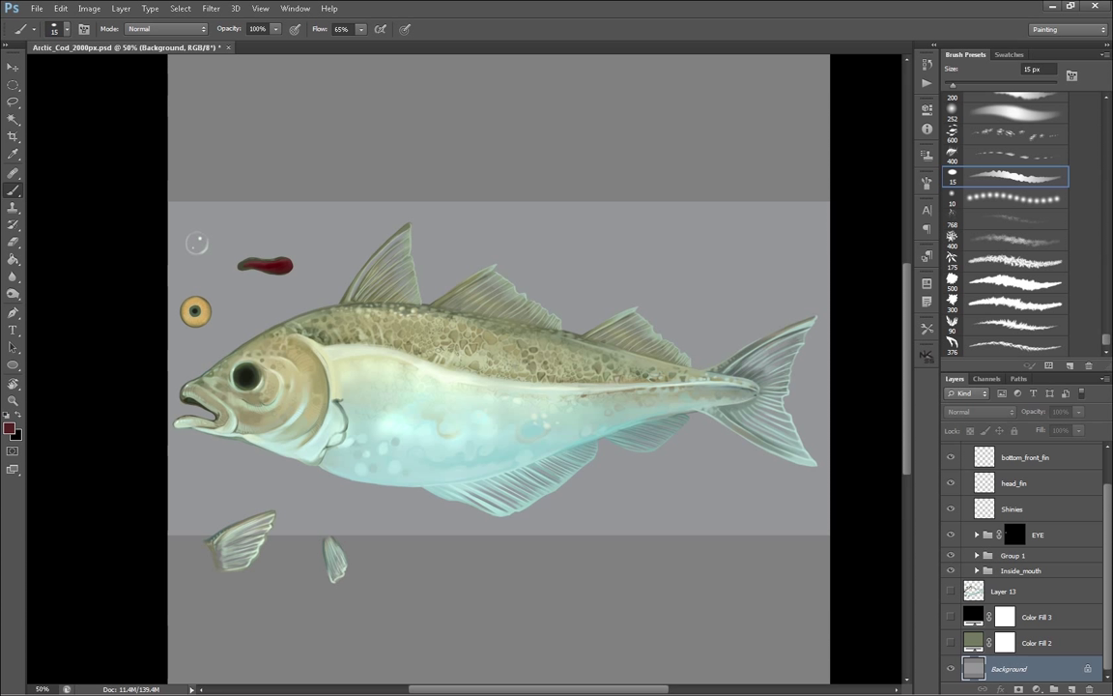
key("ctrl+plus")
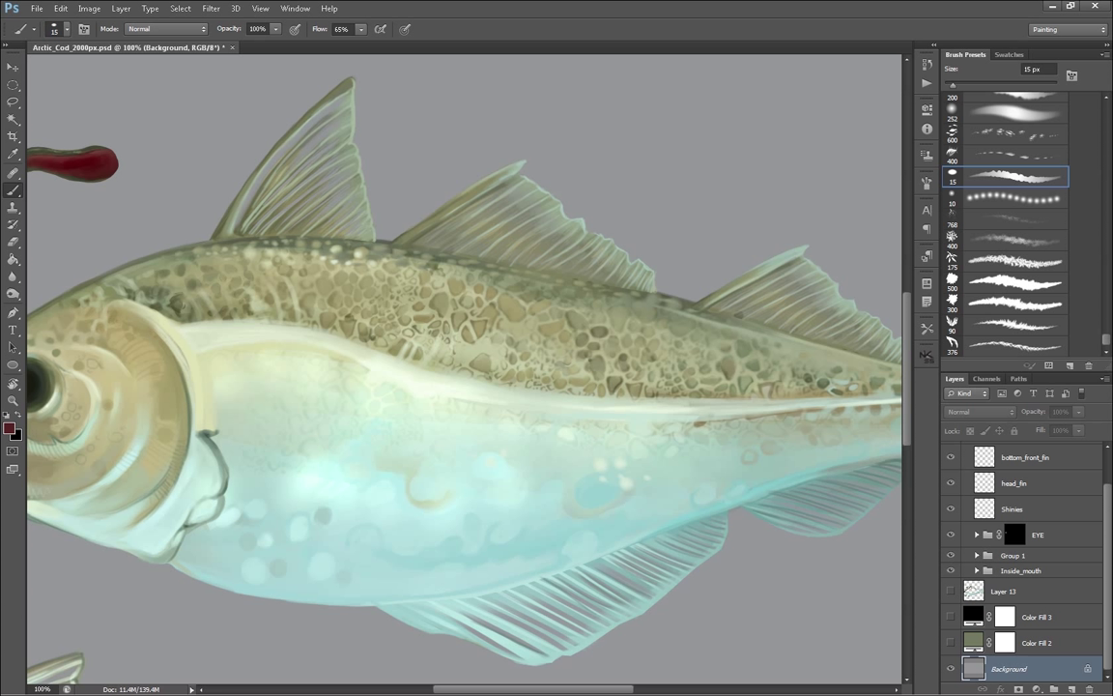
Show the green Color Fill 2 backdrop and Layer 13's blurred edge colors behind the whole fish.
key("ctrl+minus")
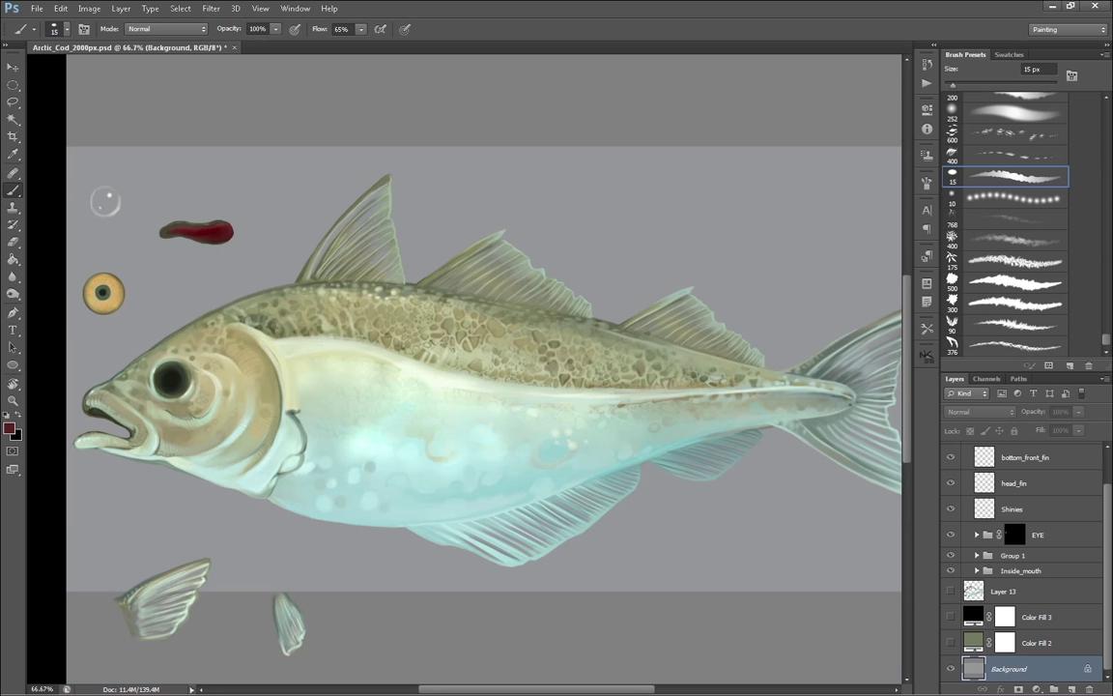
key("ctrl+minus")
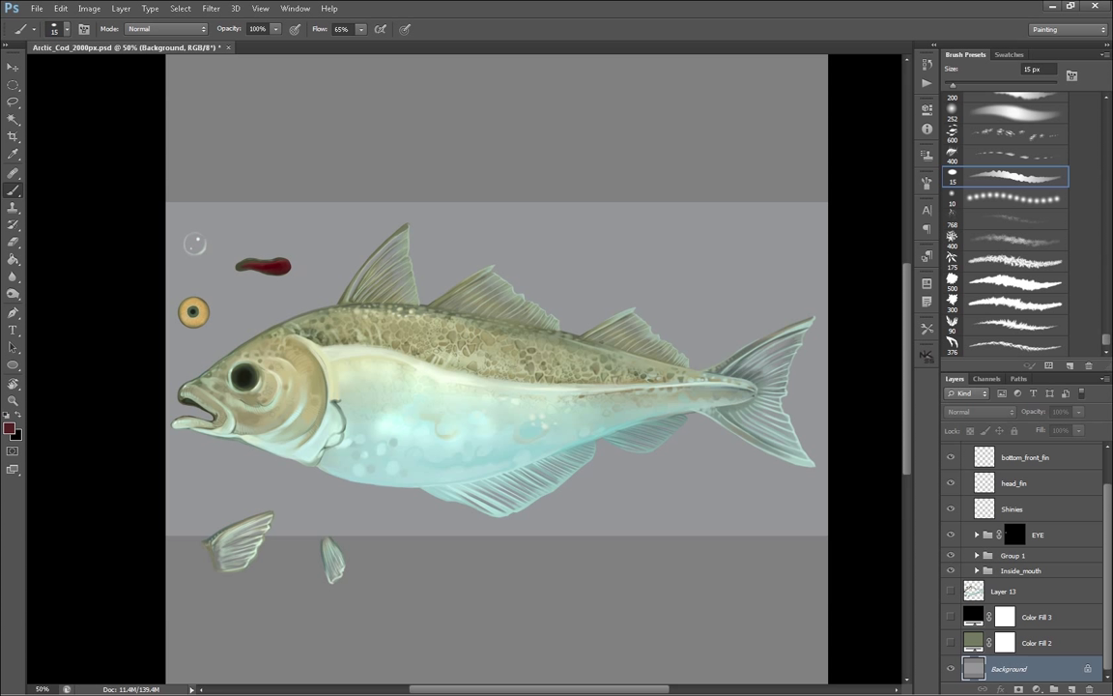
left_click(951, 642)
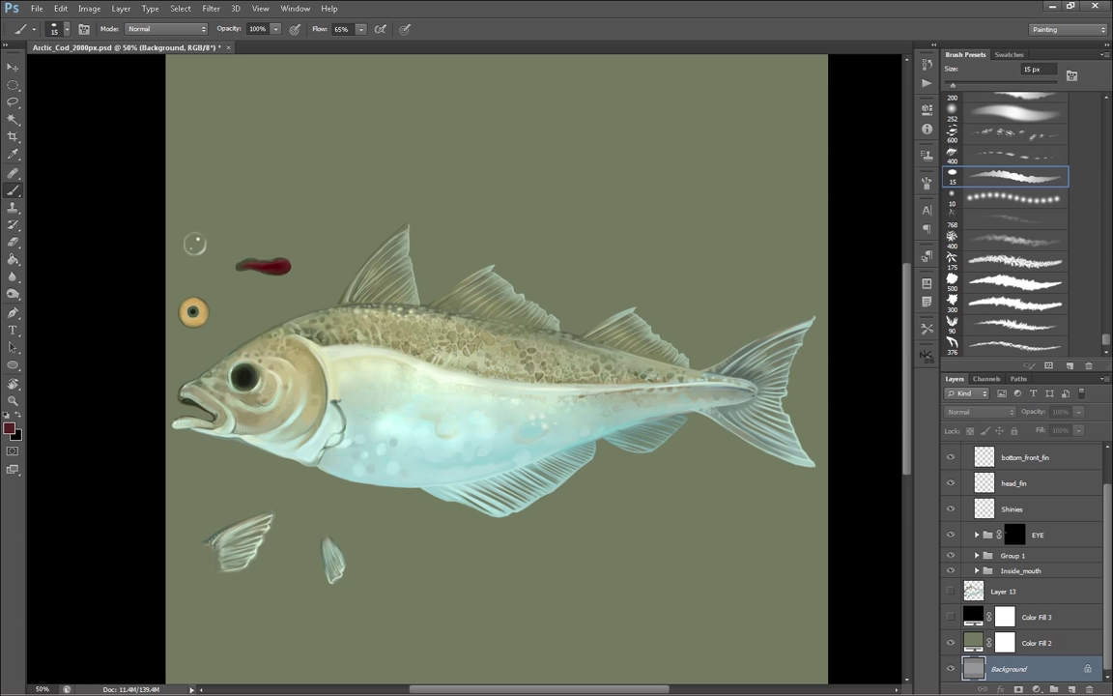
left_click(951, 591)
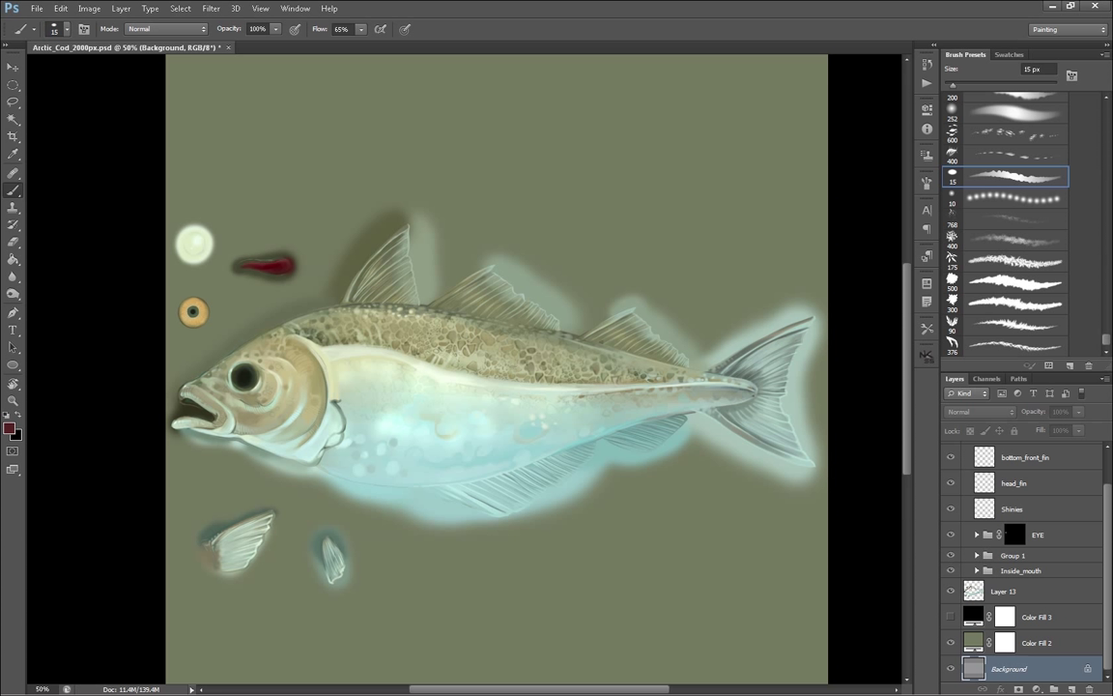
Choose a soft round brush and set its size to 96 px.
left_click_drag(1106, 340, 1106, 207)
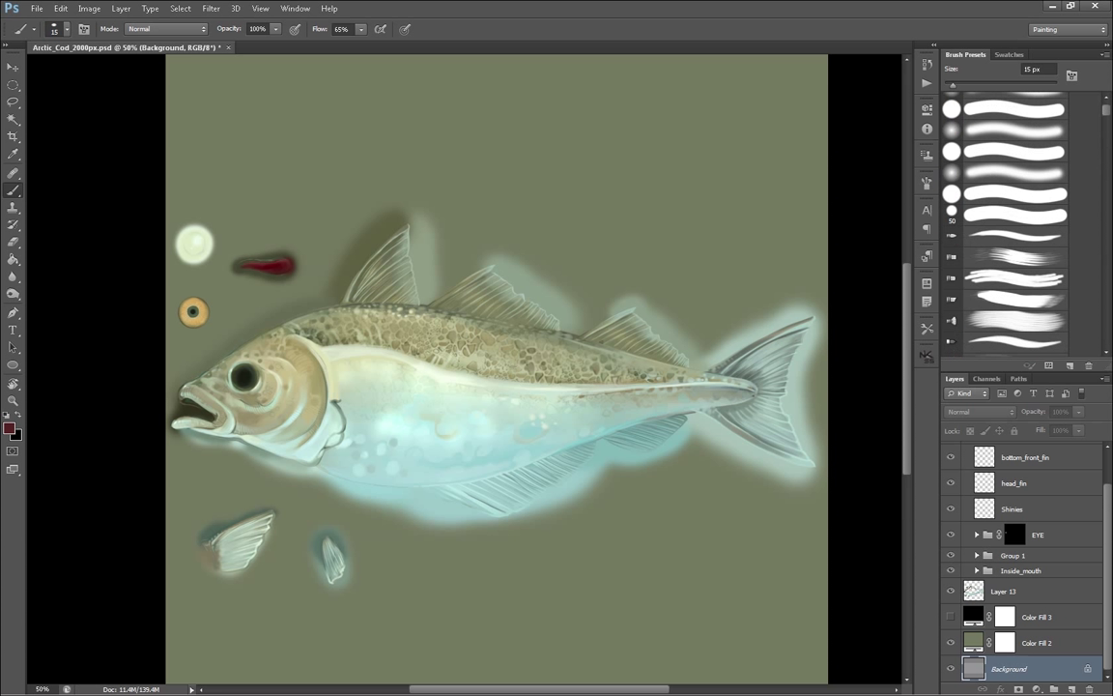
scroll(1005, 144, "up", 1)
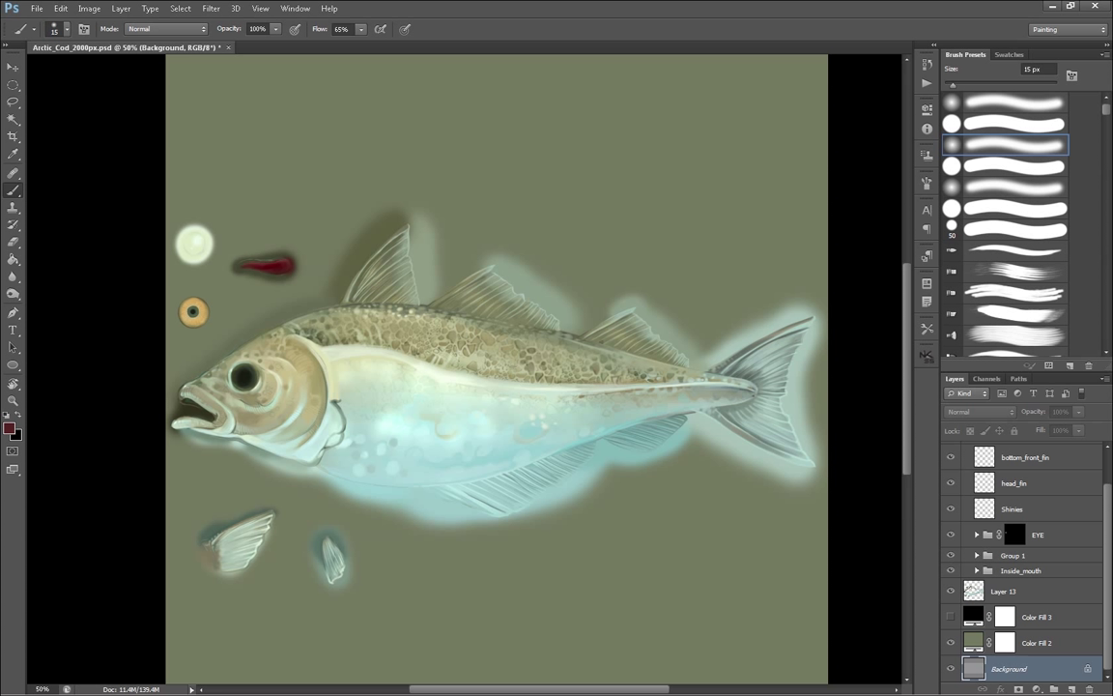
right_click(419, 377)
left_click_drag(441, 411, 492, 410)
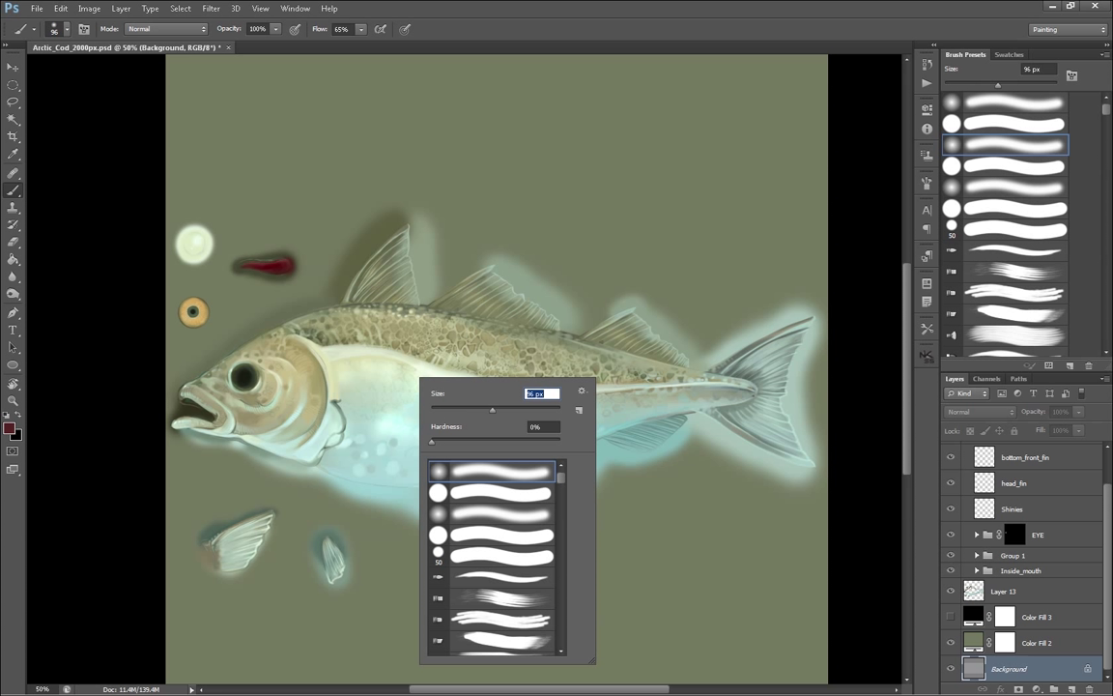
key("Return")
Select Layer 13 and paint colors sampled from the fish's head softly around the outside of its snout.
left_click(204, 362, "alt")
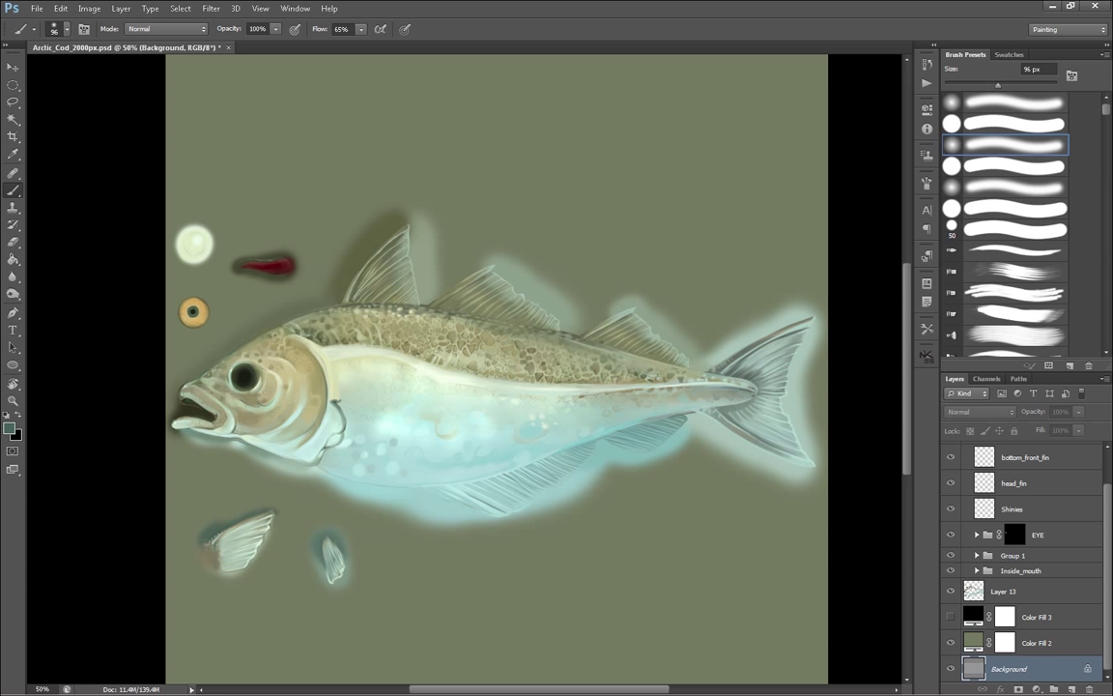
left_click(1037, 617)
left_click(1032, 592)
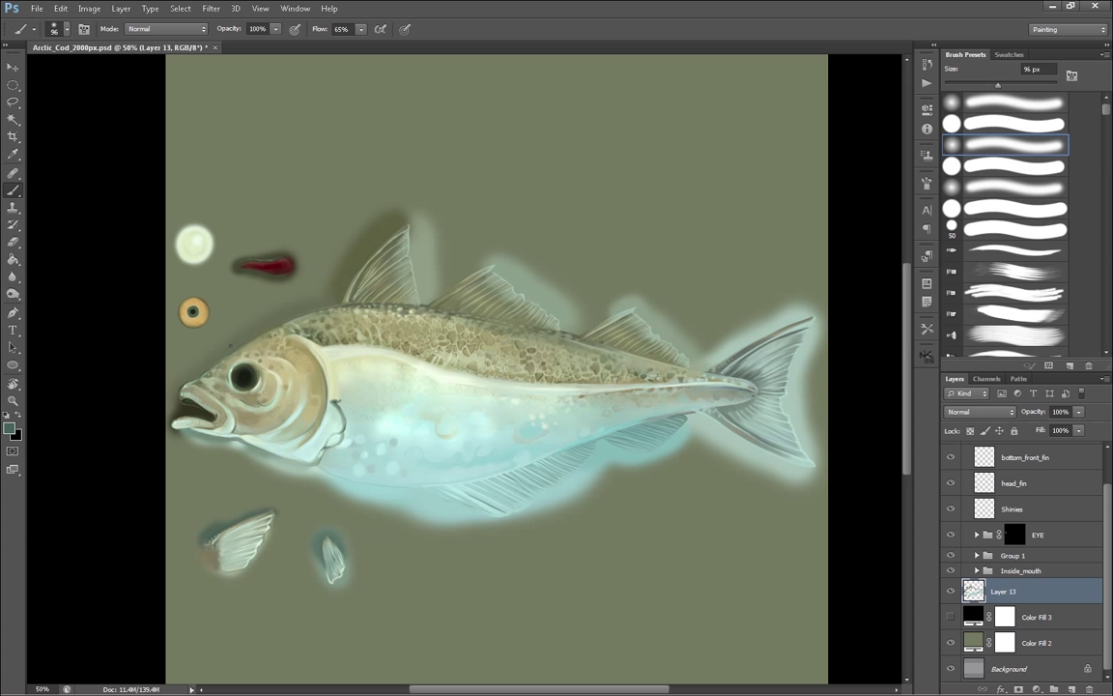
right_click(230, 346)
key("Escape")
key("ctrl+plus")
key("ctrl+plus")
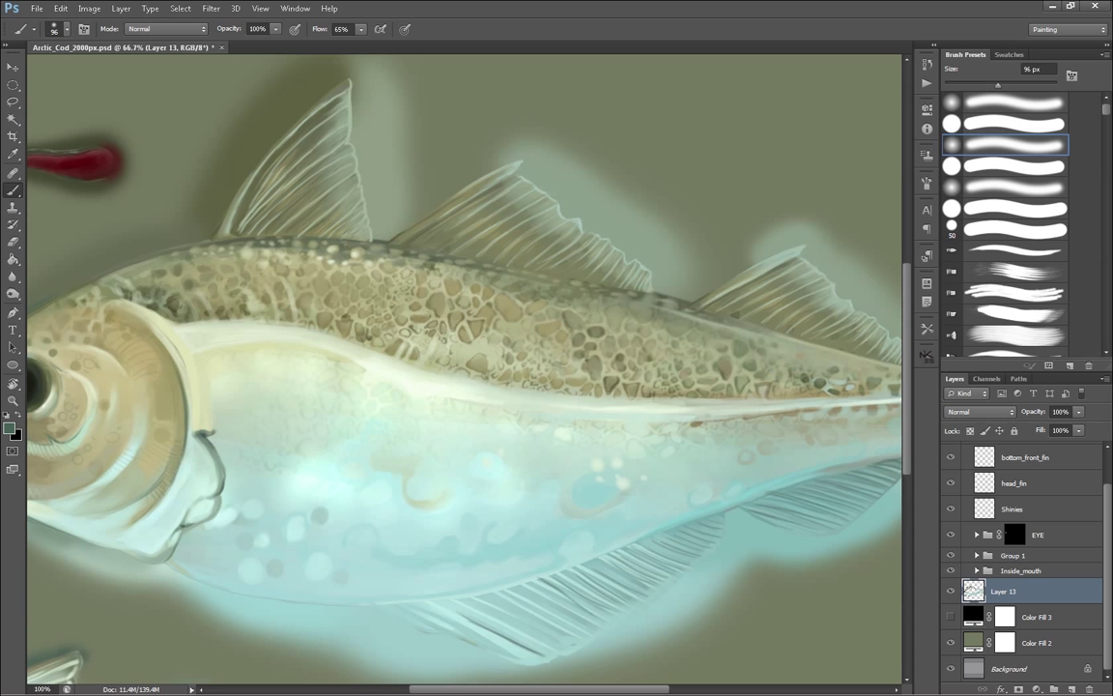
left_click_drag(181, 305, 417, 354)
left_click(230, 386, "alt")
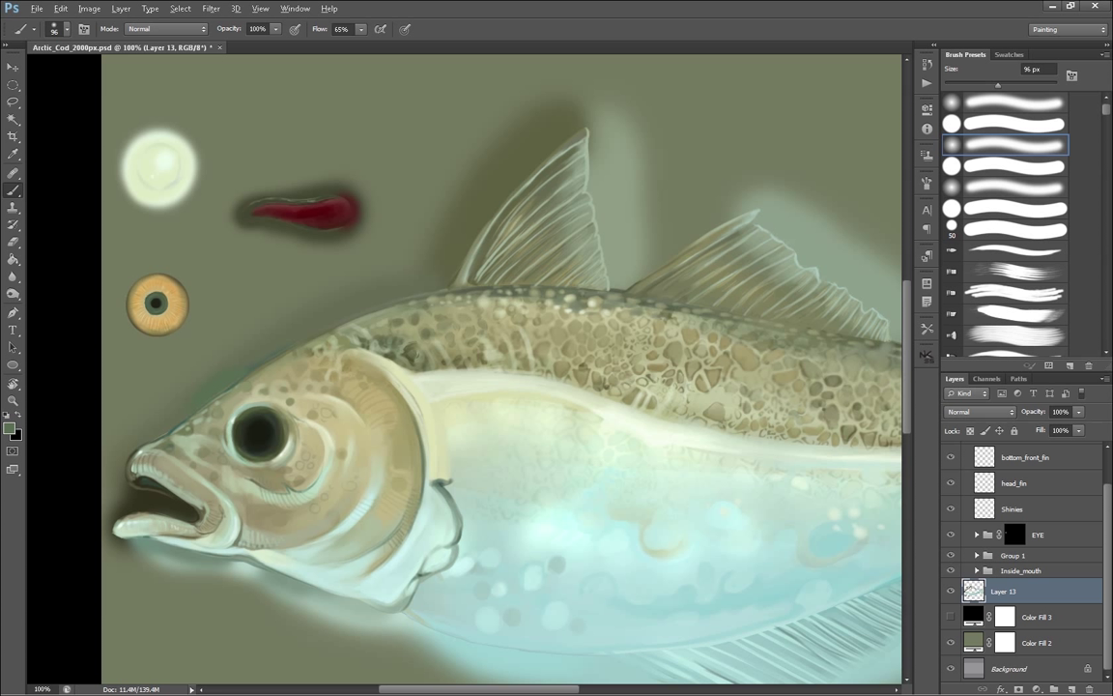
left_click(227, 388, "alt")
left_click(175, 429, "alt")
left_click_drag(174, 427, 181, 421)
Extend the soft edge colors on Layer 13 above the forehead and back using colors sampled beside the outline.
left_click(147, 392, "alt")
left_click(340, 299, "alt")
left_click(423, 274, "alt")
left_click_drag(419, 292, 446, 282)
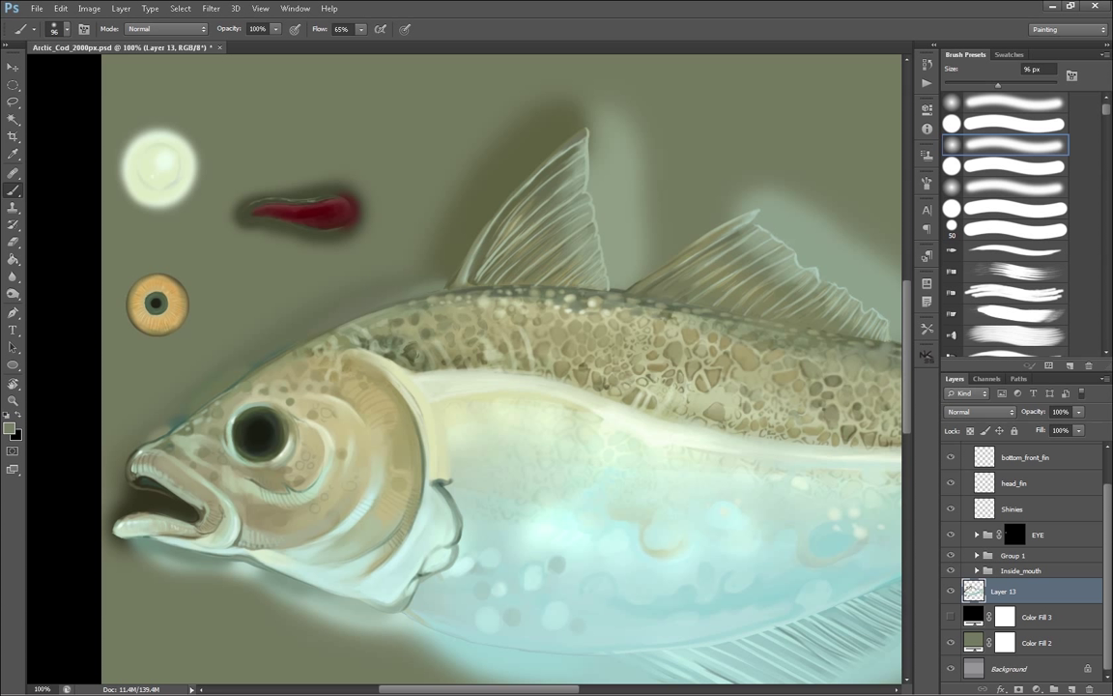
left_click(255, 316, "alt")
Examine the fish's fins and outline, comparing them with Layer 13's color bleed hidden and shown.
key("ctrl+minus")
key("ctrl+minus")
left_click_drag(798, 334, 666, 352)
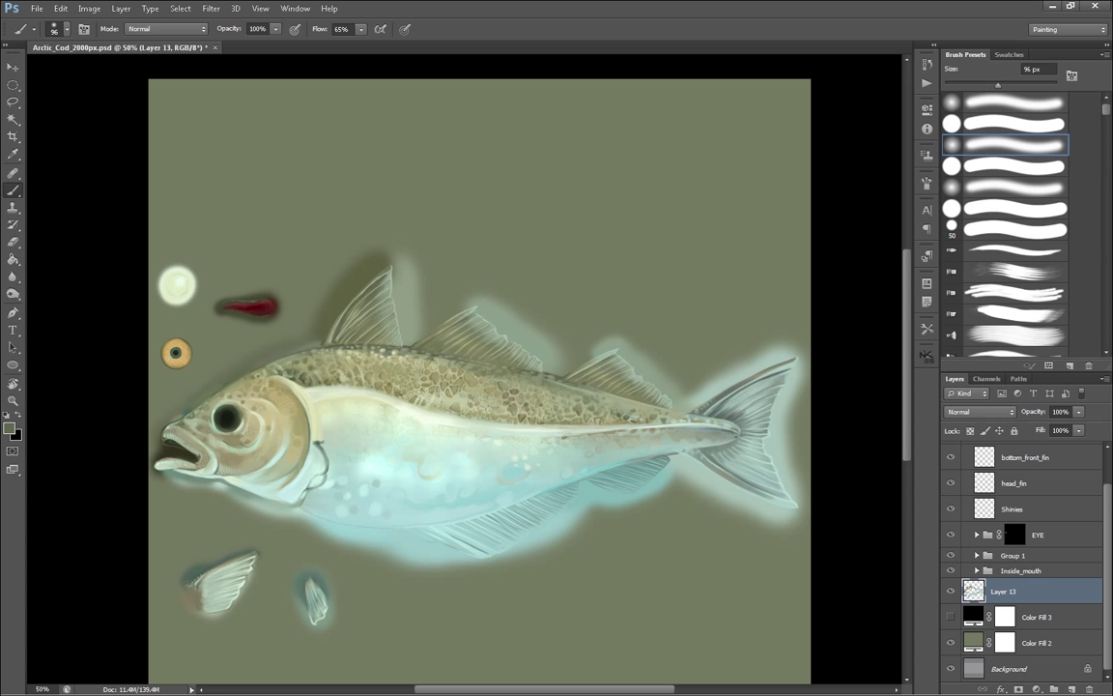
key("ctrl+plus")
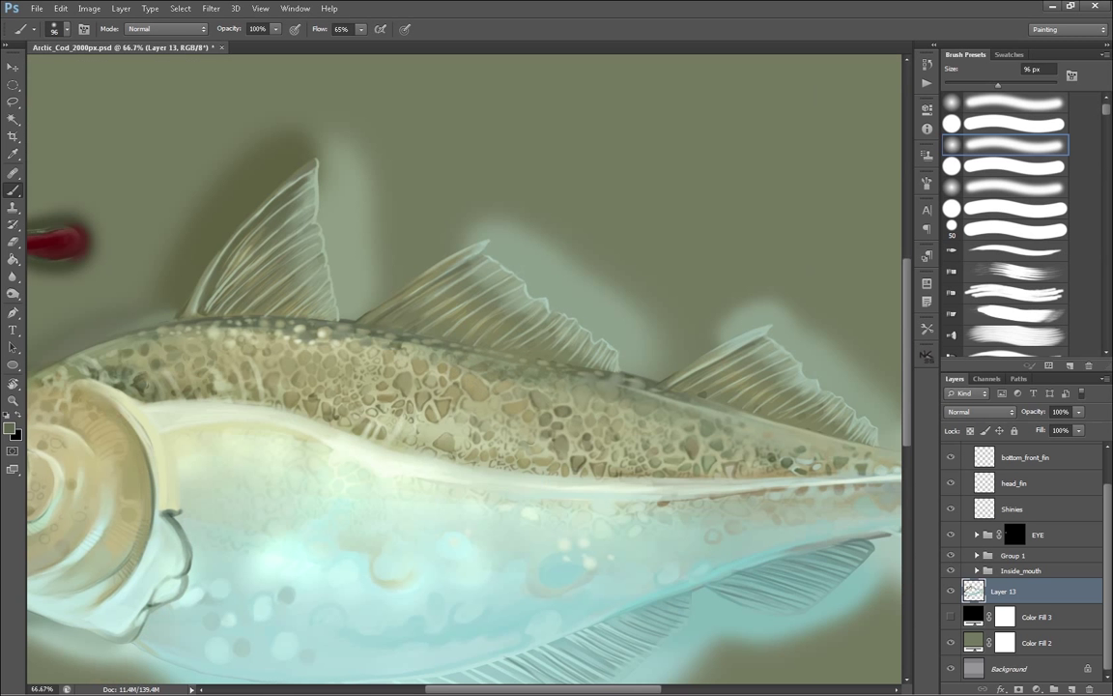
scroll(464, 367, "left", 1)
left_click_drag(386, 319, 689, 398)
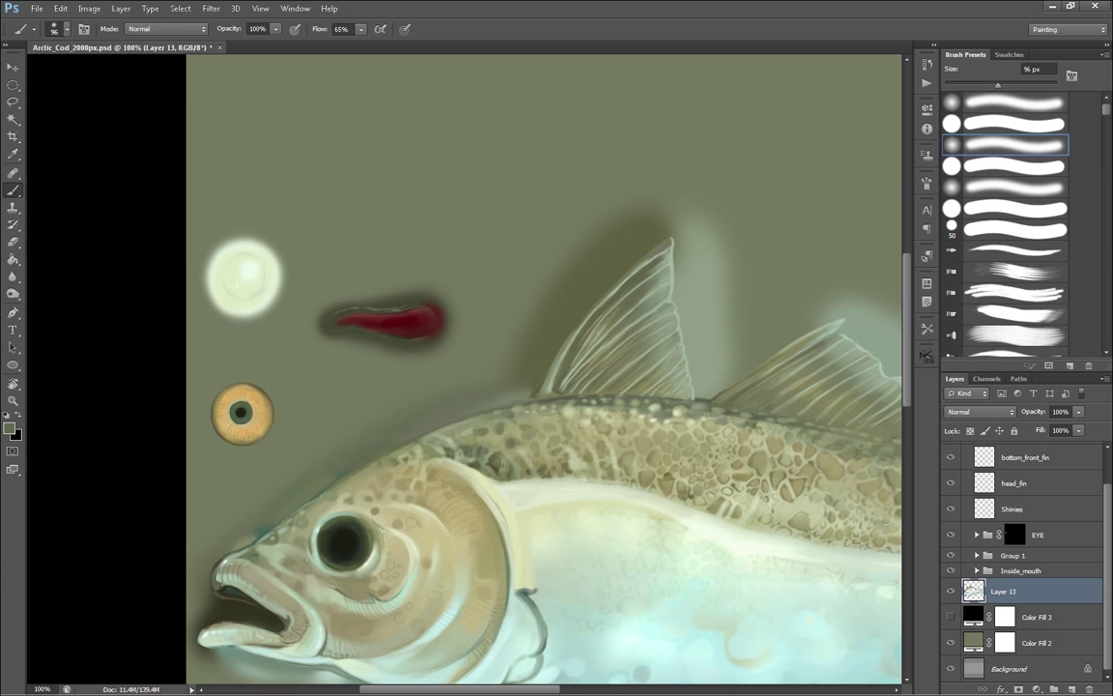
left_click(951, 591)
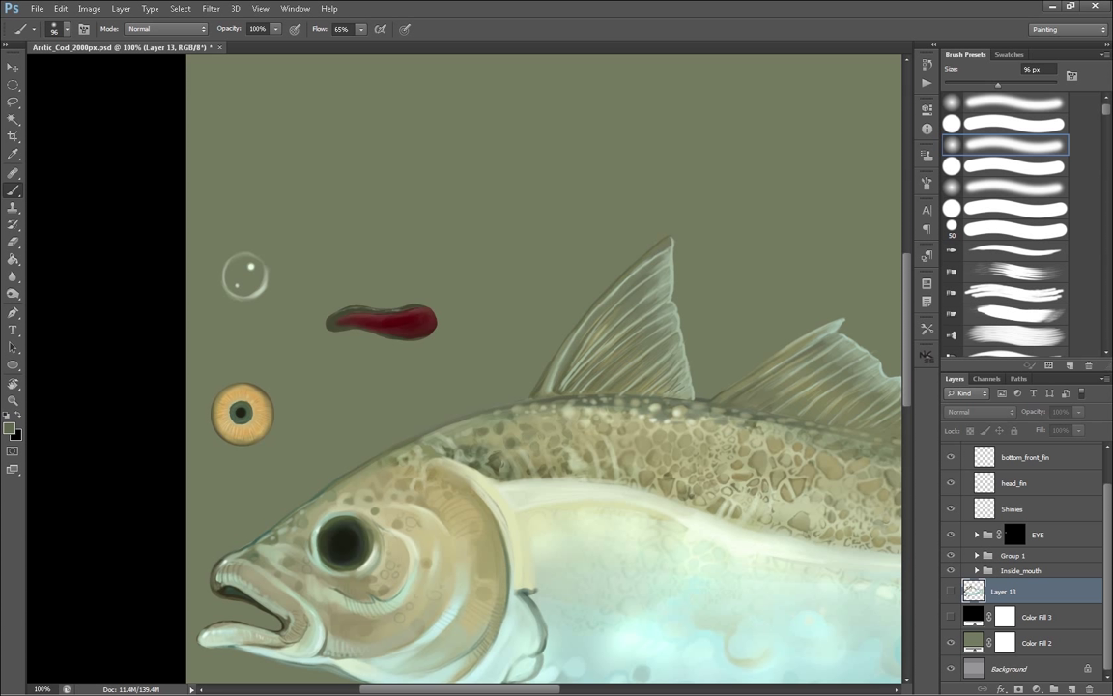
left_click(951, 591)
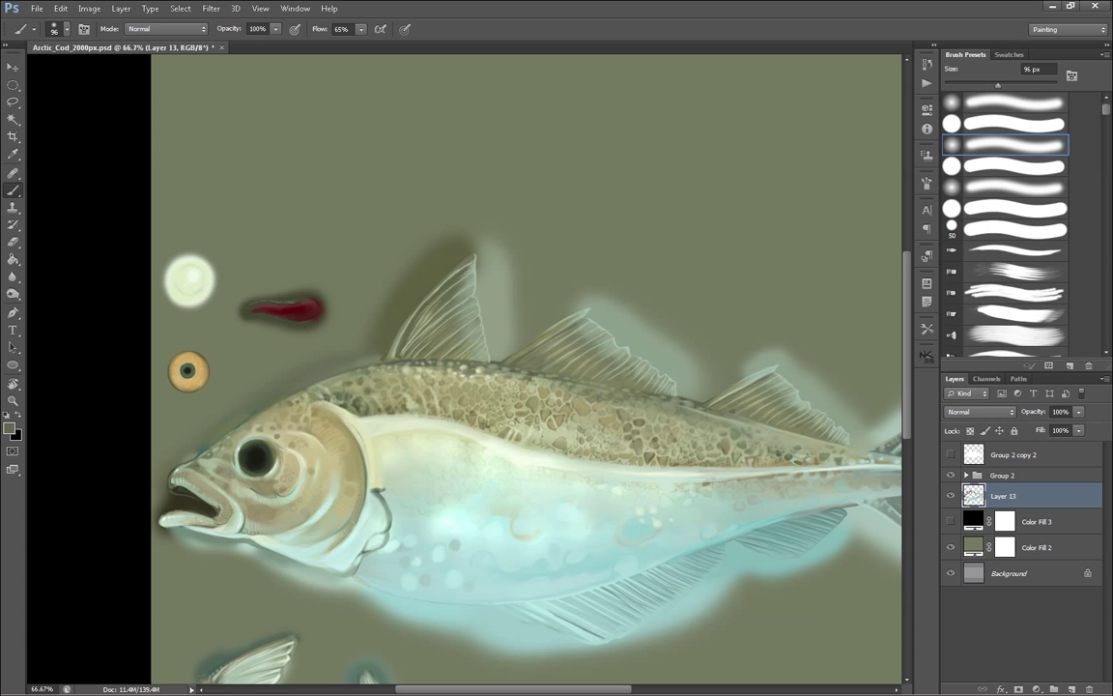
Hide Layer 13 and show the black Color Fill 3 layer behind the fish.
left_click(950, 495)
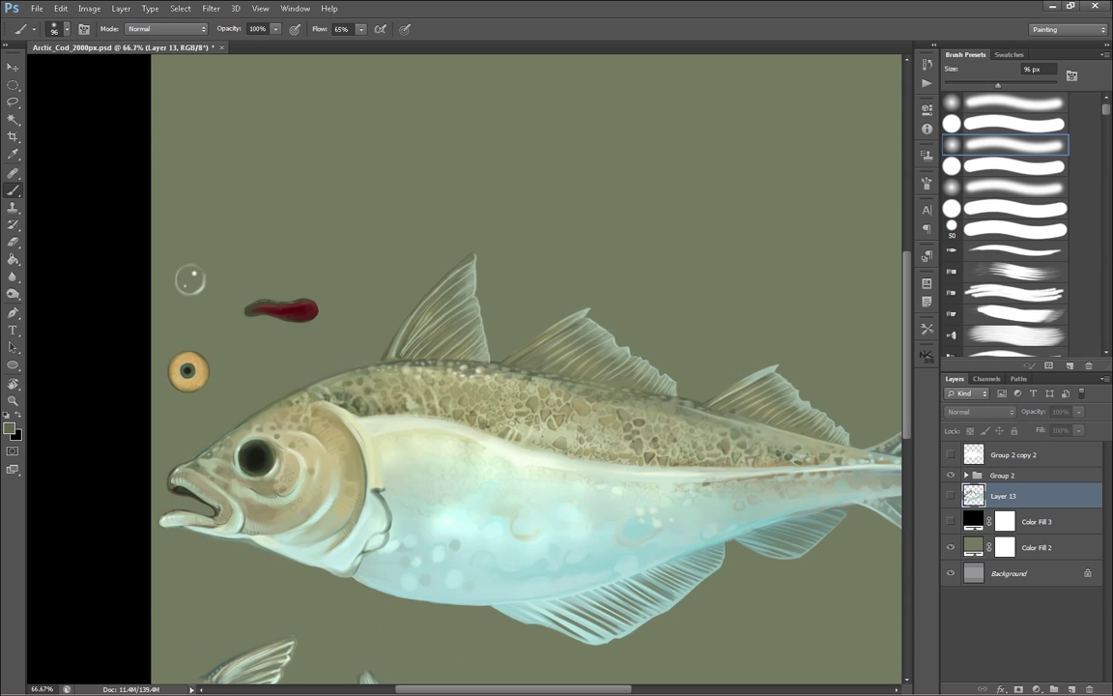
left_click(951, 522)
left_click(1037, 521)
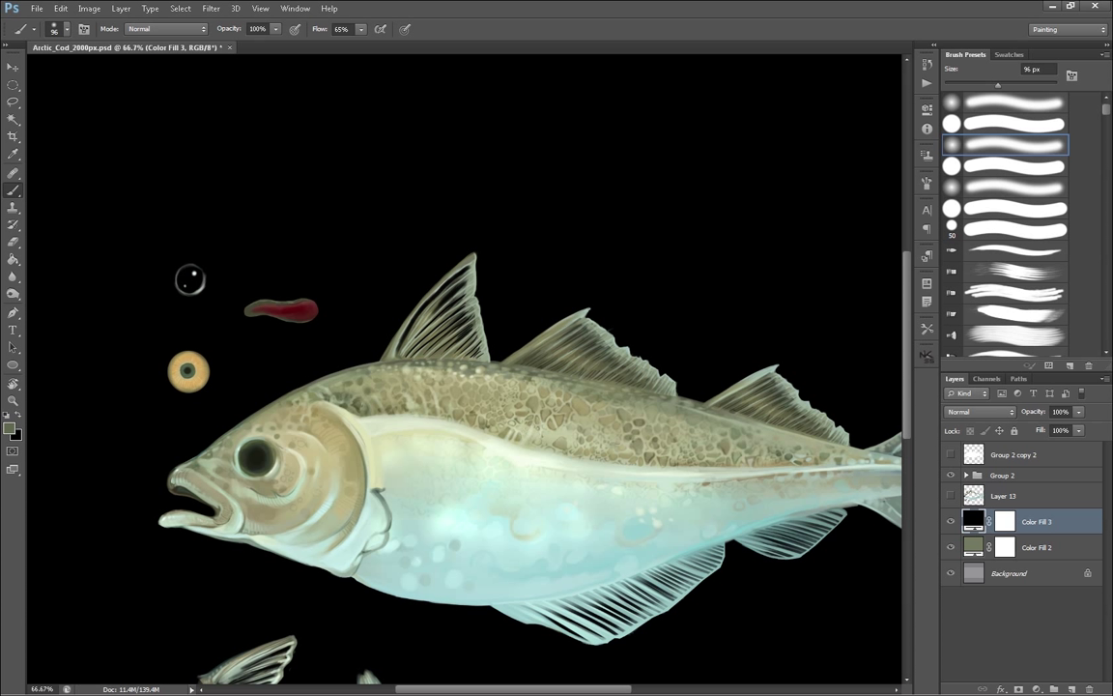
left_click(1036, 689)
left_click(986, 454)
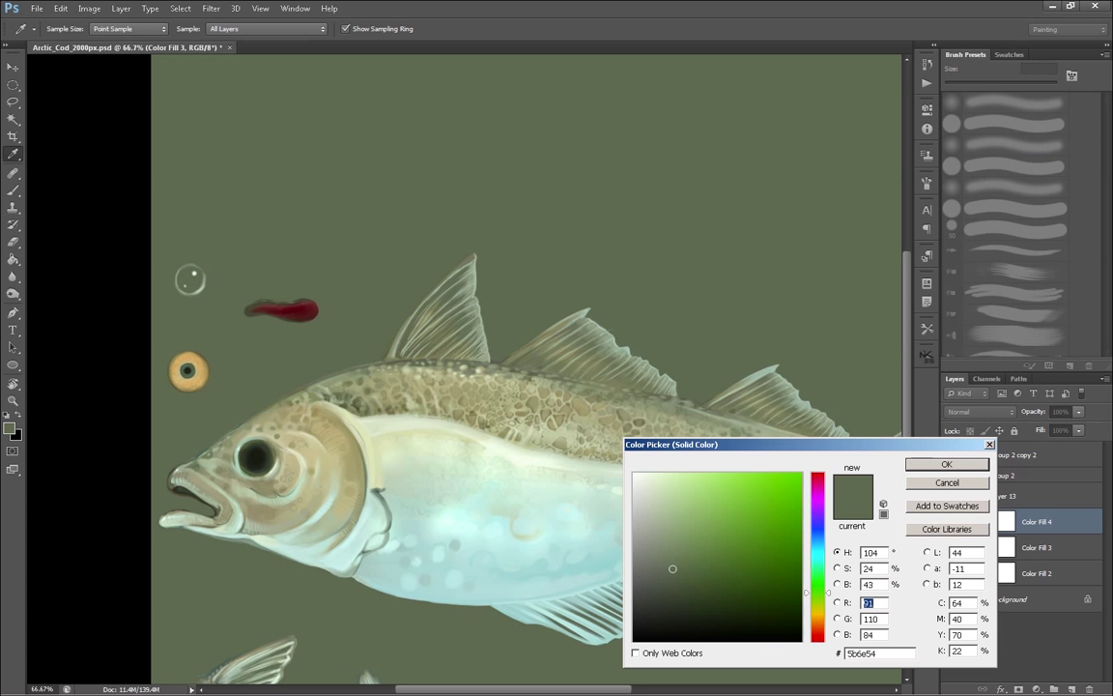
left_click(634, 640)
left_click(947, 482)
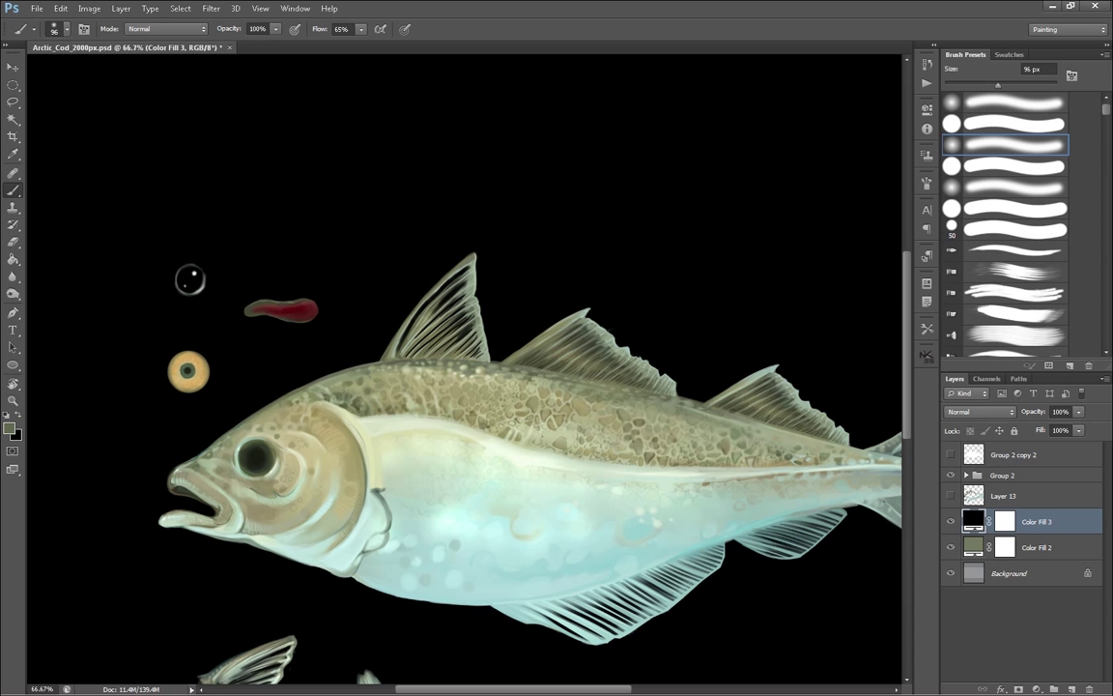
Duplicate Group 2 as Group 2 copy and merge the copy into a single layer.
left_click(1004, 476)
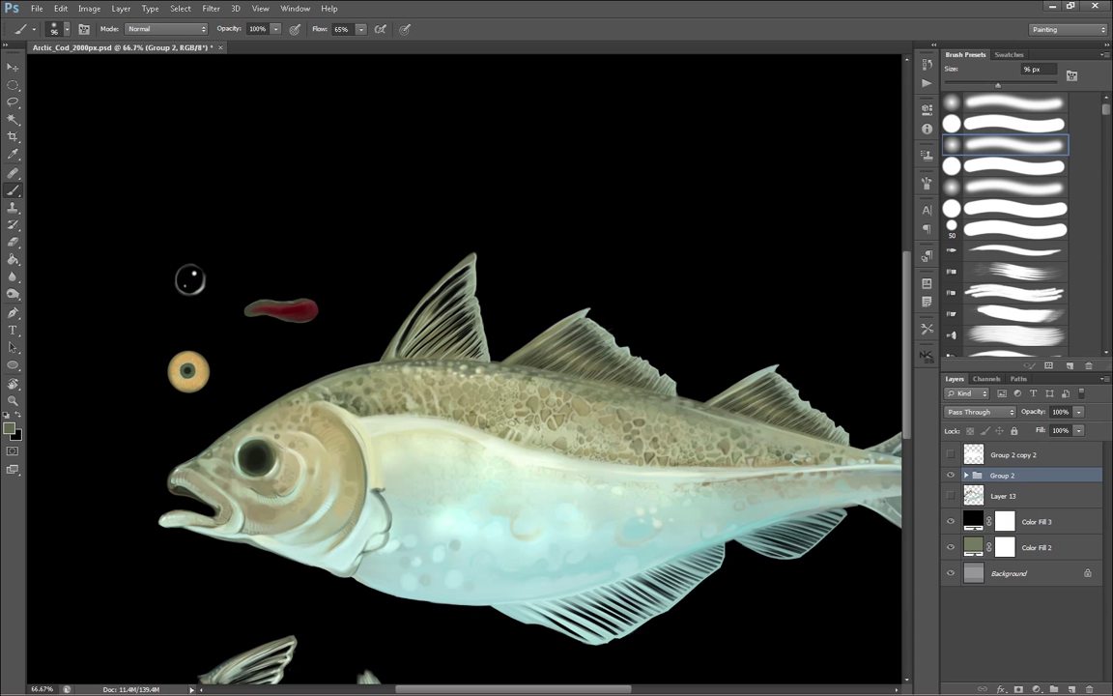
left_click(951, 475)
left_click(951, 476)
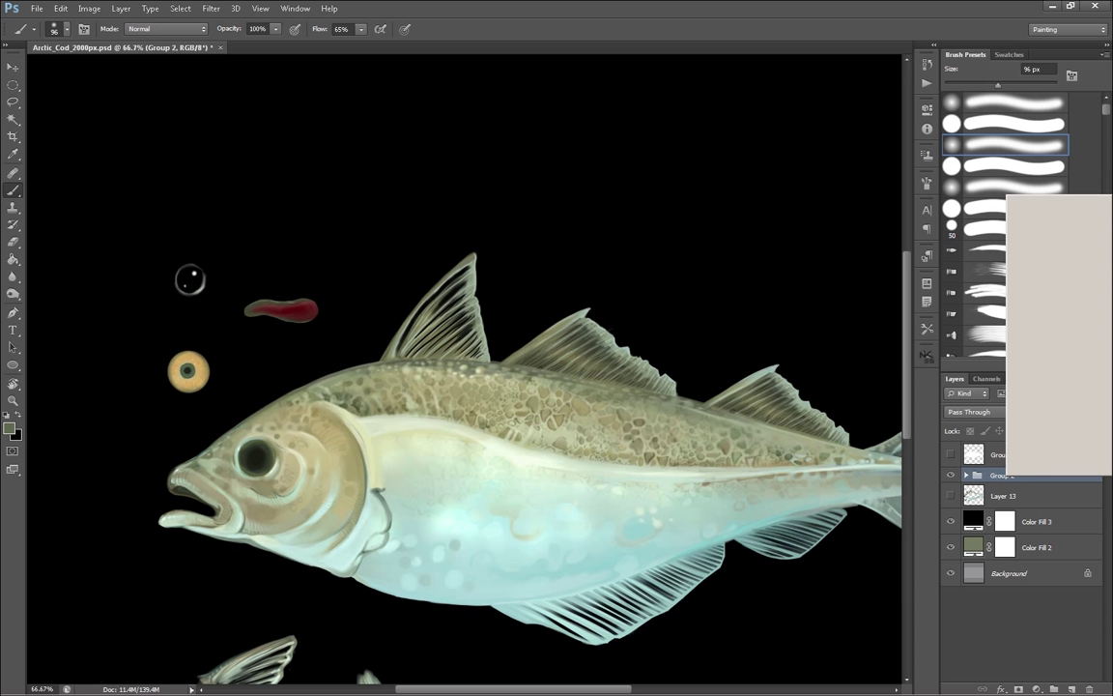
right_click(1002, 476)
left_click(966, 214)
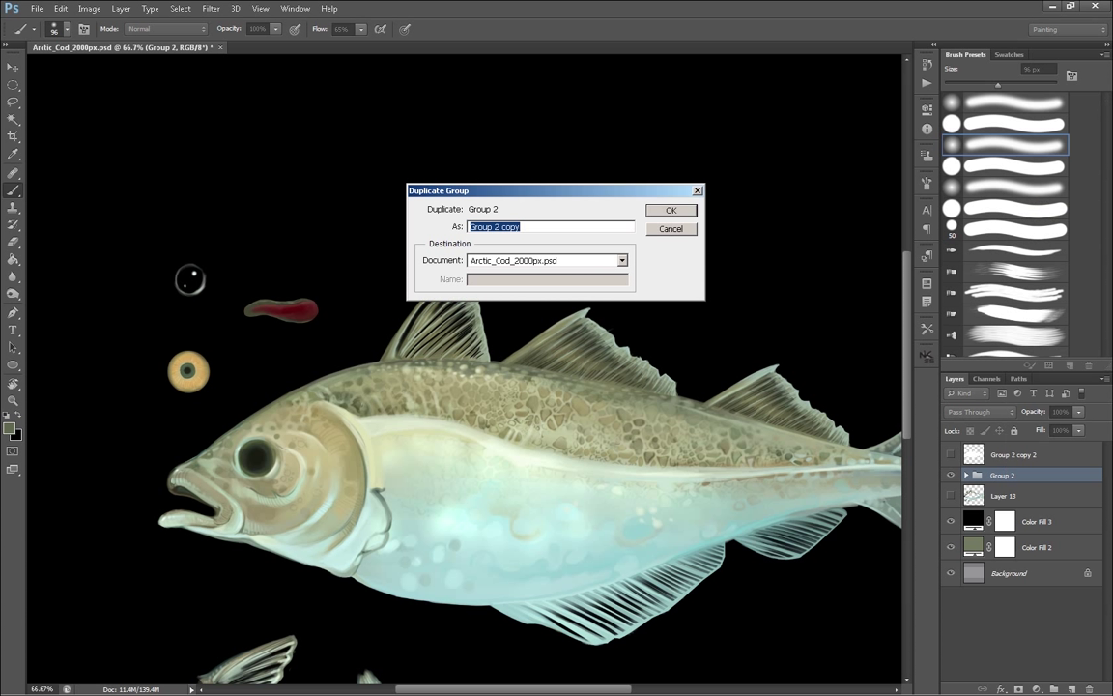
key("Return")
key("ctrl+e")
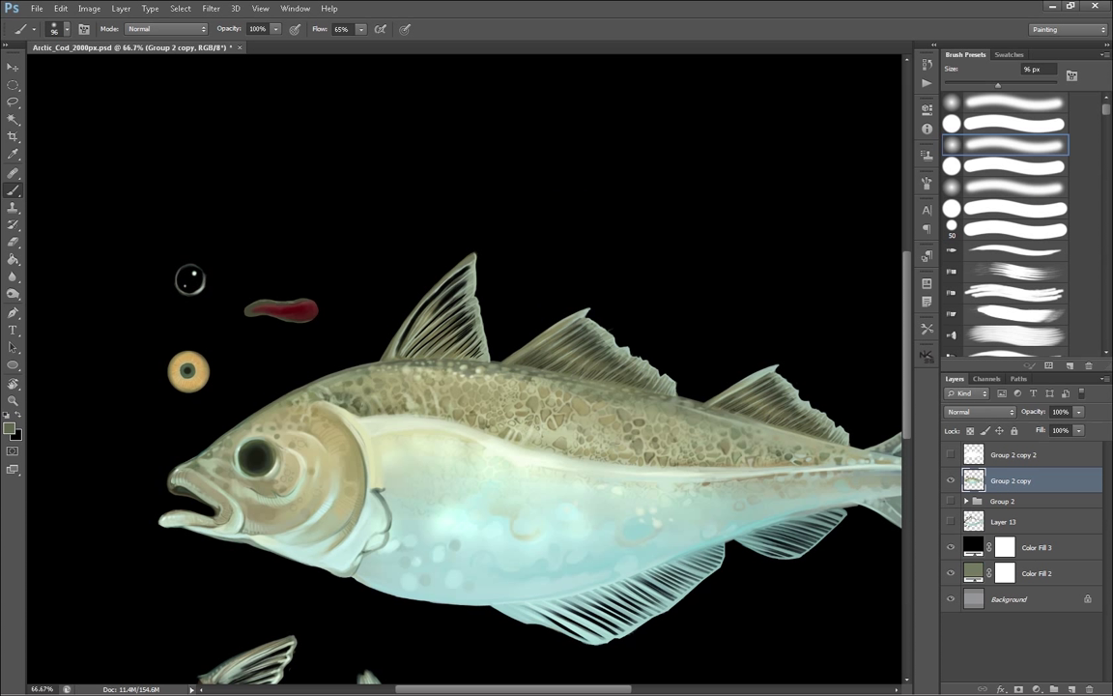
Turn the Group 2 copy layer fully white with a Hue/Saturation lightness of +100.
key("ctrl+u")
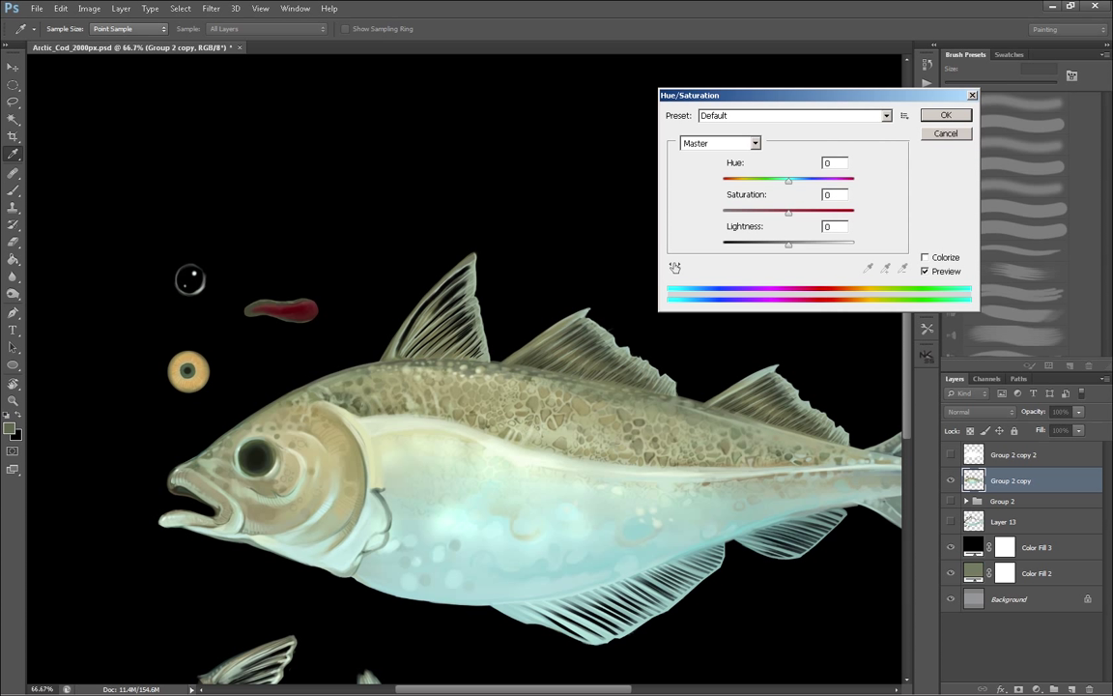
left_click_drag(789, 244, 857, 245)
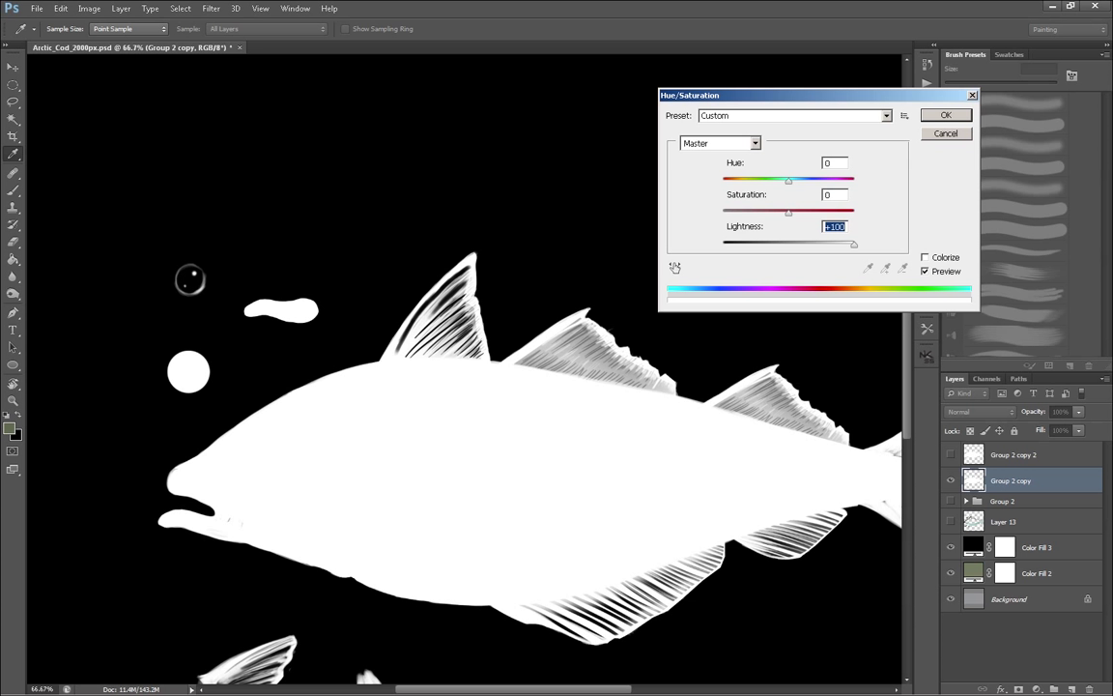
key("Return")
Set the foreground color to white and paint out the specks on the fish's lower jaw with the 50 px hard round brush.
key("b")
mouse_move(189, 280)
left_mouse_down()
mouse_move(30, 299)
mouse_move(184, 239)
mouse_move(244, 231)
mouse_move(228, 209)
left_mouse_up()
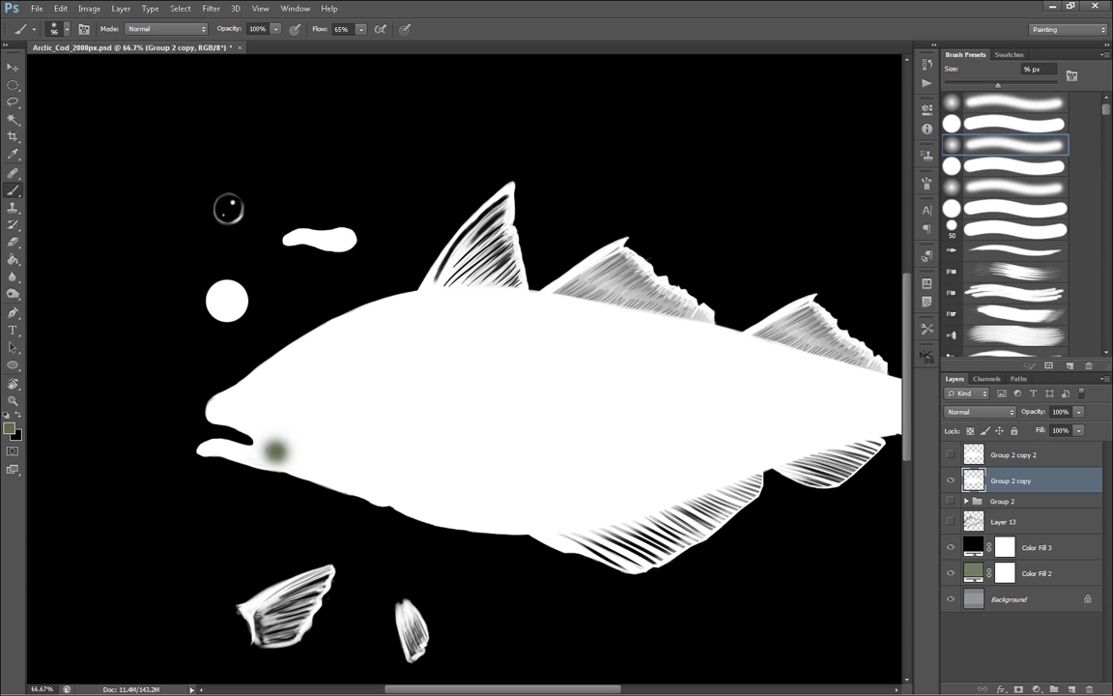
key("d")
key("x")
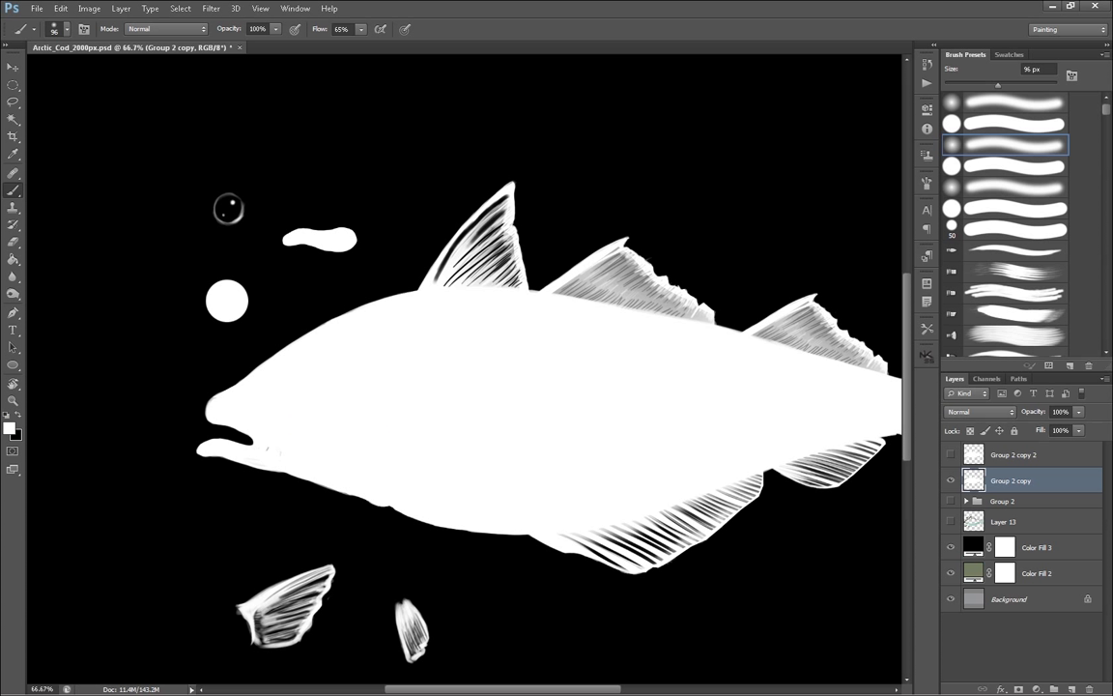
left_click(985, 230)
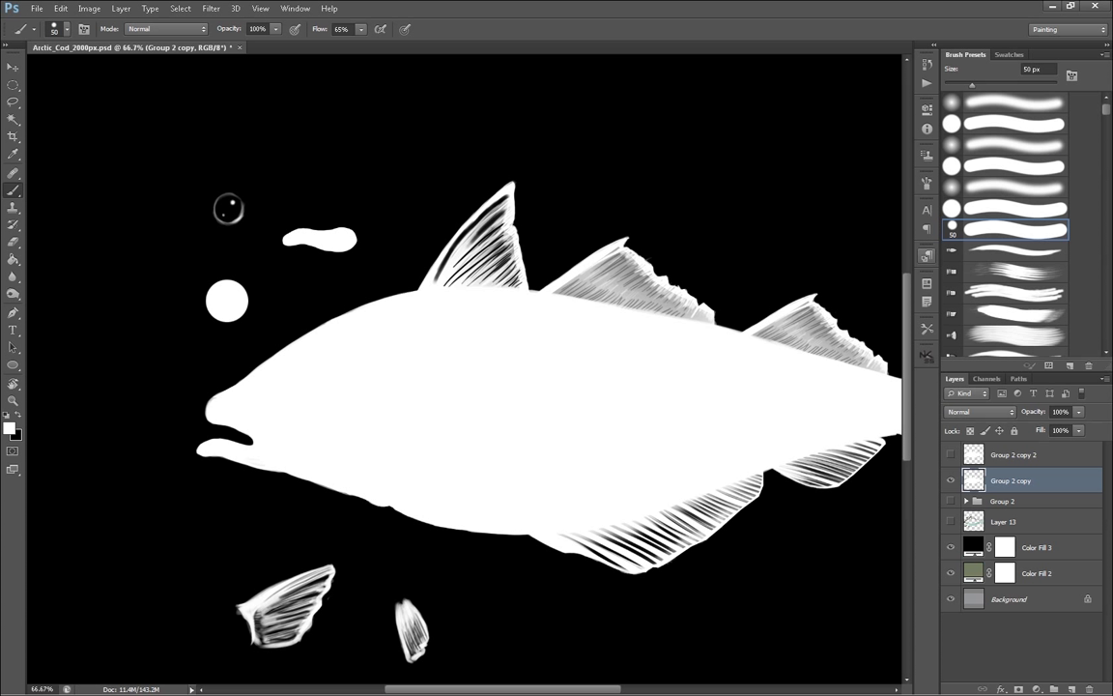
key("alt")
Reduce the hard round brush to 21 px and sample black from the background around the silhouette.
right_click(280, 454)
left_click_drag(322, 441, 305, 442)
key("Return")
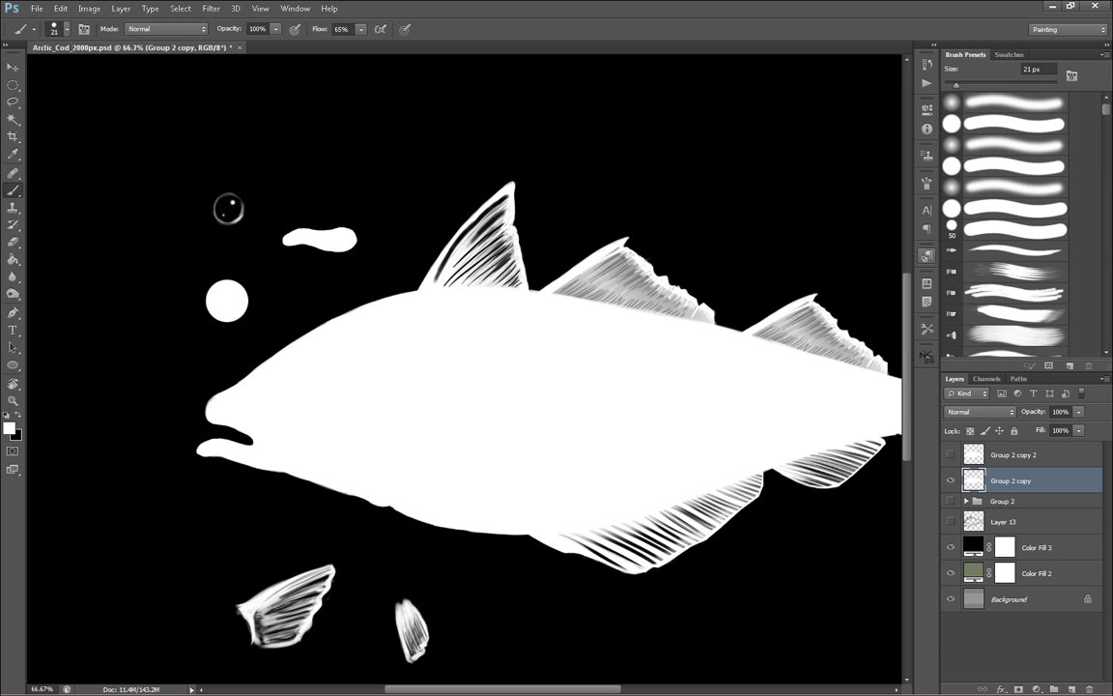
right_click(343, 406)
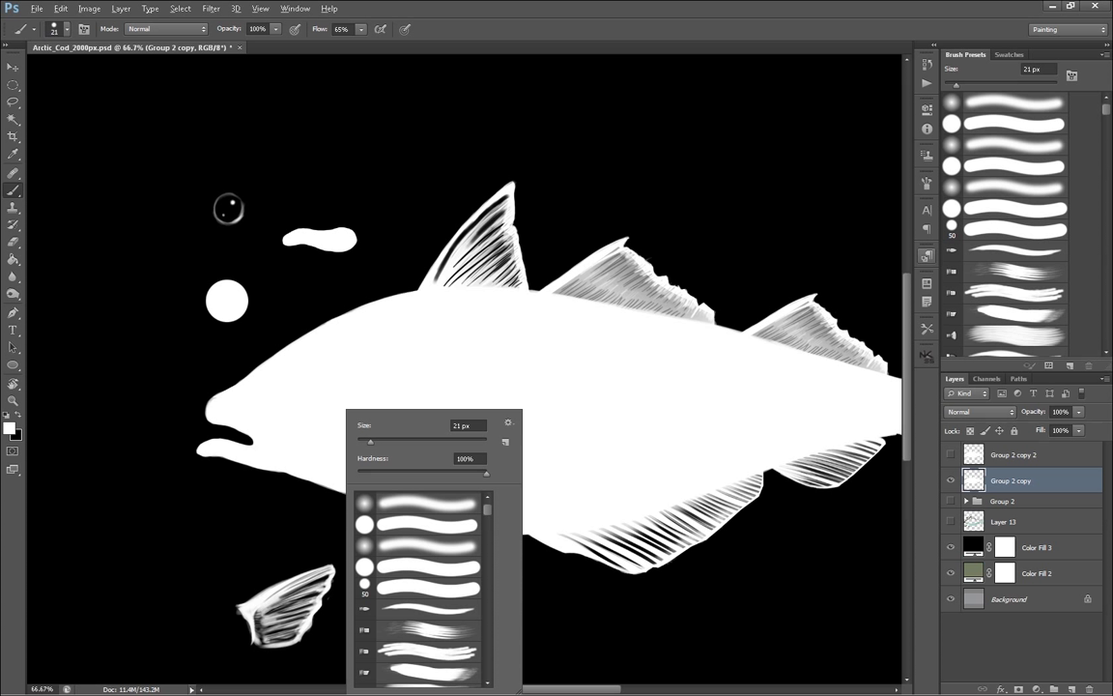
left_click(328, 508, "alt")
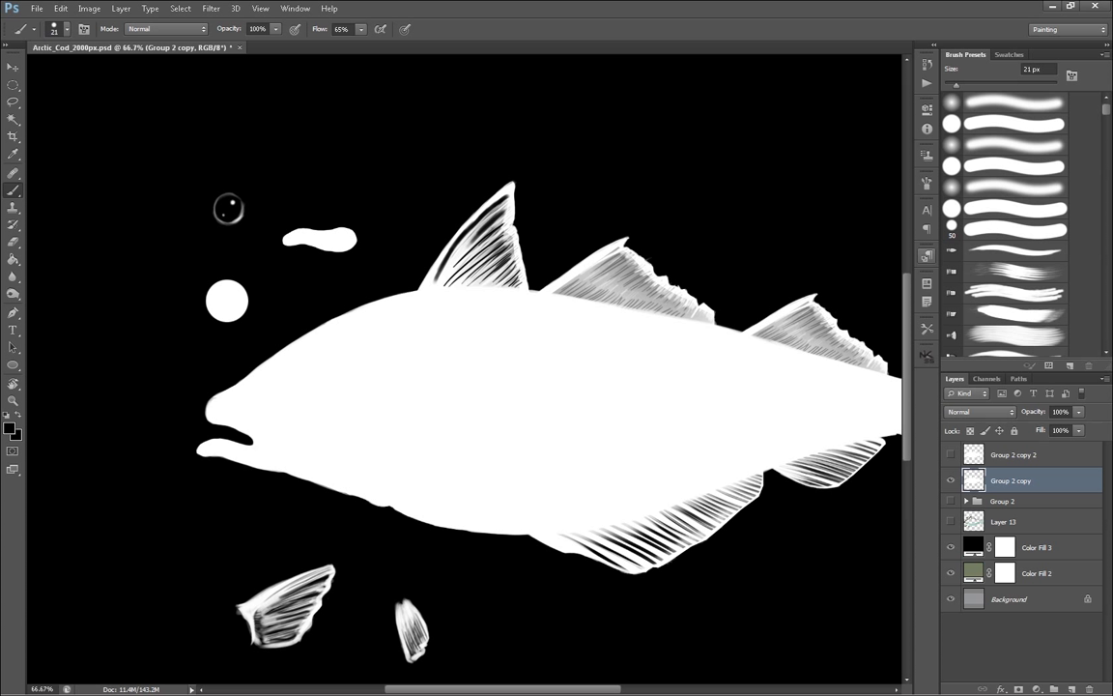
mouse_move(579, 387)
left_mouse_down()
mouse_move(329, 375)
mouse_move(470, 388)
left_mouse_up()
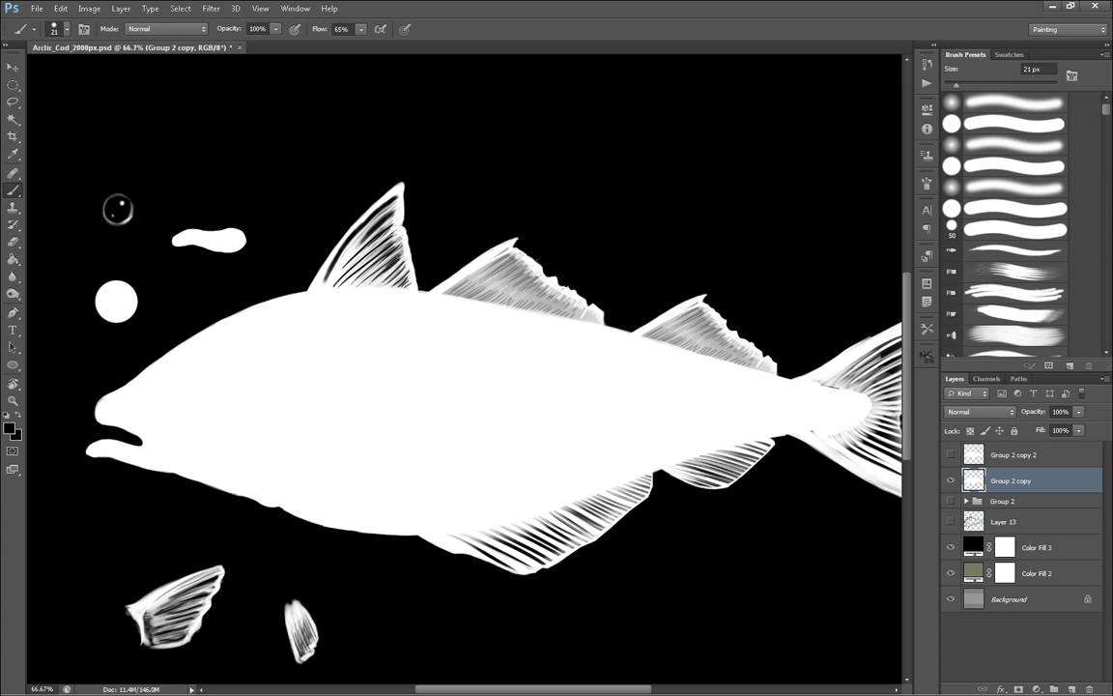
key("ctrl+minus")
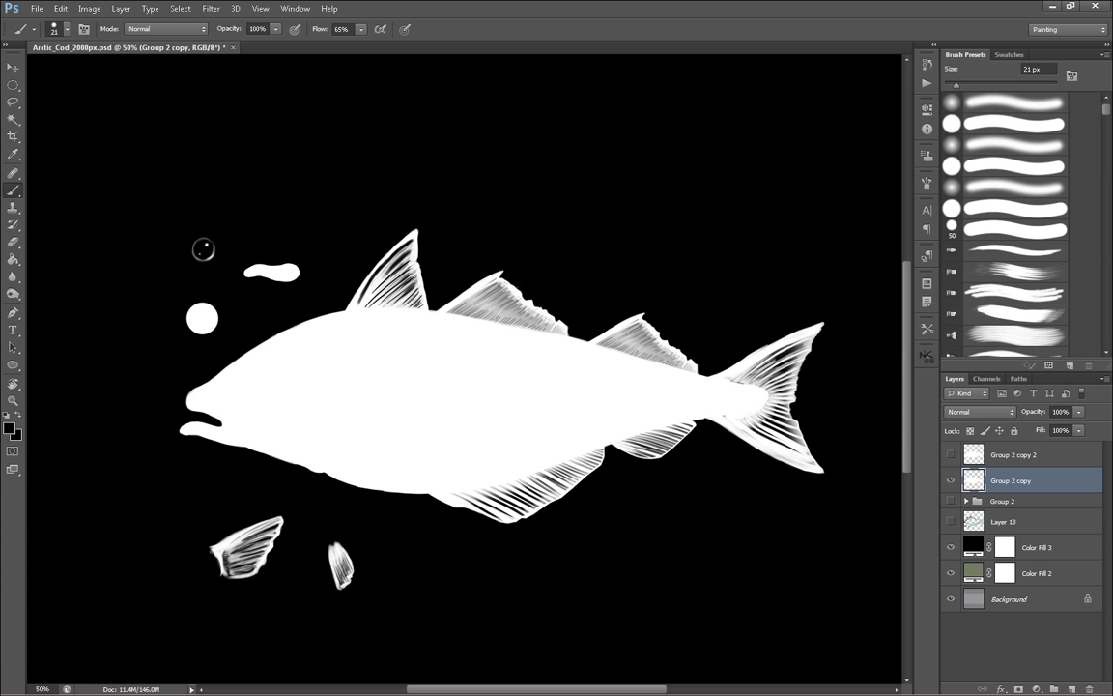
Set up saving a copy of the alpha mask in TIFF format with layers excluded.
key("ctrl+shift+s")
left_click(676, 477)
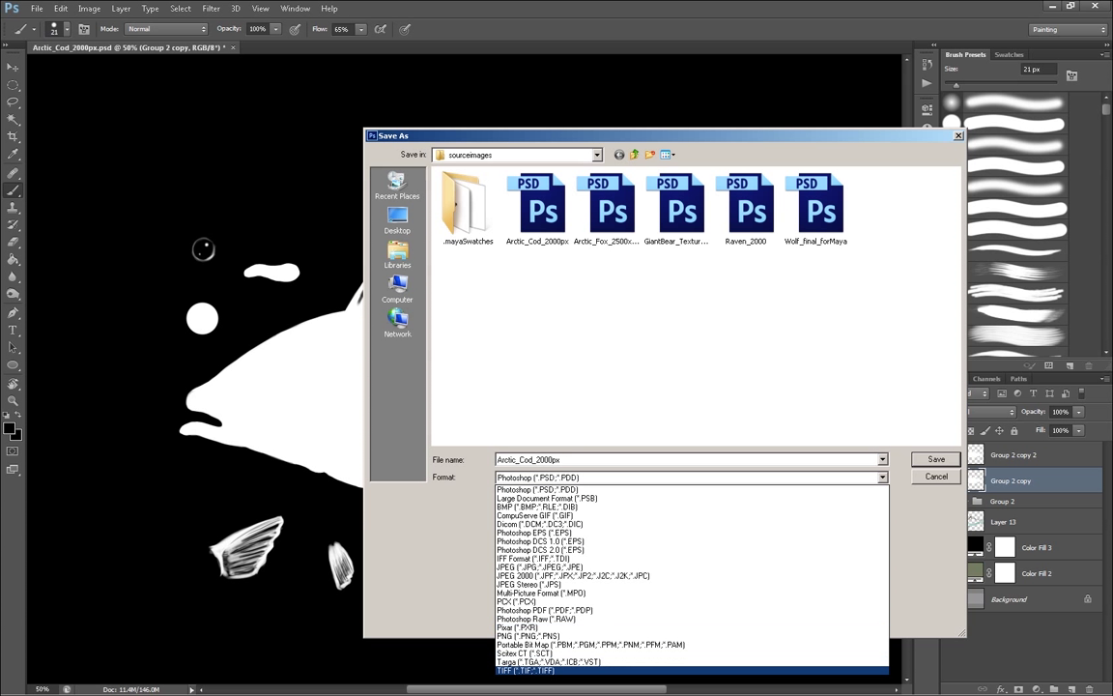
left_click(619, 669)
left_click(598, 533)
key("alt+l")
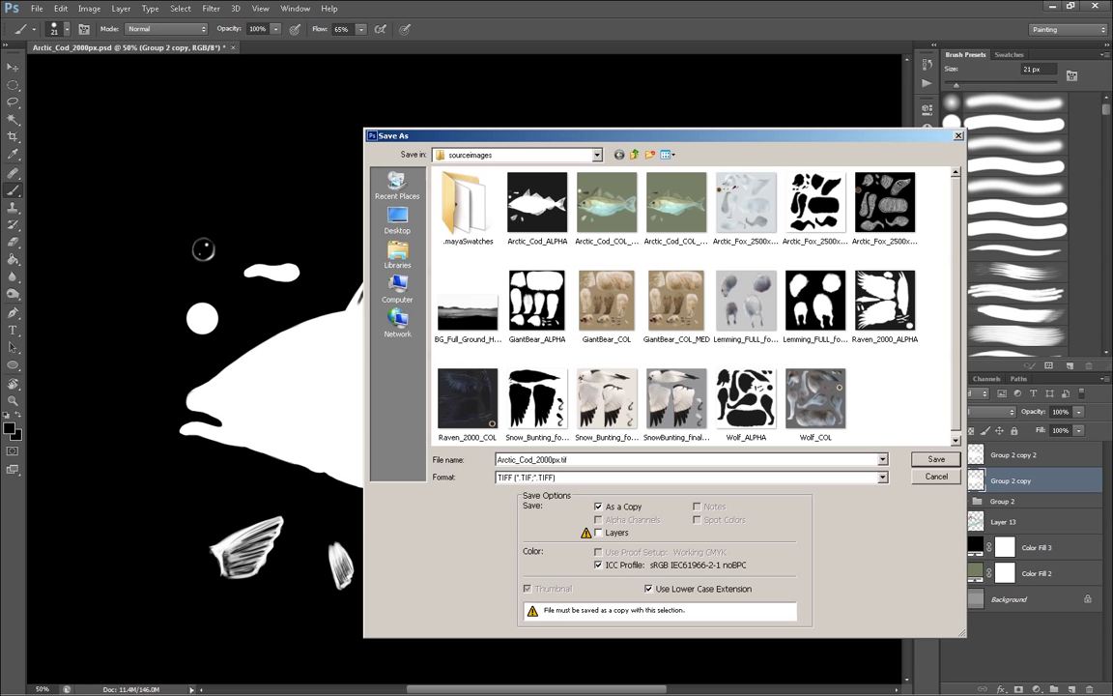
Examine the sourceimages folder's location inside the Nanurluk Maya project and return to sourceimages.
left_click(598, 155)
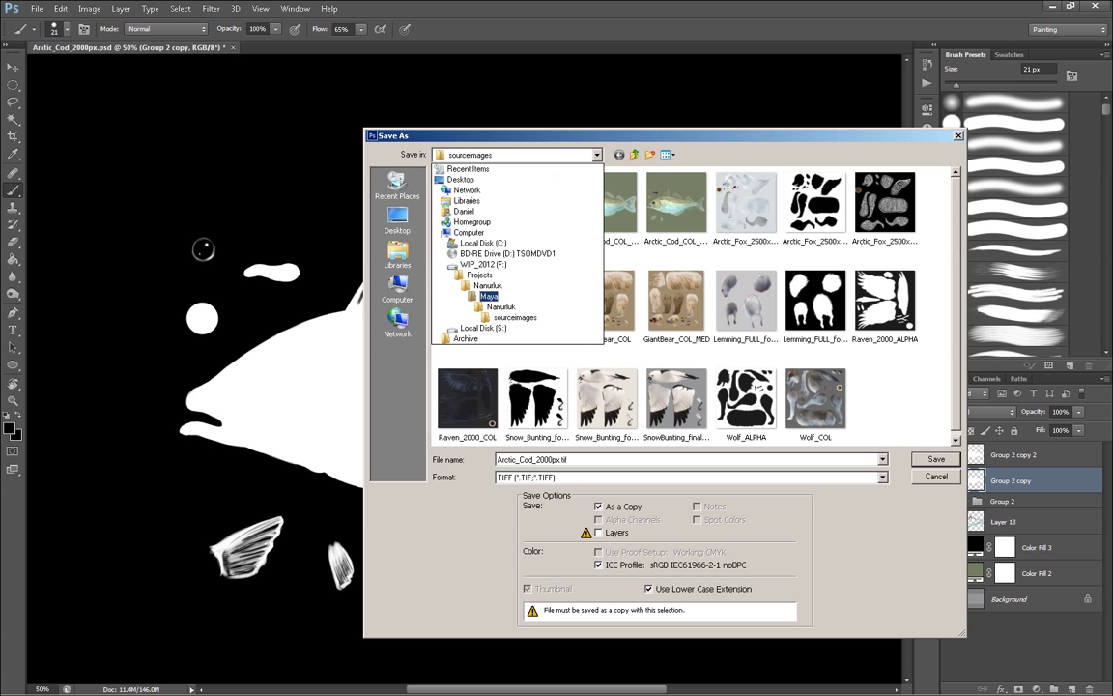
key("Return")
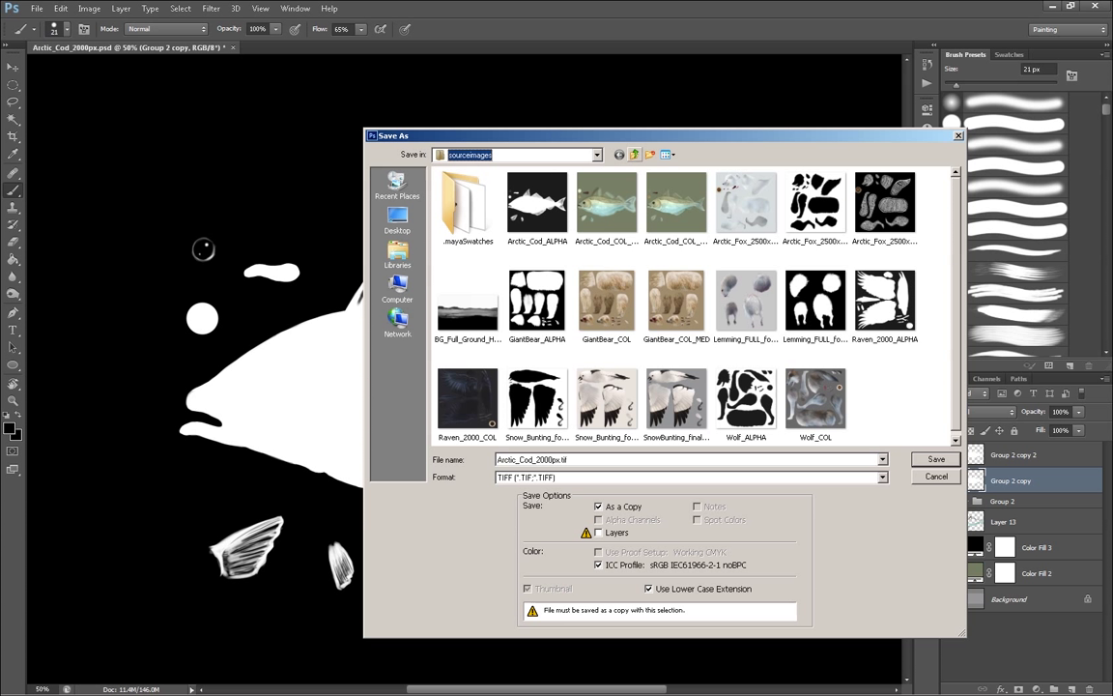
key("Up")
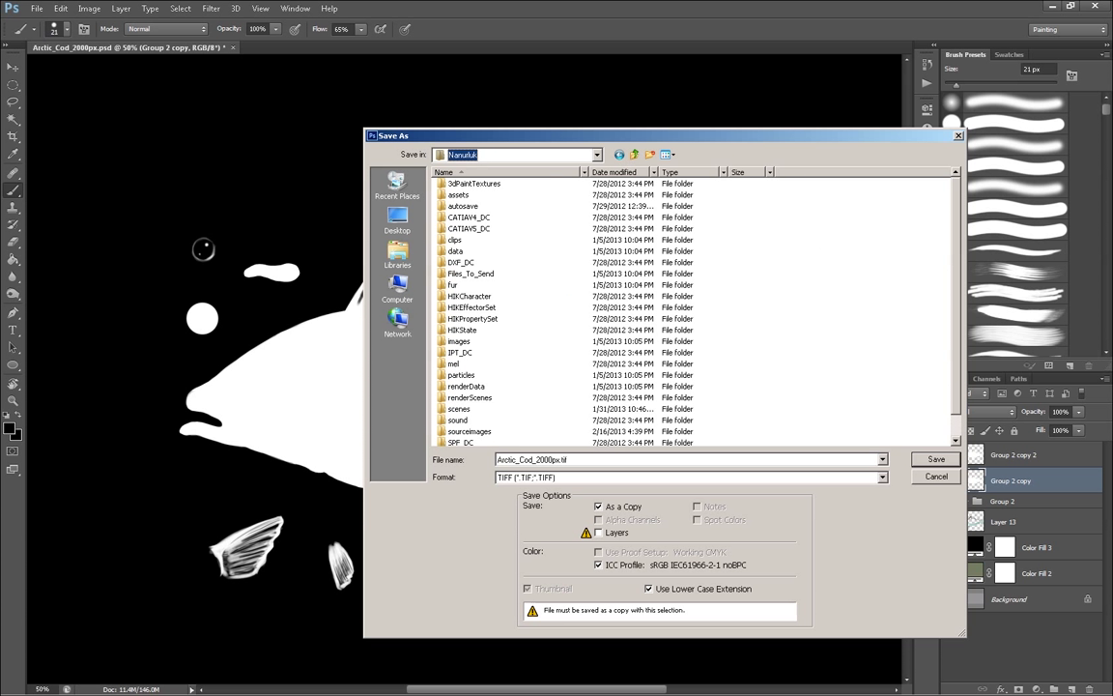
scroll(692, 309, "down", 1)
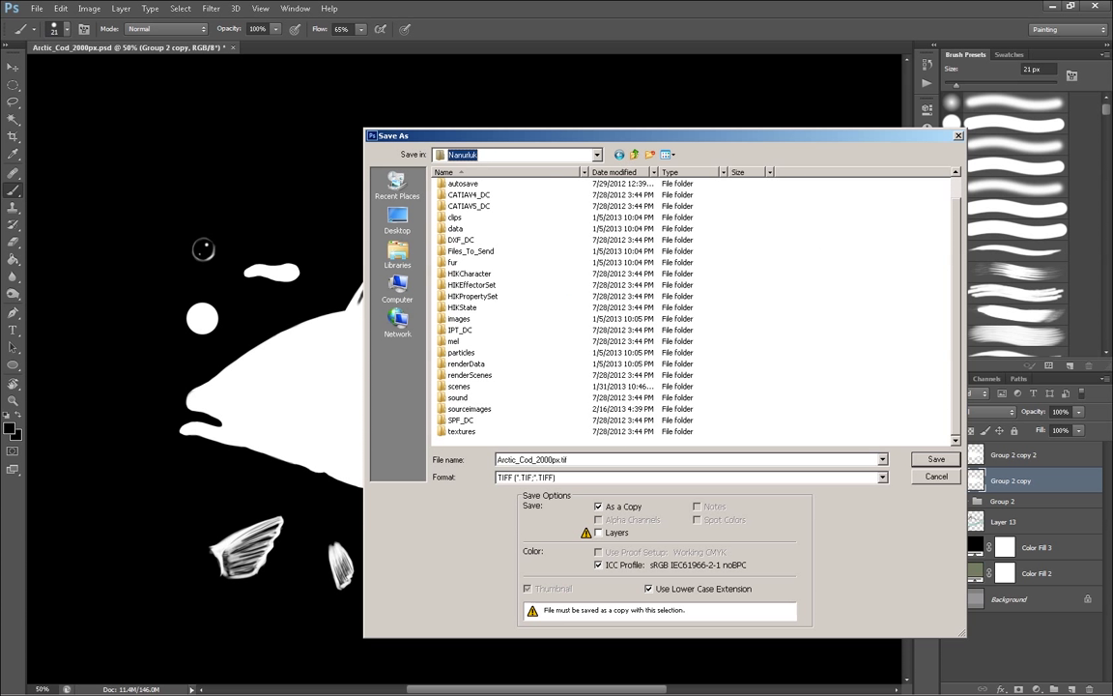
key("Down")
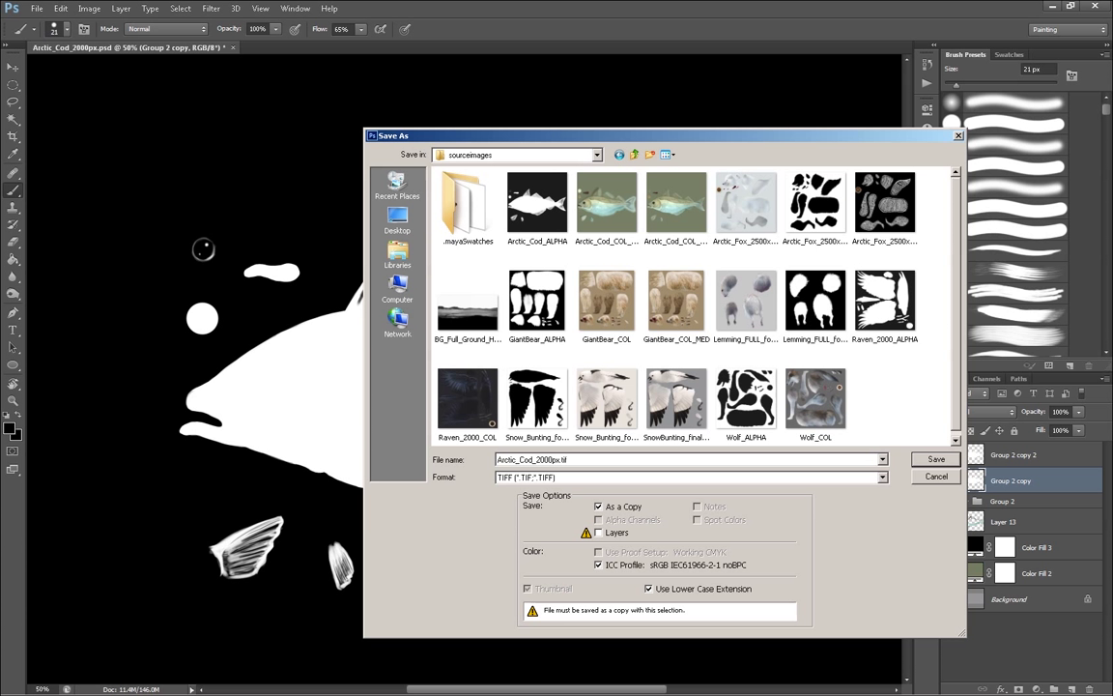
Save the mask over the existing Arctic_Cod_ALPHA file in sourceimages, with no image compression.
left_click(537, 204)
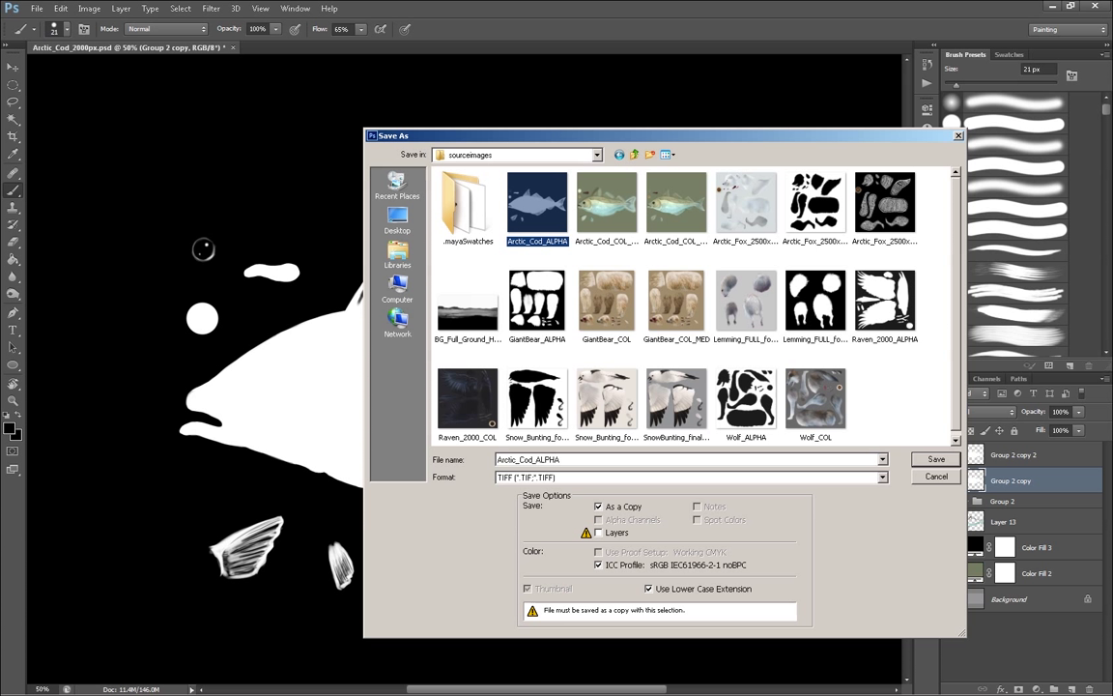
key("Return")
key("Return")
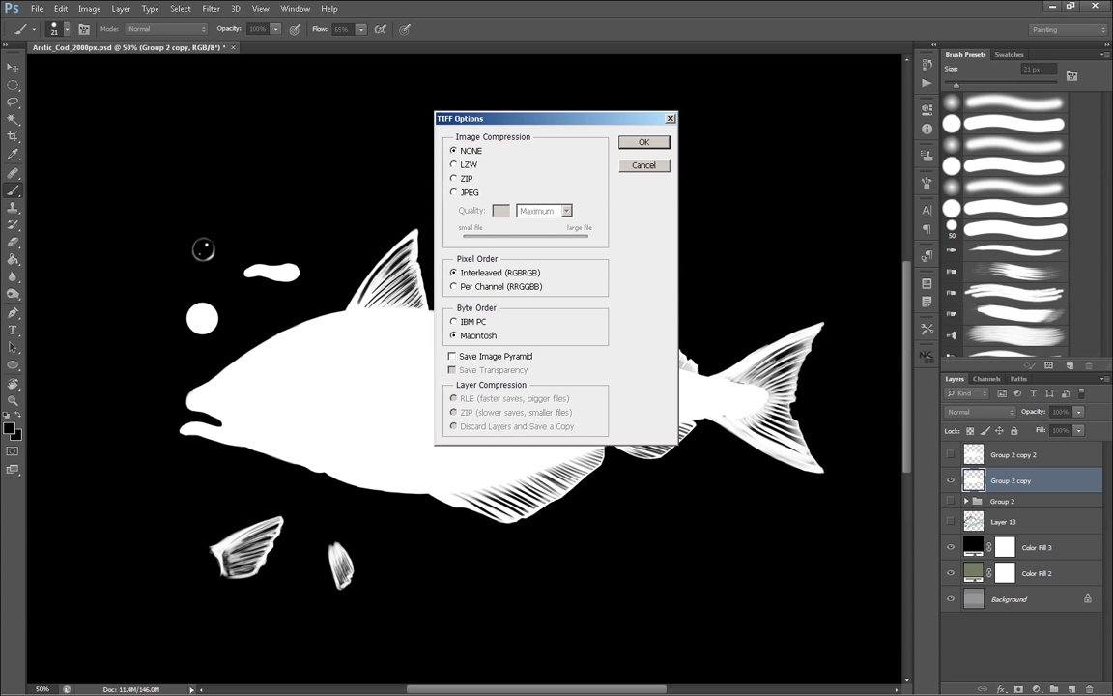
key("Return")
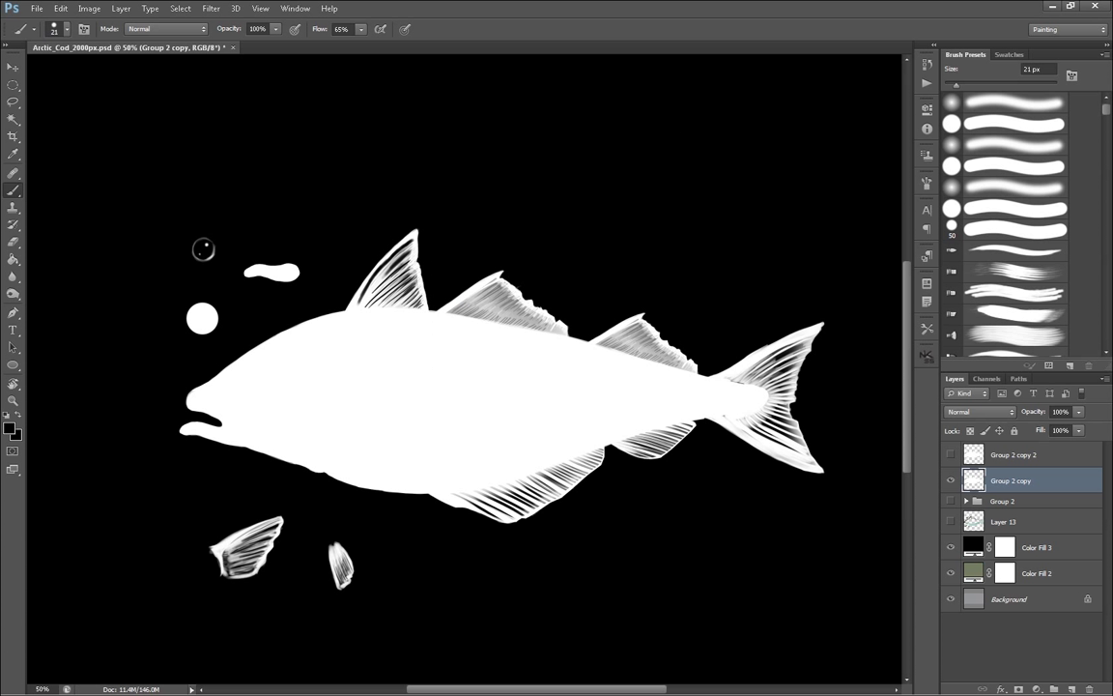
Hide the Group 2 copy and Color Fill 3 layers and show Group 2, keeping Layer 13 hidden after previewing it.
left_click(951, 480)
left_click(951, 547)
left_click(951, 501)
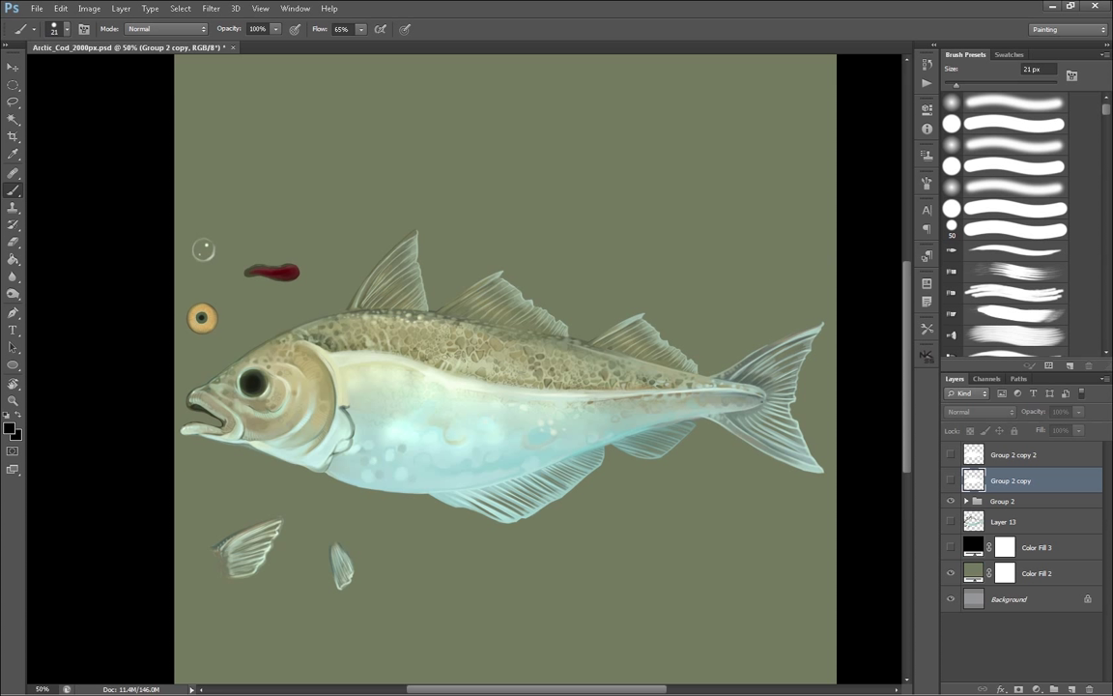
left_click(950, 521)
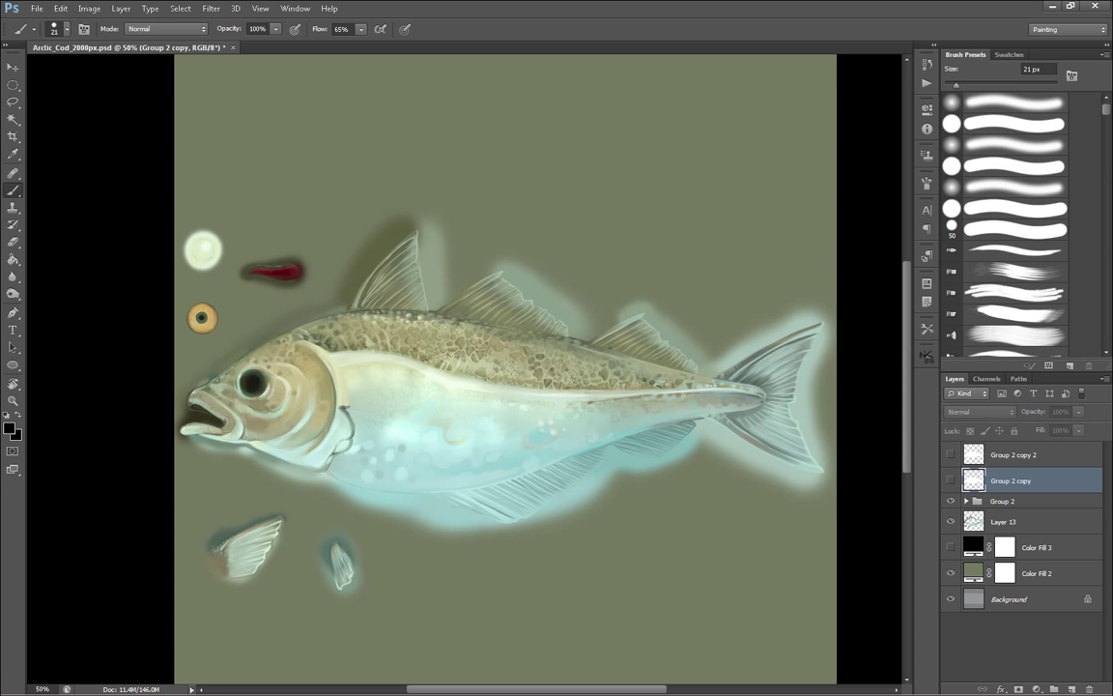
left_click(950, 520)
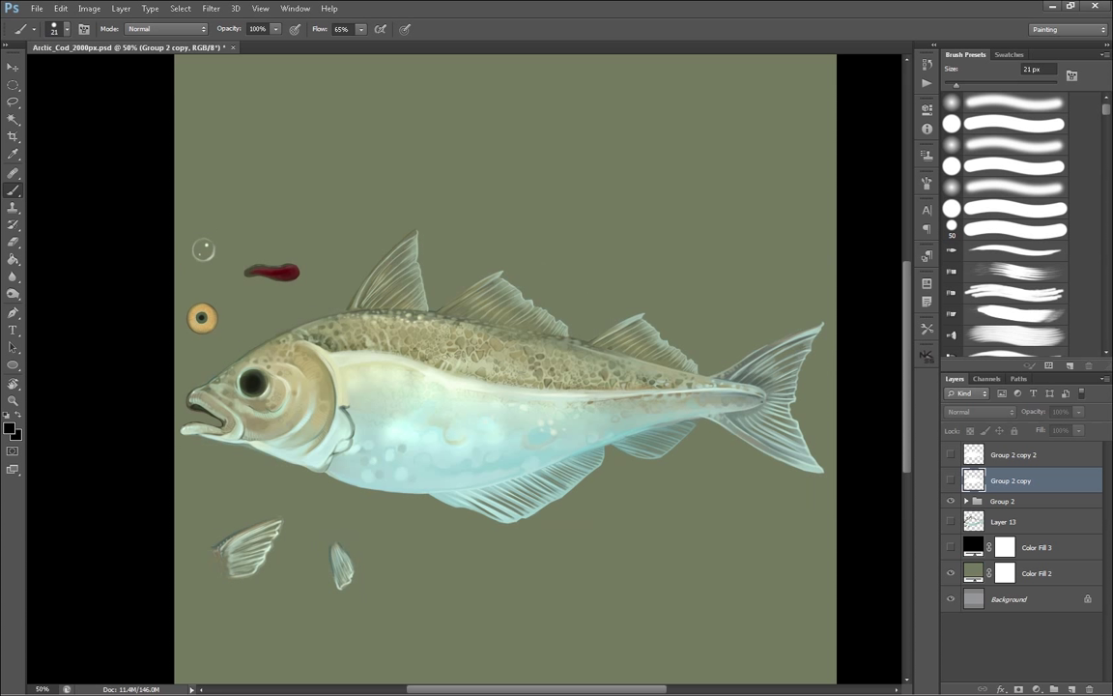
Save the color artwork without bleed as a TIFF copy without layers, replacing Arctic_Cod_COL_REF in sourceimages.
key("ctrl+shift+s")
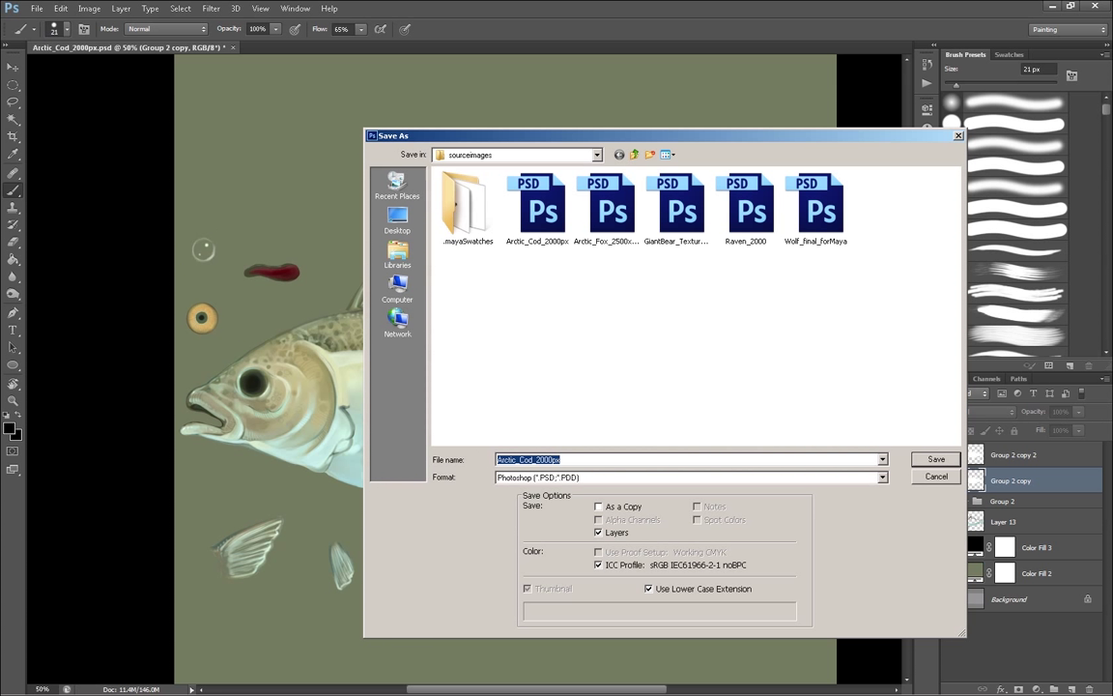
left_click(599, 532)
left_click(619, 477)
left_click(590, 672)
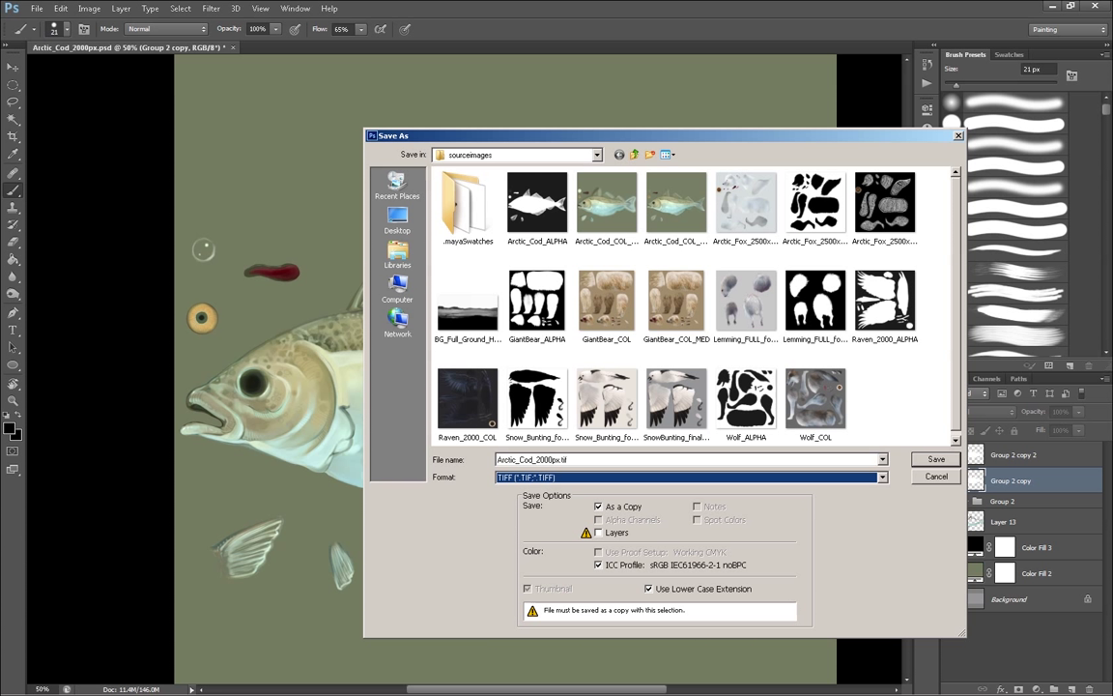
left_click(676, 205)
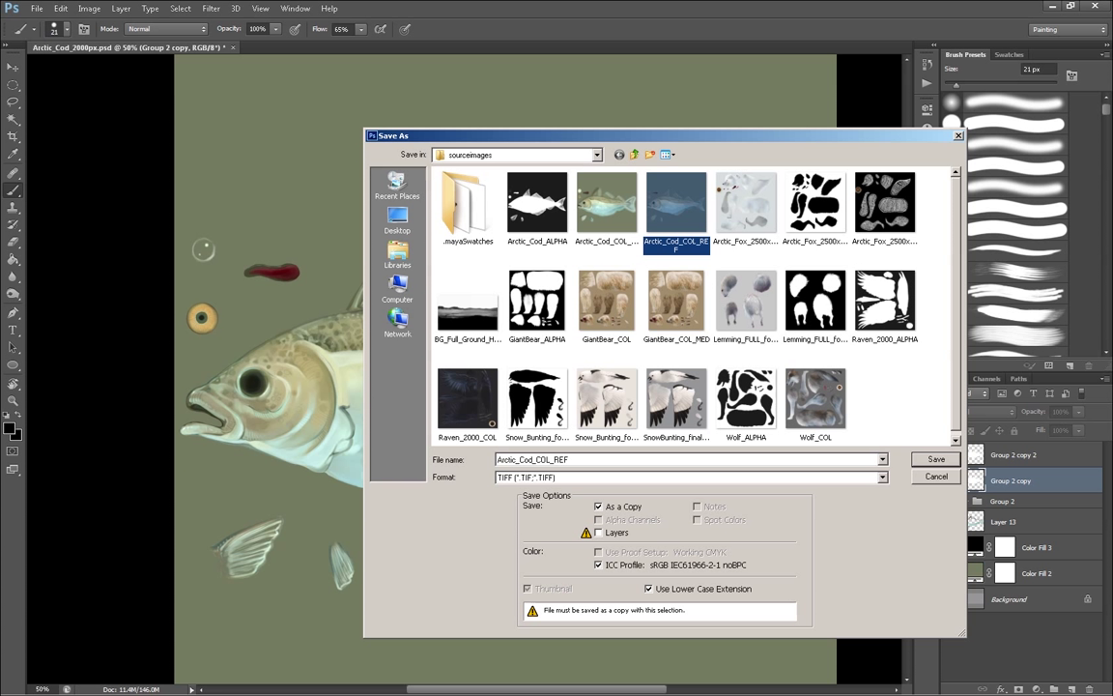
left_click(677, 399)
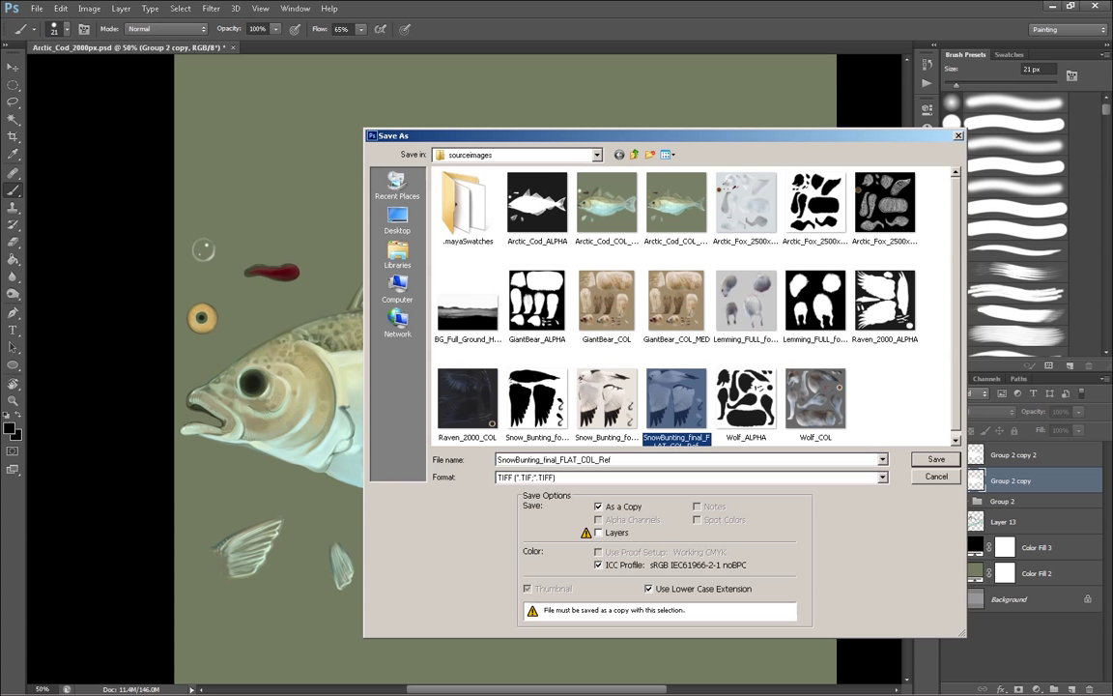
left_click(677, 205)
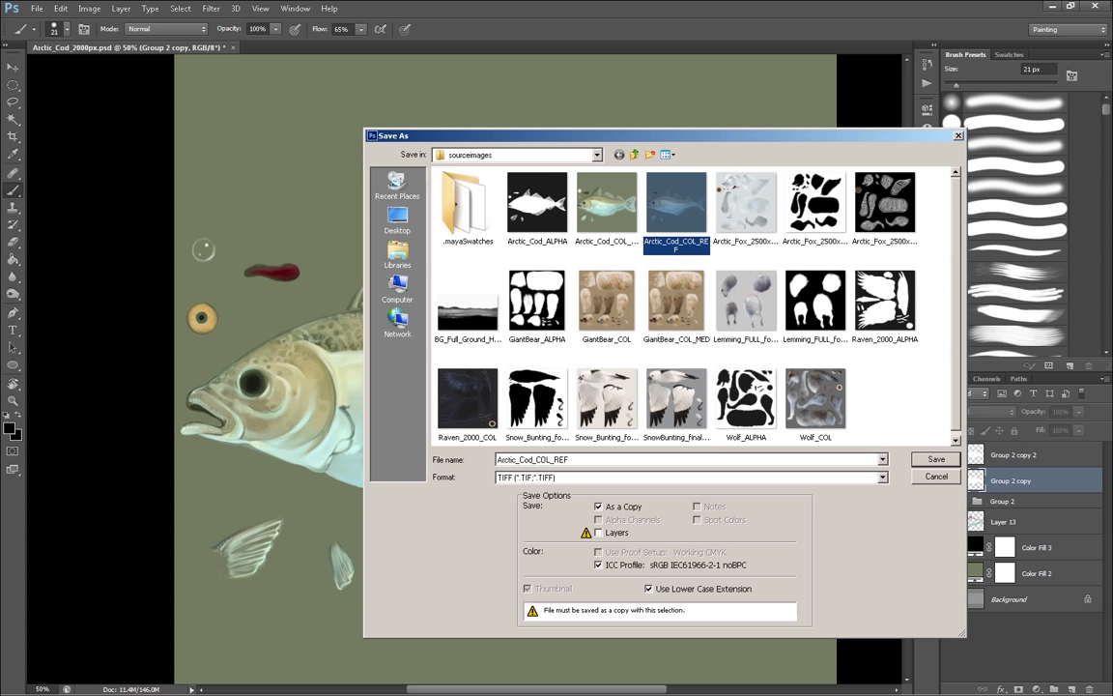
key("Return")
key("Return")
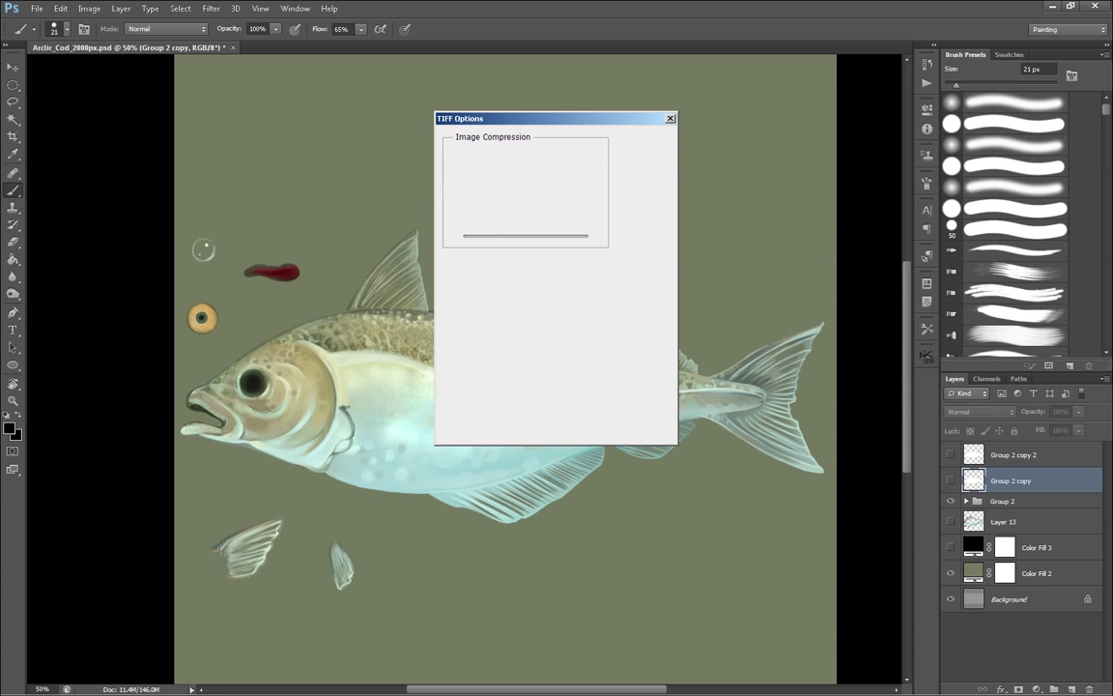
key("Return")
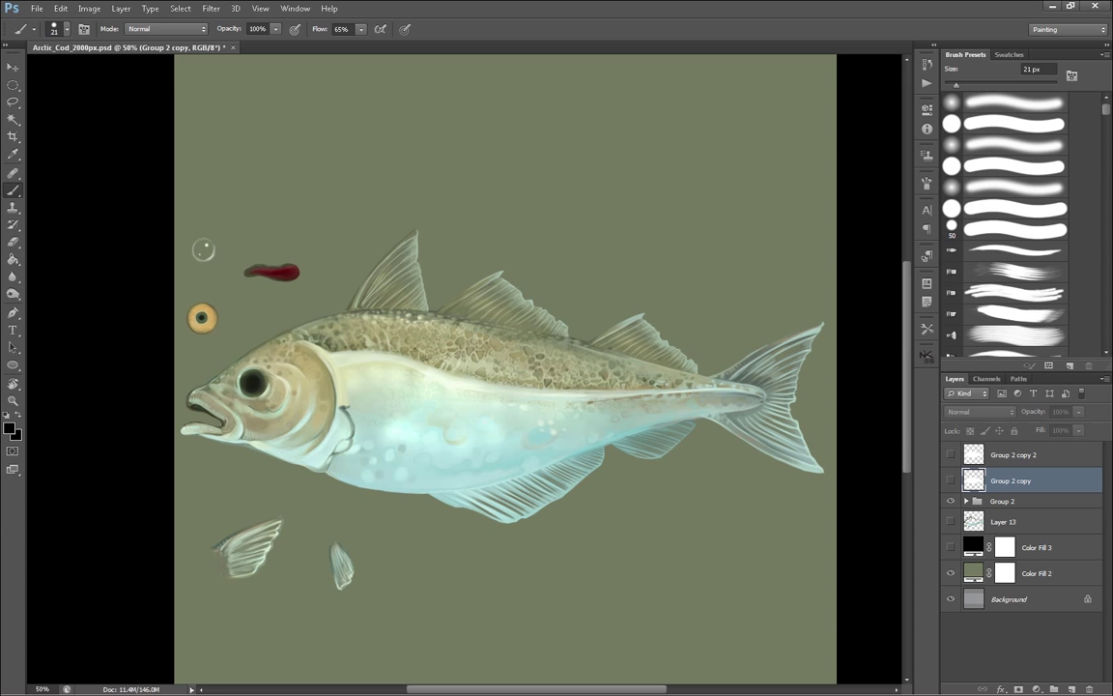
Show and select Layer 13 with the color bleed, and sample a dark olive foreground color near the fish's snout.
left_click(951, 480)
left_click(950, 481)
left_click(951, 522)
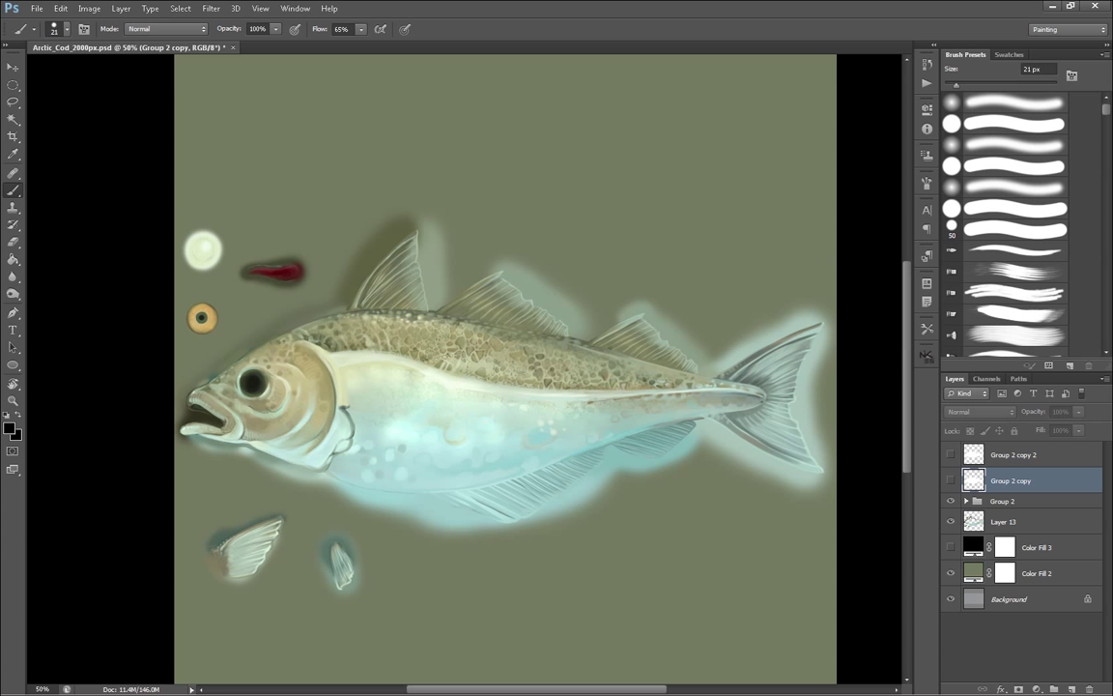
left_click(1005, 522)
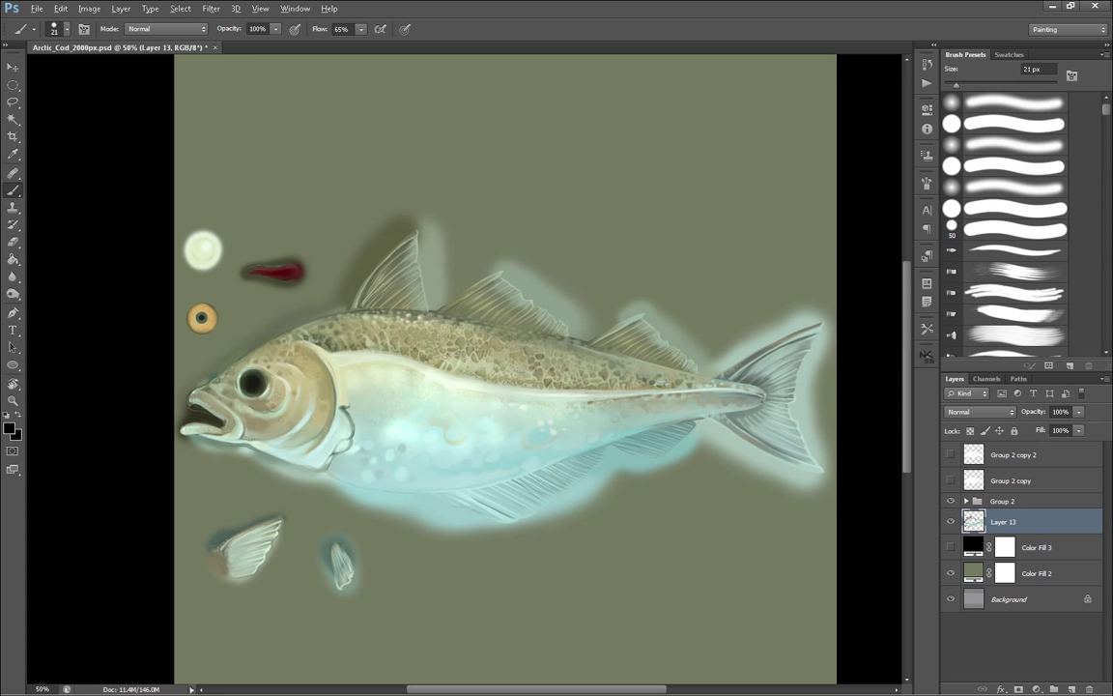
left_click(174, 367, "alt")
Save the artwork with bleed as an uncompressed TIFF copy without layers, replacing Arctic_Cod_COL_BLEED in sourceimages.
key("ctrl+shift+s")
left_click(638, 478)
left_click(619, 671)
left_click(599, 532)
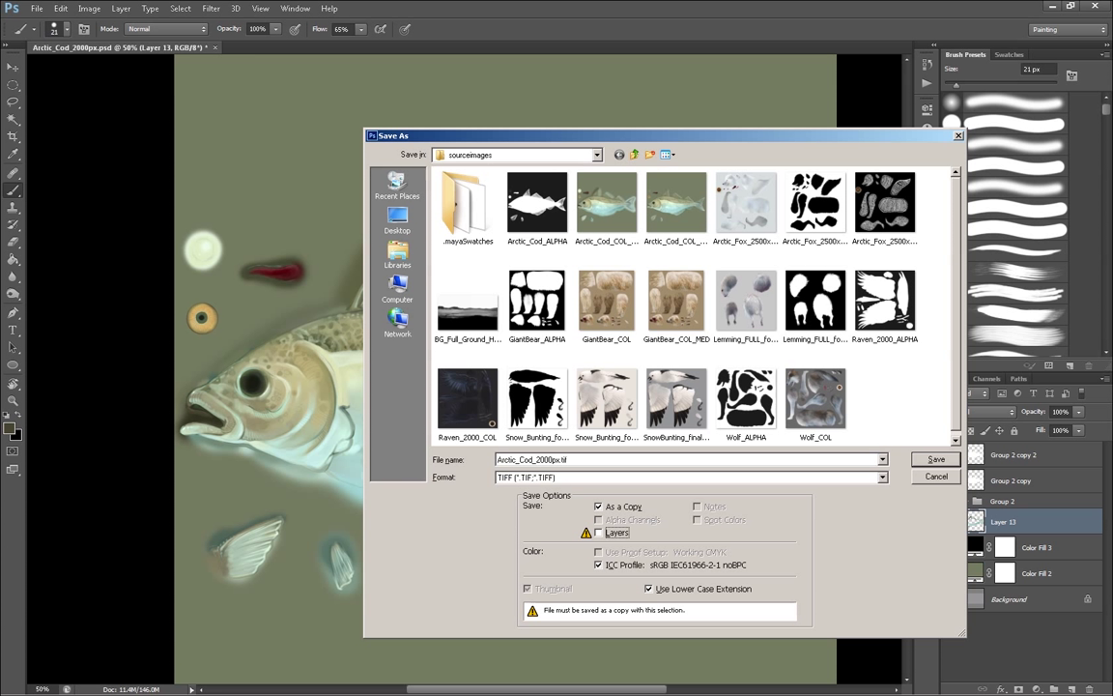
left_click(607, 205)
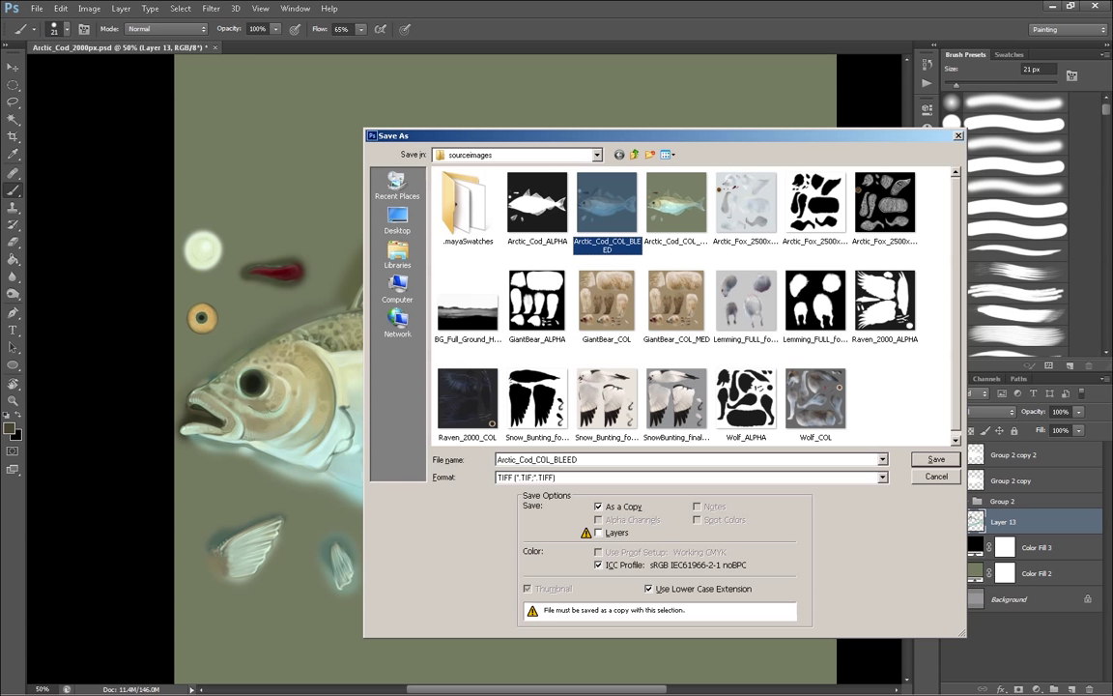
key("Tab")
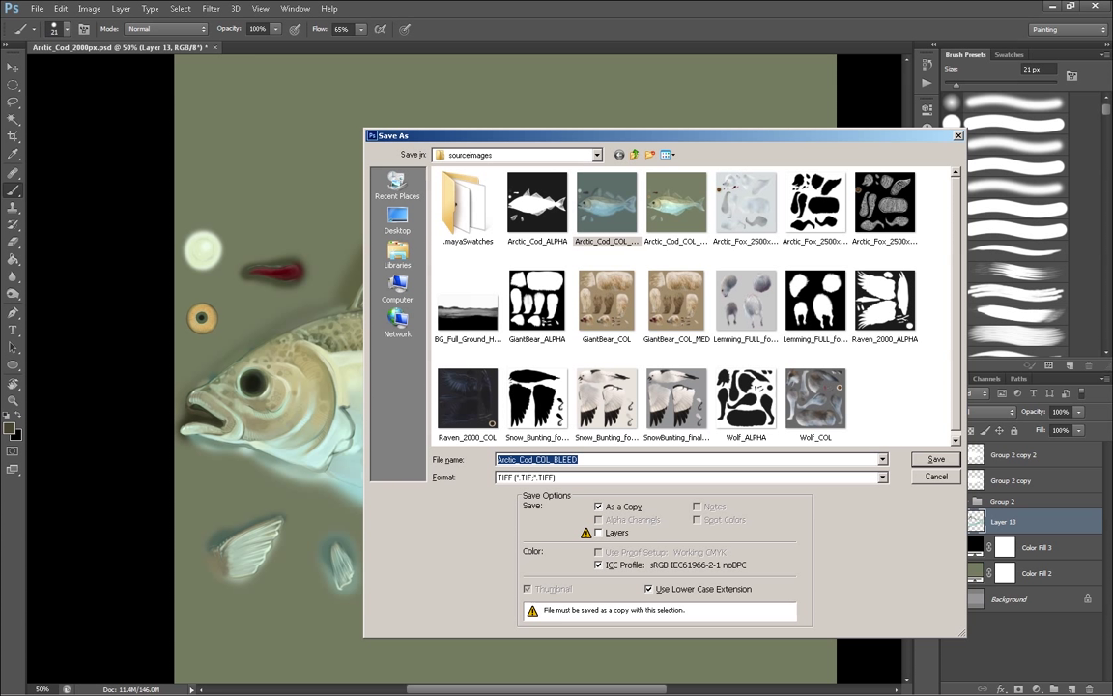
left_click(607, 205)
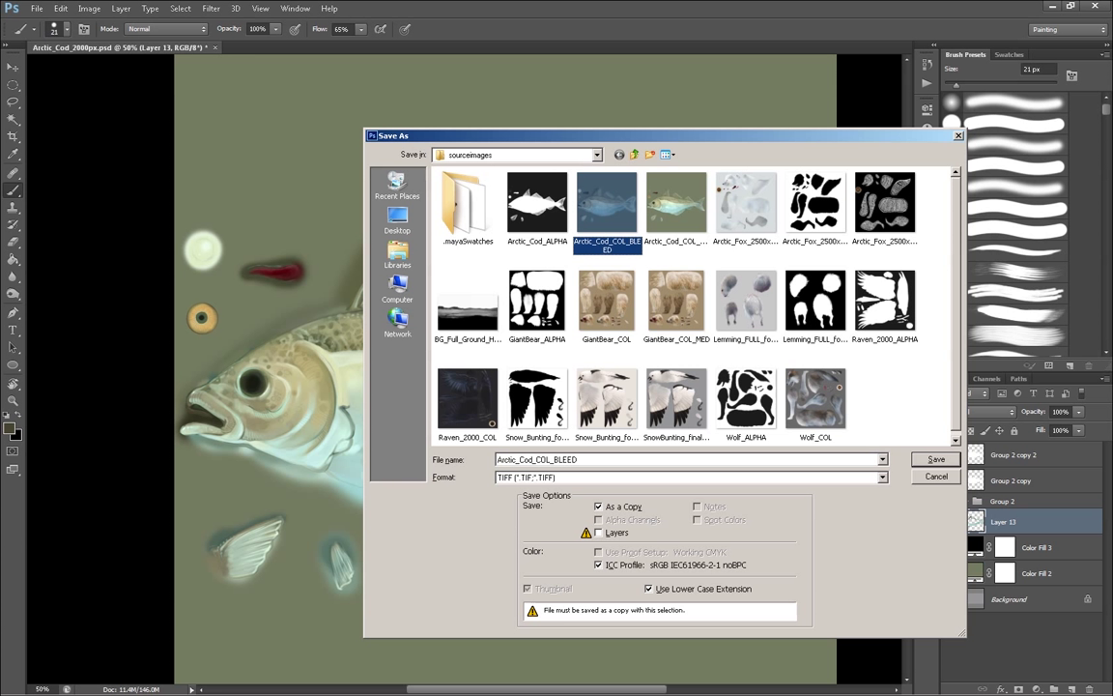
key("Return")
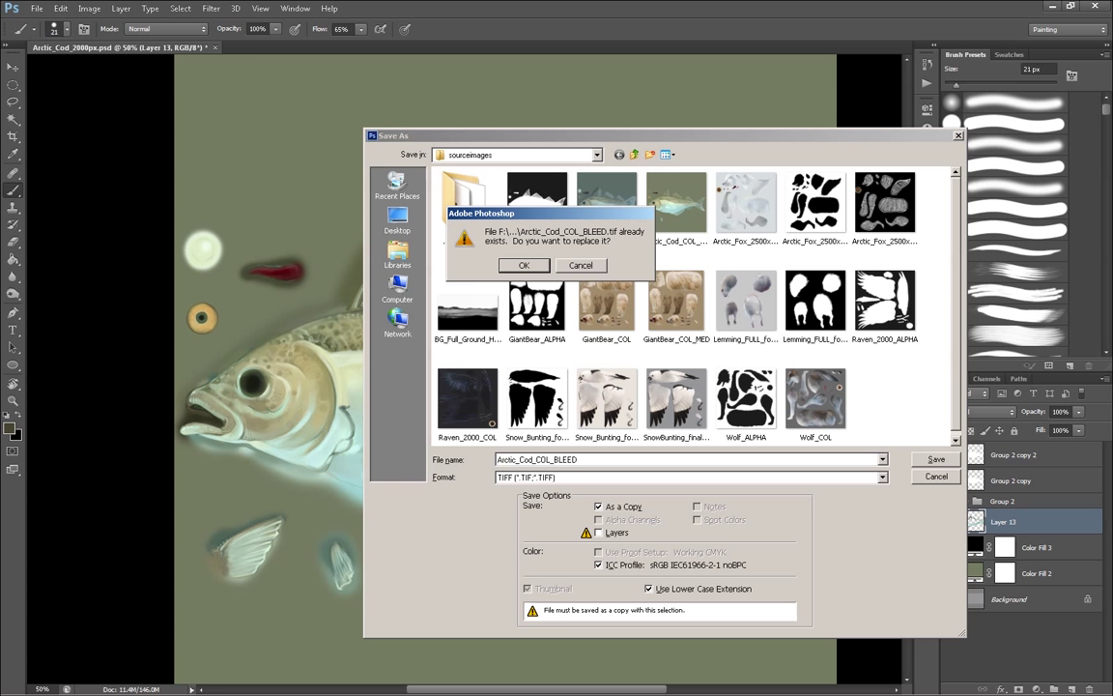
key("Return")
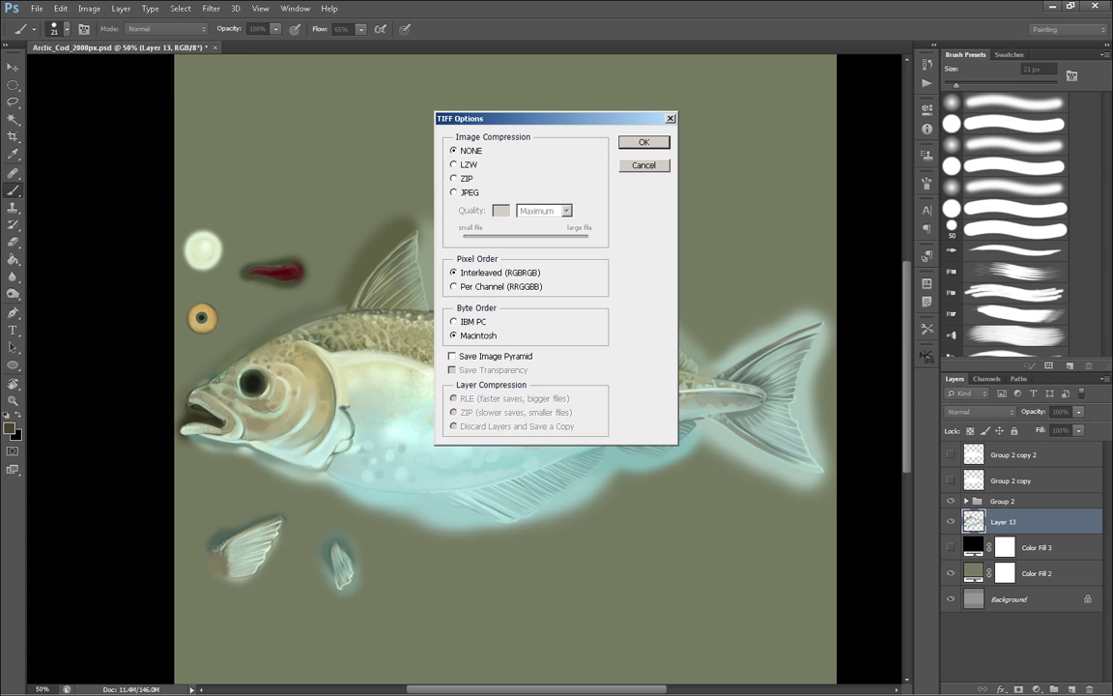
key("Return")
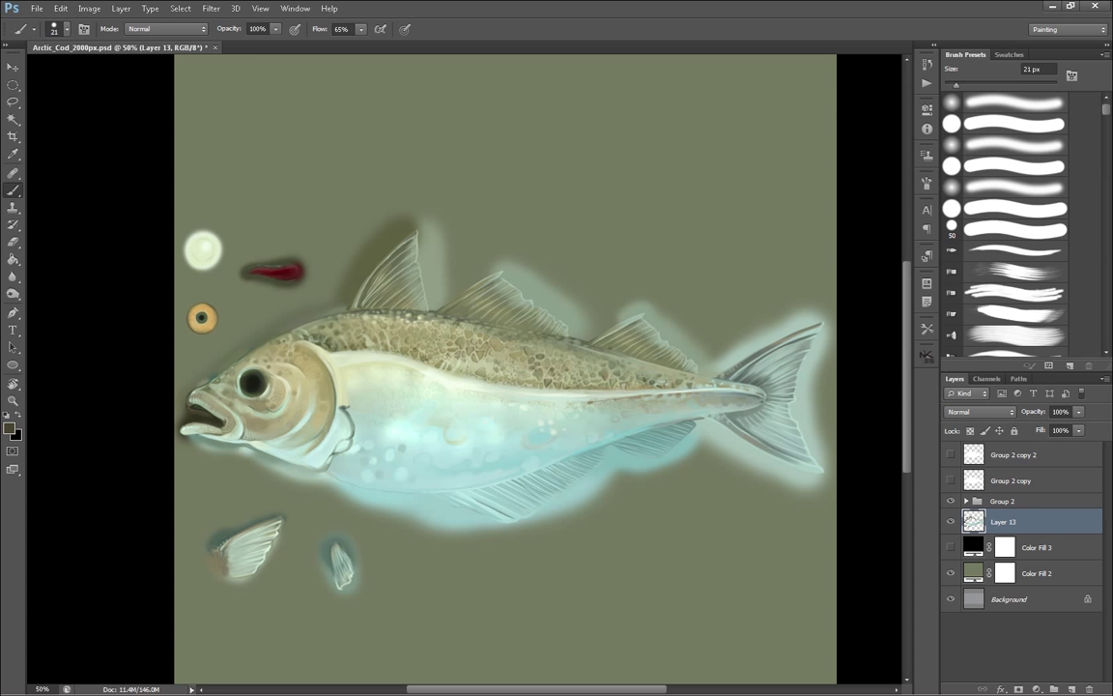
Compare the white mask on black with and without Layer 13's bleed, and return to the color view.
left_click(950, 480)
left_click(950, 548)
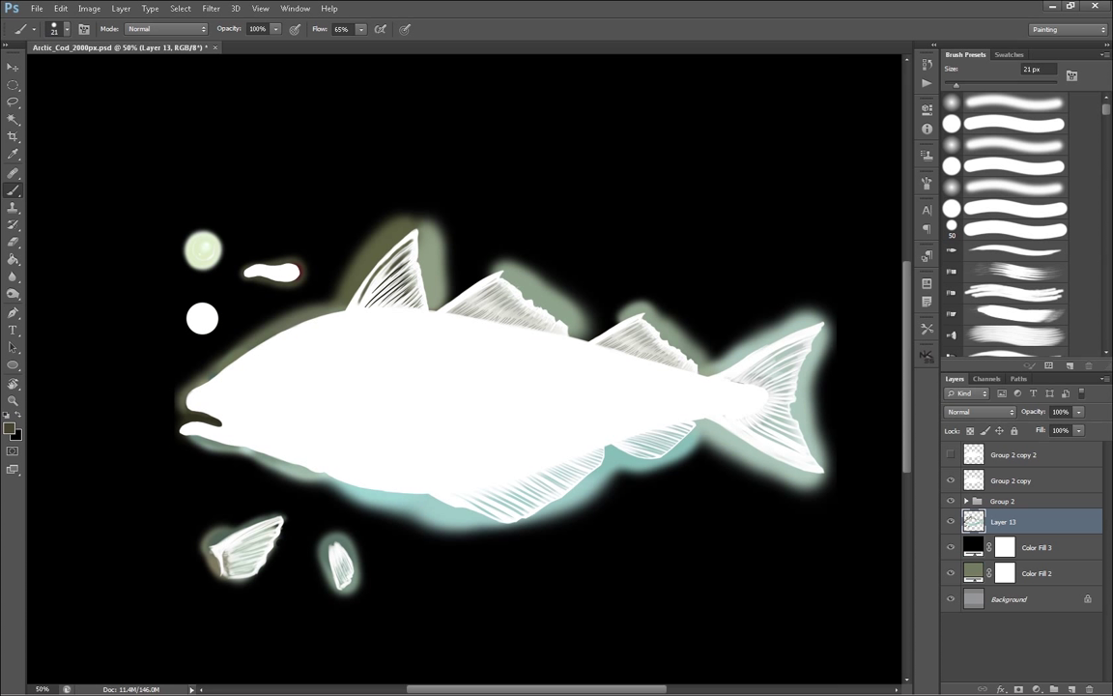
left_click(951, 522)
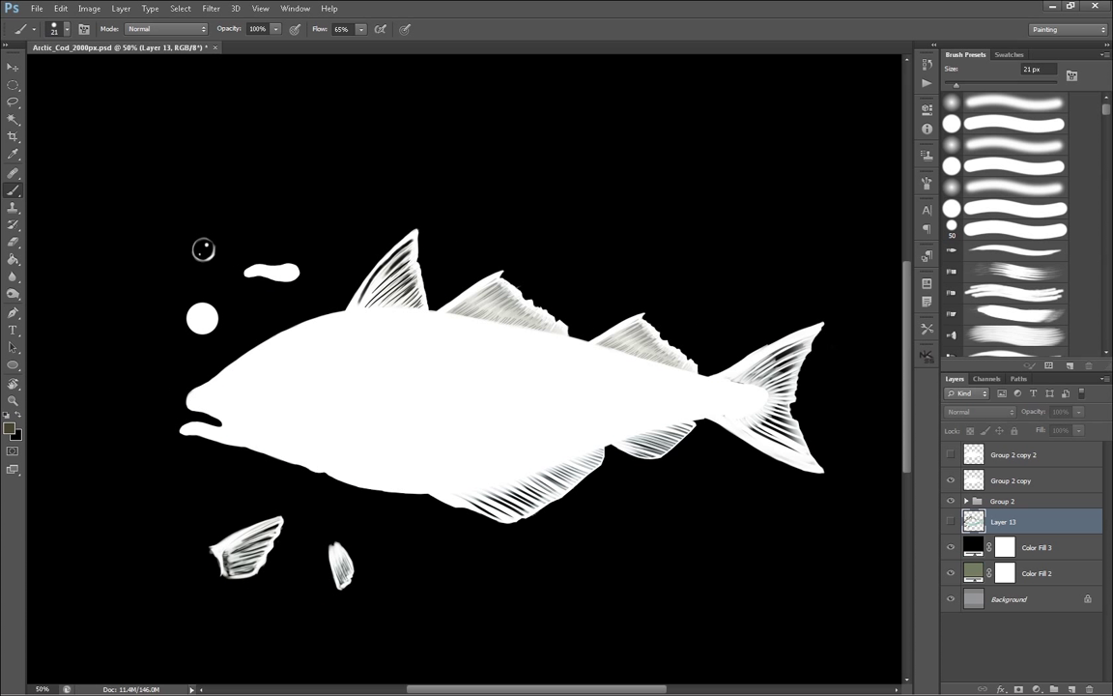
left_click(951, 500)
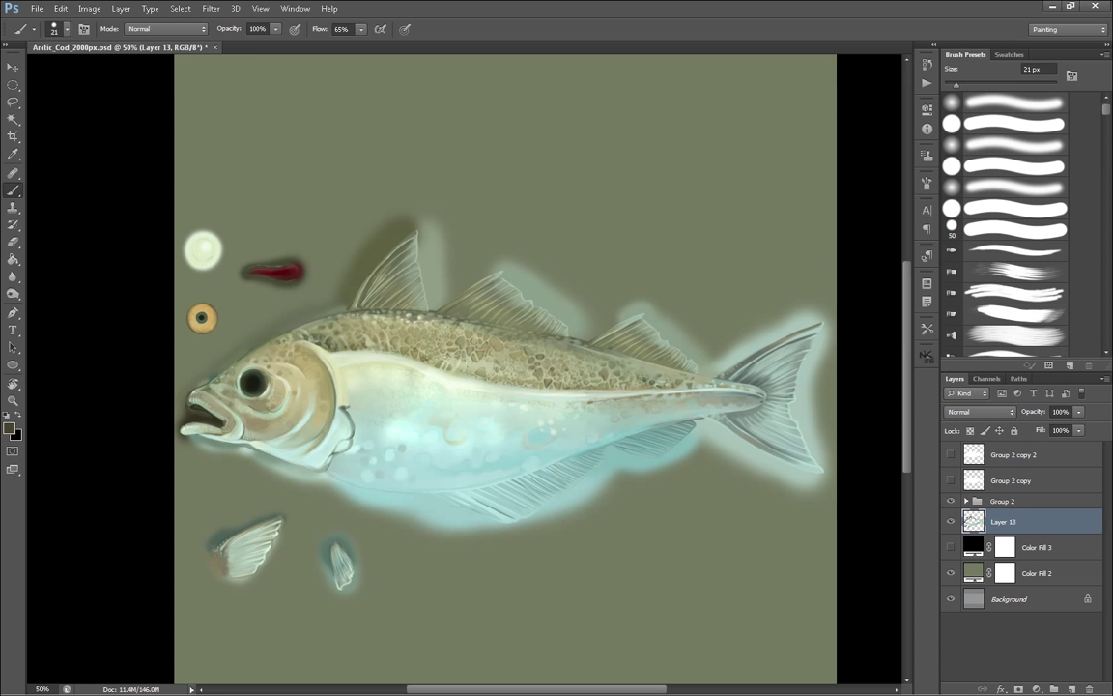
key("z")
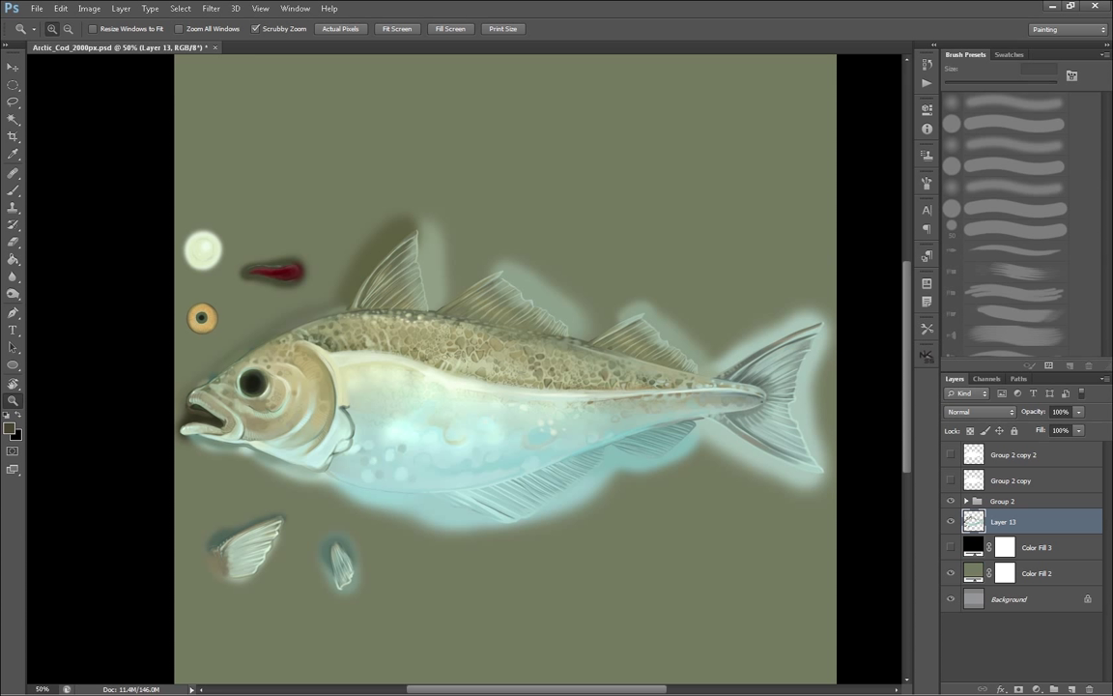
left_click_drag(504, 369, 526, 383)
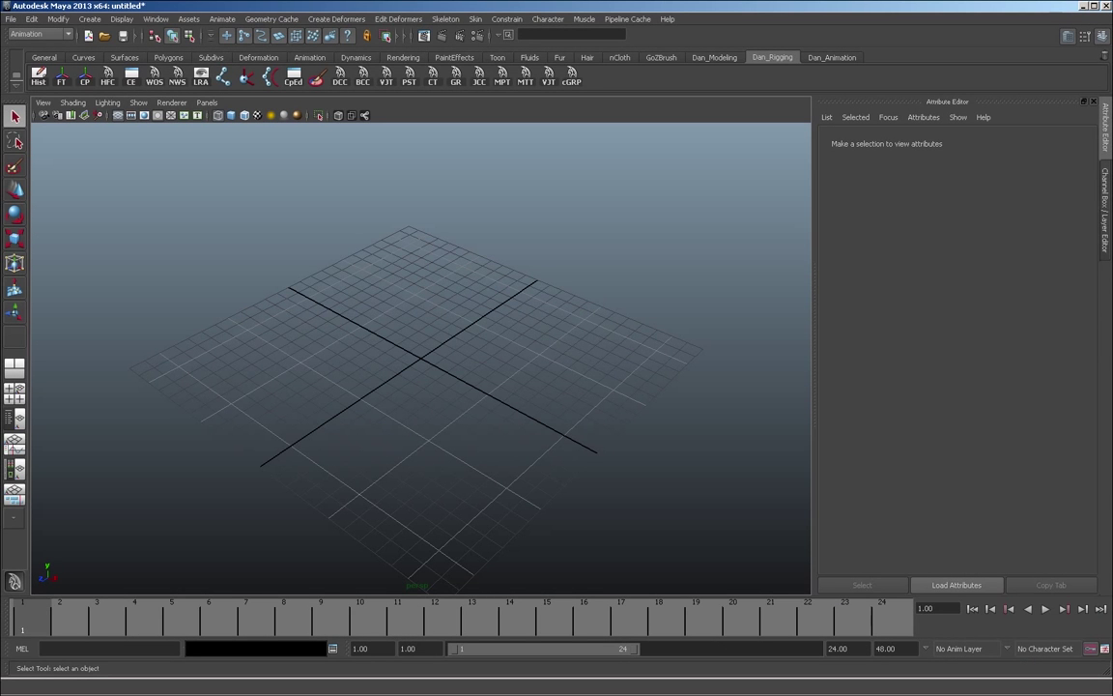
Switch to Maya and show the Hypershade beside the perspective view.
left_click(15, 470)
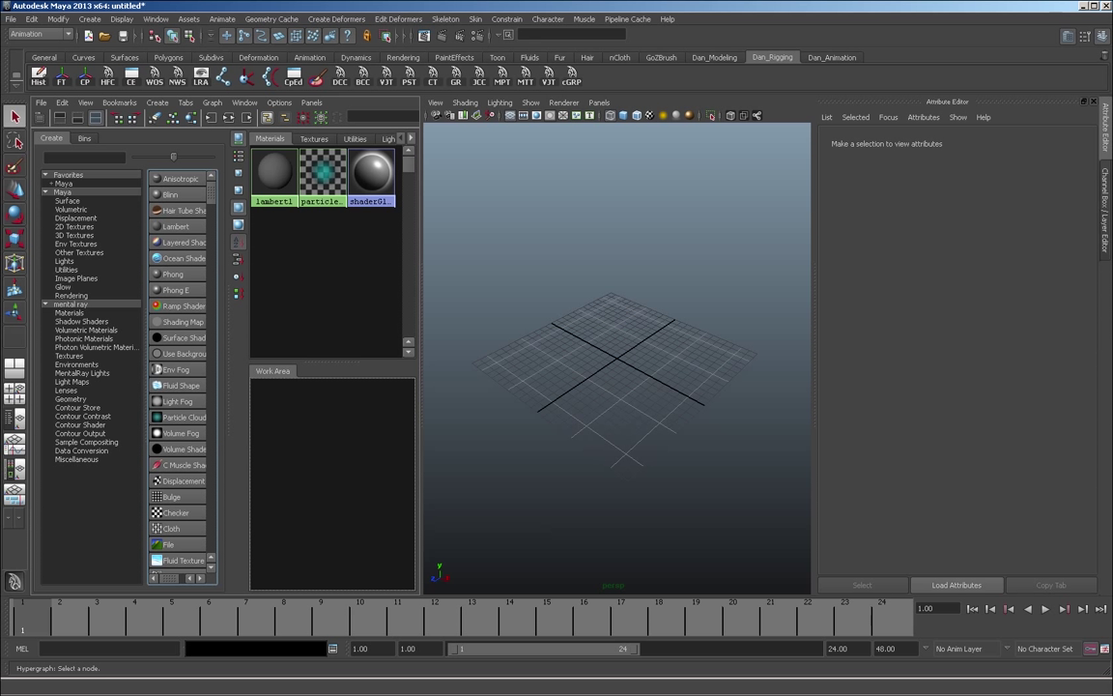
Create a Lambert material in the work area and connect a new file texture to its color, spacing the two nodes apart.
middle_click_drag(176, 226, 305, 482)
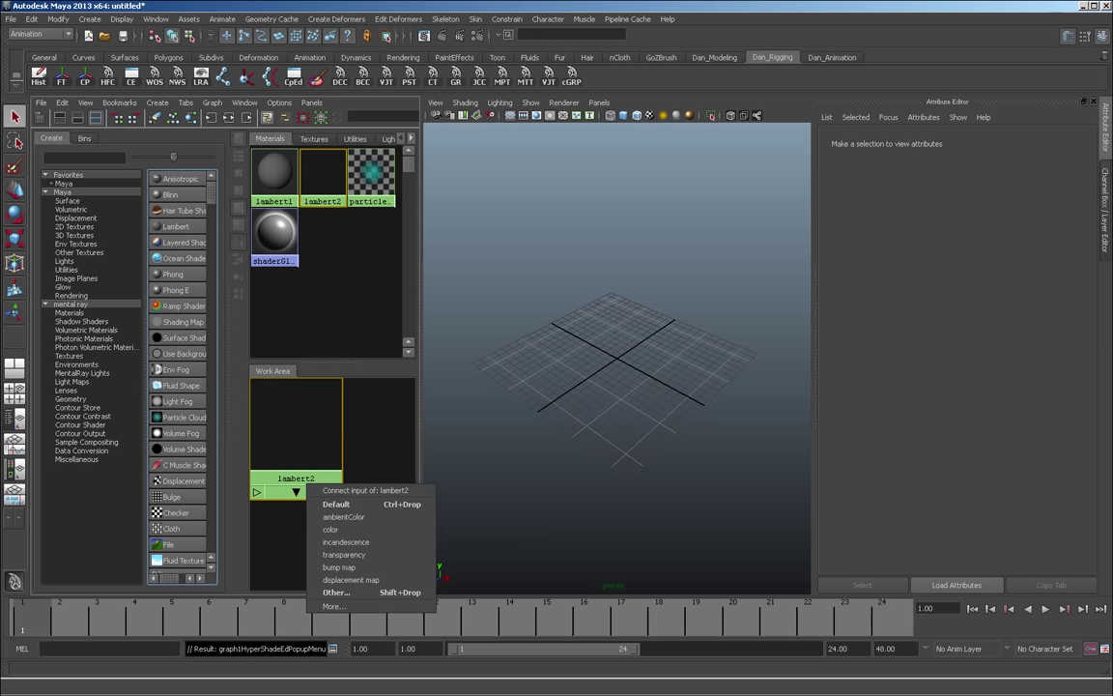
key("Escape")
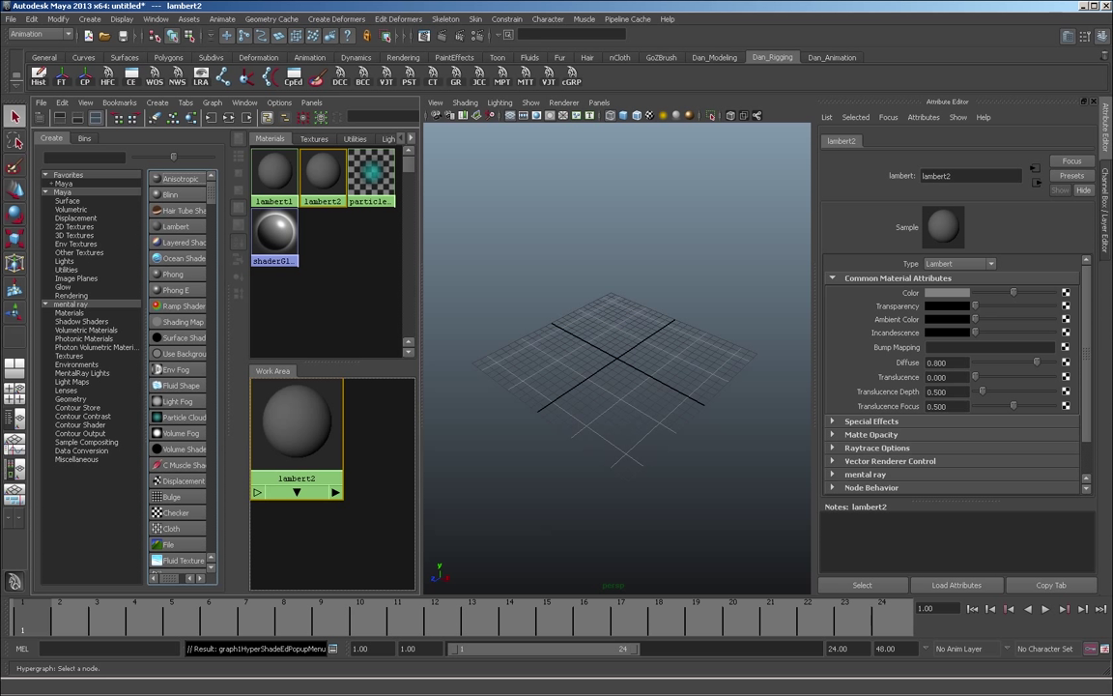
middle_click_drag(169, 544, 300, 432)
left_click(320, 475)
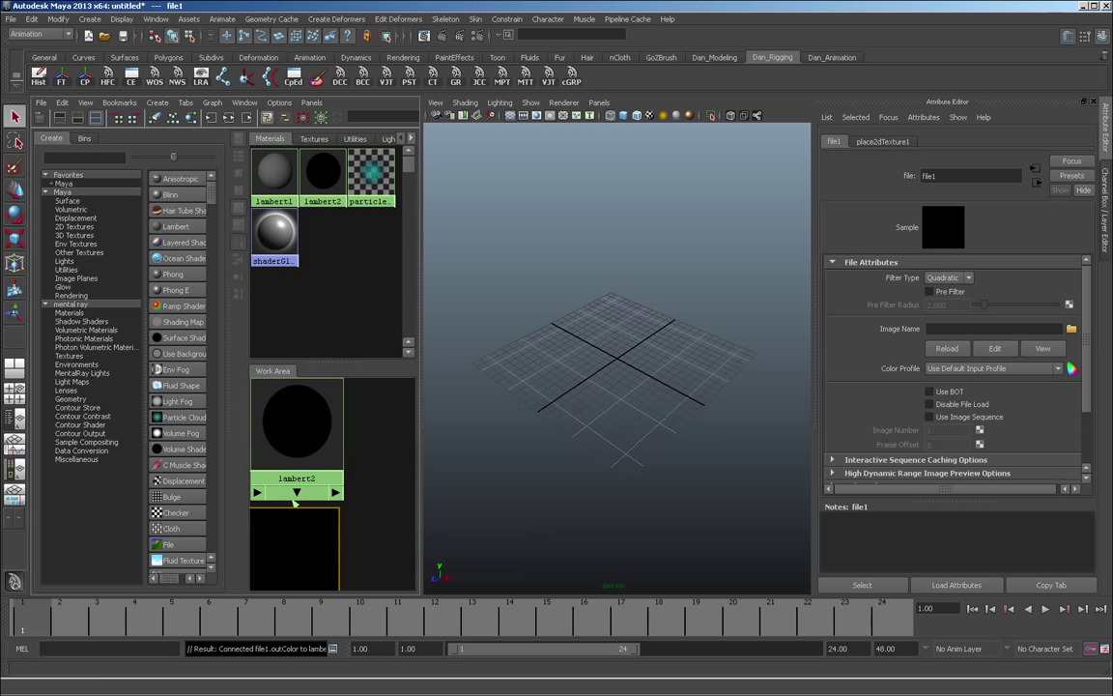
left_click_drag(296, 425, 356, 429)
left_click_drag(359, 553, 307, 553)
left_click_drag(355, 430, 352, 425)
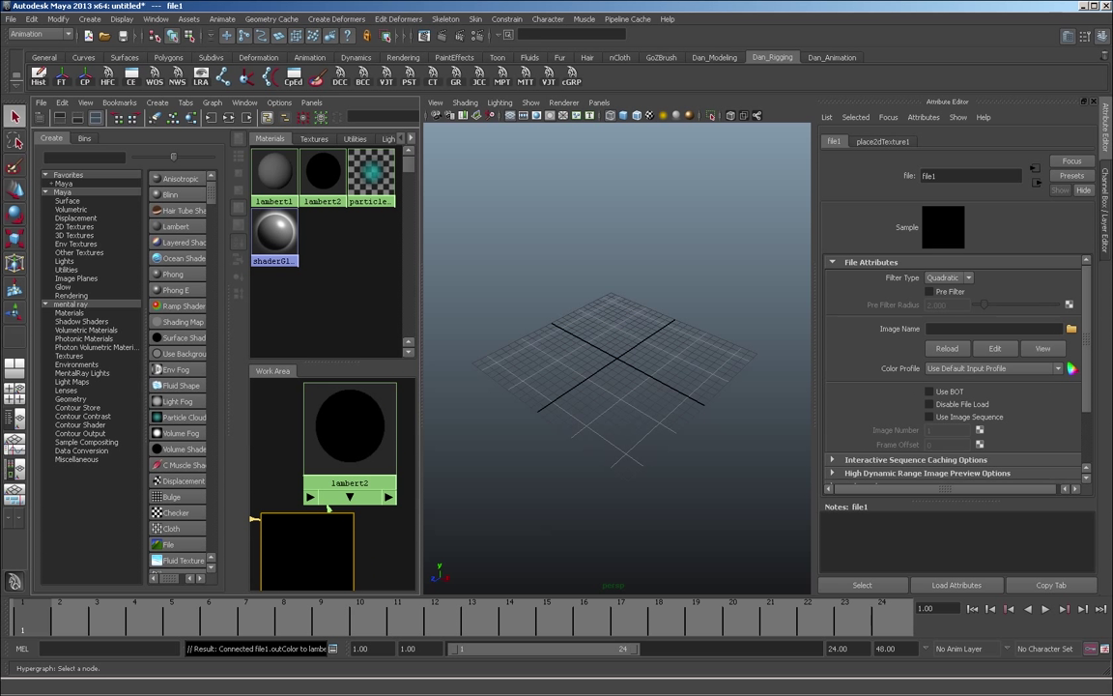
Rename the new Lambert material as Fish_COL_REF.
left_click(329, 501)
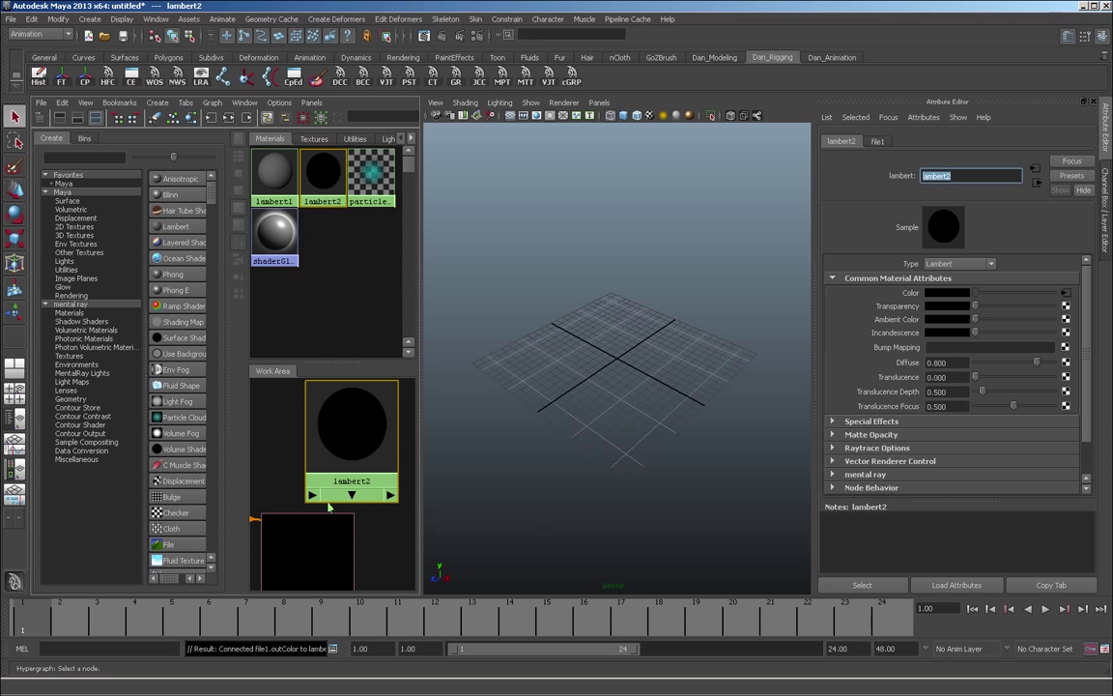
type("Fish_COL_Ref")
key("Return")
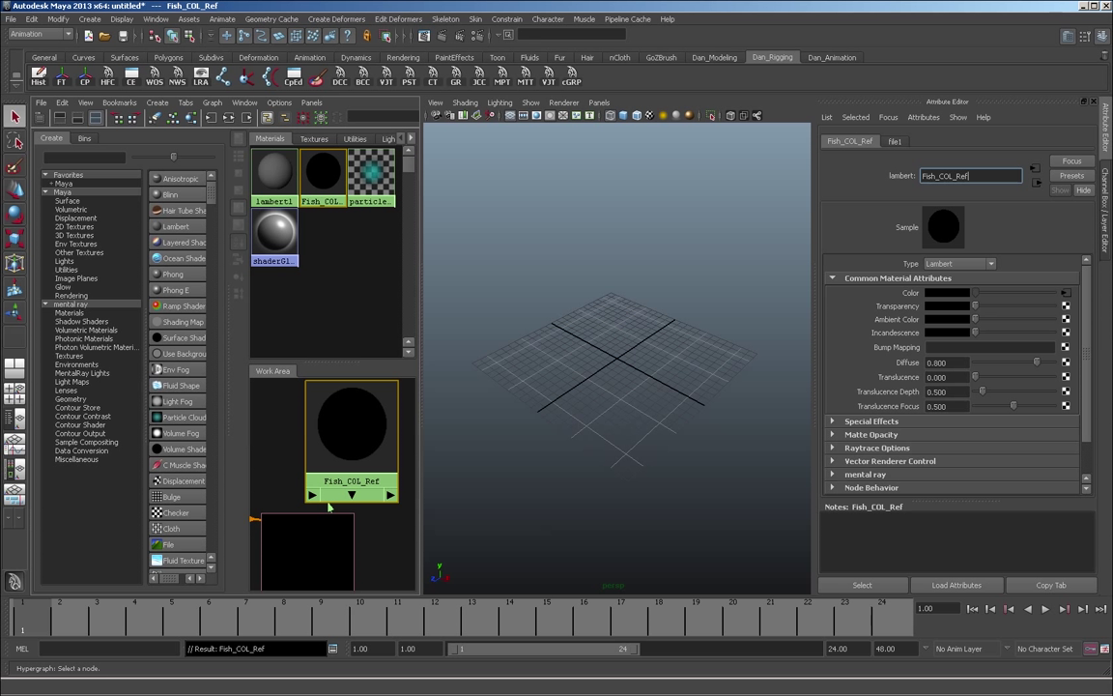
key("shift+Left")
key("shift+Left")
type("REF")
key("Return")
Load Arctic_Cod_COL_REF.tif from sourceimages as the image of the material's file texture.
left_click(331, 515)
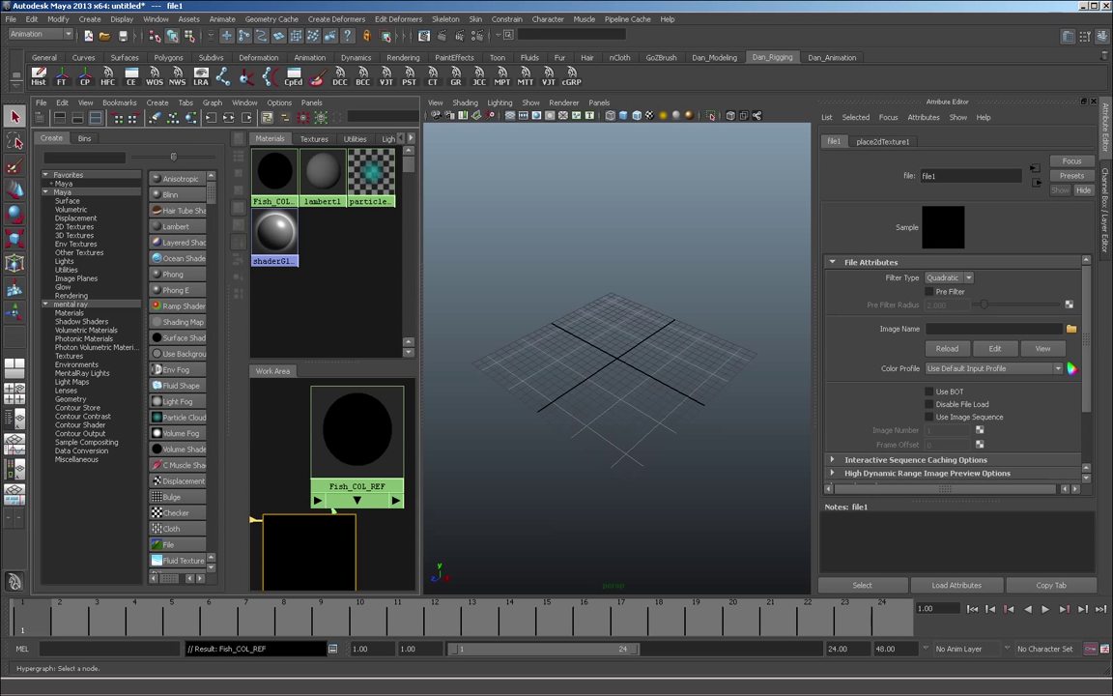
left_click(1071, 329)
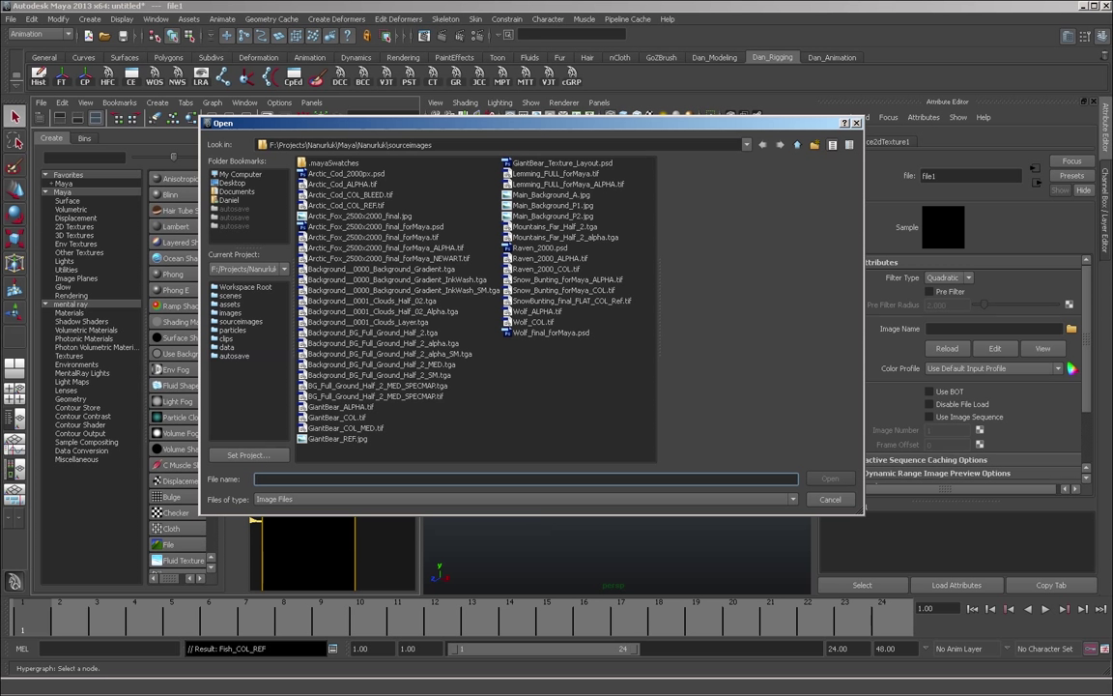
left_click(350, 195)
left_click(346, 206)
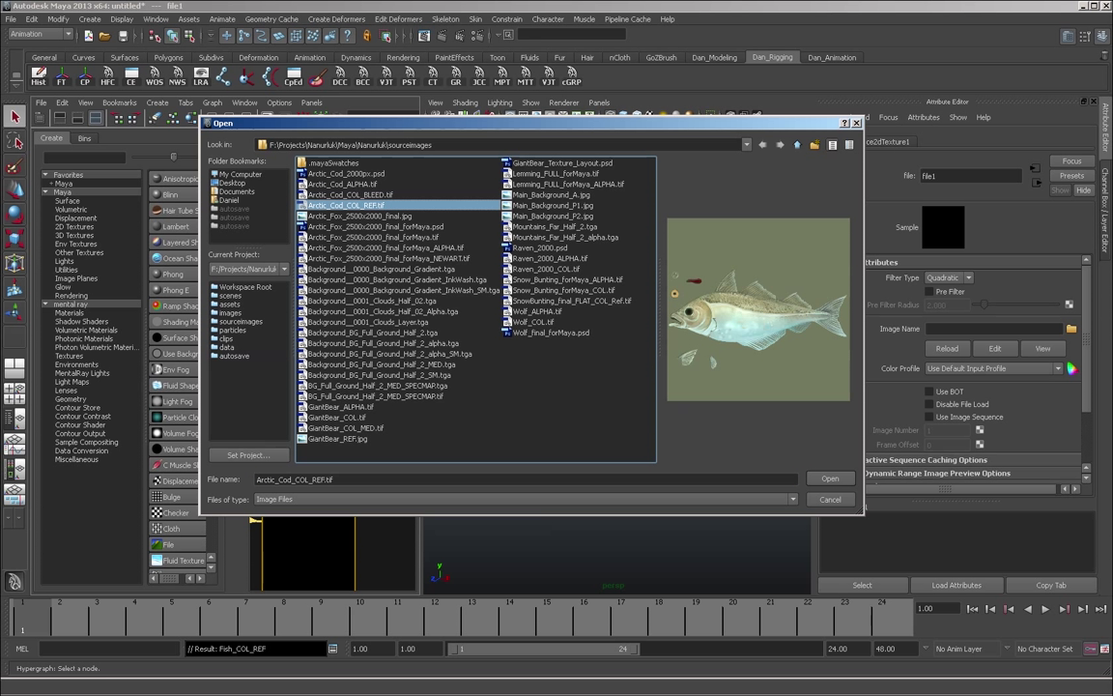
left_click(830, 478)
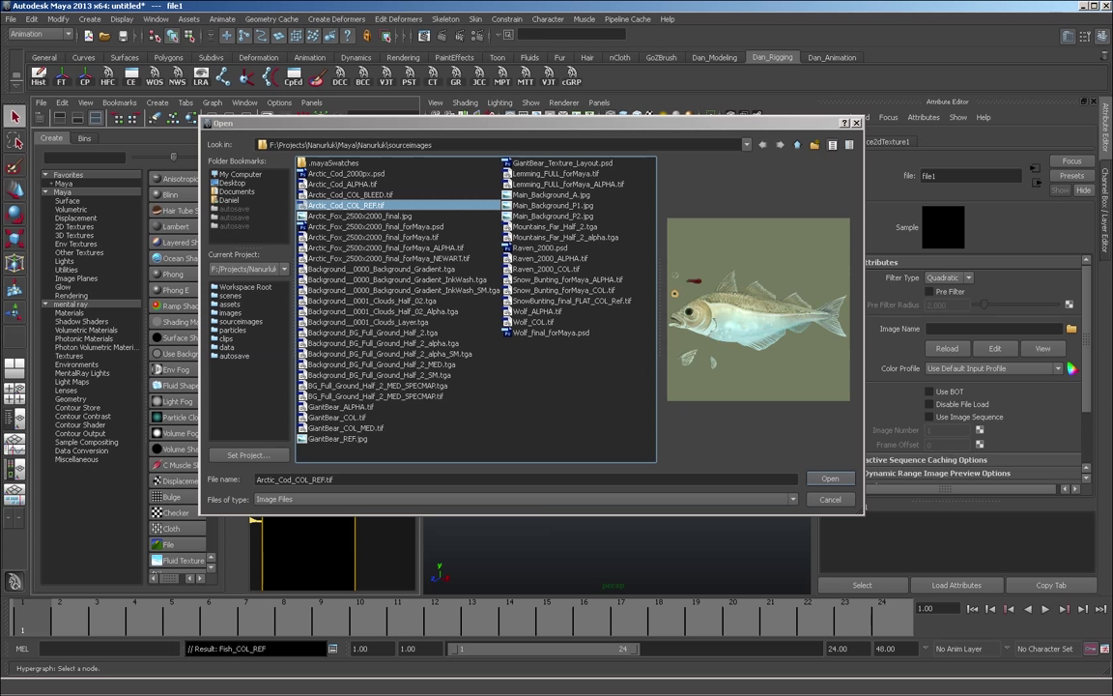
left_click_drag(332, 510, 338, 506)
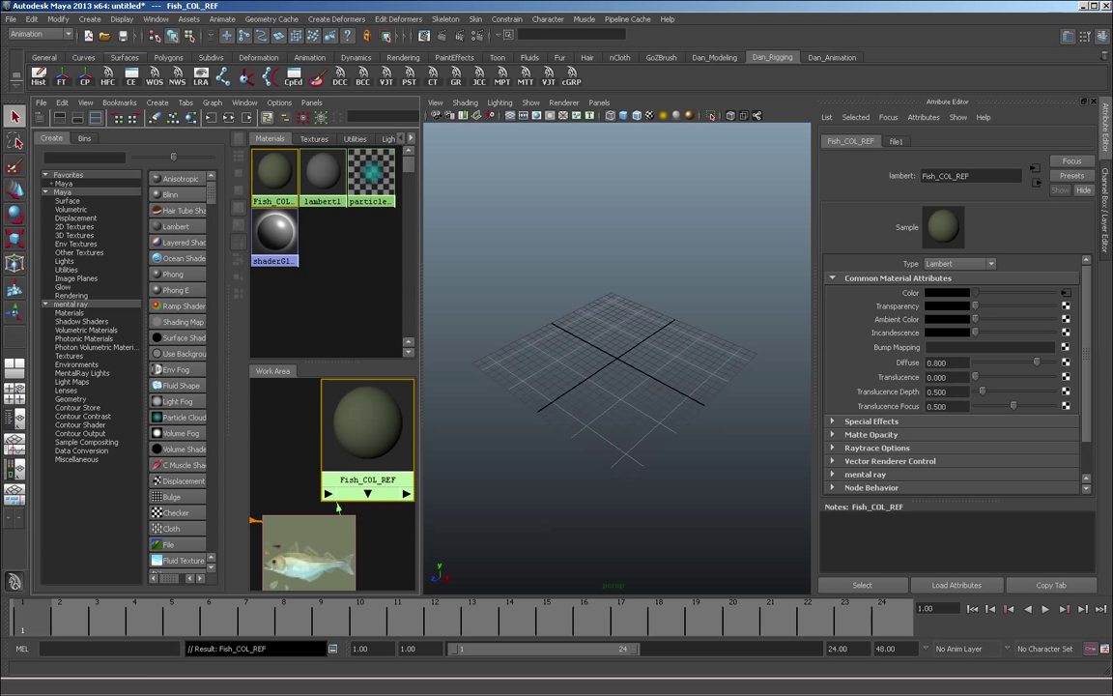
Draw a polygon plane that covers the whole grid and assign the Fish_COL_REF material to it.
left_click(124, 58)
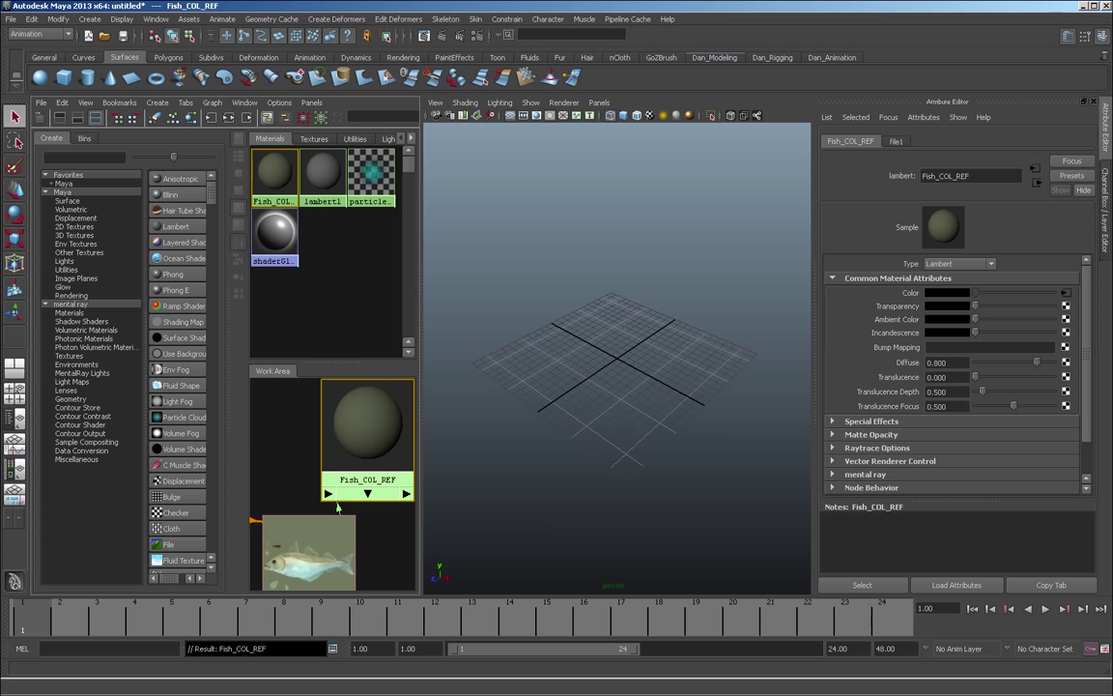
left_click(714, 57)
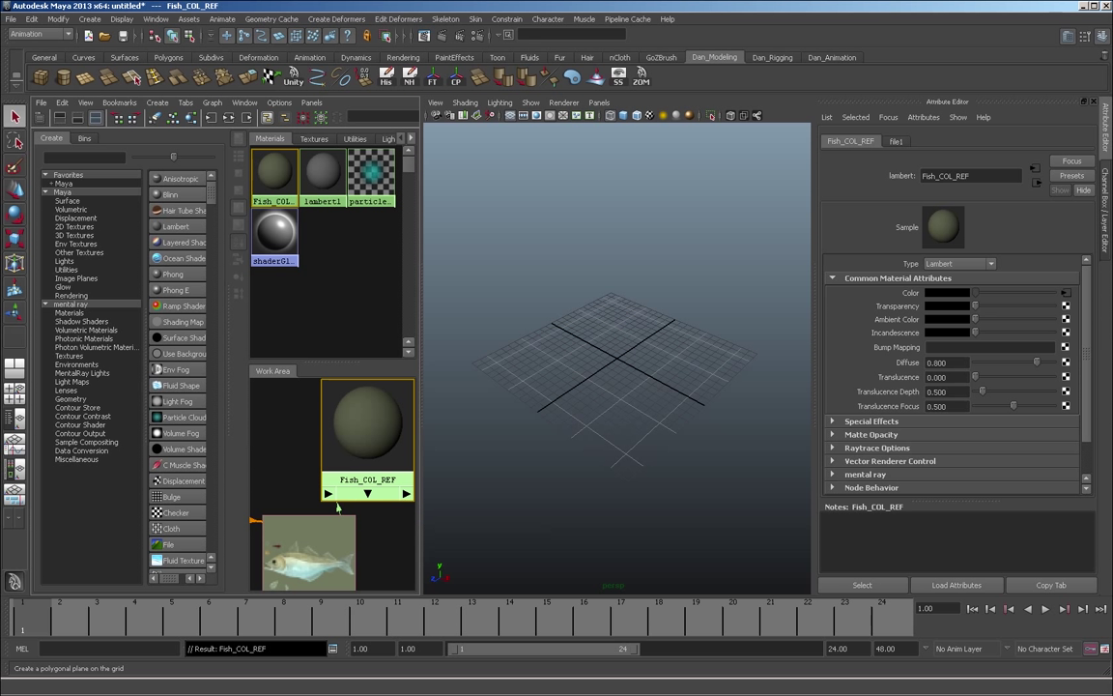
left_click(85, 77)
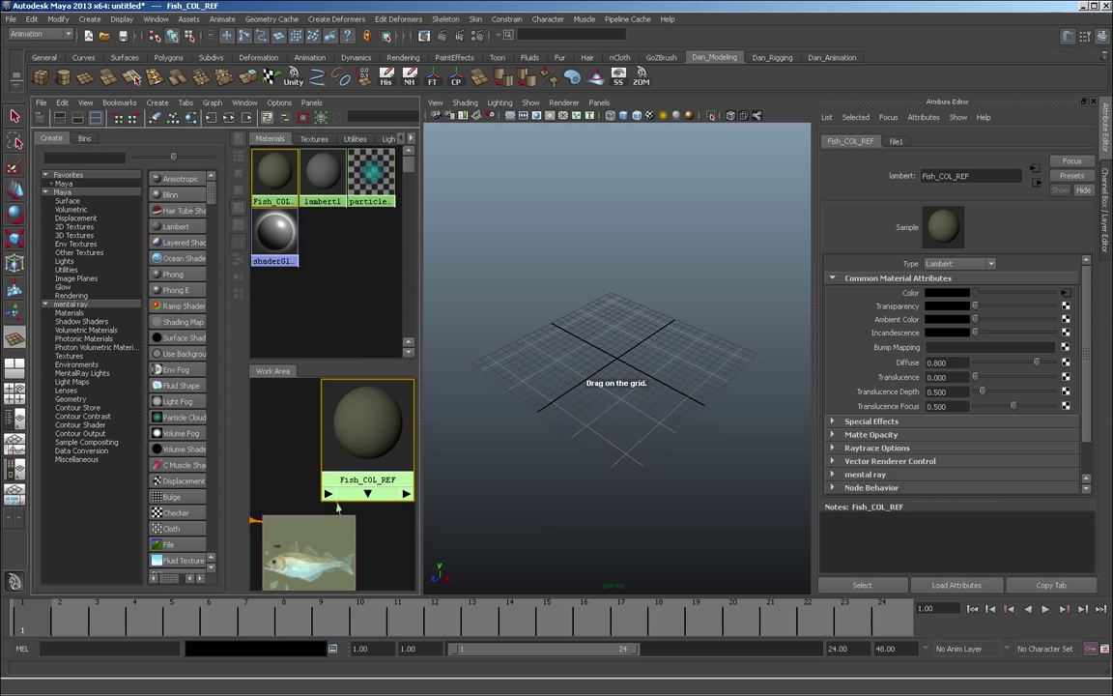
left_click_drag(617, 358, 633, 488)
scroll(628, 464, "up", 4)
middle_click_drag(367, 425, 560, 396)
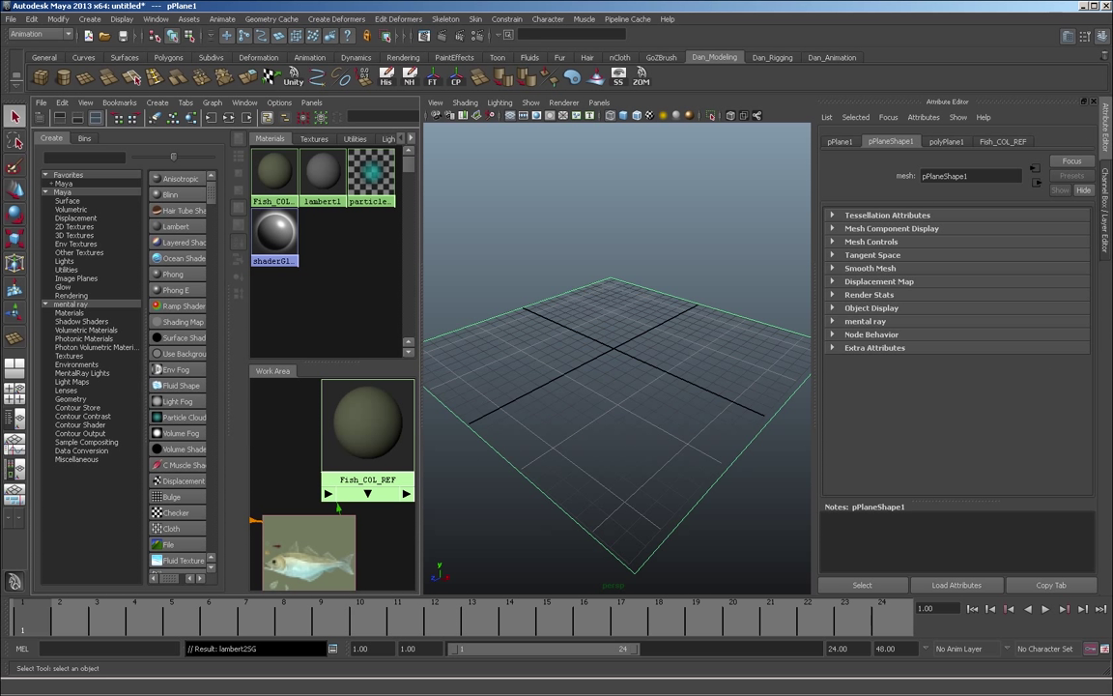
Display the plane with textured shading and hide the grid in the perspective view.
key("6")
key("5")
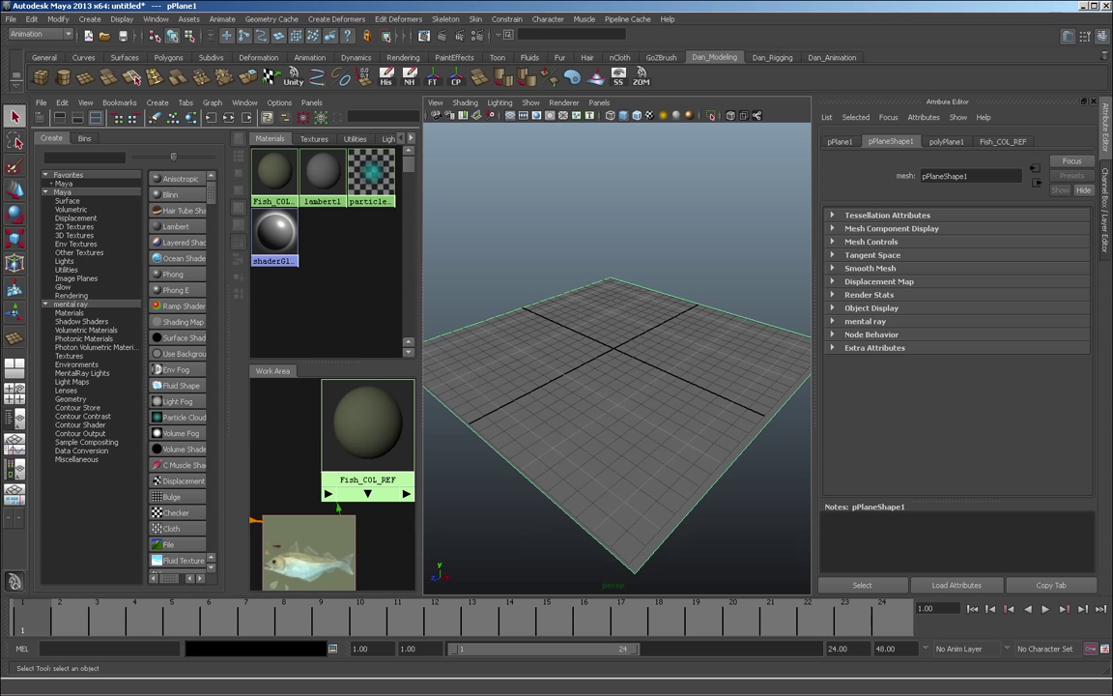
key("6")
left_click_drag(542, 415, 642, 440, "alt")
left_click(564, 102)
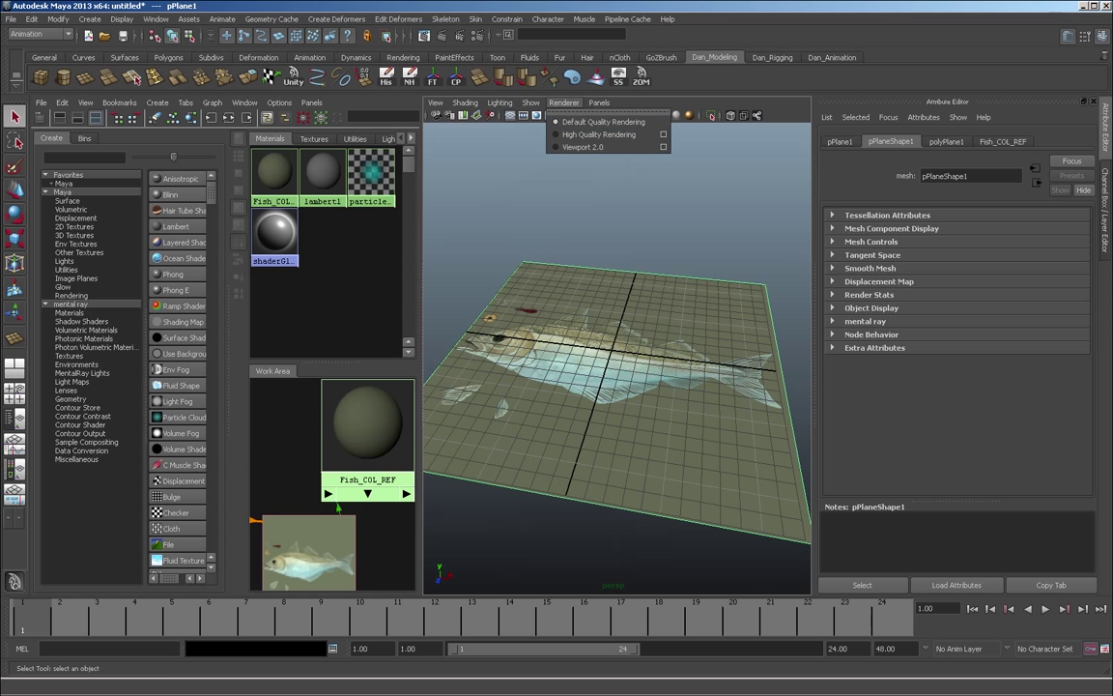
mouse_move(532, 102)
left_click(543, 528)
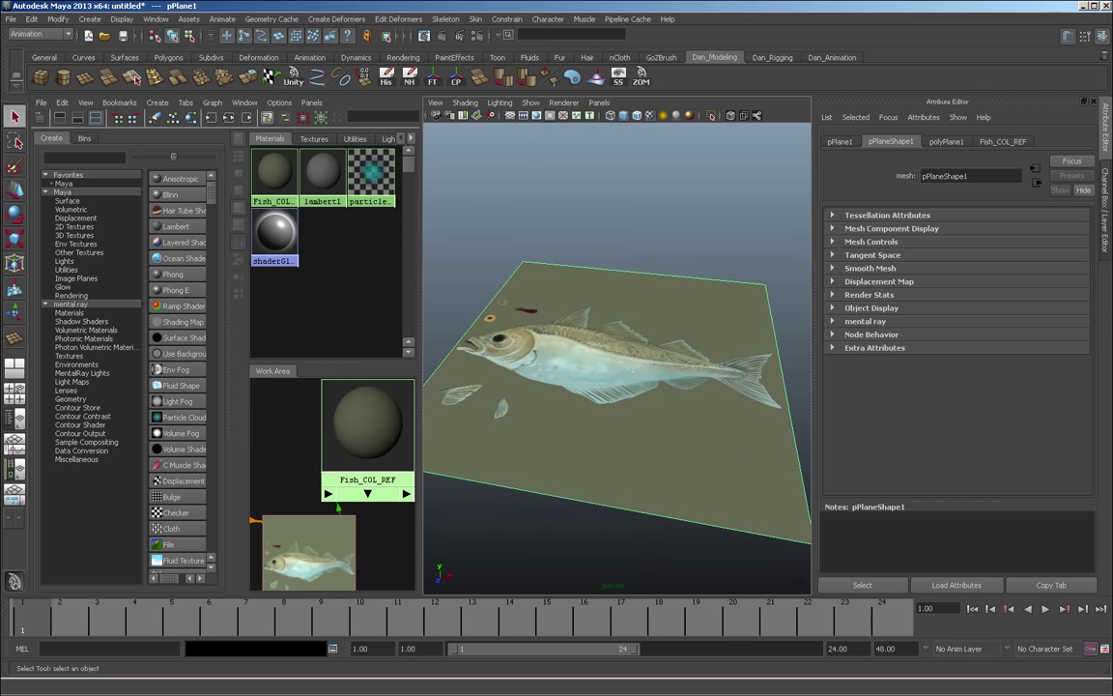
left_click_drag(599, 425, 619, 444, "alt")
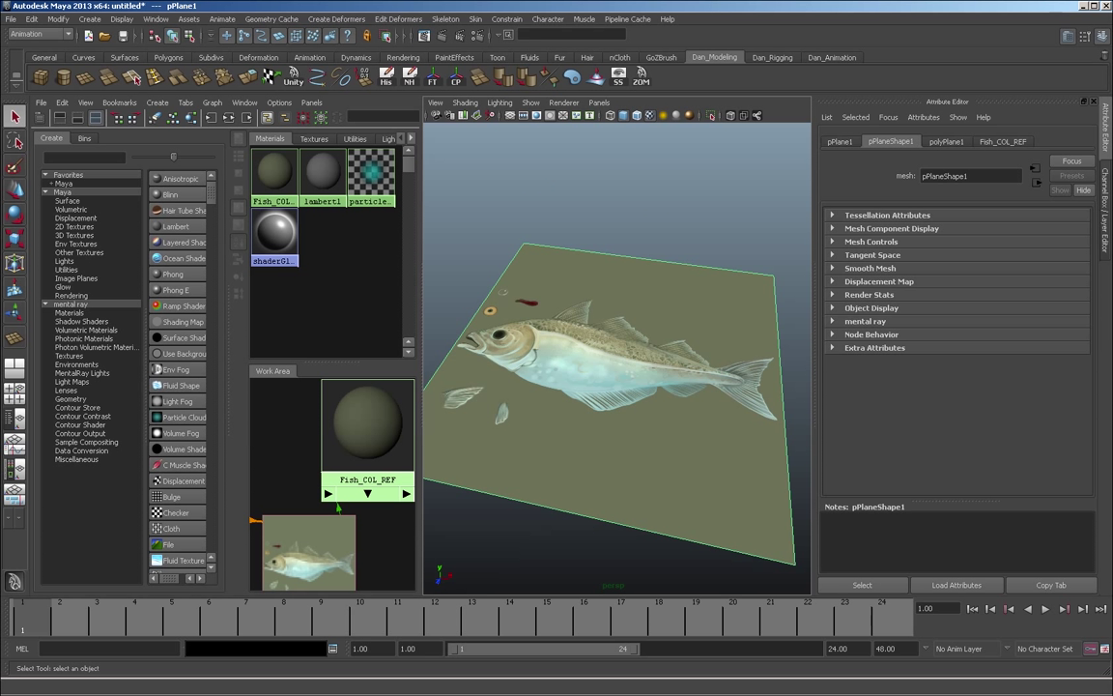
Put the selected plane in a new display layer and rename the layer as COL_Ref.
key("ctrl+a")
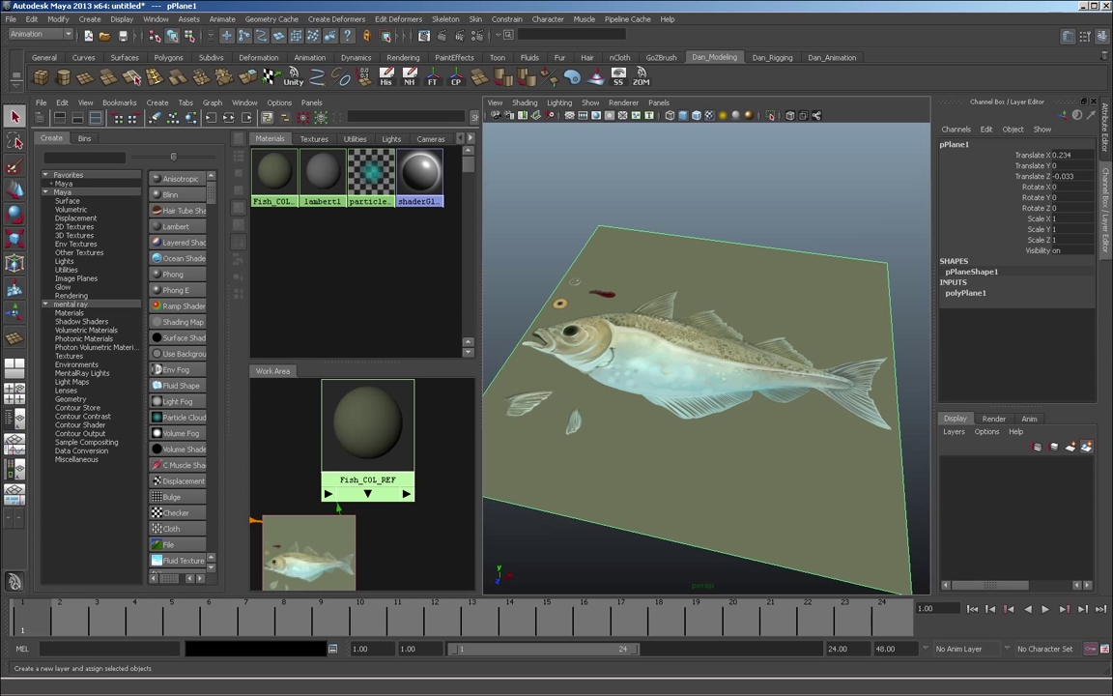
left_click(1087, 446)
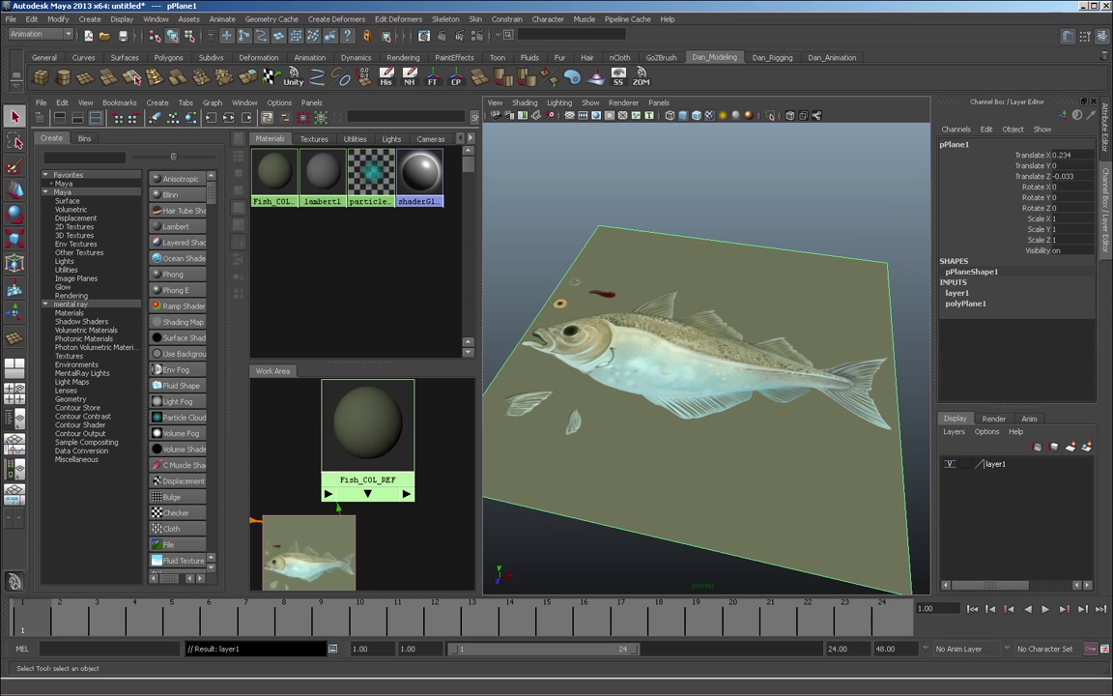
left_click(950, 464)
left_click(949, 464)
double_click(996, 464)
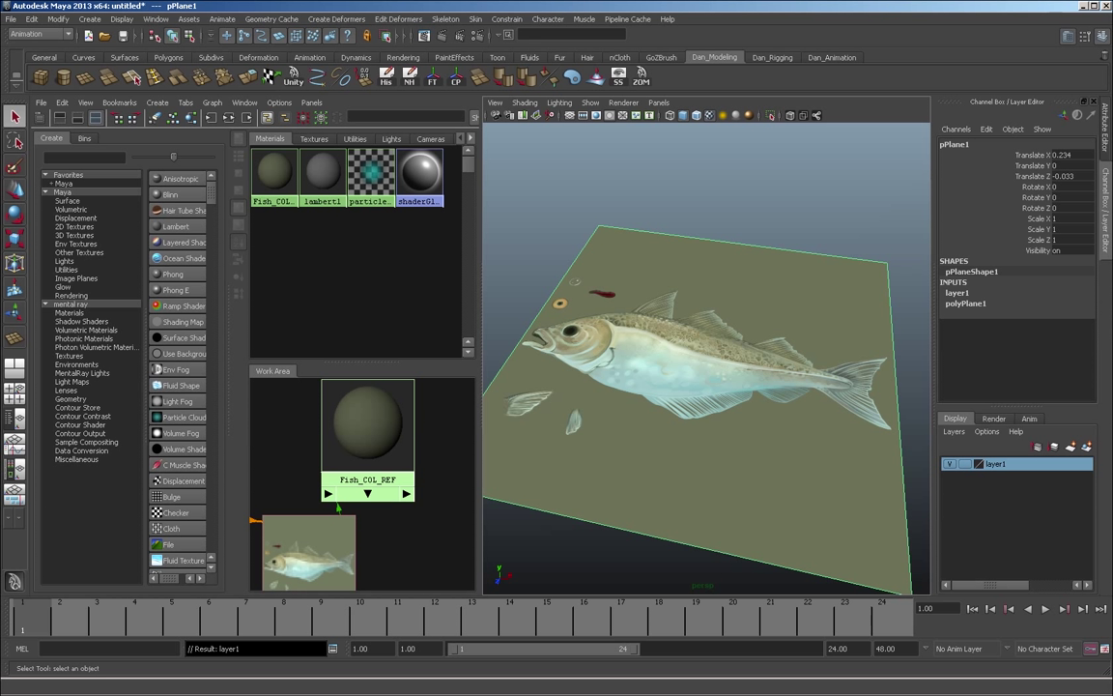
right_click(997, 465)
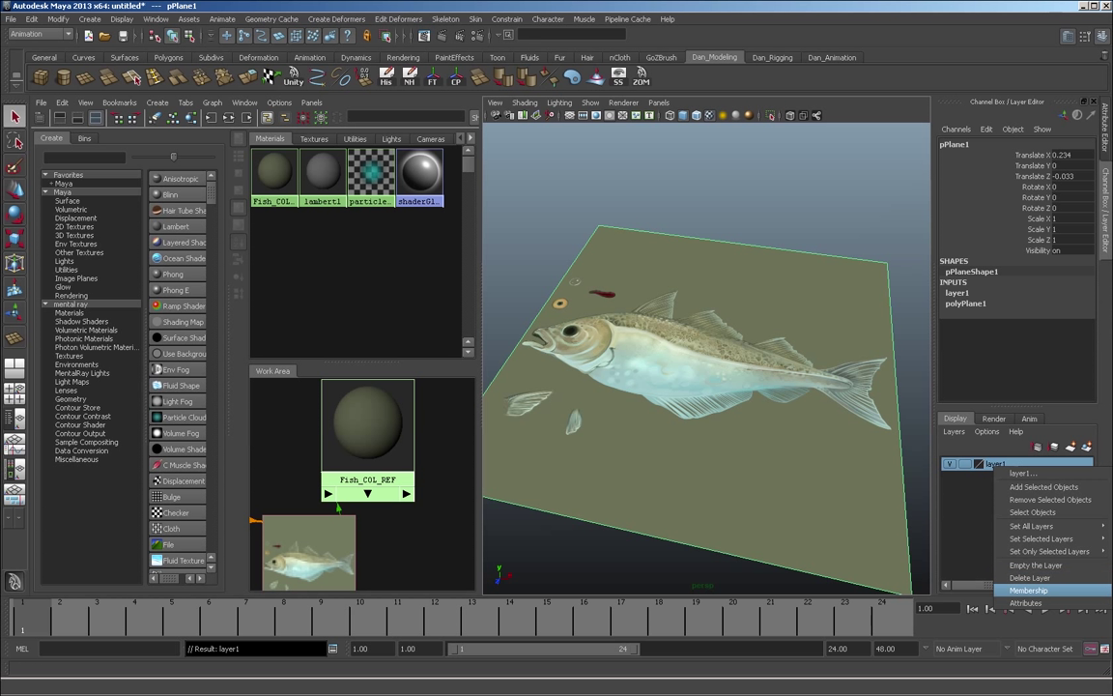
left_click(1025, 603)
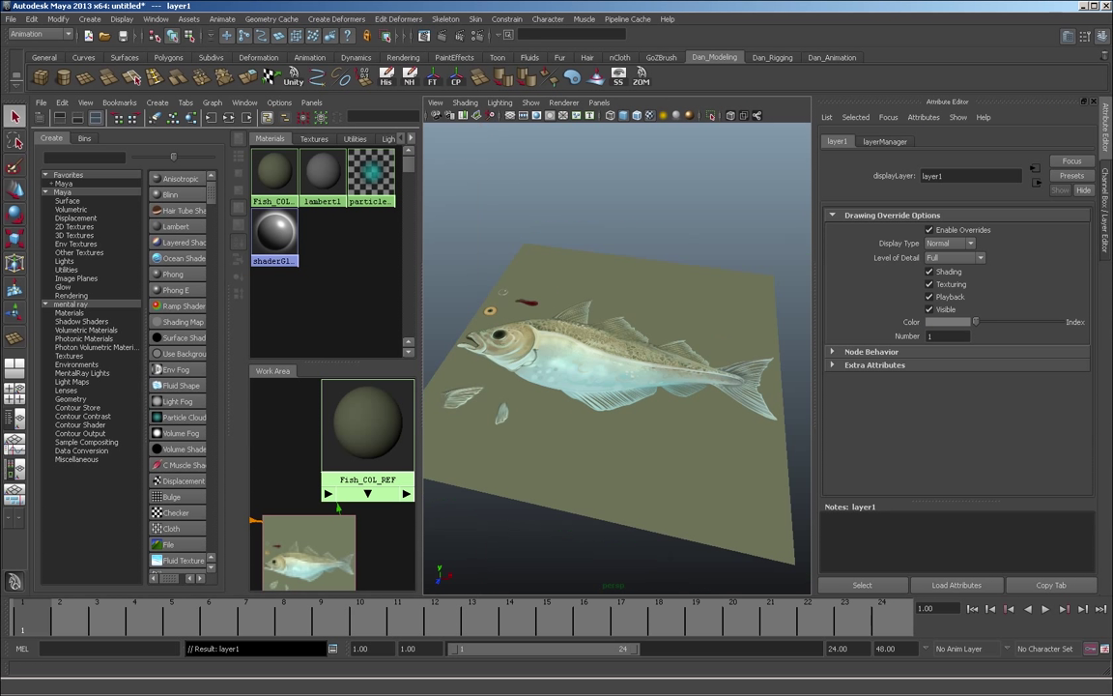
double_click(934, 176)
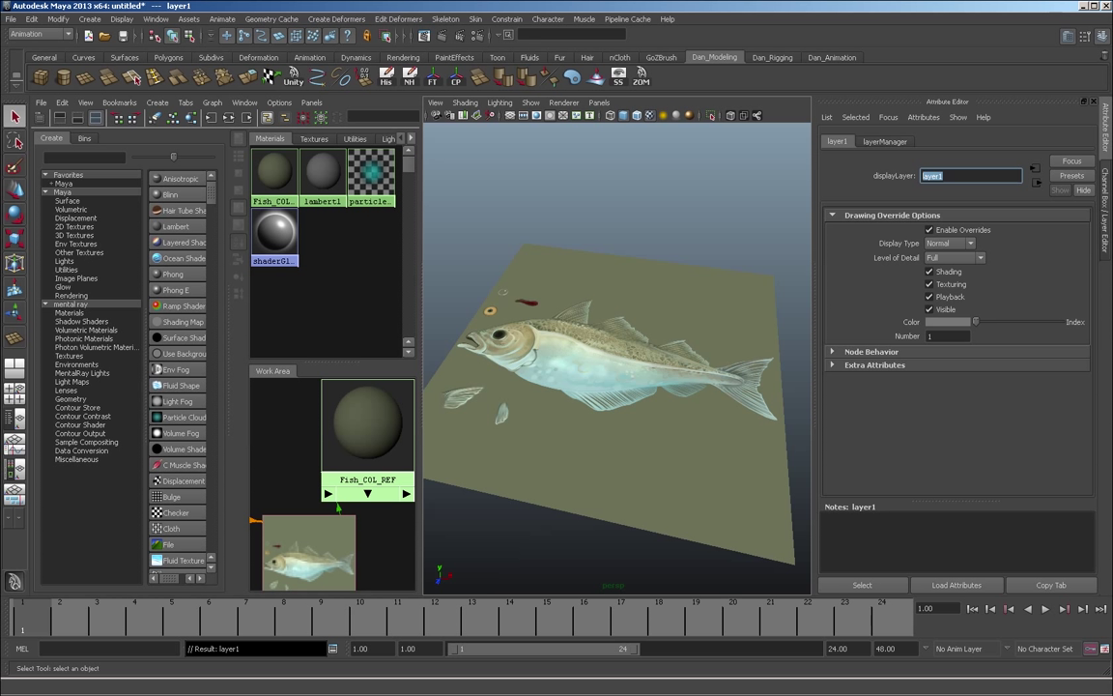
type("COL_Ref")
key("Return")
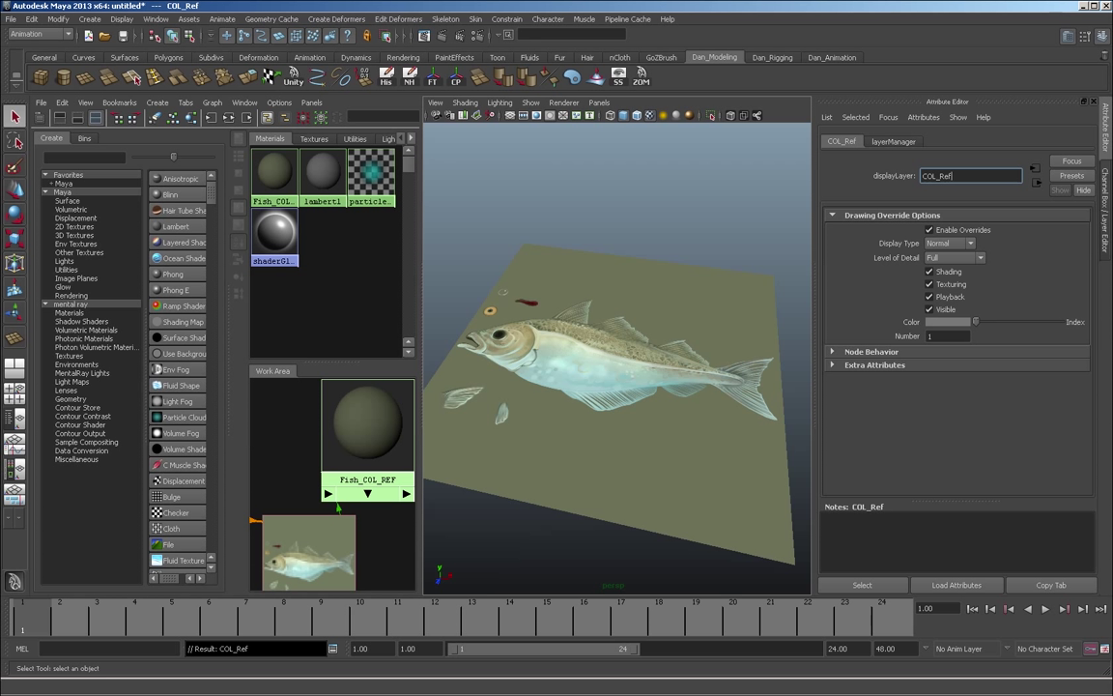
left_click(666, 430)
key("ctrl+a")
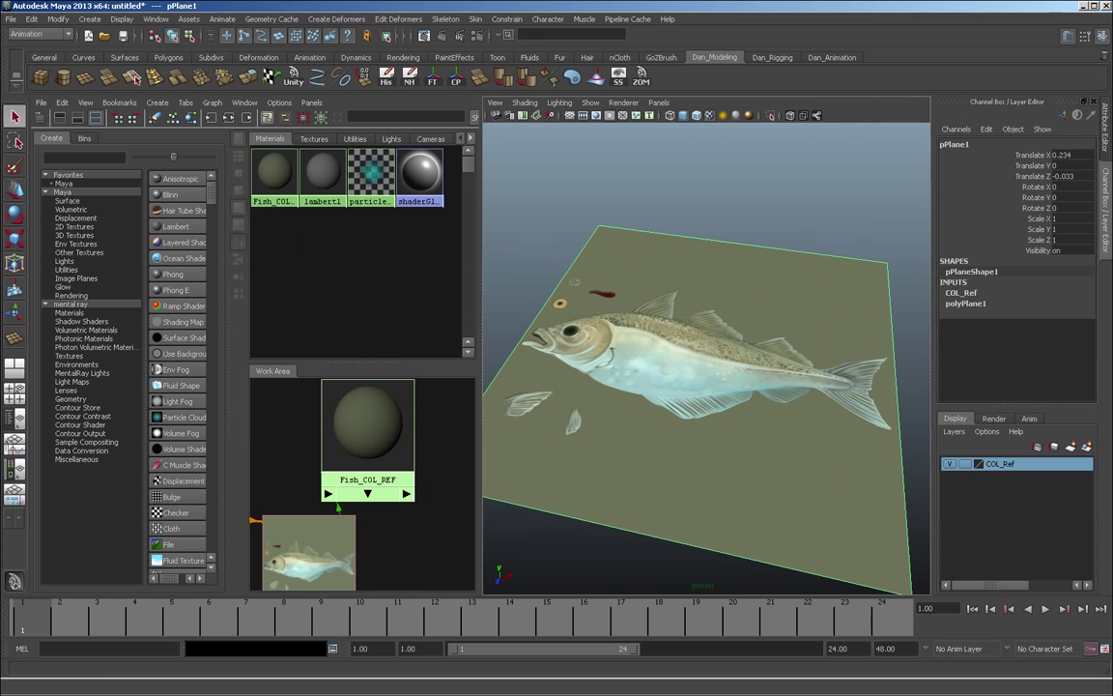
Set the COL_Ref layer to Reference display, keeping it visible, and test that the plane cannot be selected.
left_click(949, 464)
left_click(950, 464)
left_click(964, 464)
left_click(964, 464)
left_click(821, 208)
mouse_move(681, 464)
left_mouse_down("alt")
mouse_move(698, 425)
mouse_move(667, 493)
mouse_move(691, 443)
left_mouse_up("alt")
left_click_drag(691, 444, 788, 517)
Examine the textured plane from several angles, looking at the cod's head, fins and separate parts.
left_click_drag(681, 406, 737, 465, "alt")
right_click_drag(716, 435, 812, 435, "alt")
left_click_drag(735, 425, 671, 459, "alt")
right_click_drag(734, 435, 677, 435, "alt")
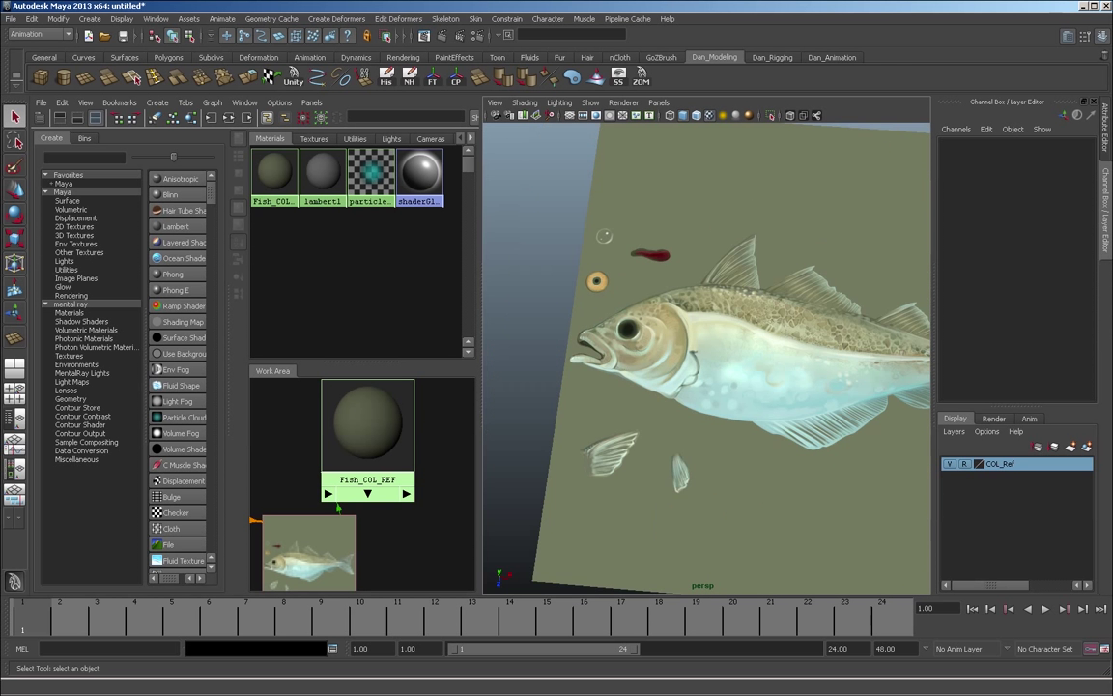
middle_click_drag(763, 396, 651, 435, "alt")
left_click_drag(677, 435, 691, 408, "alt")
middle_click_drag(676, 425, 804, 362, "alt")
left_click_drag(734, 387, 740, 447, "alt")
Switch the viewport to the orthographic top camera and frame the cod's head and separate parts.
left_click(659, 102)
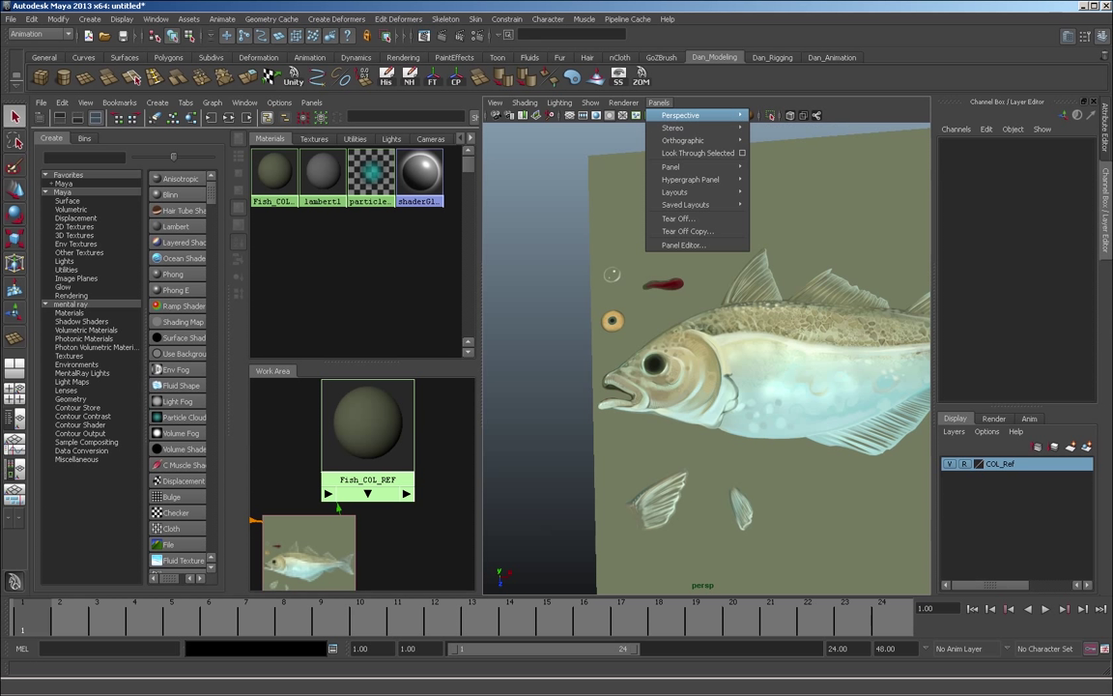
mouse_move(677, 128)
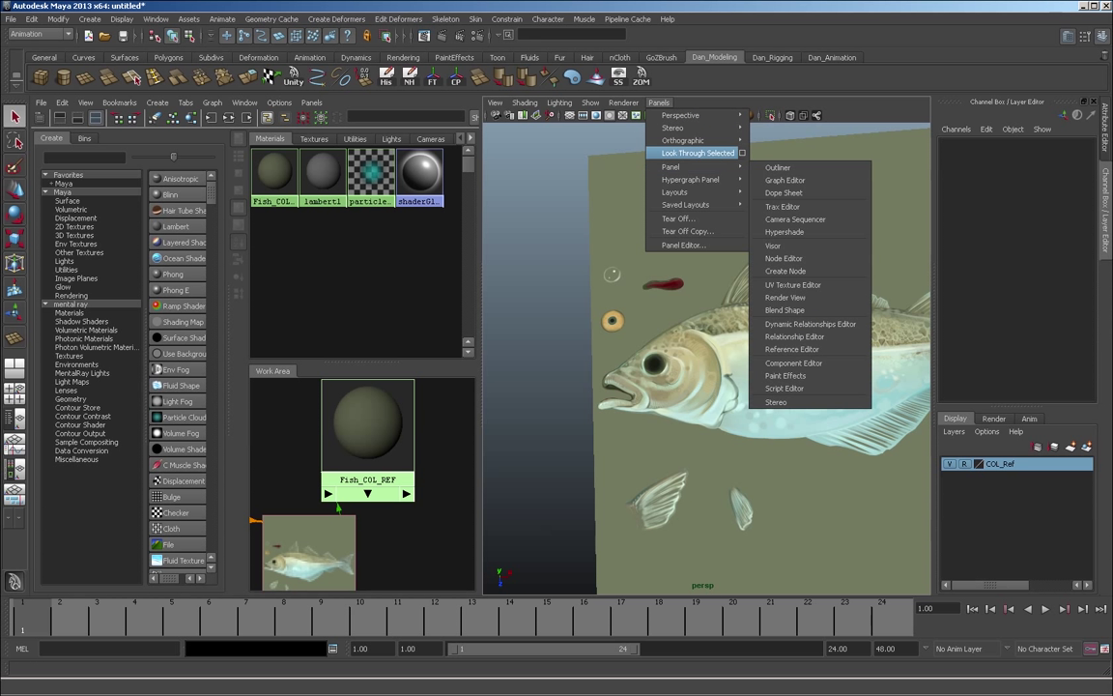
mouse_move(690, 180)
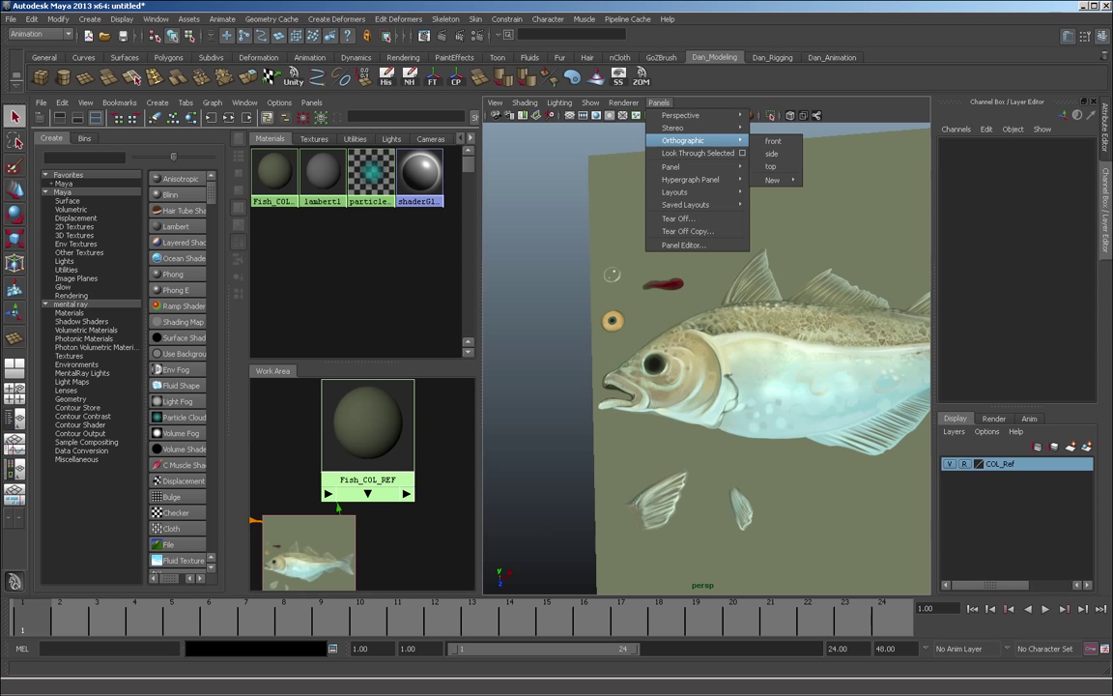
left_click(772, 154)
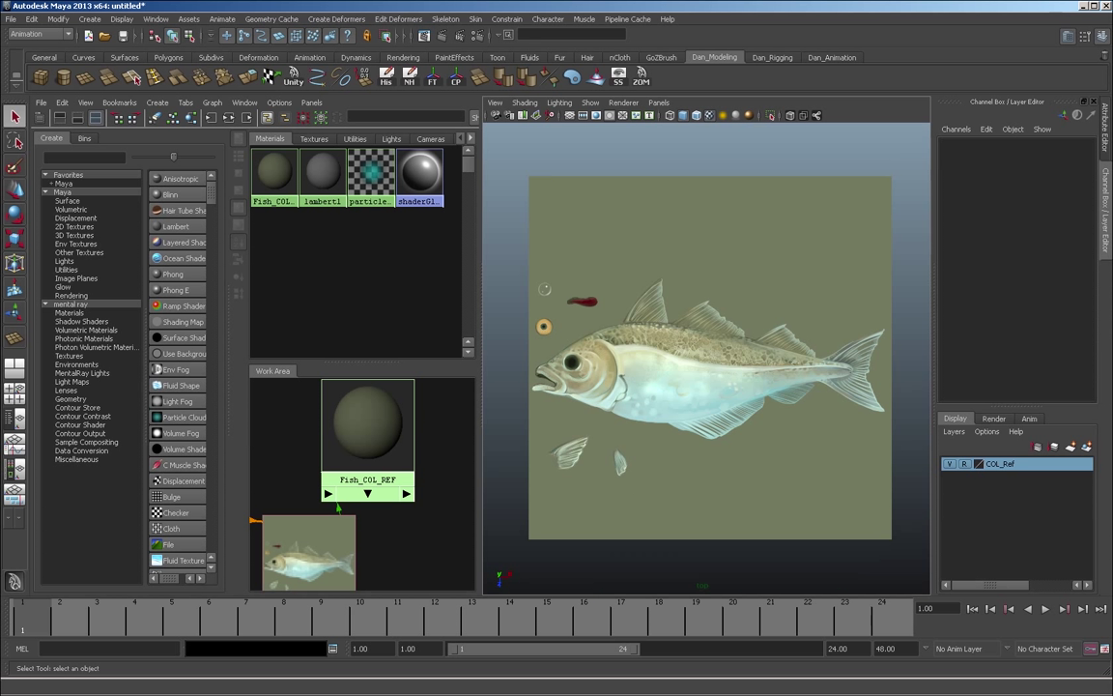
scroll(622, 360, "up", 5)
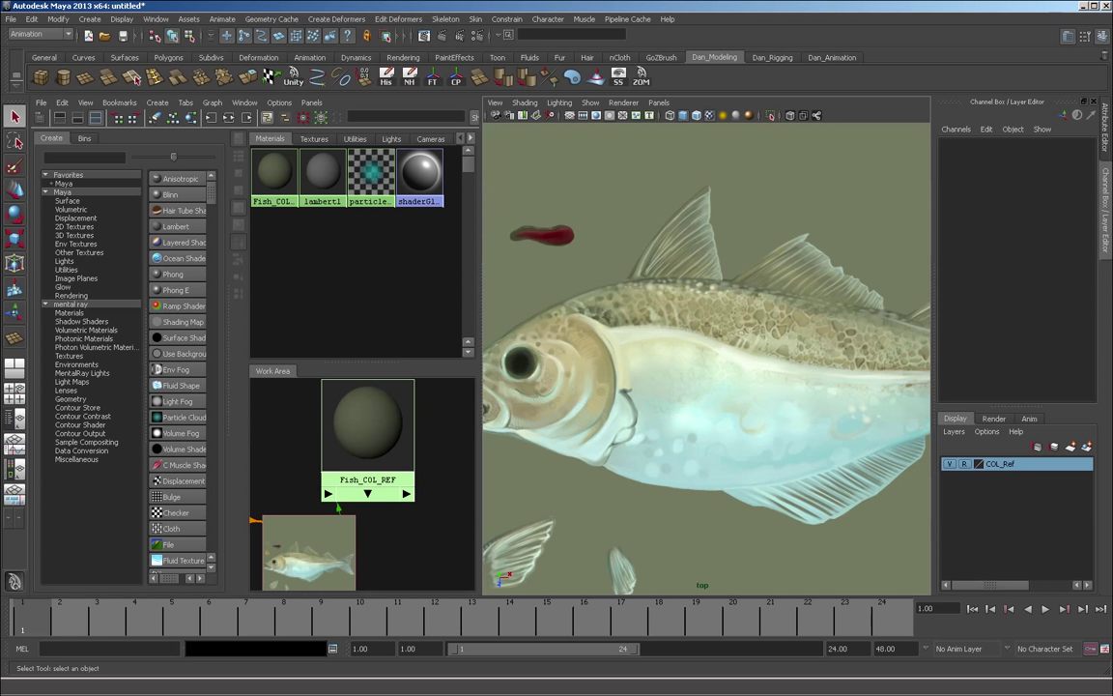
scroll(706, 357, "up", 3)
scroll(709, 362, "down", 4)
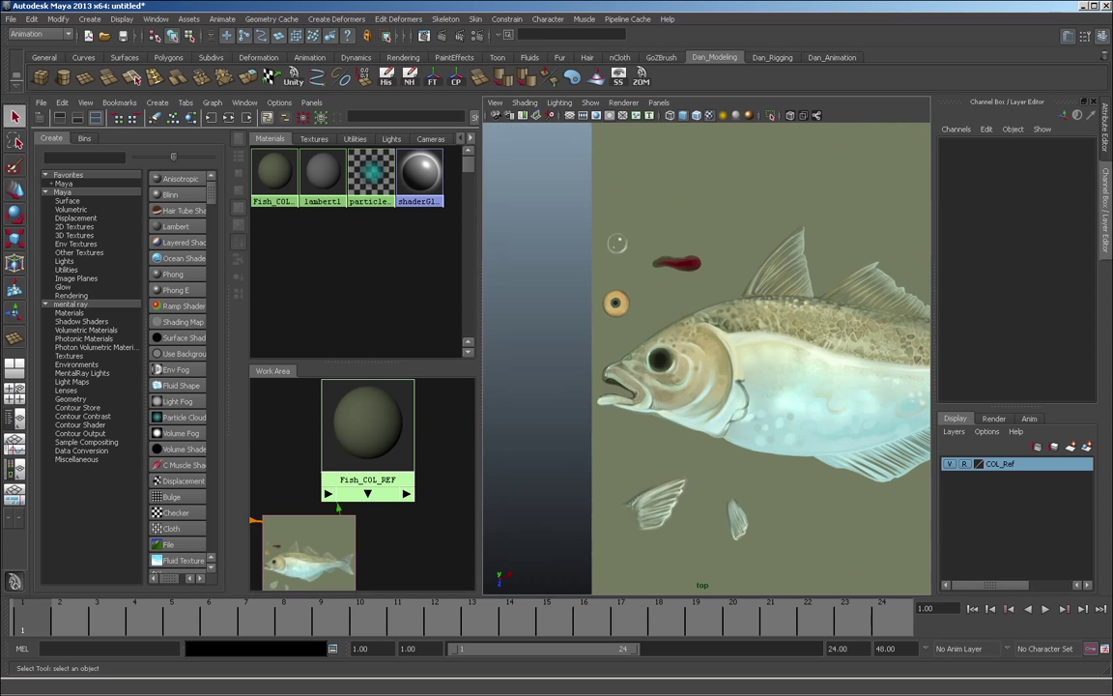
middle_click_drag(709, 361, 622, 382, "alt")
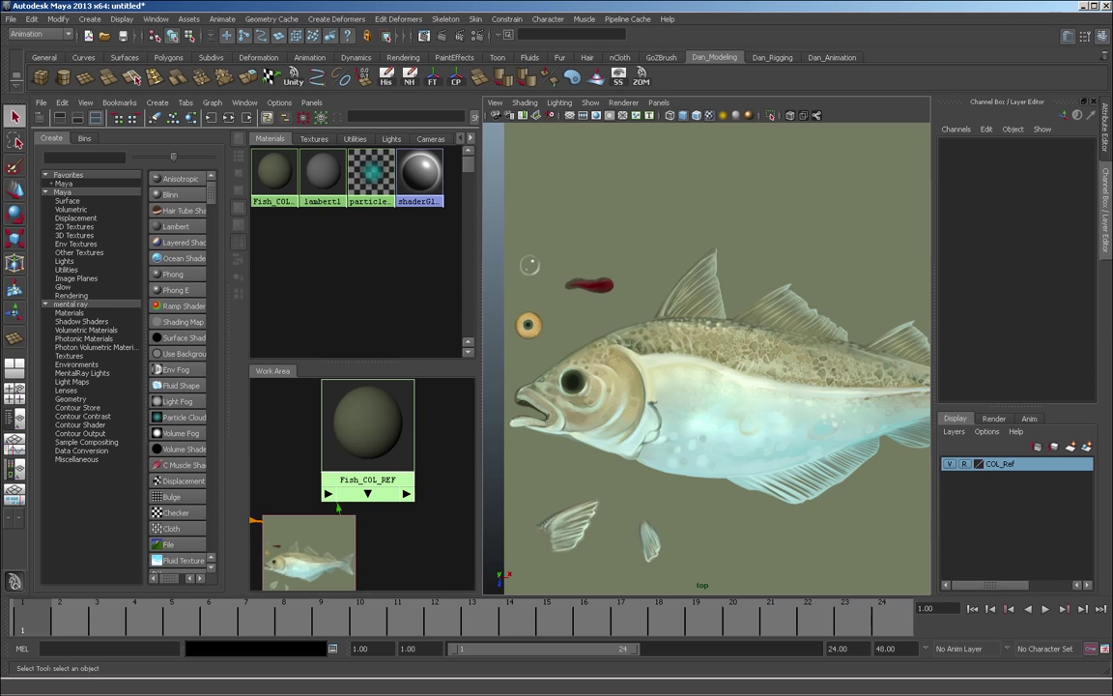
Maximize the top view and draw a small square polygon plane just below the cod's eye, at about X -9.03, Z 0.89.
middle_click_drag(710, 361, 622, 355, "alt")
middle_click_drag(710, 361, 802, 327, "alt")
right_click_drag(709, 361, 802, 362, "alt")
key("space")
scroll(828, 440, "down", 5)
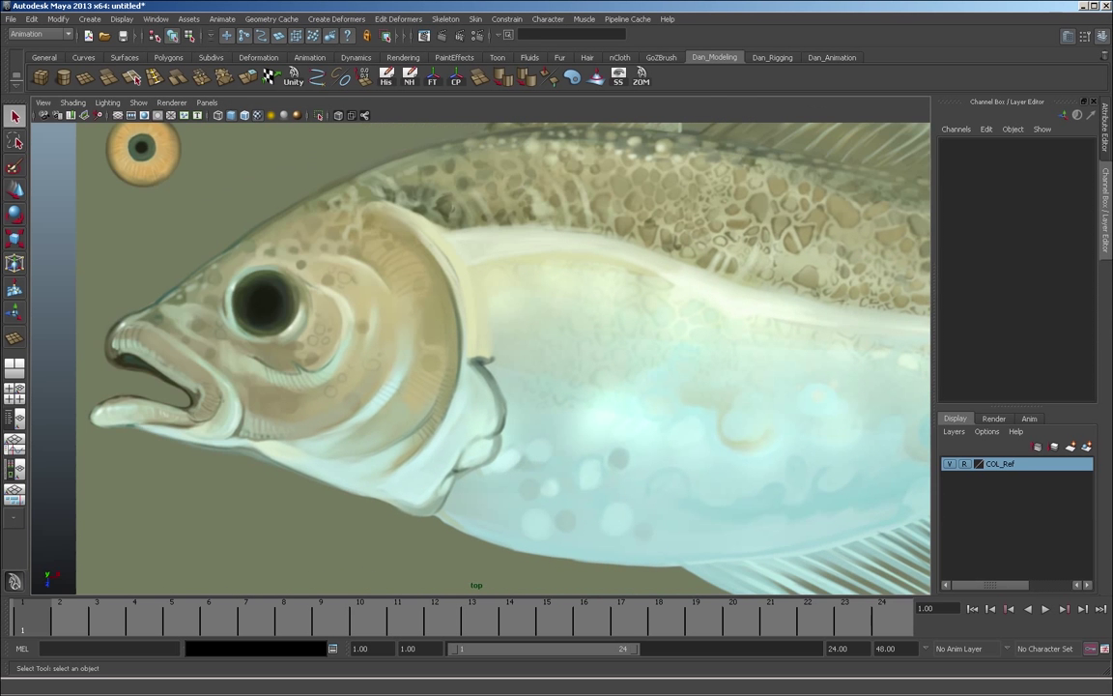
middle_click_drag(481, 358, 494, 386, "alt")
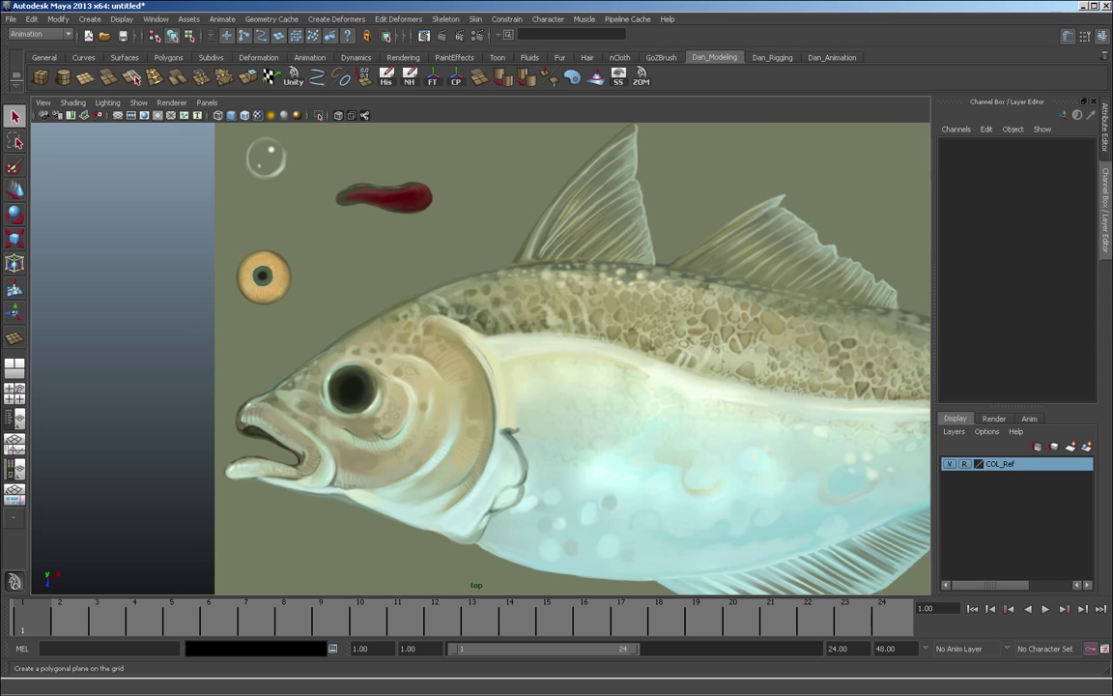
left_click(85, 78)
right_click_drag(480, 359, 556, 358, "alt")
middle_click_drag(480, 386, 551, 301, "alt")
right_click_drag(481, 358, 613, 358, "alt")
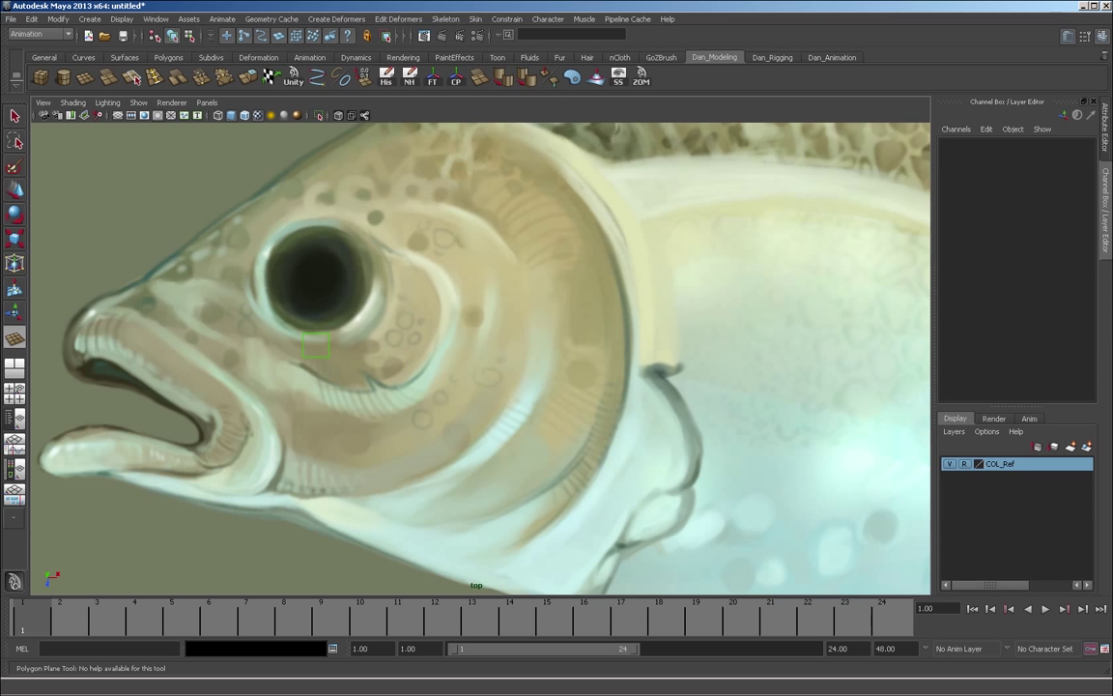
left_click_drag(304, 332, 330, 357)
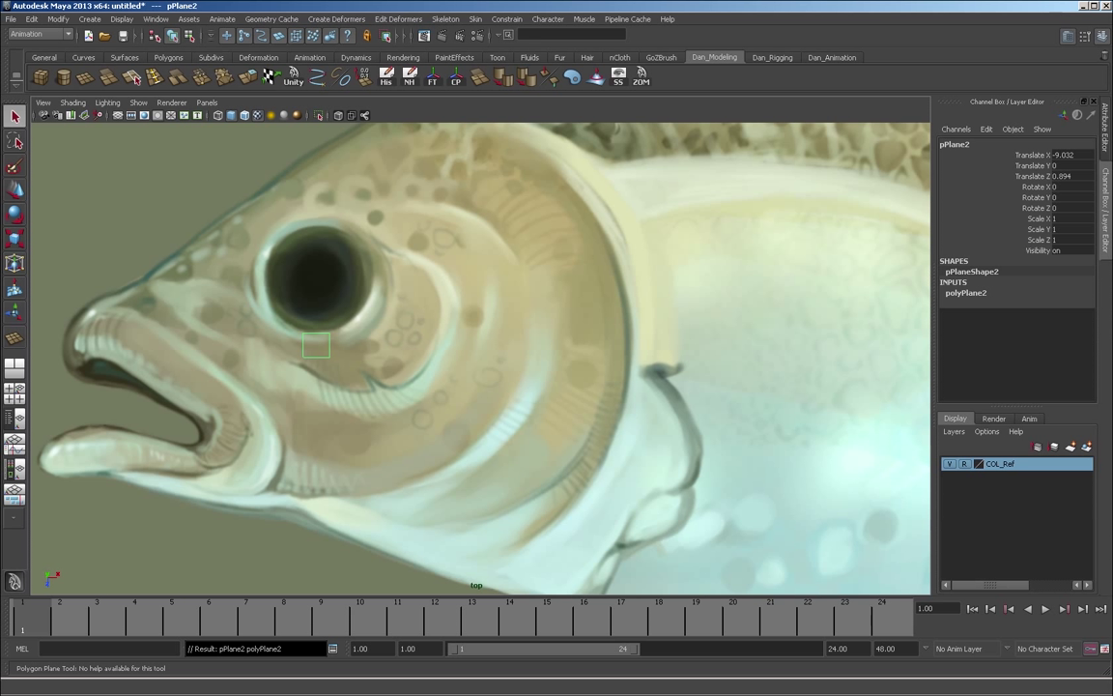
key("q")
Move the small plane down to the rear of the cod's lower jaw, at about X -10.11, Z 2.03.
middle_click_drag(334, 360, 380, 423, "alt")
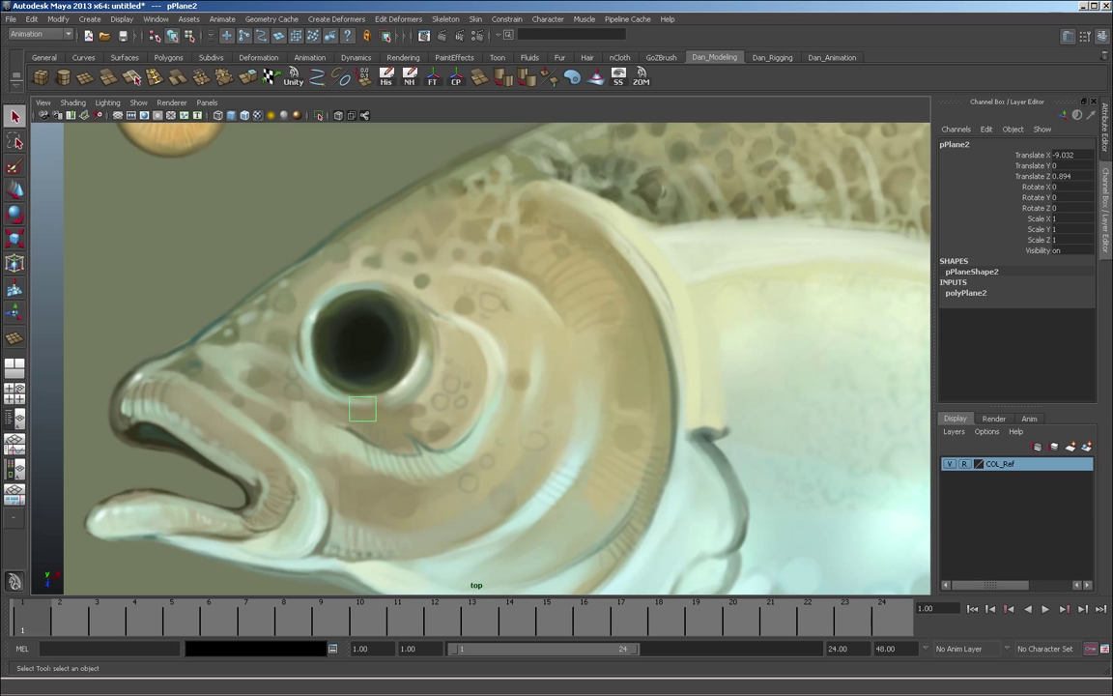
key("w")
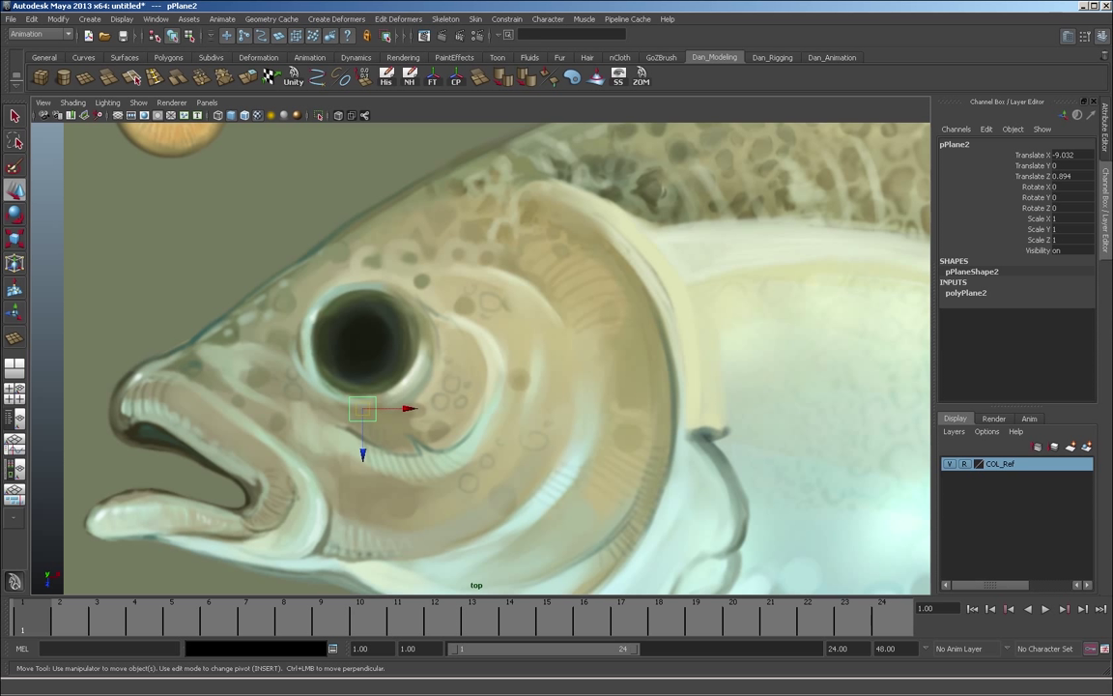
left_click_drag(362, 409, 177, 401)
middle_click_drag(177, 401, 292, 403, "alt")
left_click_drag(293, 403, 368, 528)
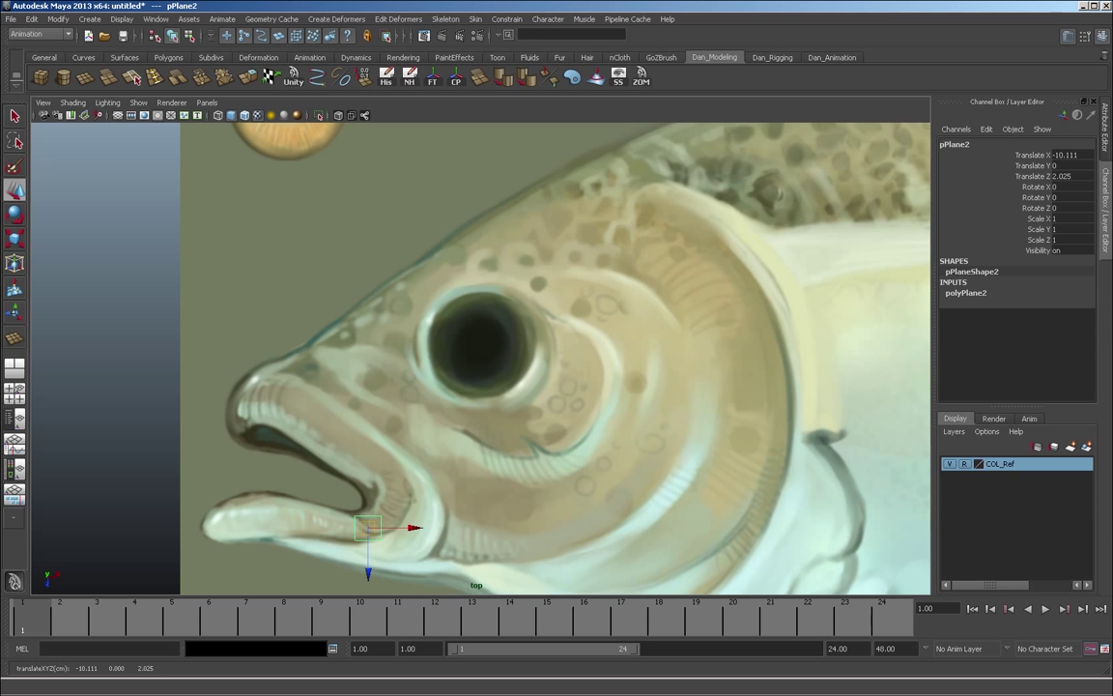
Examine the cod's head, body and fins around the small plane at different zoom levels.
right_click_drag(368, 527, 387, 426, "alt")
middle_click_drag(734, 290, 522, 293, "alt")
right_click_drag(619, 280, 523, 268, "alt")
middle_click_drag(522, 267, 557, 282, "alt")
right_click_drag(558, 282, 454, 261, "alt")
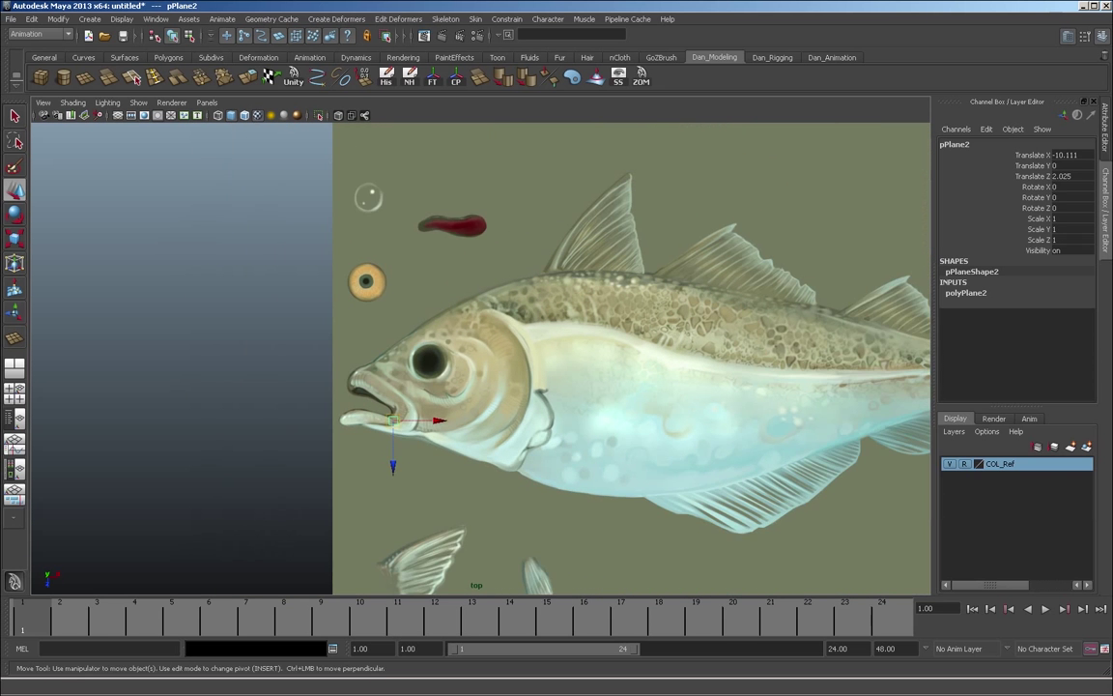
middle_click_drag(454, 260, 468, 347, "alt")
right_click_drag(468, 348, 522, 359, "alt")
scroll(571, 358, "up", 4)
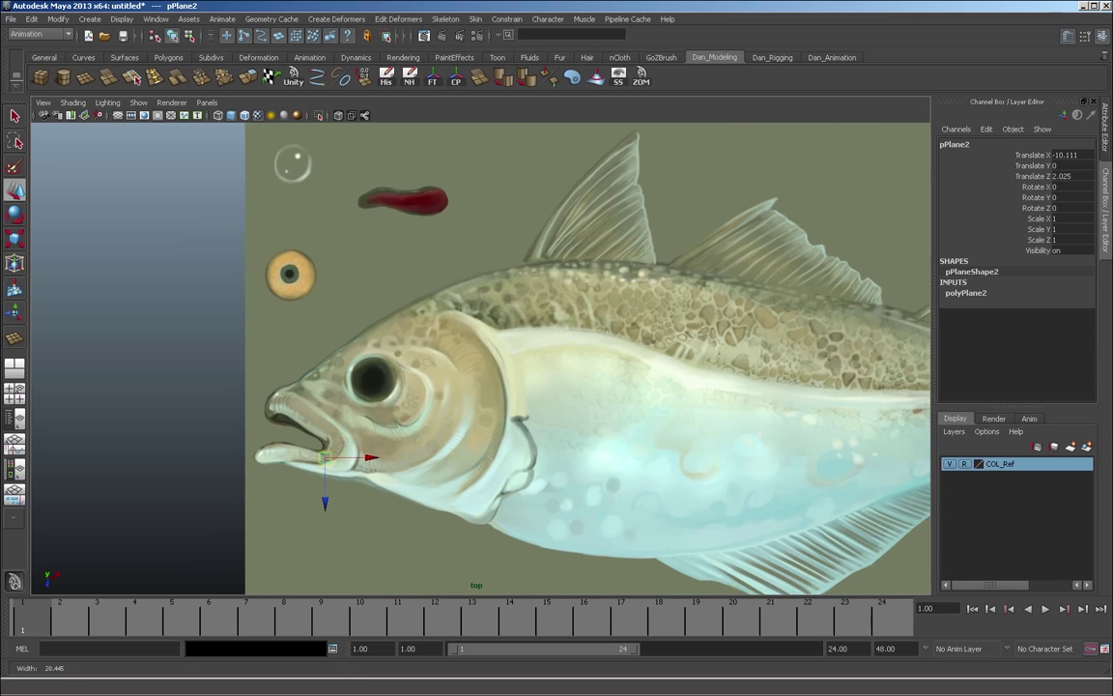
scroll(531, 362, "up", 2)
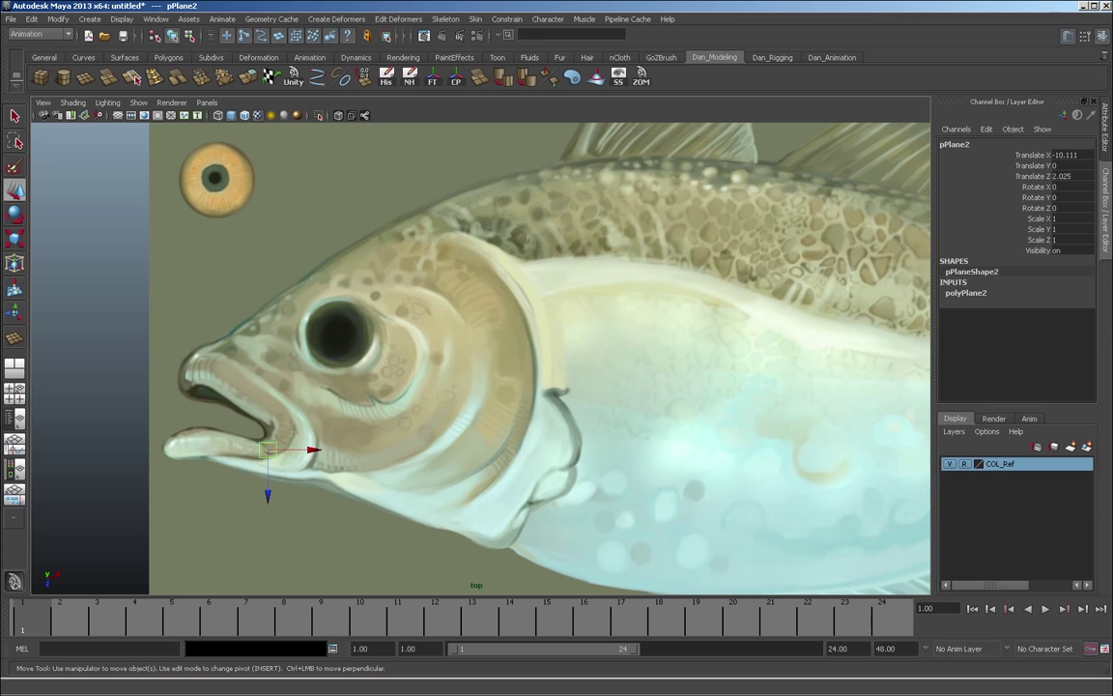
scroll(539, 329, "up", 1)
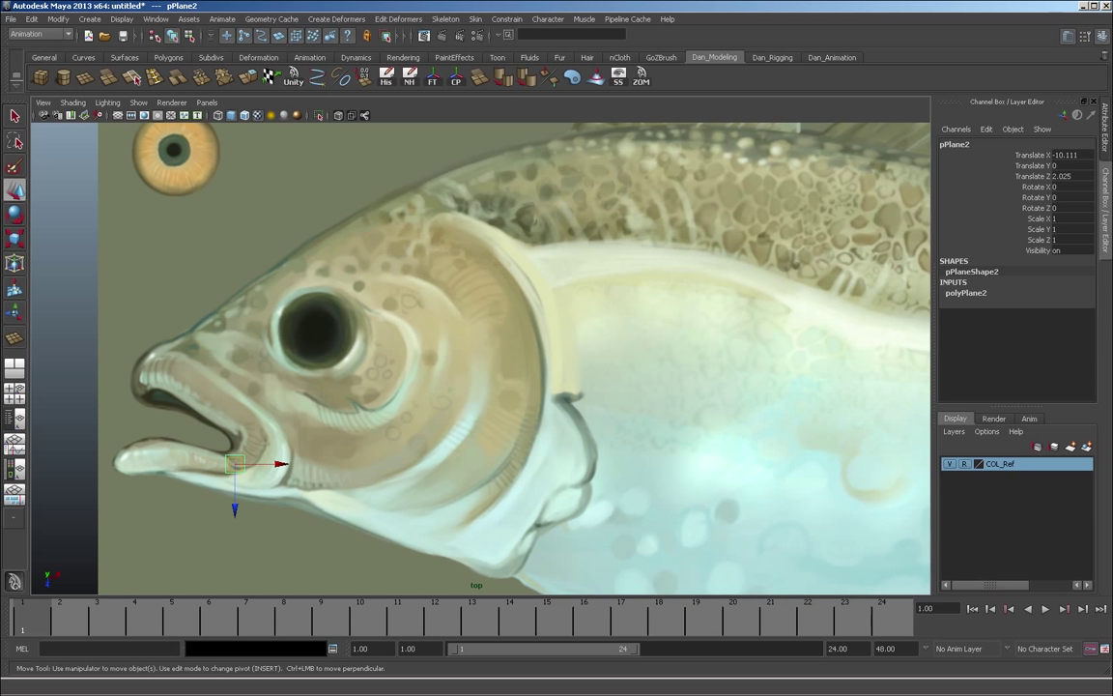
Reposition the plane over the inner corner of the cod's mouth, at about X -10.05, Z 1.83.
left_click_drag(235, 465, 243, 448)
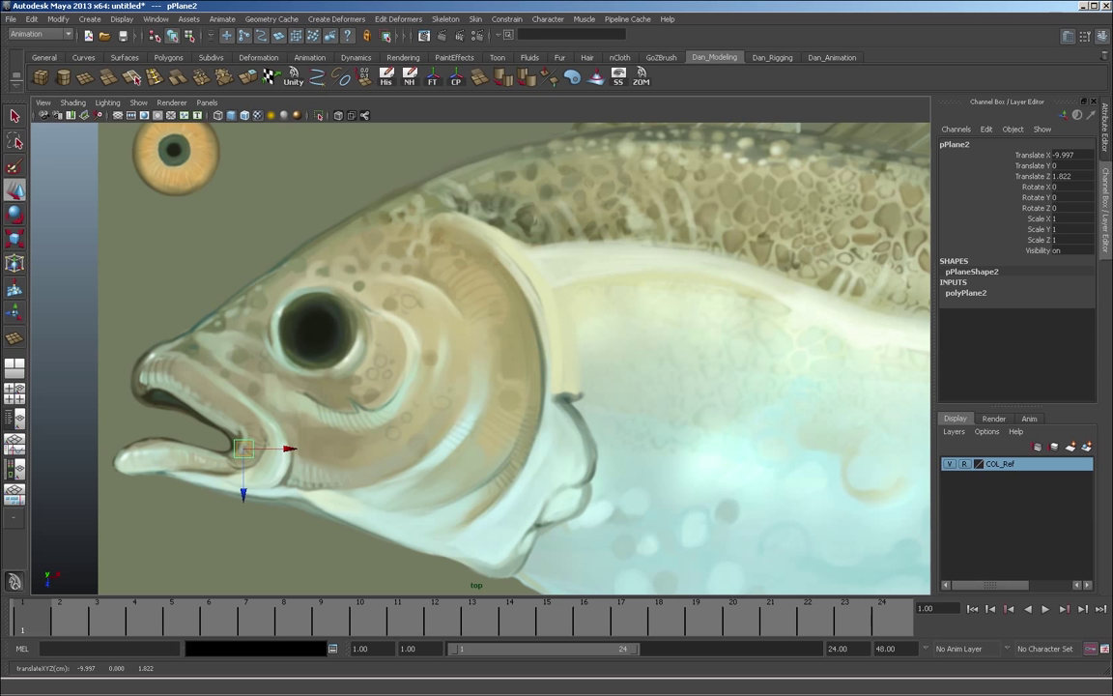
scroll(469, 349, "down", 3)
middle_click_drag(482, 354, 389, 345, "alt")
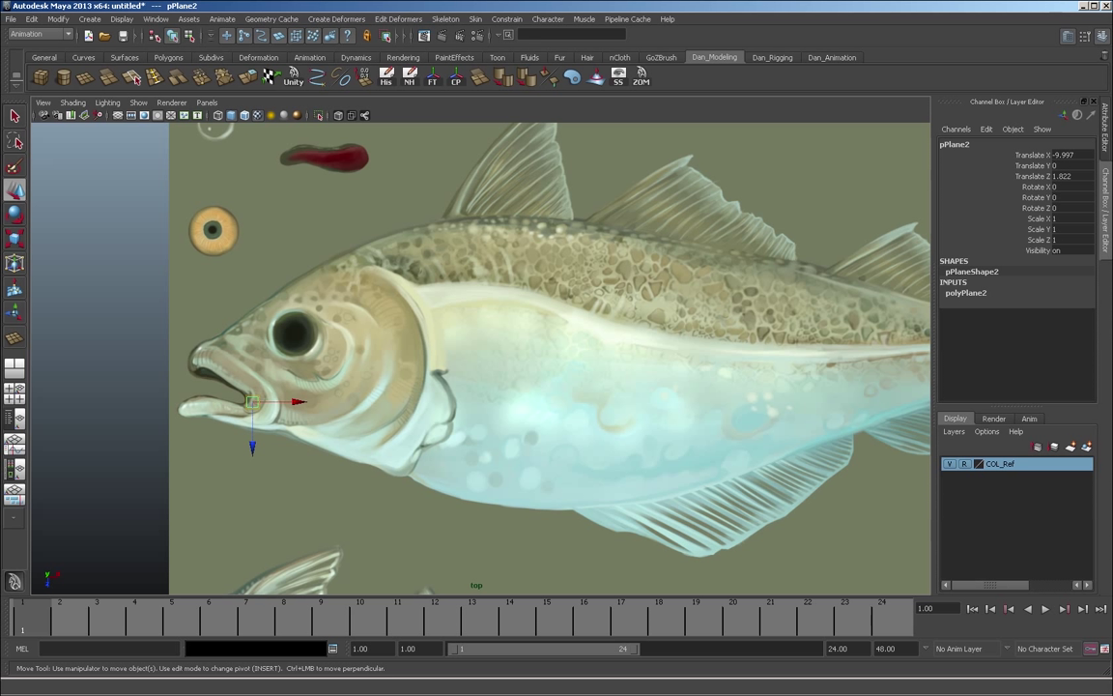
middle_click_drag(397, 353, 532, 348, "alt")
scroll(471, 348, "up", 3)
scroll(481, 350, "up", 4)
middle_click_drag(435, 350, 541, 351, "alt")
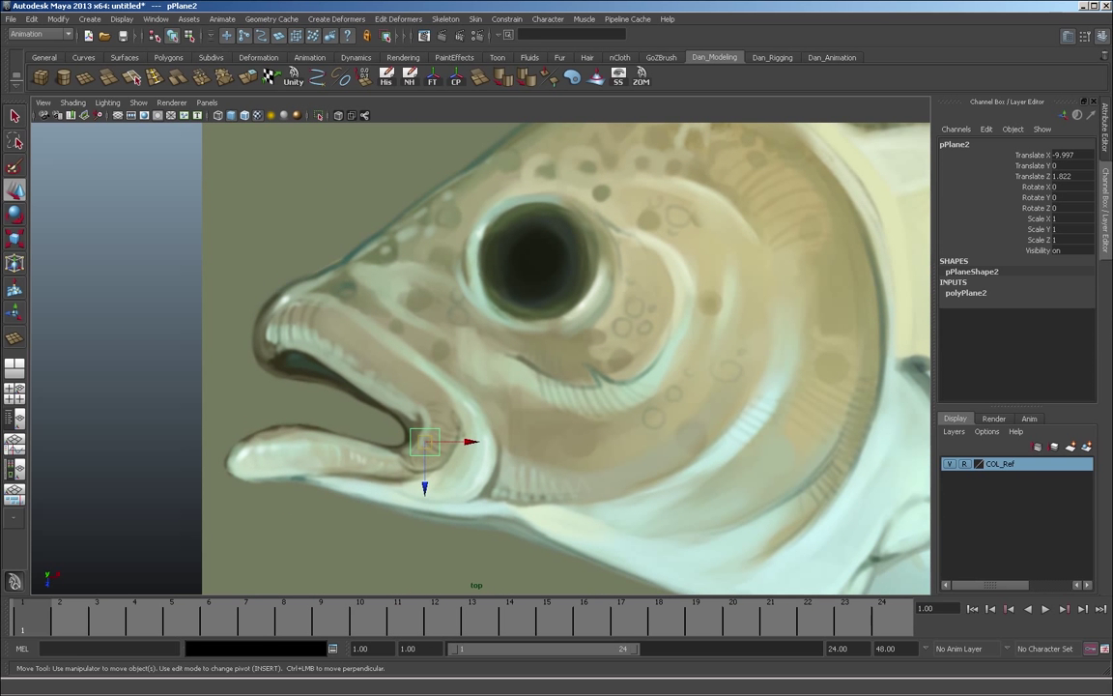
scroll(481, 358, "up", 2)
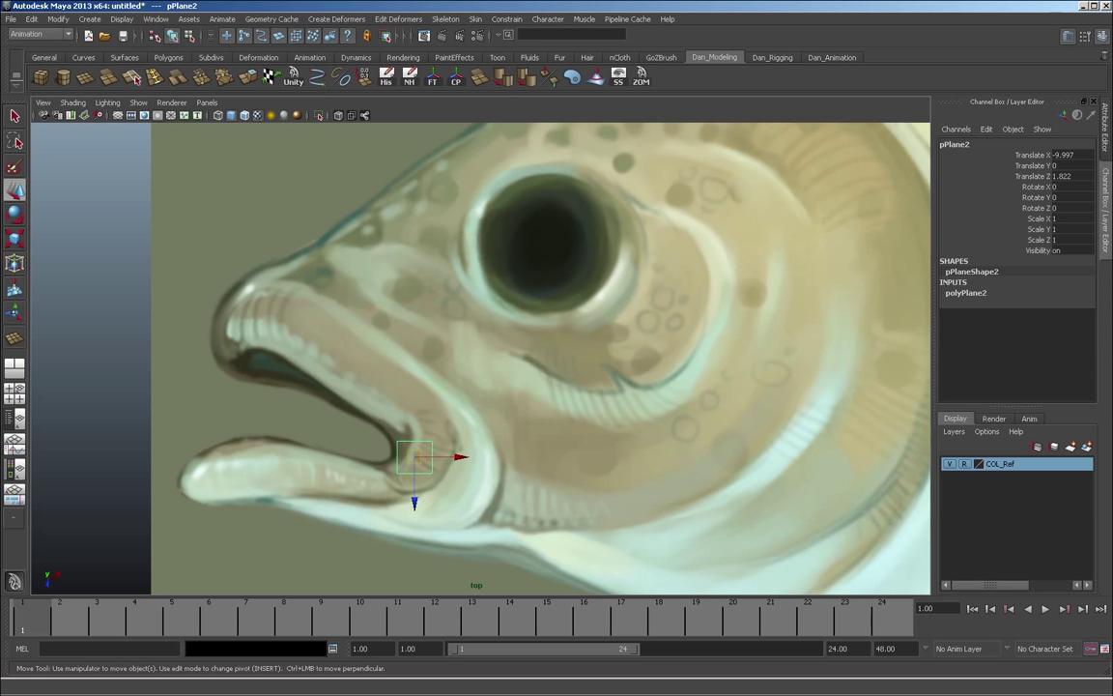
left_click_drag(415, 458, 408, 458)
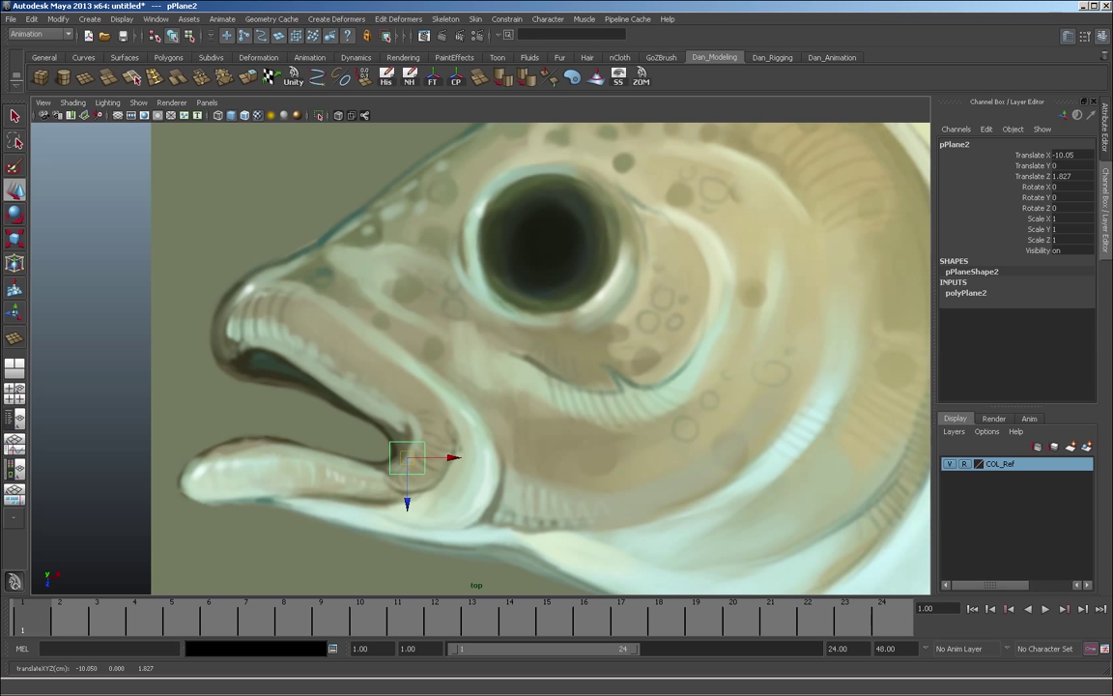
Switch the plane to vertex editing and move its corners to form a smaller quad at the mouth corner.
right_click_drag(408, 459, 375, 458)
left_click_drag(377, 428, 423, 461)
left_click(390, 474)
left_click(425, 473)
right_click_drag(422, 461, 454, 461, "alt")
middle_click_drag(454, 461, 450, 420, "alt")
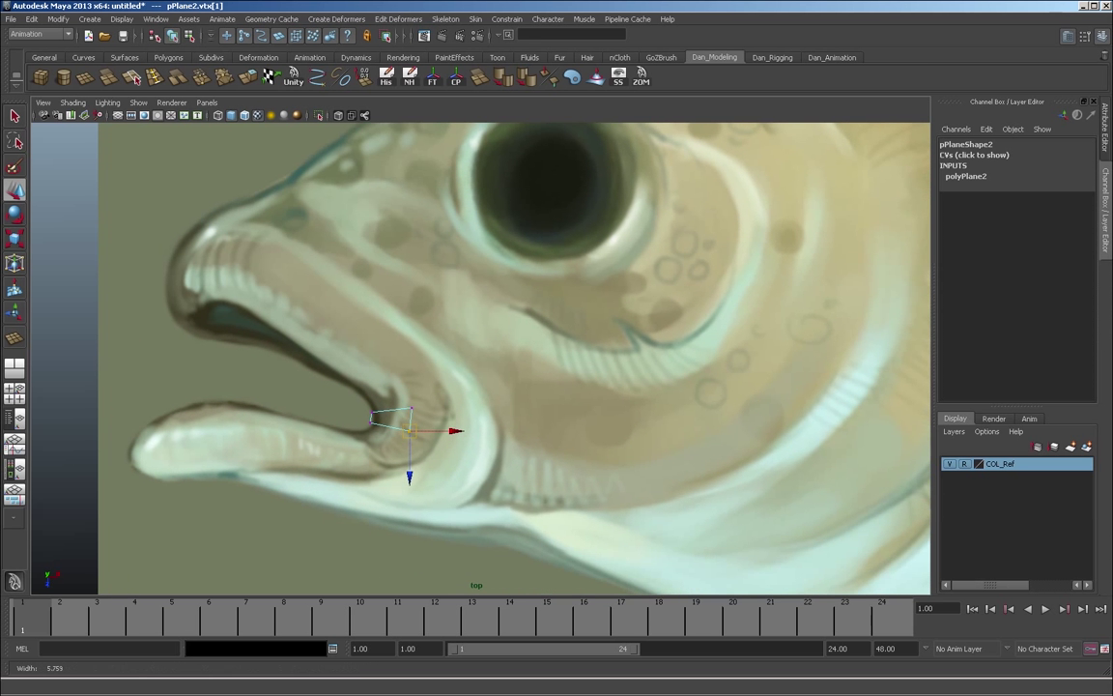
Refine the quad's vertices so it fits tightly over the dark inner lip at the mouth corner.
right_click_drag(450, 419, 532, 419, "alt")
middle_click_drag(532, 419, 595, 437, "alt")
left_click_drag(441, 460, 387, 436)
left_click(443, 428)
left_click(390, 435)
left_click(388, 447)
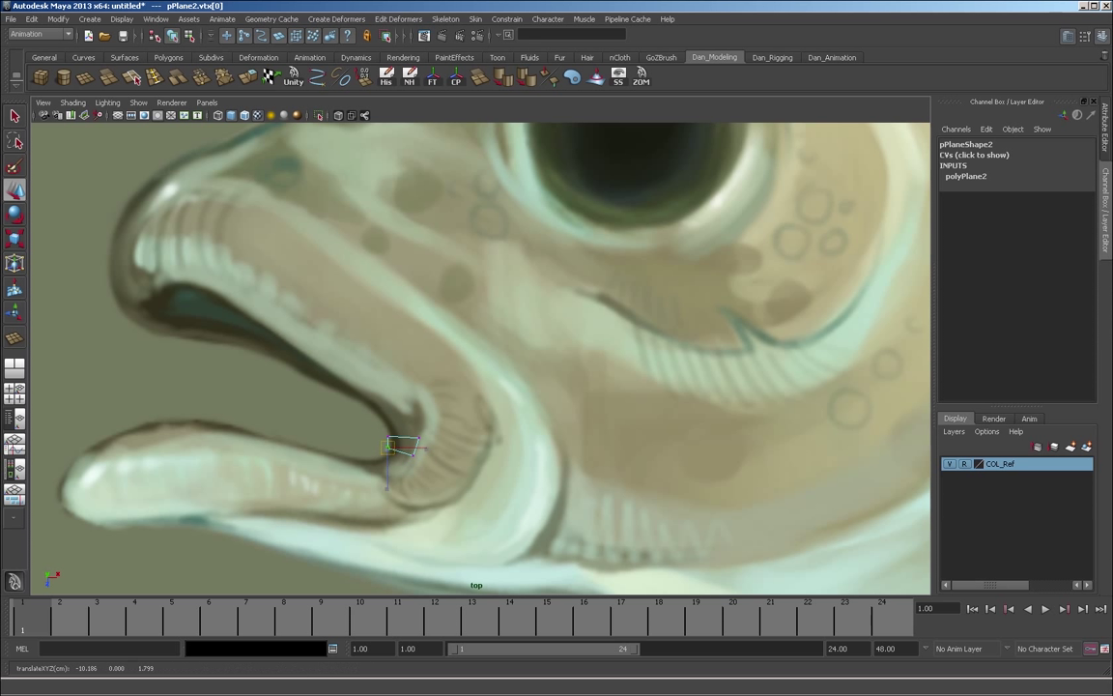
left_click(388, 435)
left_click_drag(387, 436, 388, 438)
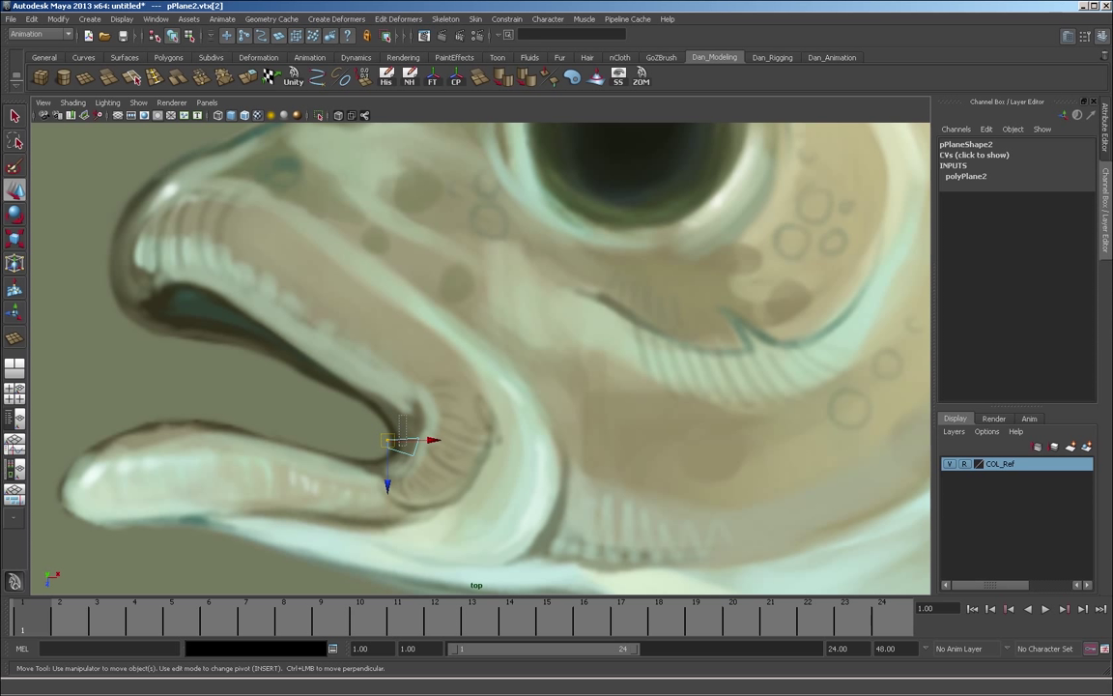
Extrude the quad's upper edge a short way up along the dark inner lip and adjust the new edge's position.
left_click(403, 440)
key("ctrl+e")
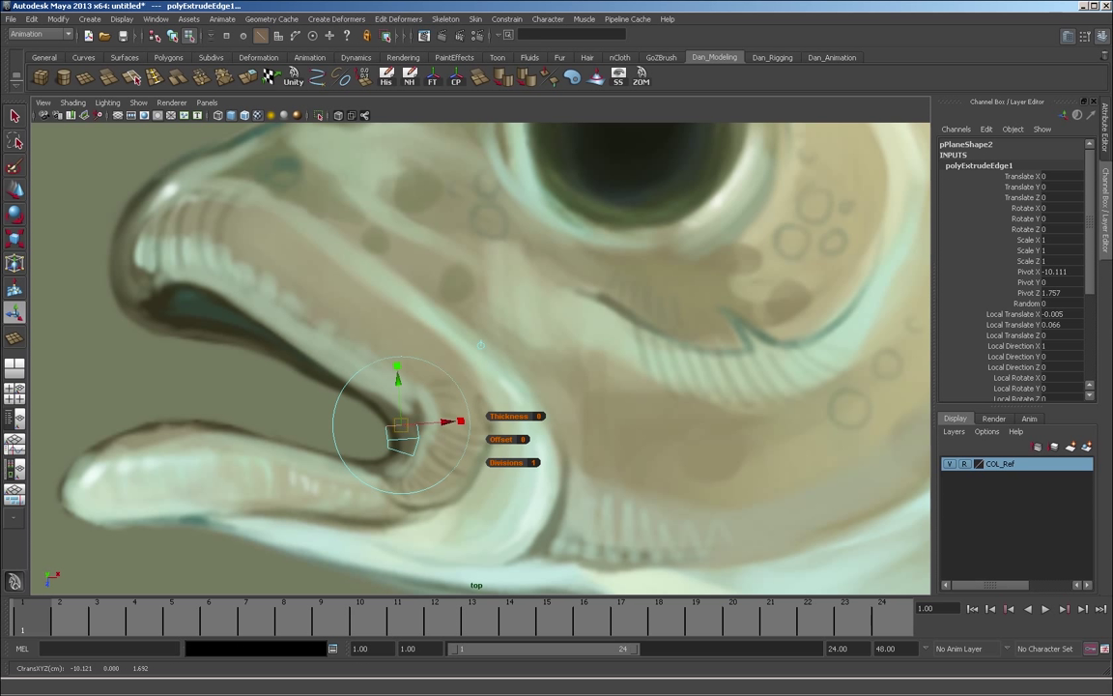
left_click_drag(469, 424, 467, 404)
key("w")
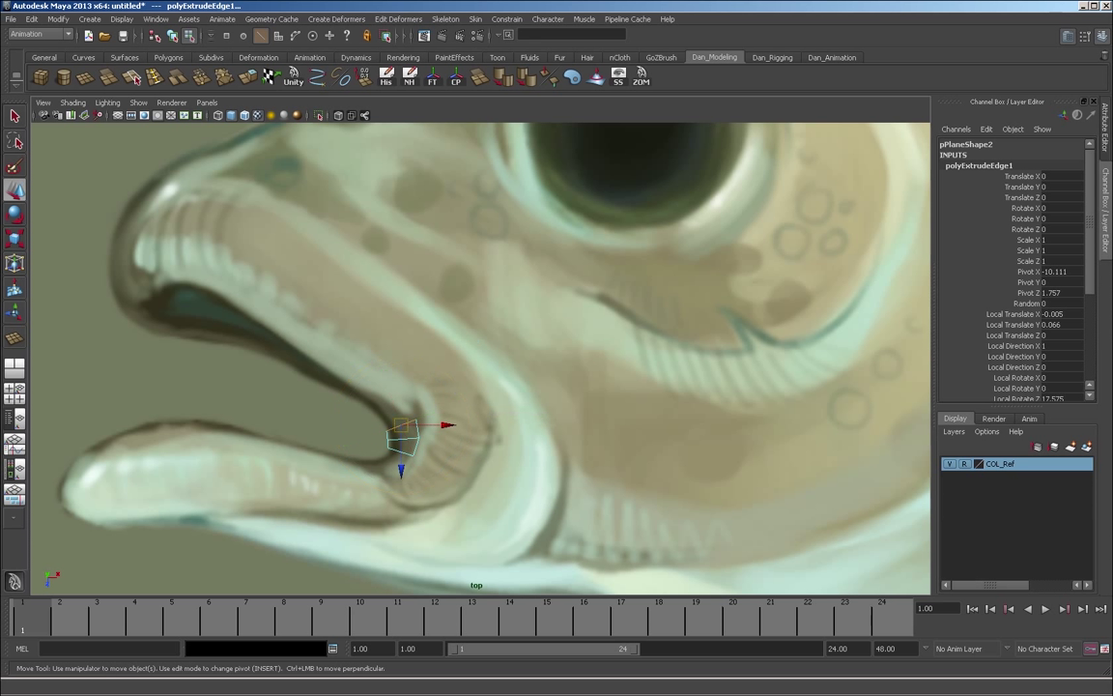
left_click_drag(401, 425, 403, 430)
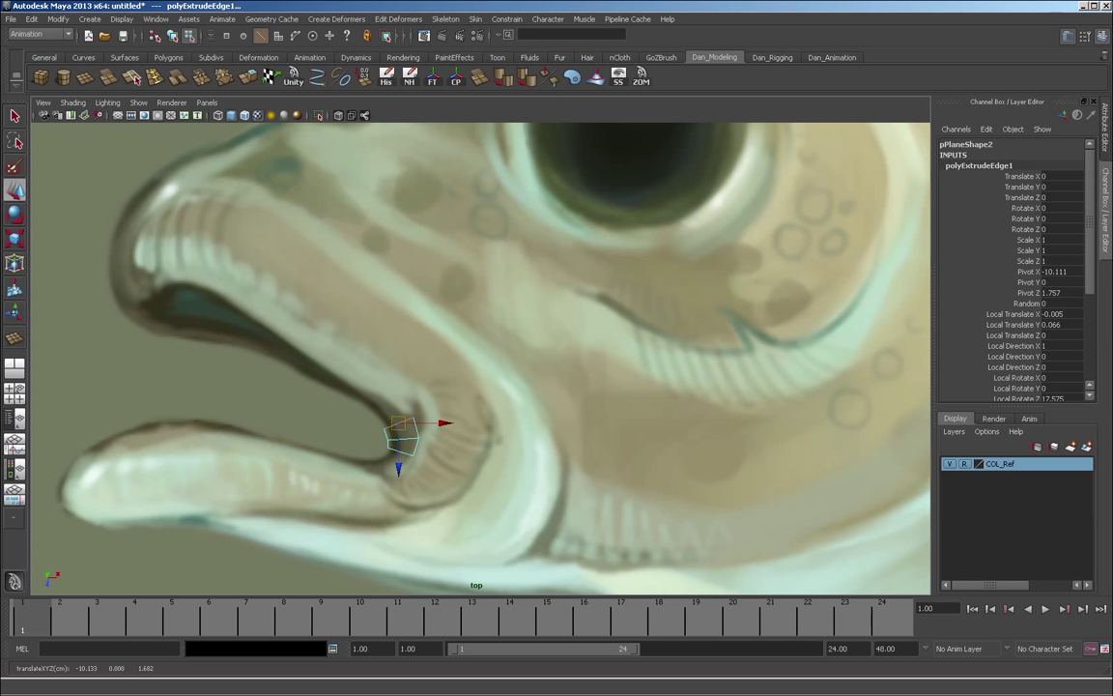
Extrude a second segment around the mouth corner, angle and scale its end edge, and nudge the inner vertex onto the lip line.
key("ctrl+e")
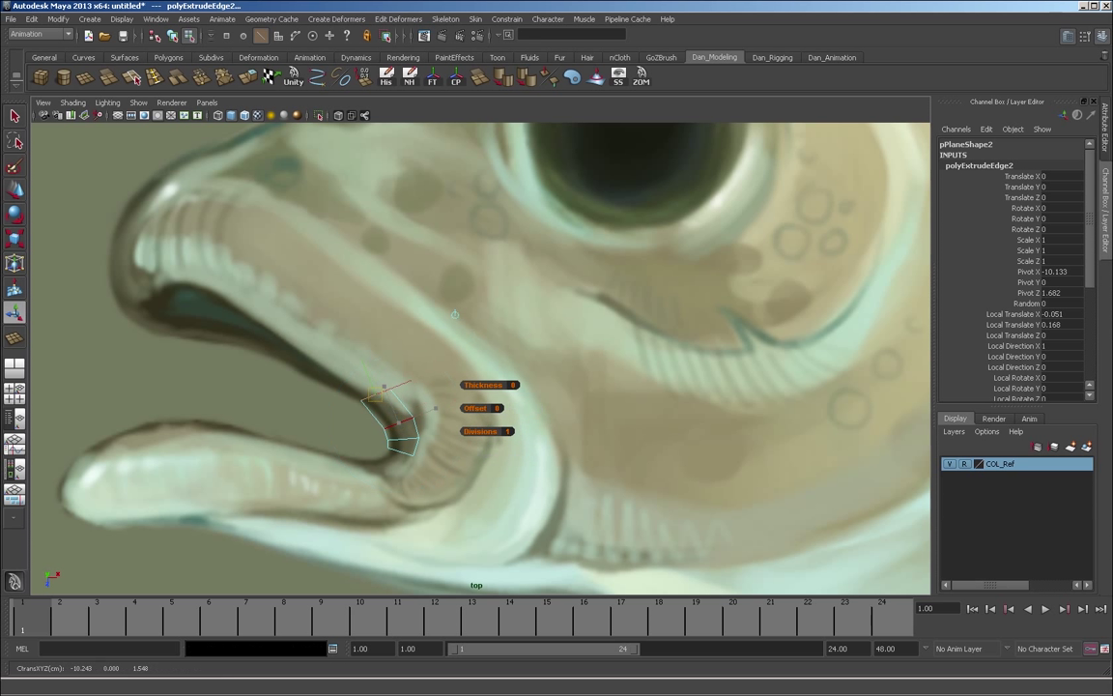
key("e")
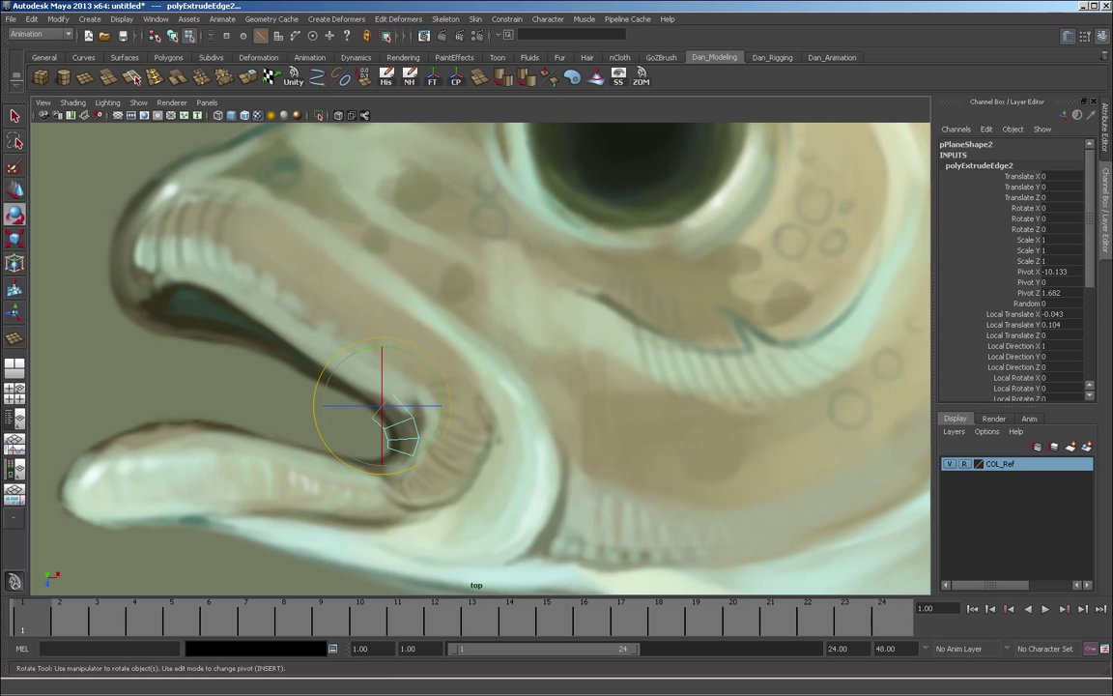
key("r")
key("w")
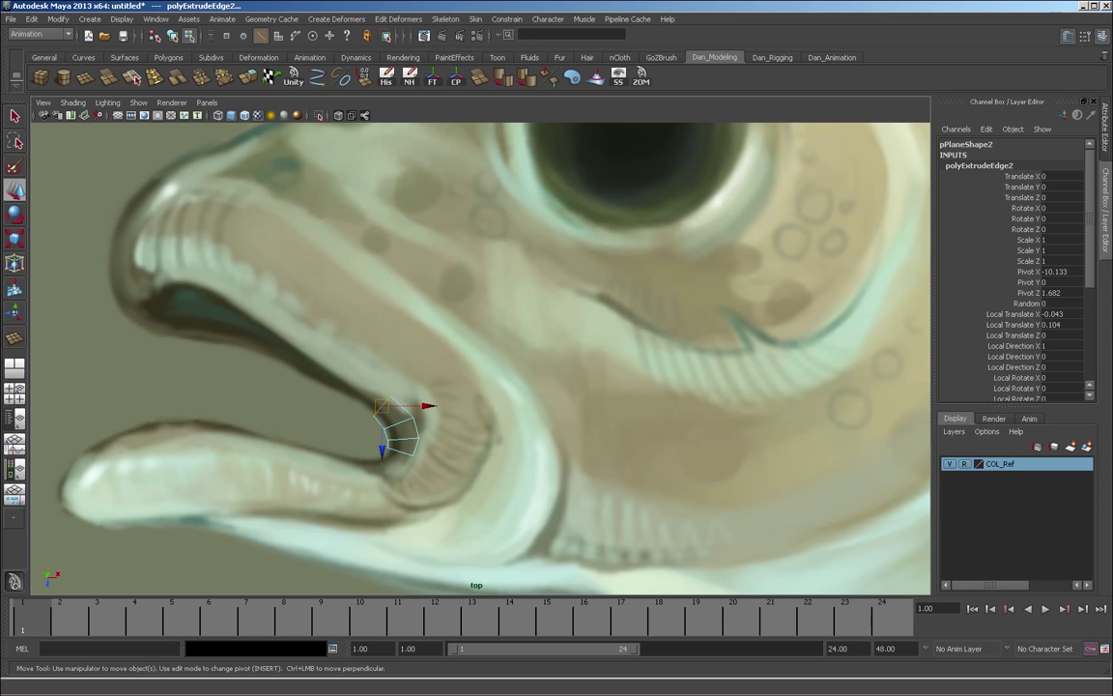
key("F9")
left_click(384, 428)
left_click_drag(384, 428, 383, 426)
middle_click_drag(384, 425, 375, 497, "alt")
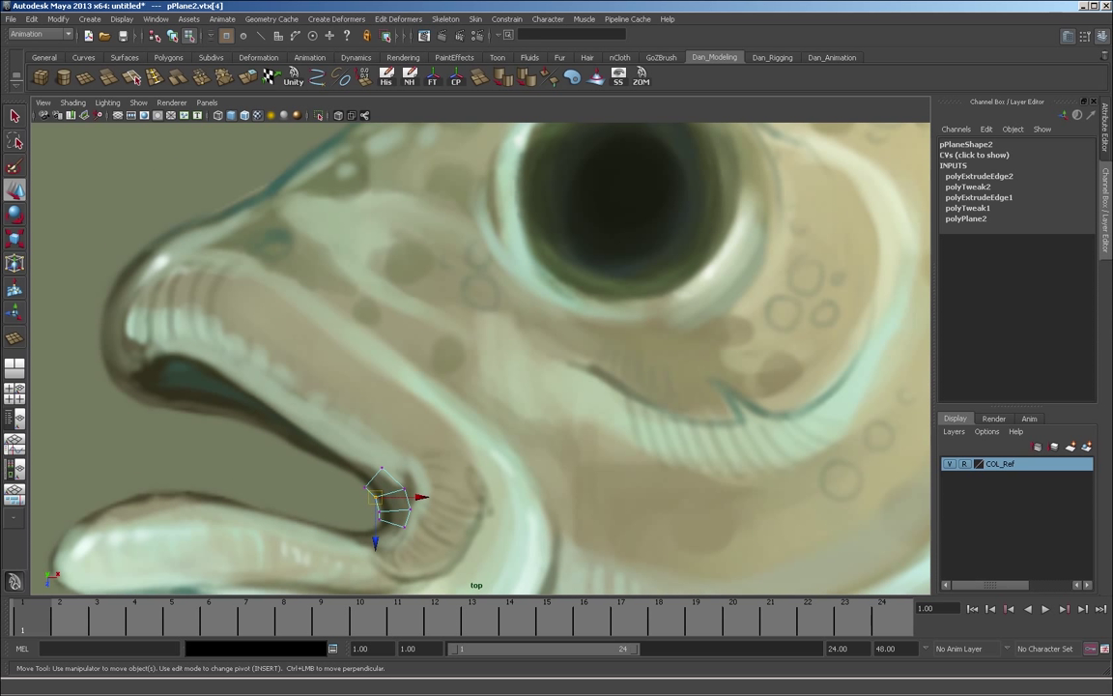
Extrude the strip's end edge toward the upper lip, rotating and moving it to about X -10.36, Z 1.52.
key("F10")
left_click(374, 478)
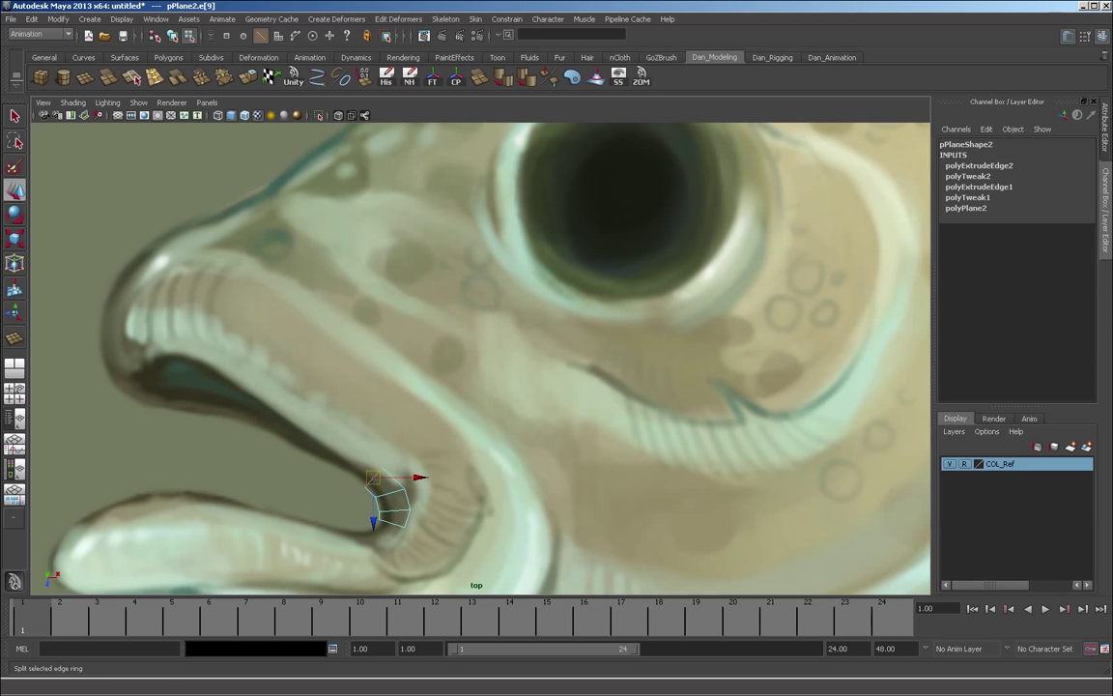
left_click(249, 77)
left_click_drag(373, 478, 349, 465)
key("e")
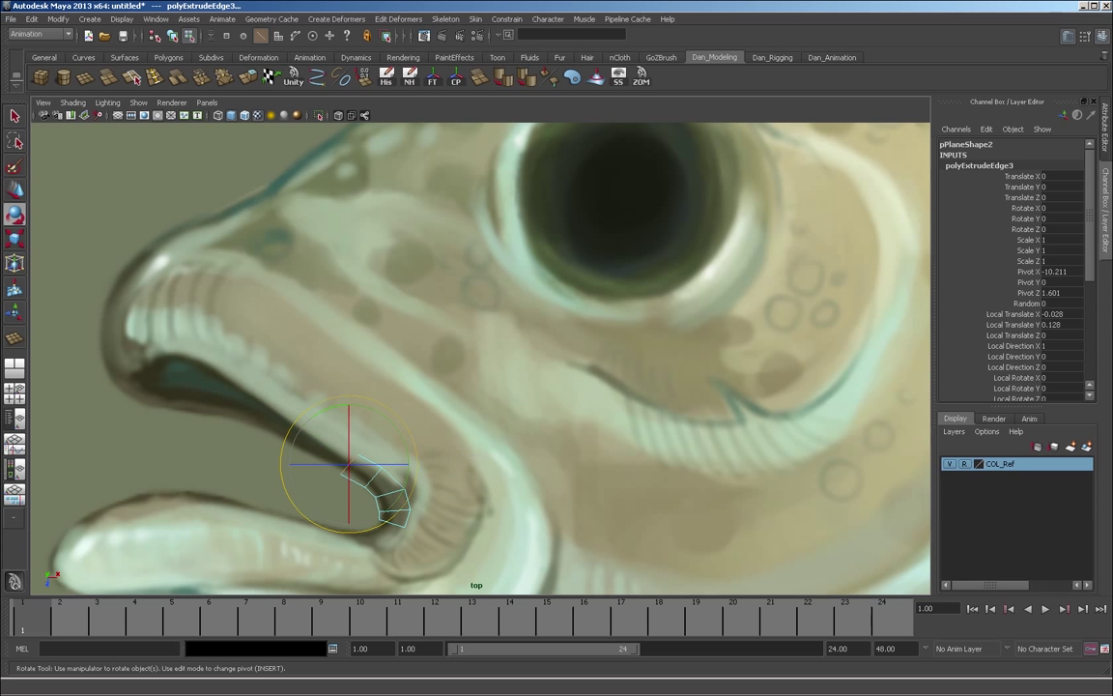
key("w")
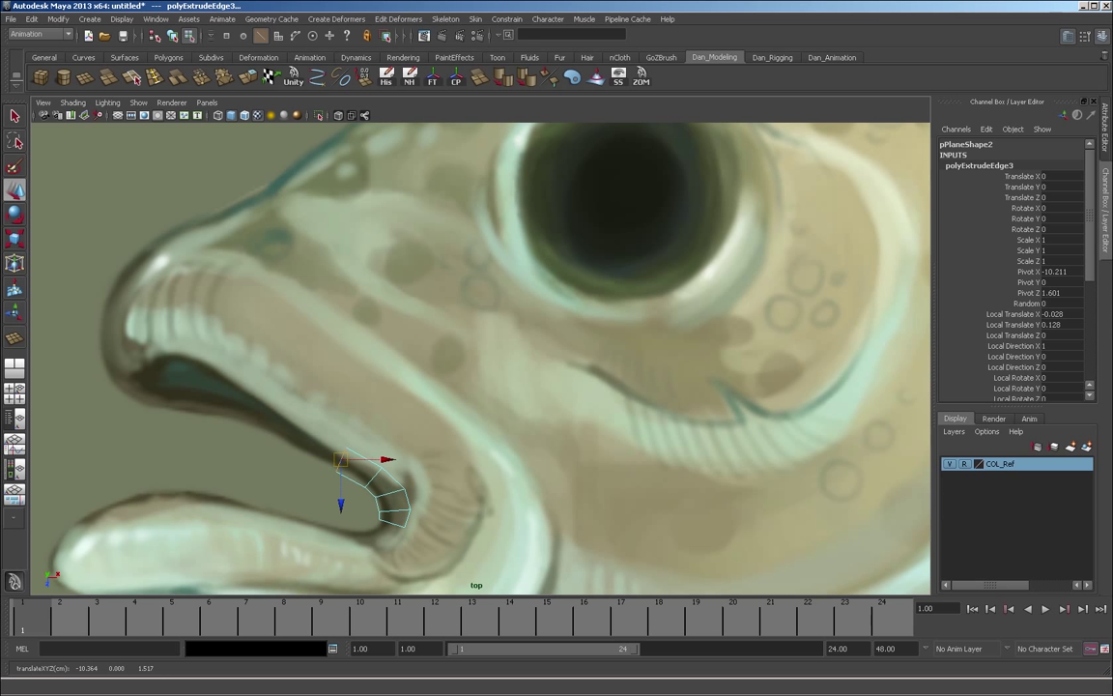
Extrude another, longer segment forward along the upper inner lip and rotate its end edge to follow the lip line.
key("g")
left_click_drag(340, 459, 292, 439)
left_click(350, 401)
left_click_drag(349, 401, 353, 408)
key("w")
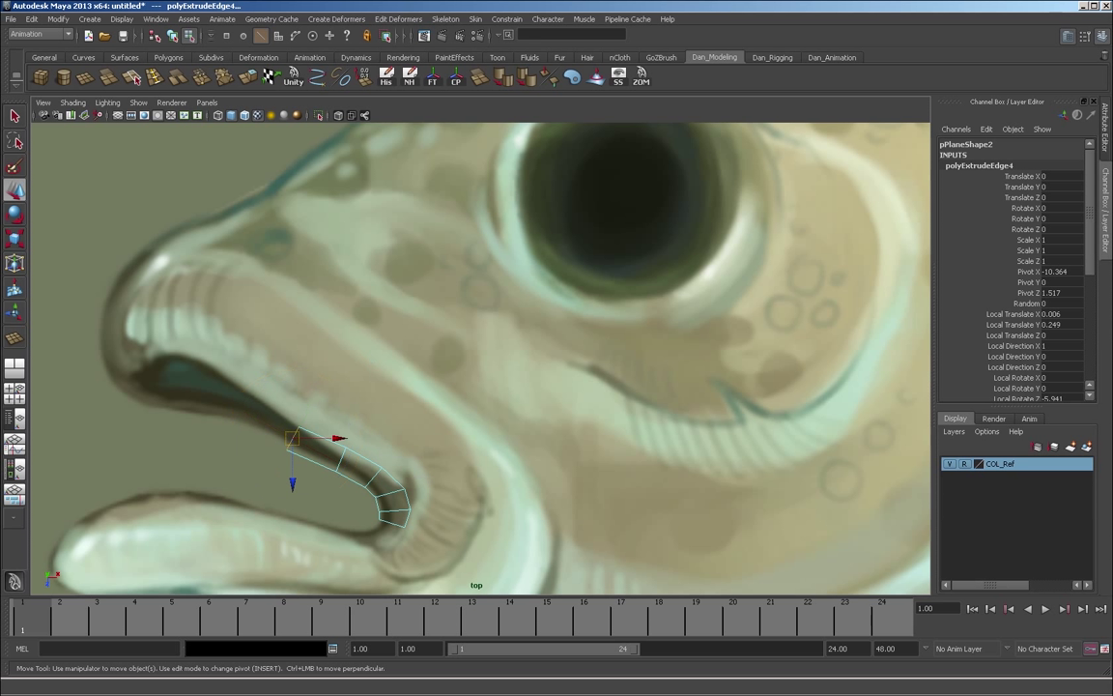
Extrude the strip further toward the snout and fit its end edge to the upper inner lip at about X -10.81, Z 1.30.
key("g")
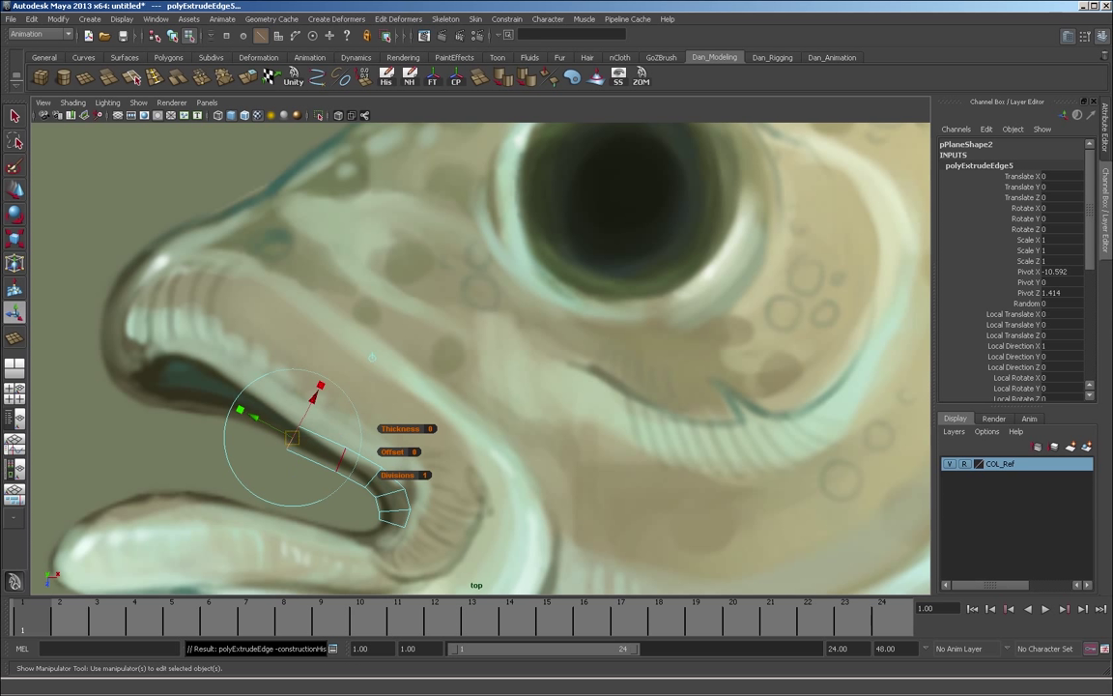
left_click_drag(291, 437, 249, 412)
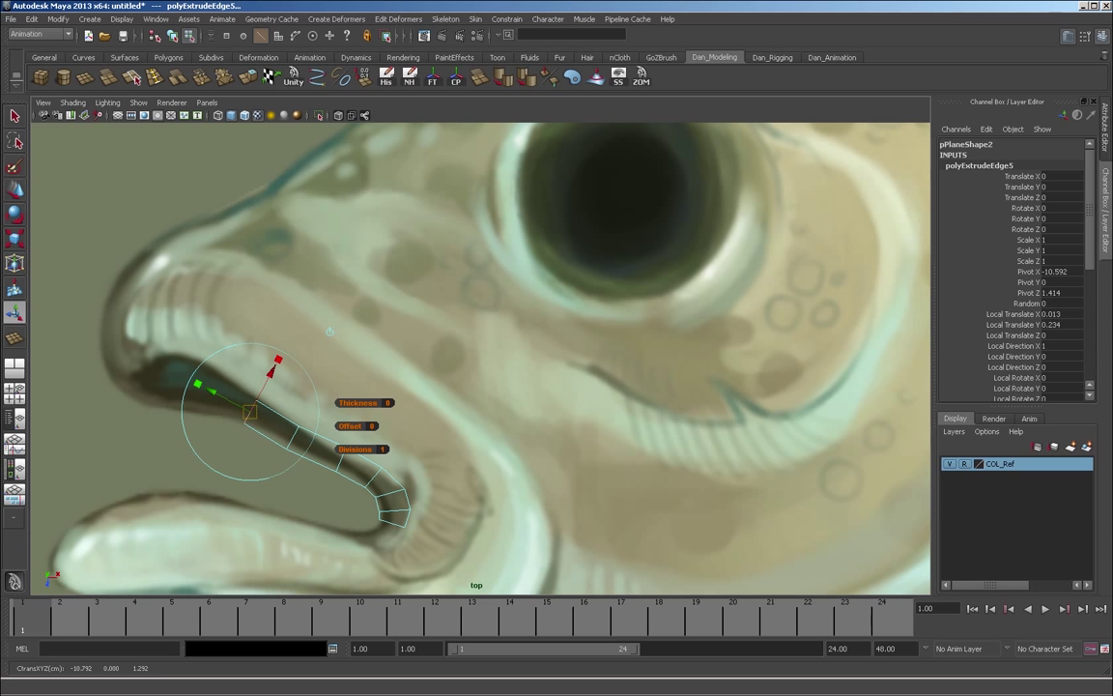
key("e")
left_click_drag(313, 368, 299, 401)
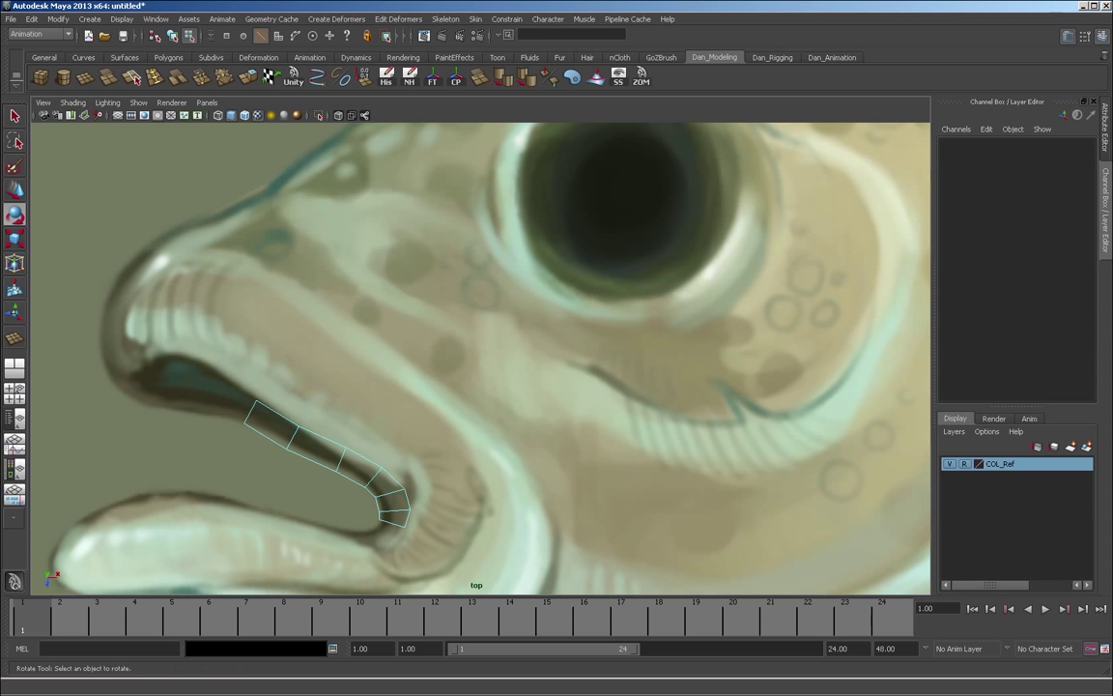
left_click(250, 413)
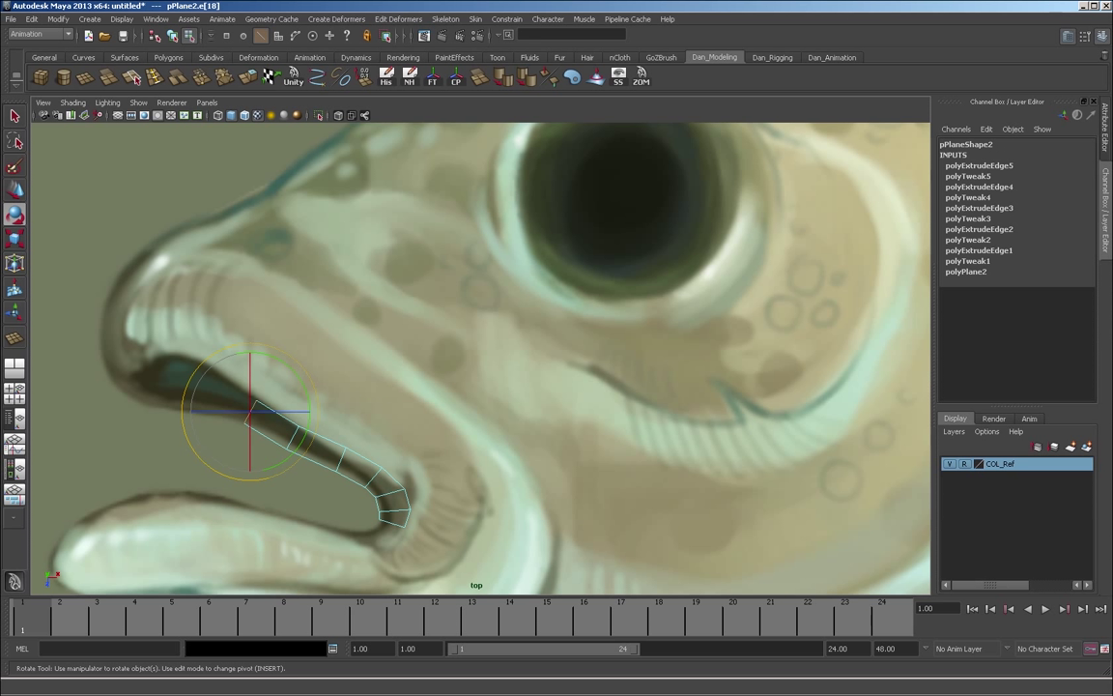
key("w")
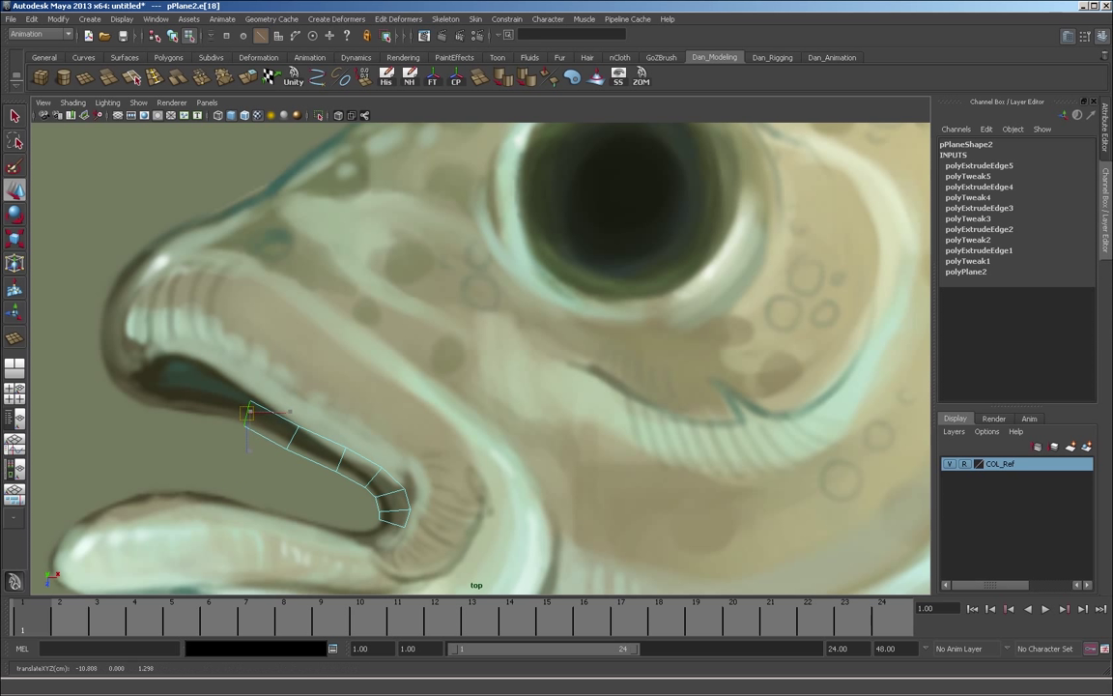
Extrude the strip another segment of about 0.21 units along the upper lip toward the snout and rotate its end edge upright.
left_click_drag(248, 413, 247, 412)
key("g")
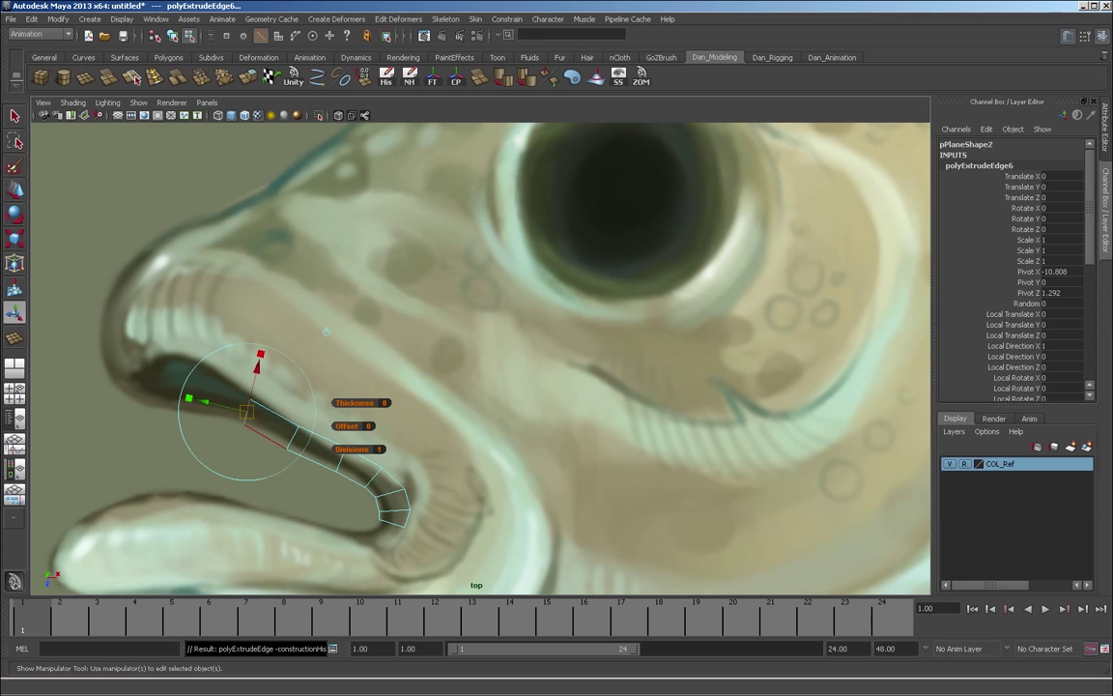
middle_click_drag(326, 332, 281, 326)
key("e")
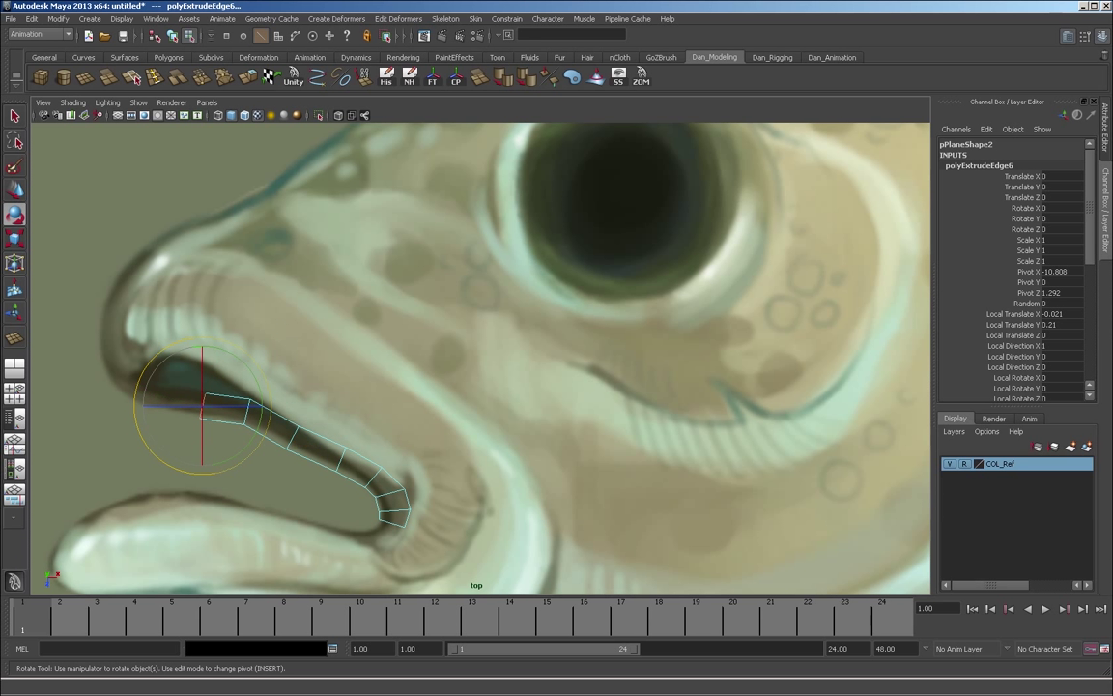
key("w")
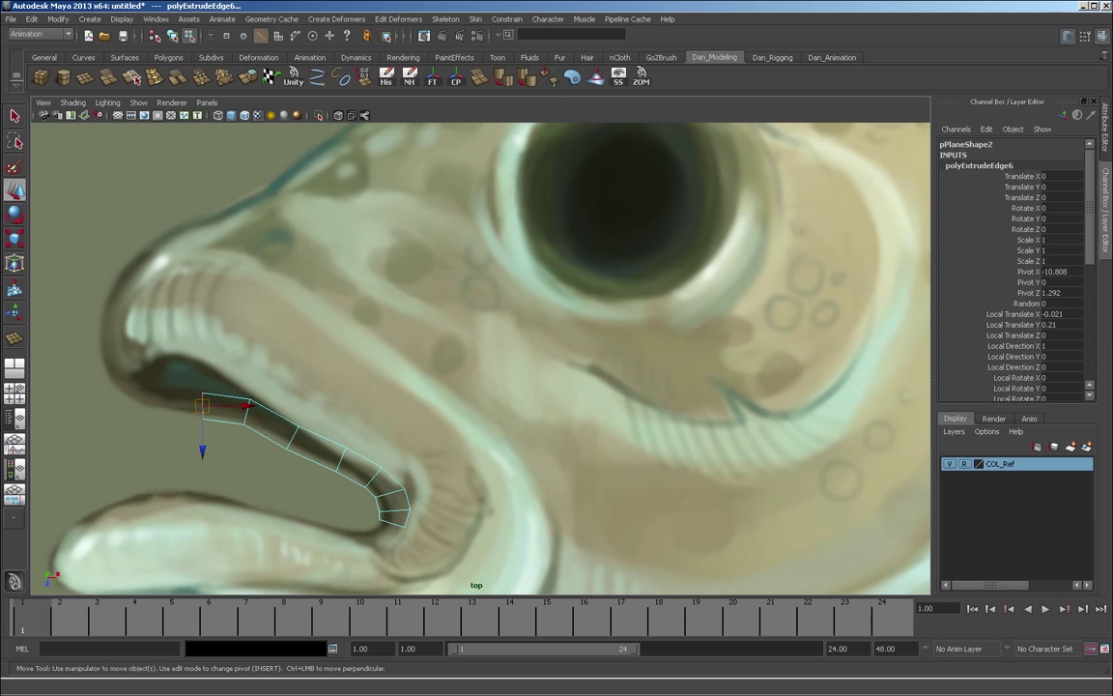
right_click_drag(483, 358, 386, 358, "alt")
middle_click_drag(386, 357, 433, 381, "alt")
right_click_drag(433, 380, 473, 380, "alt")
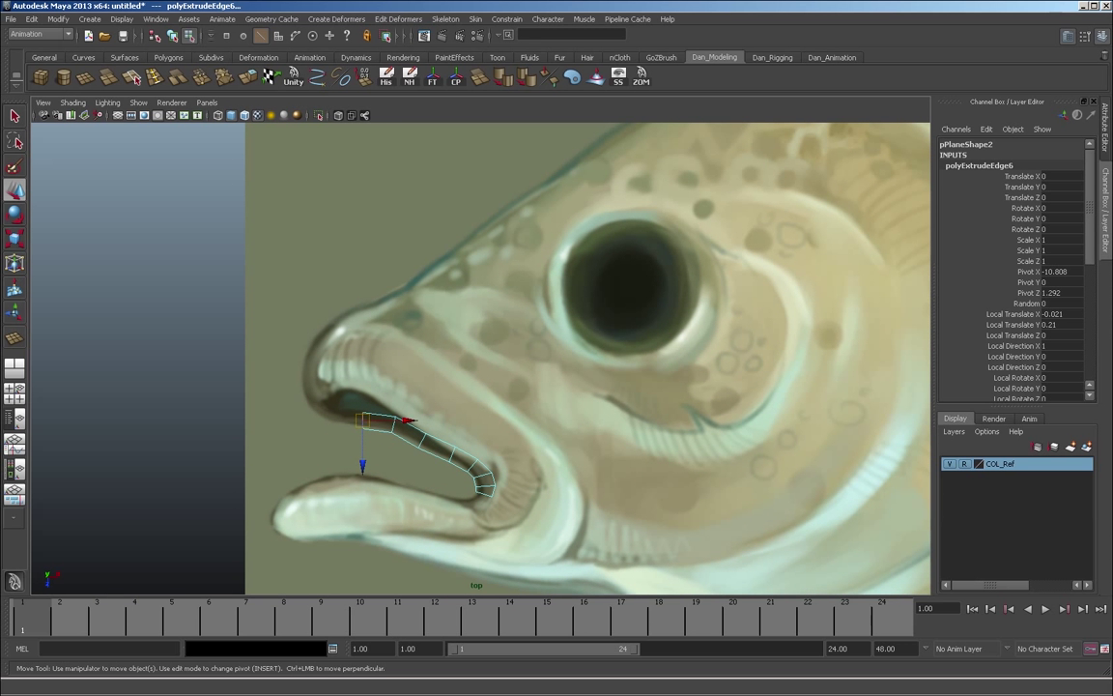
Create a new polygon plane over the front part of the body, just behind the head, spanning back to belly.
scroll(322, 399, "down", 6)
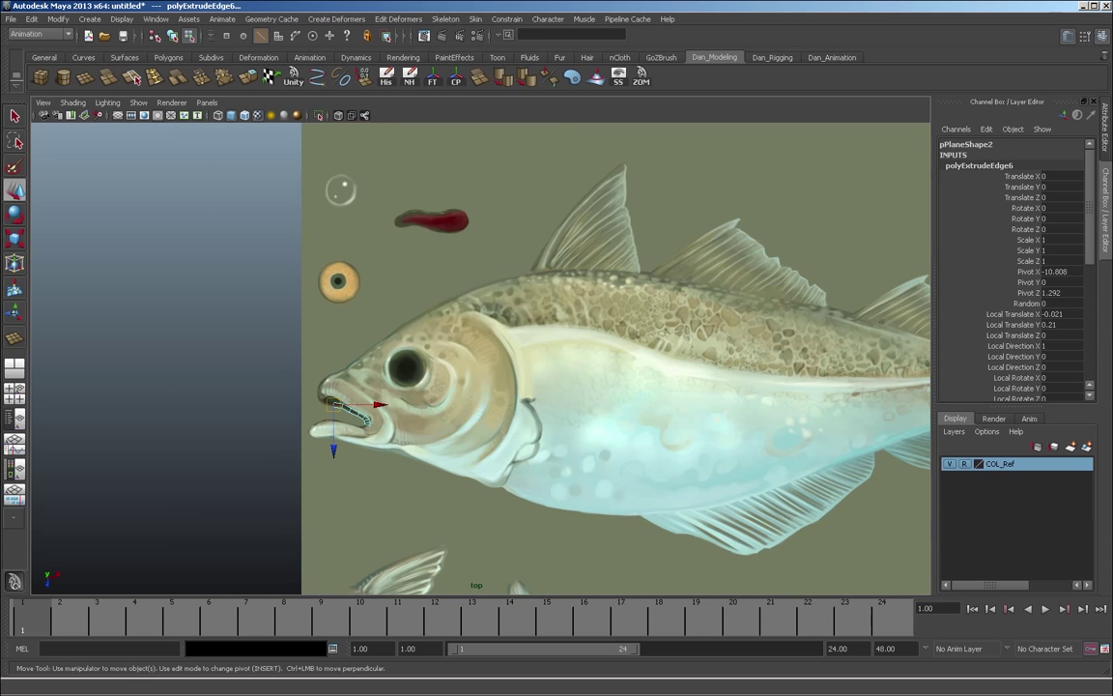
left_click(85, 77)
middle_click_drag(387, 348, 259, 357, "alt")
left_click_drag(392, 283, 536, 528)
Extrude the body plane's rear edge about 3.24 units toward the tail and scale the new edge to about 0.81.
key("F10")
left_click(536, 406)
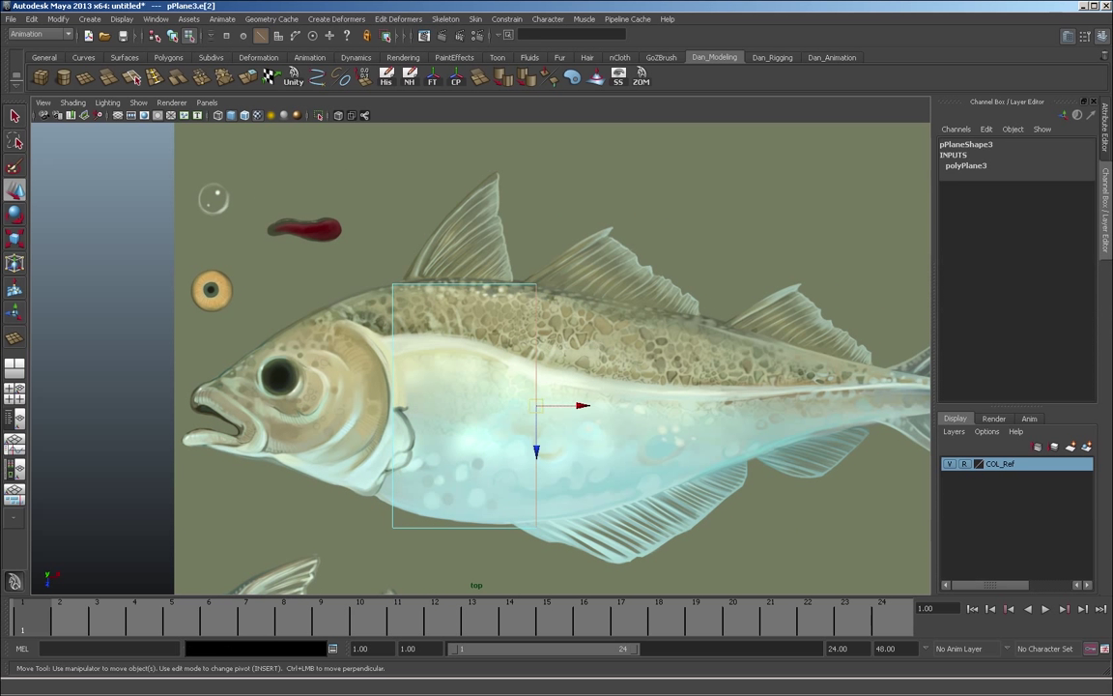
left_click(248, 77)
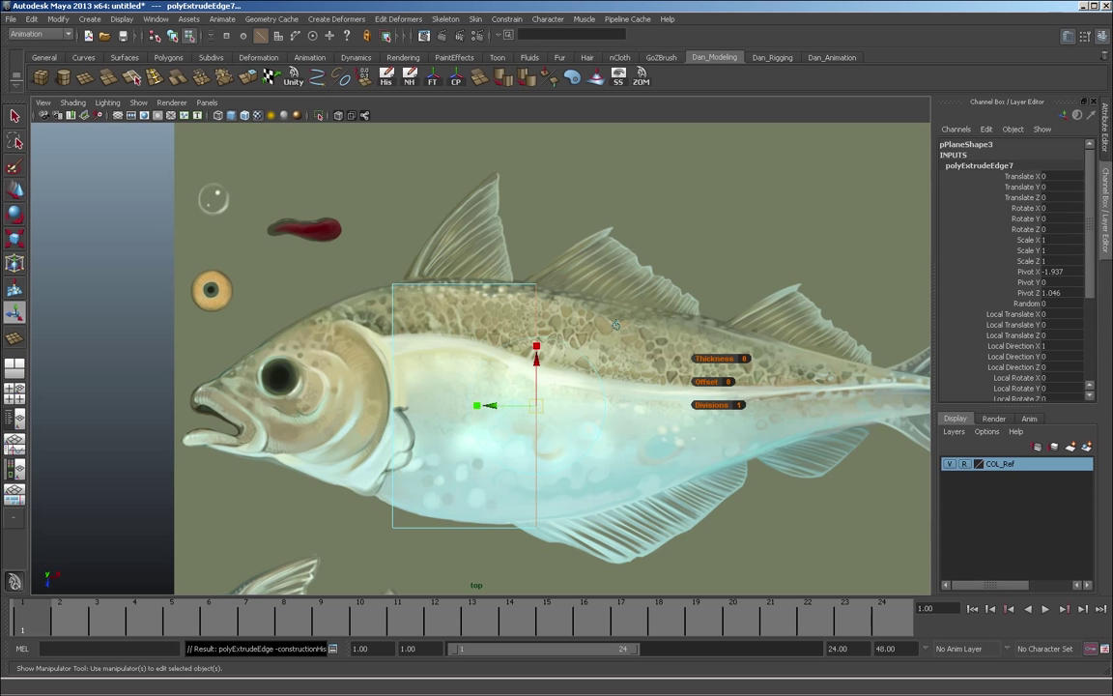
left_click_drag(491, 406, 511, 406)
middle_click_drag(637, 324, 733, 324)
left_click_drag(654, 358, 654, 357)
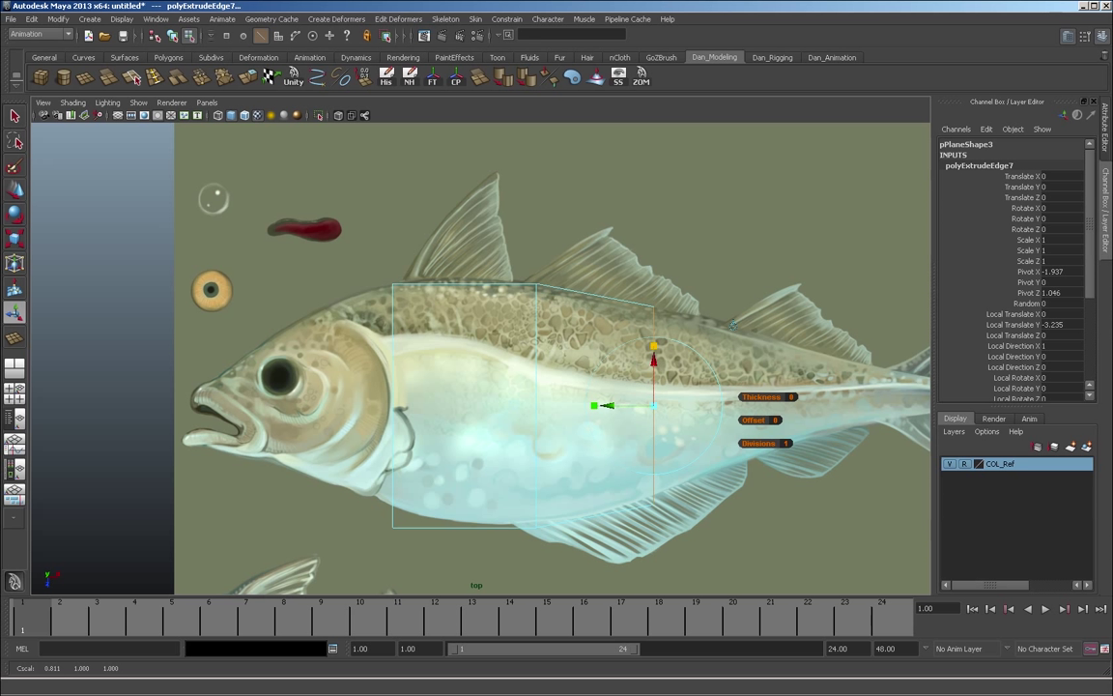
Extrude the body plane in further tapering segments to the tail base and fit their vertices to the body outline.
key("g")
left_click_drag(609, 409, 688, 422)
key("ctrl+z")
left_click_drag(611, 406, 732, 407)
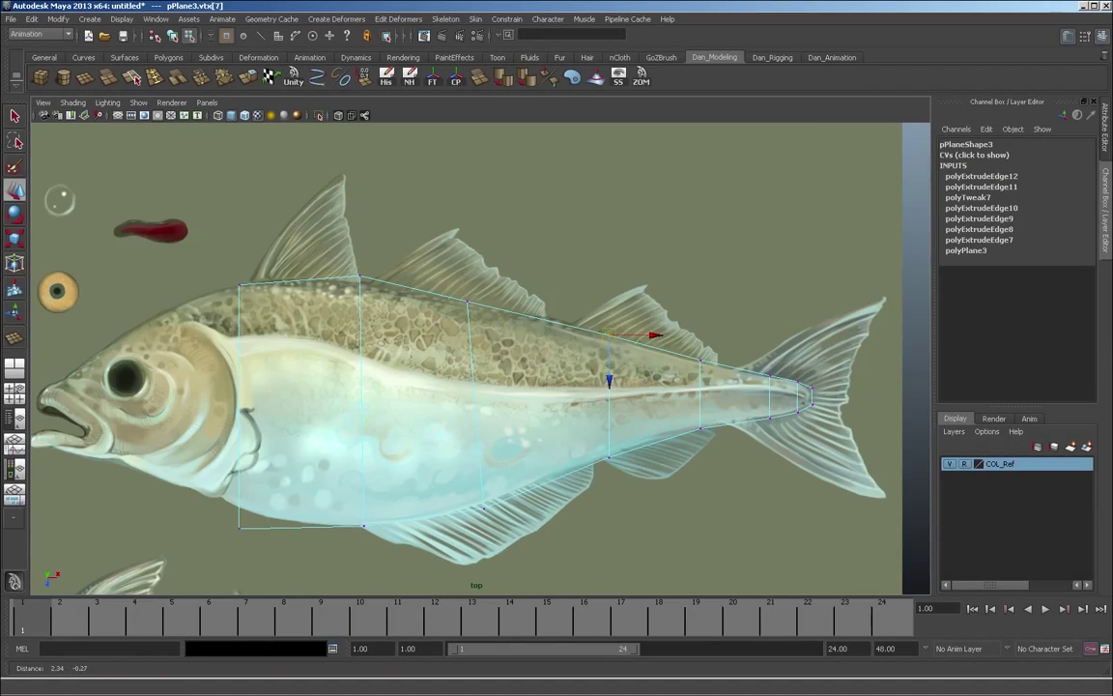
Extrude the body plane's front edge over the rear of the head, placing its lower vertex at about X -7.69, Z 3.37.
middle_click_drag(610, 334, 755, 319, "alt")
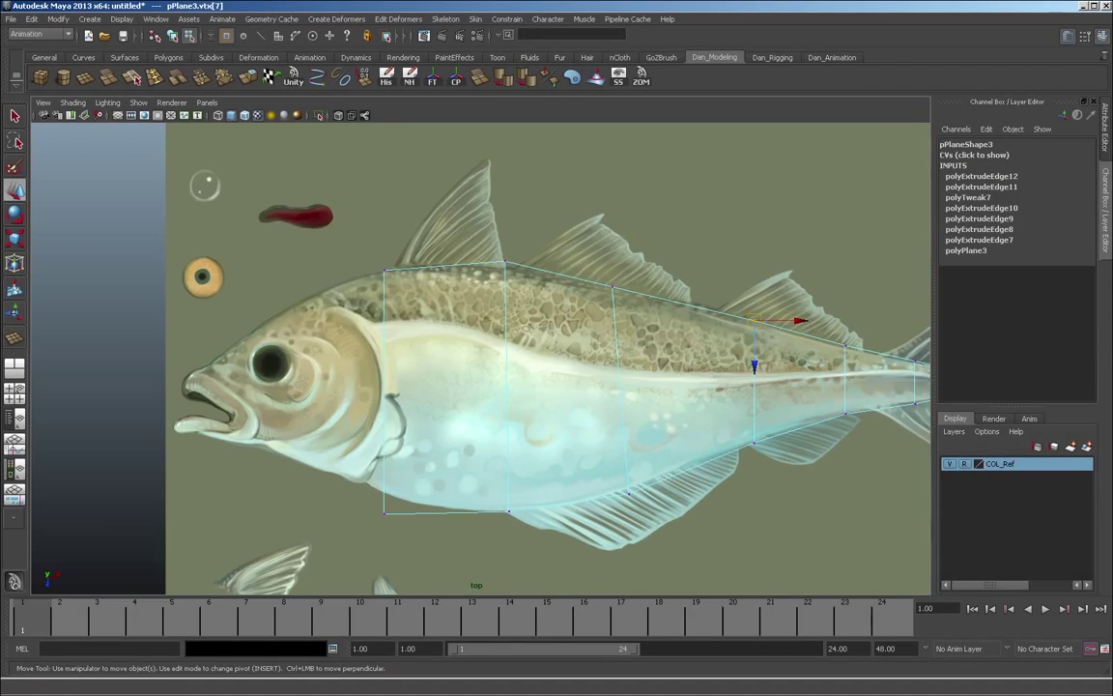
right_click_drag(522, 338, 599, 339, "alt")
middle_click_drag(599, 338, 708, 395, "alt")
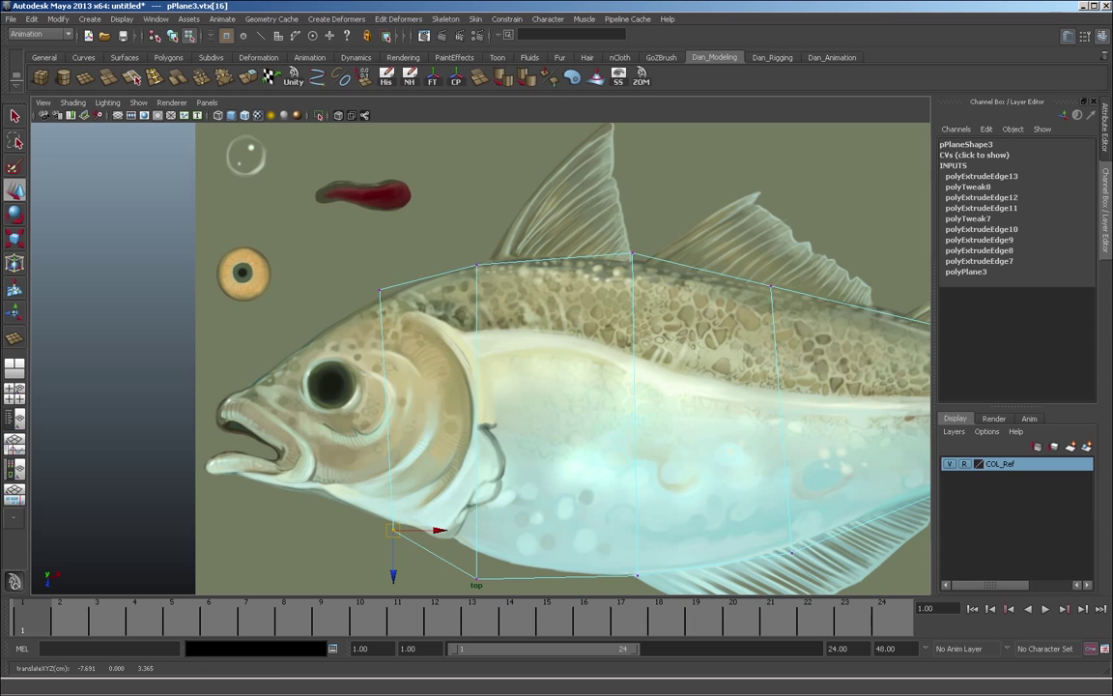
Fit the body plane's belly and back vertices behind the head to the outline, and its upper front vertex to about X -7.97, Z -1.70.
left_click(477, 578)
middle_click_drag(476, 578, 462, 546, "alt")
left_click_drag(462, 546, 461, 529)
left_click(462, 233)
left_click_drag(462, 233, 462, 228)
left_click(365, 258)
left_click_drag(365, 258, 365, 261)
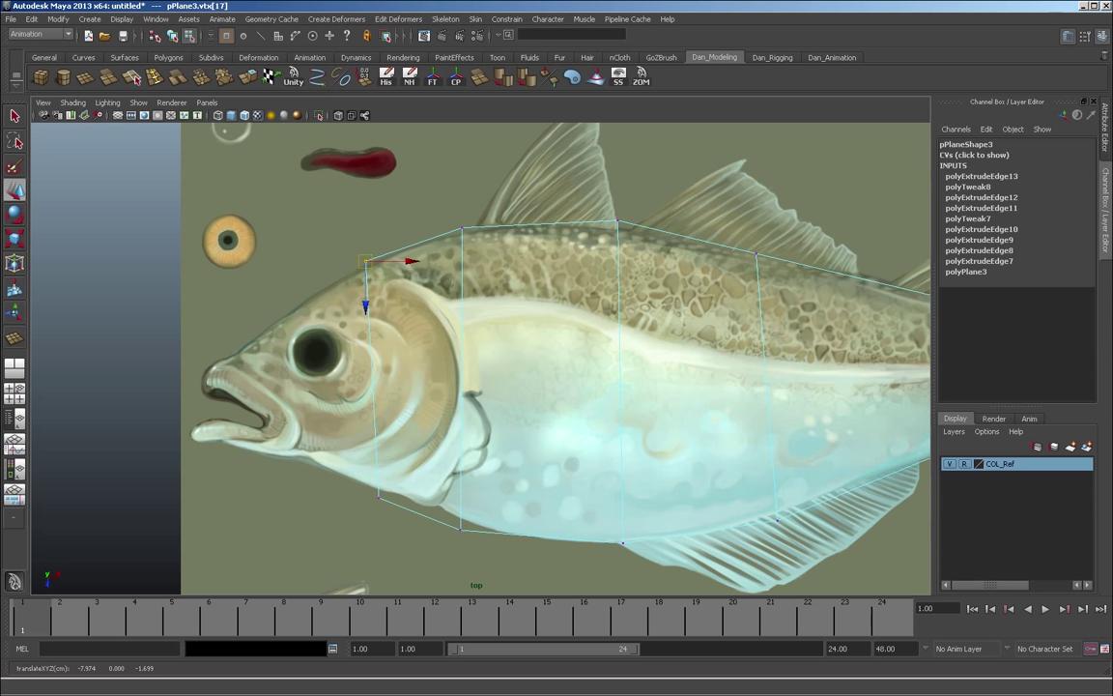
Return to object mode and enable Wireframe on Shaded so both unselected meshes stay visible over the reference.
key("F8")
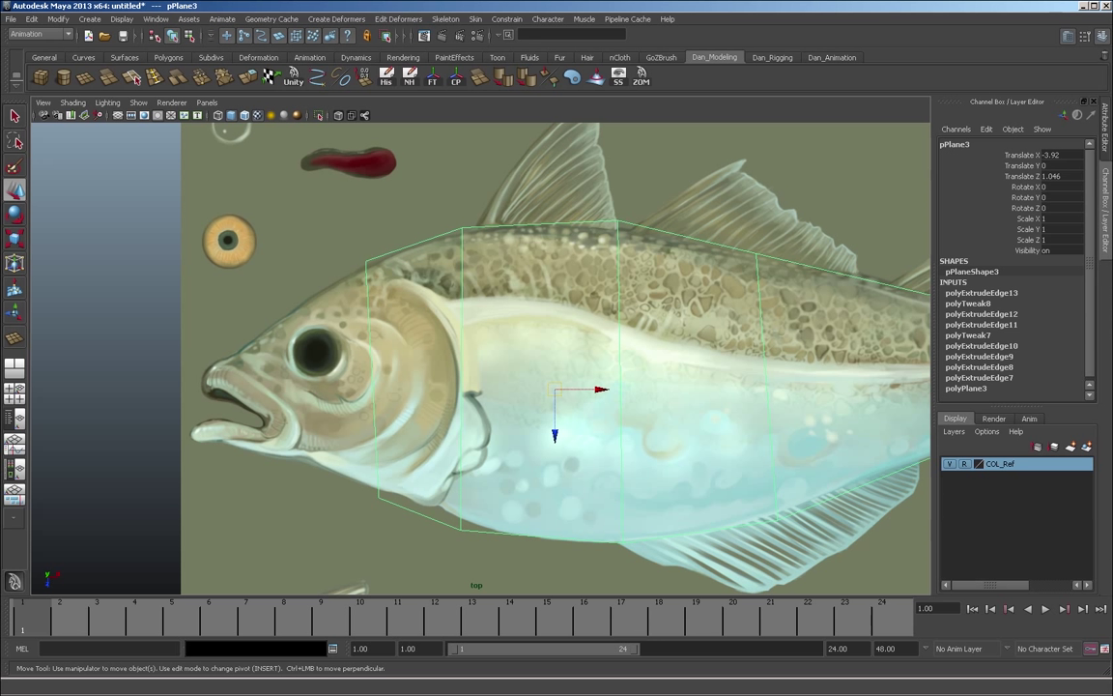
left_click(249, 410)
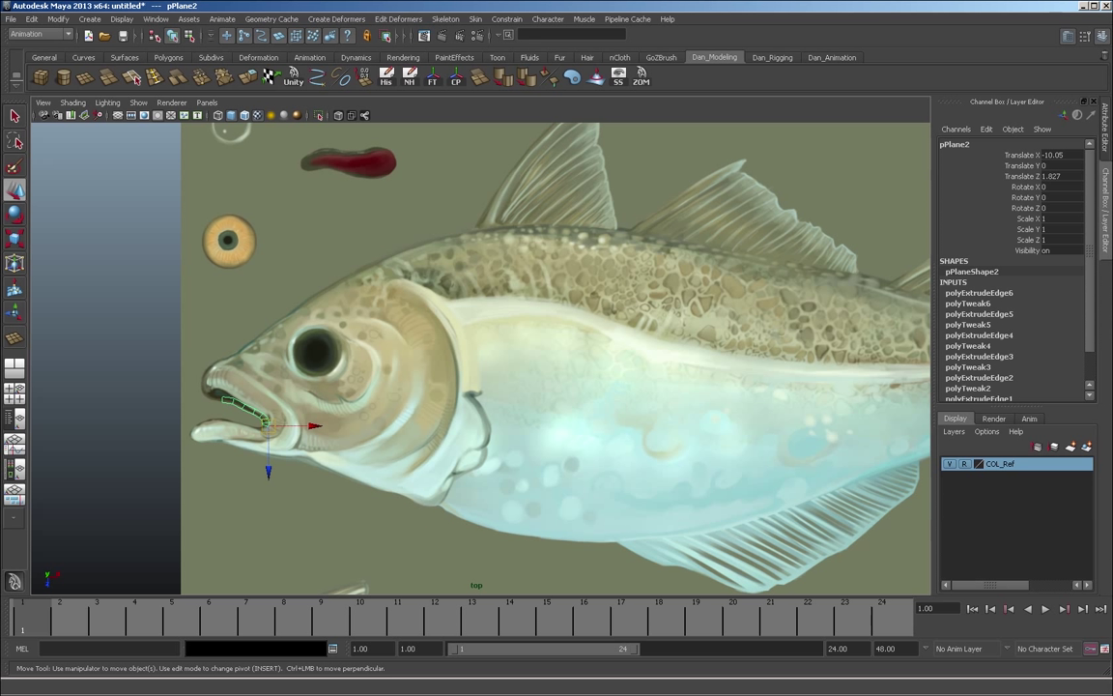
left_click(223, 373)
left_click(250, 410)
left_click_drag(646, 309, 648, 311)
left_click(72, 103)
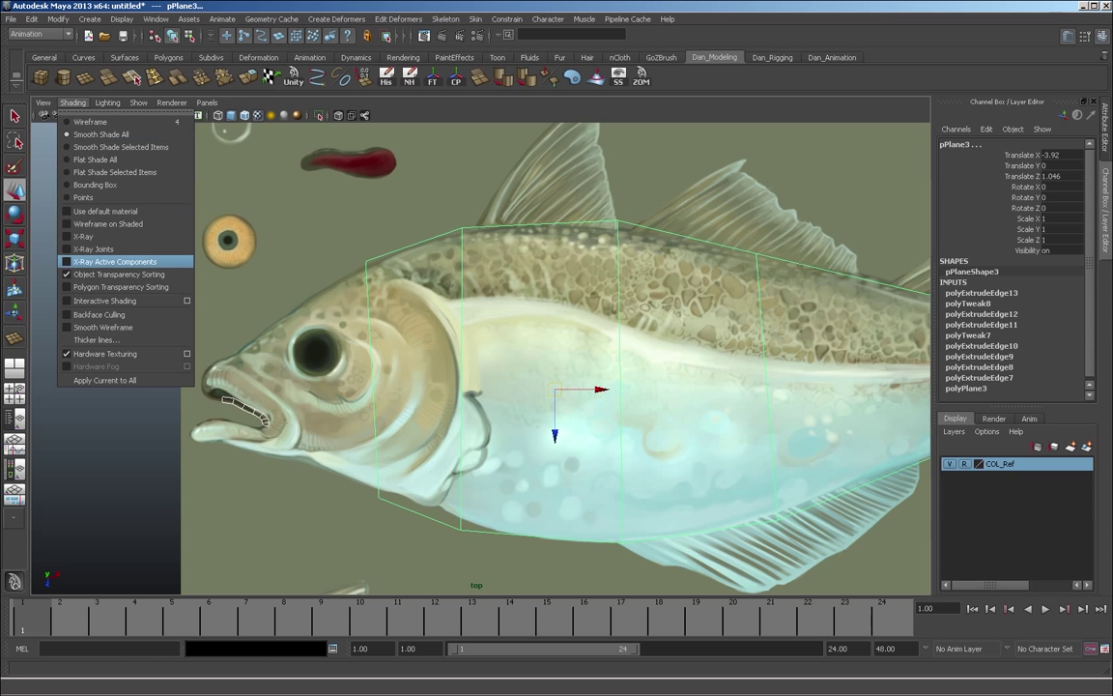
left_click(108, 224)
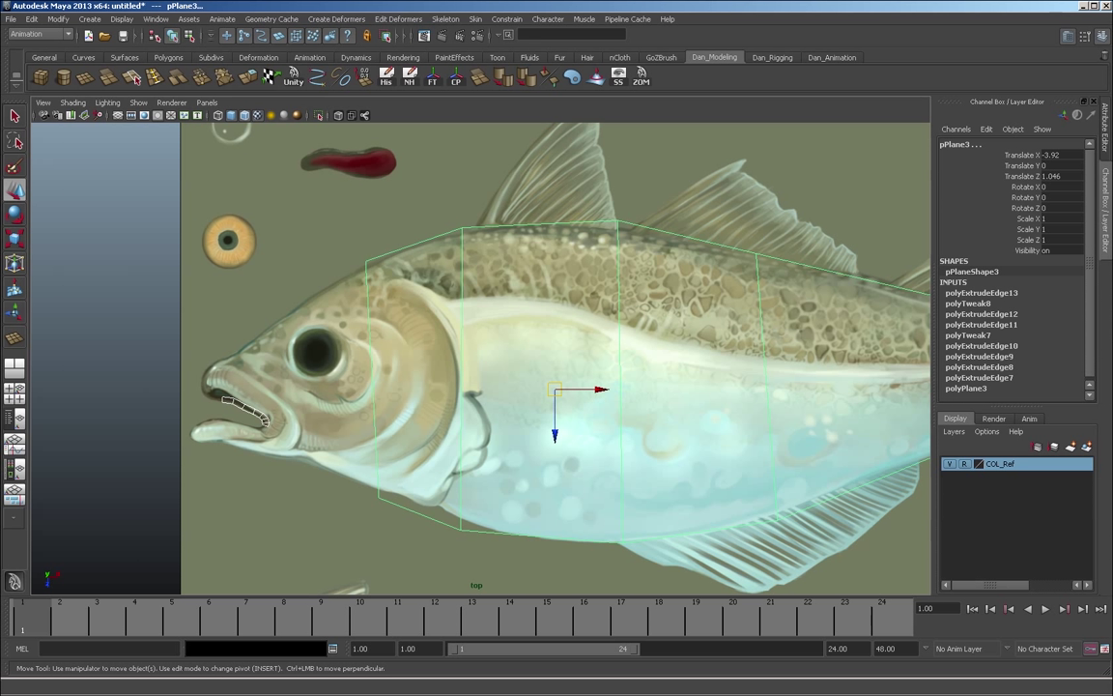
left_click(328, 212)
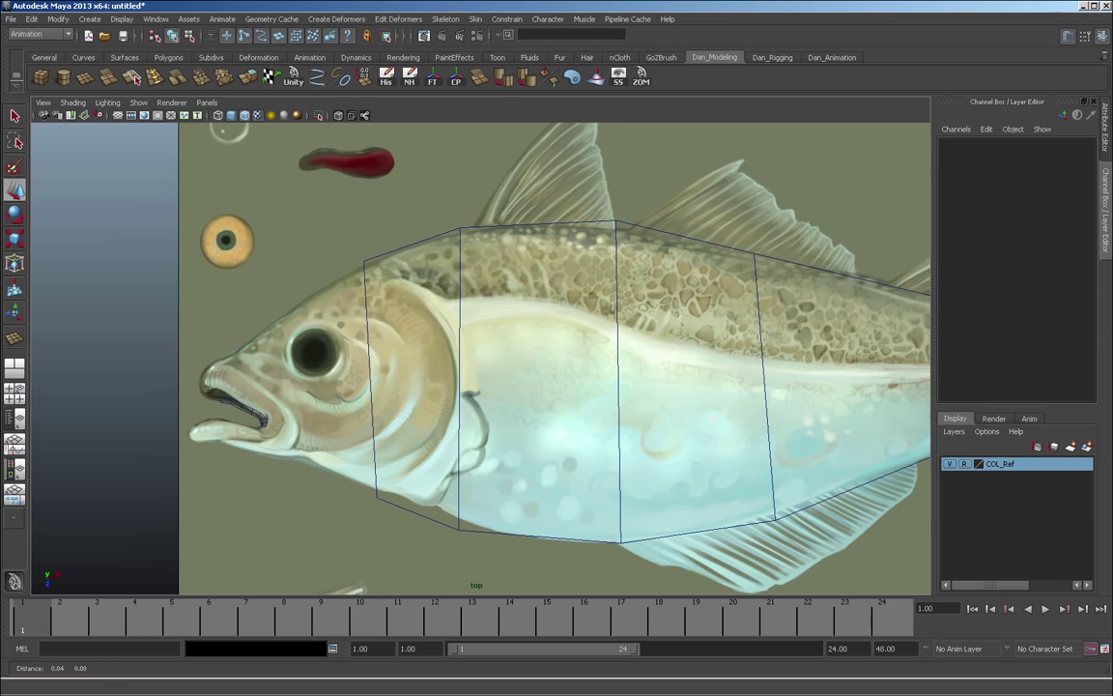
Extrude the mouth strip's front edge about 0.21 units toward the snout and rotate it to follow the upper lip.
middle_click_drag(599, 338, 763, 326, "alt")
right_click_drag(541, 338, 676, 338, "alt")
middle_click_drag(541, 338, 663, 347, "alt")
right_click_drag(662, 347, 764, 350, "alt")
right_click_drag(456, 471, 394, 469)
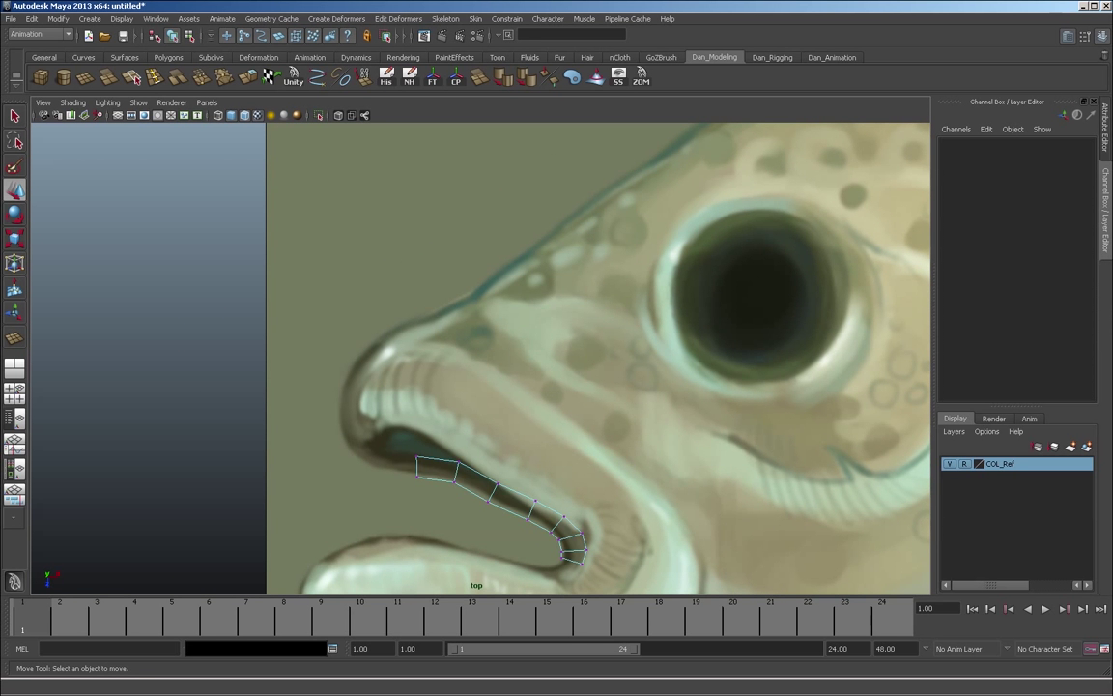
left_click_drag(406, 466, 382, 463)
left_click(225, 76)
left_click(415, 418)
key("e")
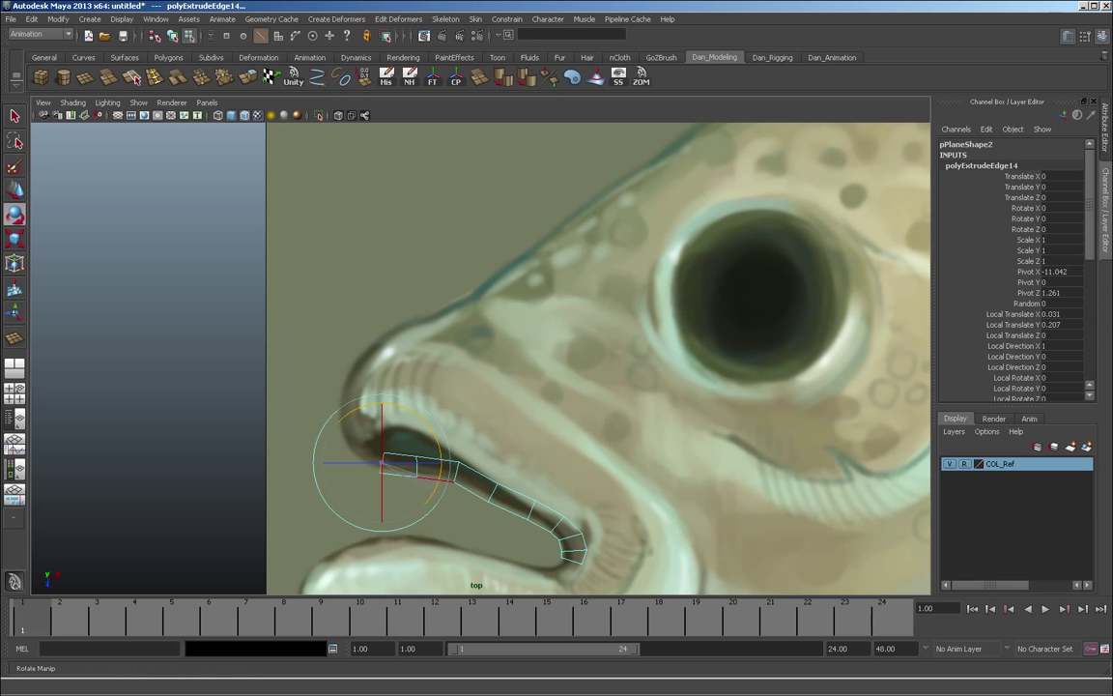
Continue extruding the strip to the lower tip of the snout, ending at about X -11.43, Z 1.14.
key("g")
left_click(387, 417)
mouse_move(382, 463)
left_mouse_down()
mouse_move(352, 447)
mouse_move(406, 470)
left_mouse_up()
key("e")
key("g")
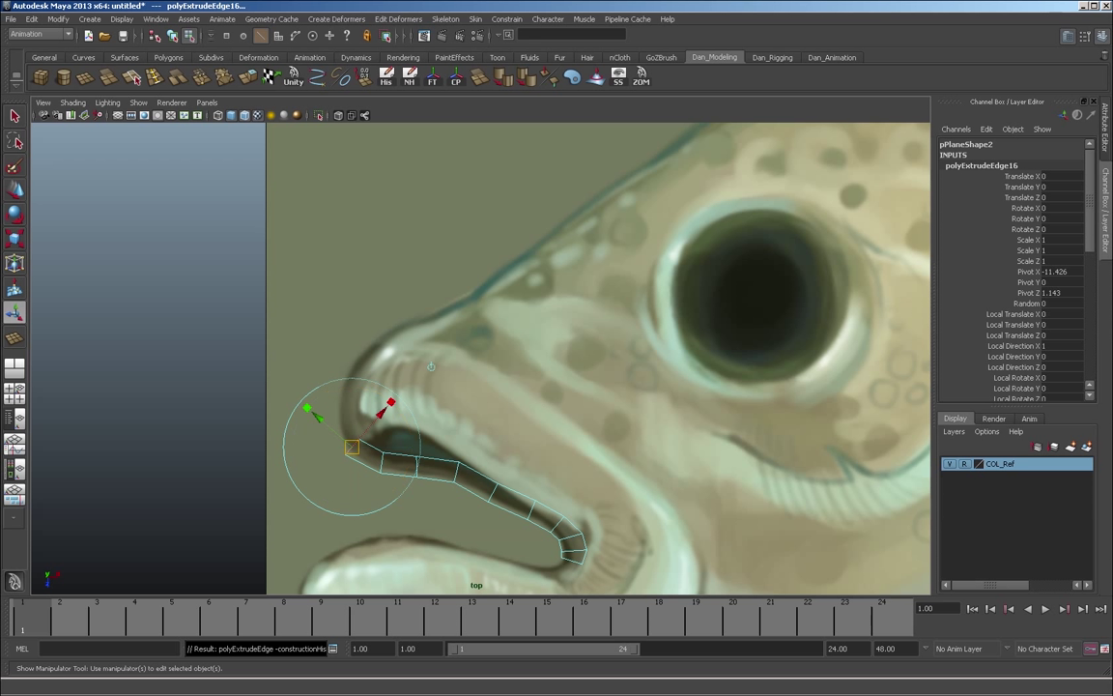
Extrude the strip around the snout tip and onto the top of the snout, to about X -10.91, Z 0.34.
left_click_drag(353, 444, 337, 409)
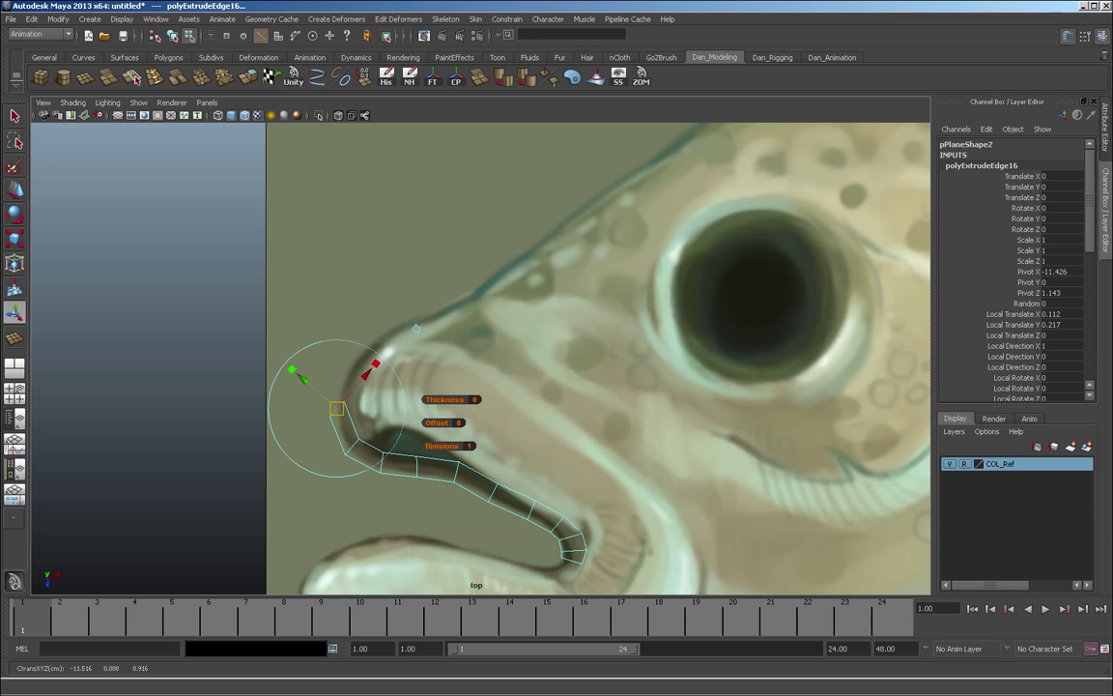
key("e")
key("w")
key("g")
key("e")
left_click_drag(337, 409, 406, 328)
key("g")
key("g")
middle_click_drag(433, 312, 339, 321, "alt")
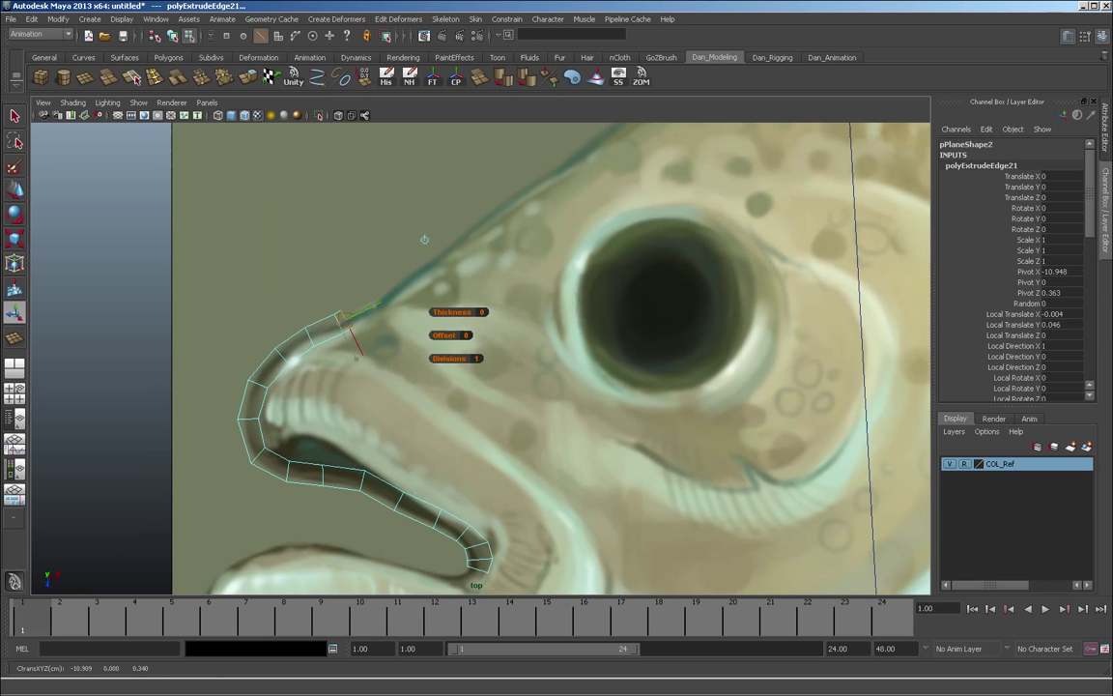
Extrude longer strip segments up the forehead outline toward the upper front corner of the body plane.
key("g")
left_click_drag(377, 301, 426, 265)
middle_click_drag(426, 265, 288, 362, "alt")
key("g")
left_click_drag(288, 362, 354, 309)
middle_click_drag(353, 309, 248, 362, "alt")
left_click_drag(248, 362, 414, 260)
middle_click_drag(517, 208, 439, 145, "alt")
key("w")
middle_click_drag(330, 204, 453, 204, "alt")
Extrude the strip's lower end edge around the mouth corner toward the lower lip and scale it to the strip's width.
scroll(480, 358, "up", 3)
left_click(449, 492)
key("g")
left_click_drag(449, 492, 439, 504)
key("w")
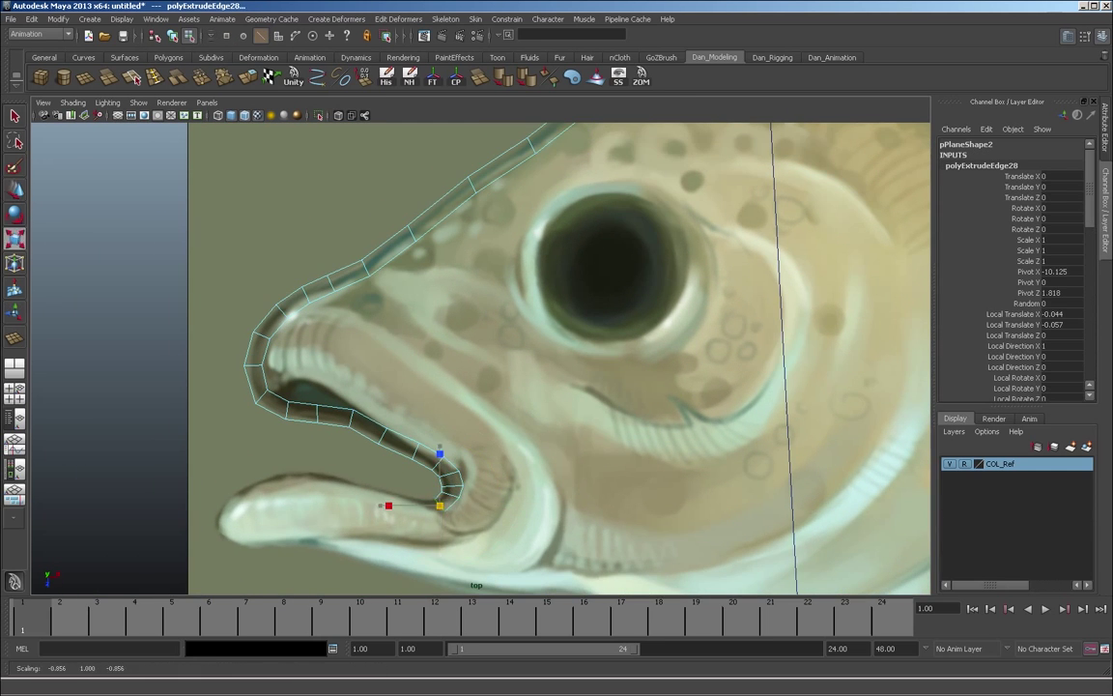
Extrude the strip forward from the mouth corner along the upper edge of the lower lip.
scroll(440, 504, "up", 2)
key("g")
left_click_drag(520, 477, 504, 475)
key("g")
left_click_drag(504, 475, 404, 447)
Extrude short segments around the tip of the lower jaw, rotating and moving each end edge to follow the lip outline.
key("e")
key("g")
key("g")
key("g")
left_click_drag(404, 447, 342, 519)
key("w")
key("e")
key("g")
key("g")
key("g")
key("g")
key("w")
Extrude the strip back along the underside of the lower jaw to about X -10.78, Z 2.22.
key("g")
key("g")
key("g")
left_click_drag(342, 519, 399, 523)
key("g")
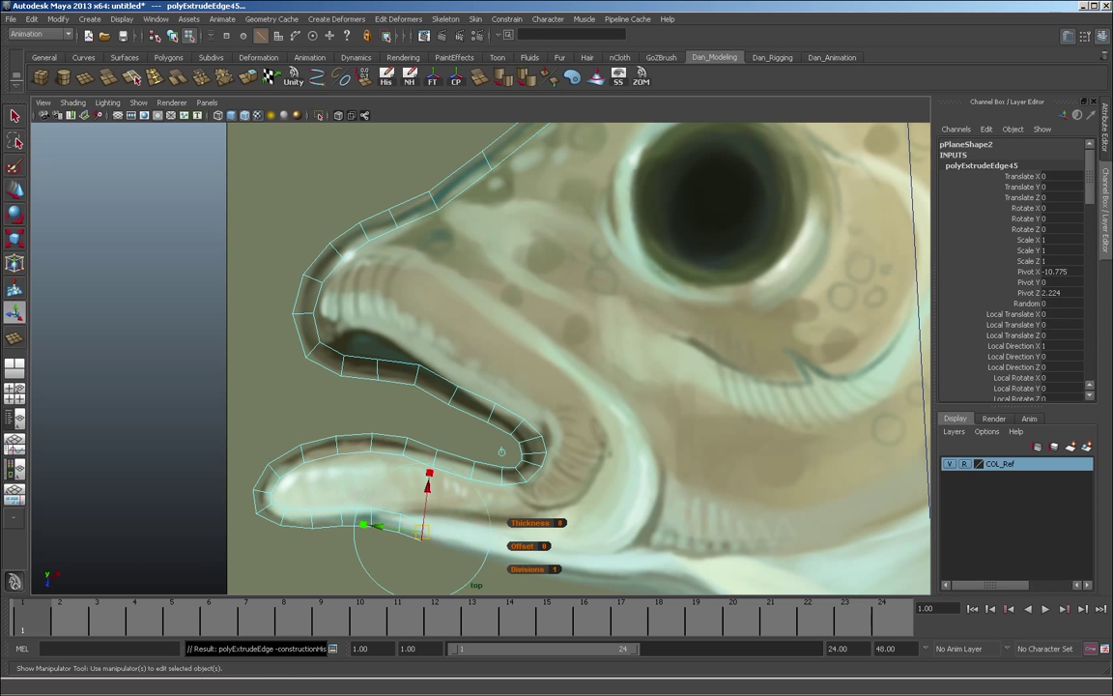
Extrude more segments along the chin and move the end edge to about X -10.09, Z 2.42.
key("e")
left_click_drag(422, 531, 535, 564)
key("g")
key("g")
middle_click_drag(539, 564, 357, 520, "alt")
key("w")
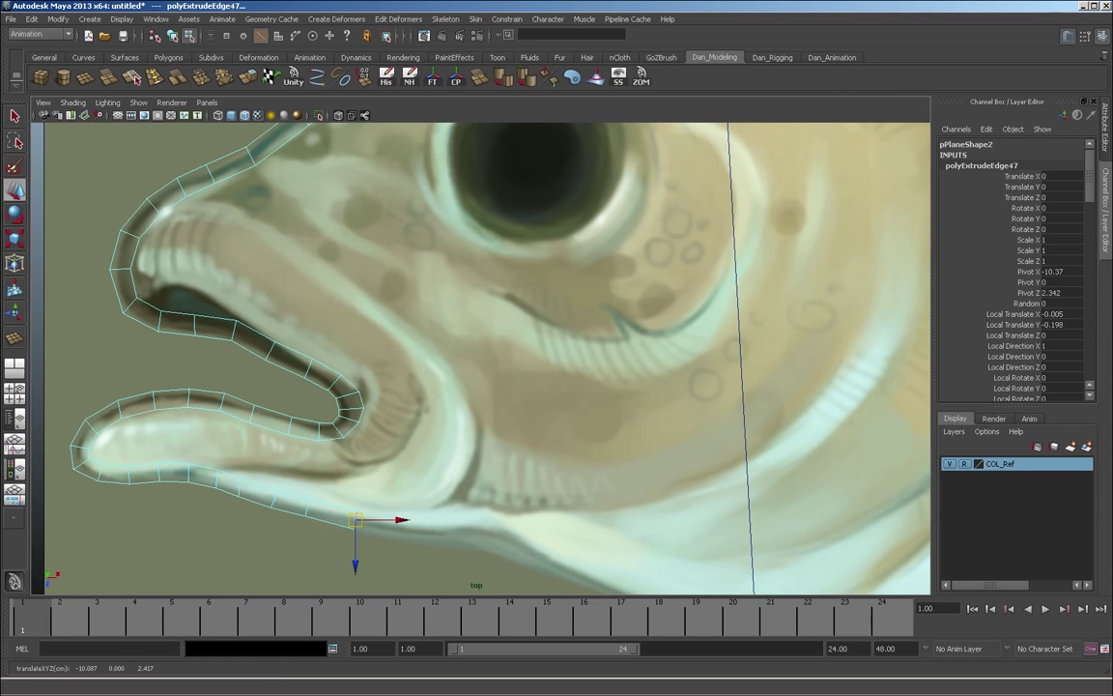
Extrude the strip farther back below the chin and adjust its last vertices to the outline.
key("g")
left_click_drag(305, 513, 355, 521)
key("g")
left_click_drag(356, 522, 407, 530)
key("w")
key("F9")
left_click_drag(340, 487, 383, 532)
left_click_drag(294, 522, 382, 544)
Extrude the strip along the throat to the lower front corner of the body plane.
key("F10")
left_click(295, 519)
key("g")
key("g")
key("g")
middle_click_drag(490, 565, 403, 506, "alt")
key("g")
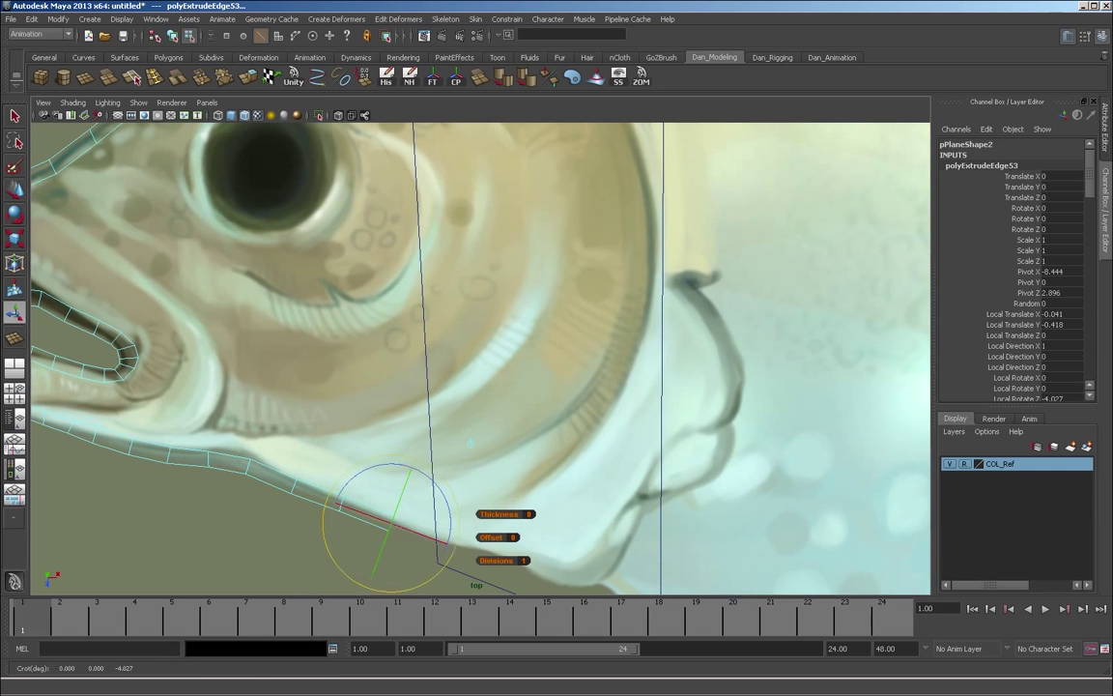
Try inserting edge loops across the long forehead segments of the strip, and undo them.
scroll(440, 387, "down", 5)
middle_click_drag(440, 323, 440, 396, "alt")
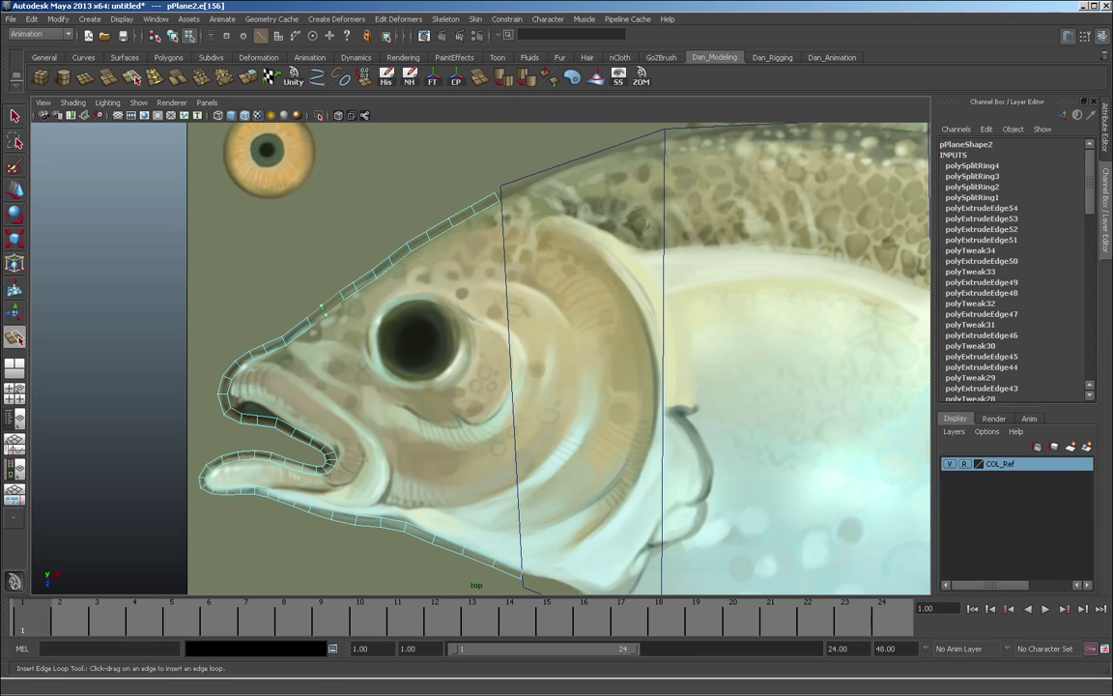
key("ctrl+z")
key("ctrl+z")
key("ctrl+z")
key("ctrl+z")
Shift a pair of forehead strip vertices along the head outline and insert edge loops in the long forehead segments.
key("w")
key("F9")
left_click_drag(433, 201, 468, 242)
mouse_move(450, 222)
left_mouse_down()
mouse_move(409, 245)
mouse_move(435, 230)
left_mouse_up()
key("g")
left_click(406, 248)
key("w")
key("g")
left_click(338, 296)
key("w")
Extrude the inner edges of the lower lip strip inward to fill the lower jaw with faces.
scroll(481, 357, "down", 2)
middle_click_drag(503, 357, 356, 348, "alt")
scroll(480, 358, "up", 5)
middle_click_drag(290, 386, 580, 348, "alt")
key("q")
key("ctrl+e")
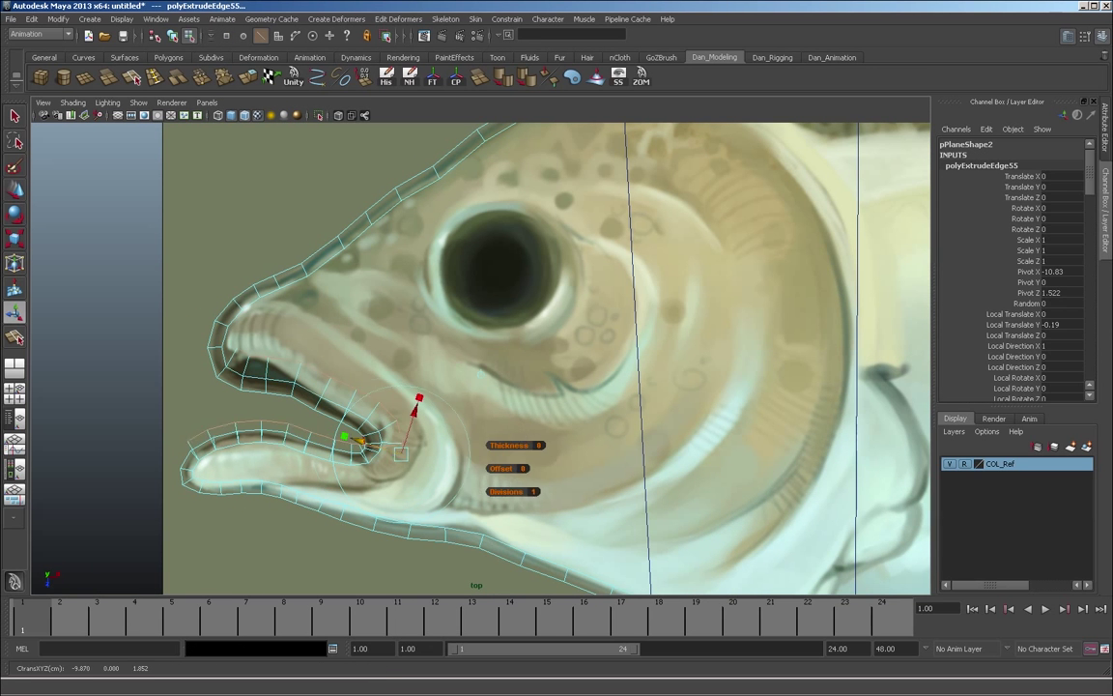
key("ctrl+z")
key("ctrl+e")
left_click(249, 440)
key("ctrl+e")
Reposition the newly extruded lower jaw vertices and merge the overlapping ones with the neighbouring strip.
scroll(480, 358, "up", 3)
key("q")
middle_click_drag(387, 445, 445, 334, "alt")
key("w")
left_click(219, 306)
scroll(480, 357, "up", 4)
key("F10")
left_click(307, 429)
key("F9")
key("q")
left_click_drag(317, 427, 333, 444)
key("w")
middle_click_drag(444, 425, 347, 424, "alt")
Extrude another row of faces inward around the mouth corner and merge its loose vertices.
key("F10")
key("q")
key("ctrl+e")
key("F9")
key("q")
scroll(480, 357, "down", 4)
scroll(481, 358, "up", 2)
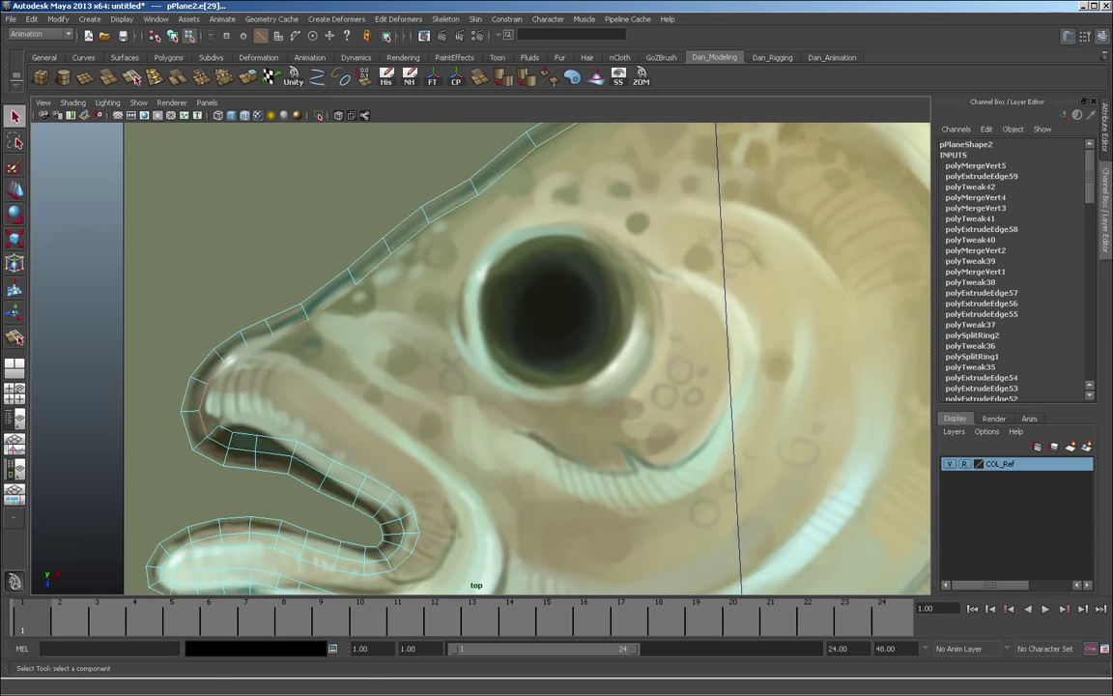
Move the inner vertices of the lower jaw and below the mouth corner to even out the faces.
scroll(481, 357, "up", 2)
scroll(480, 357, "down", 2)
left_click(272, 303)
key("w")
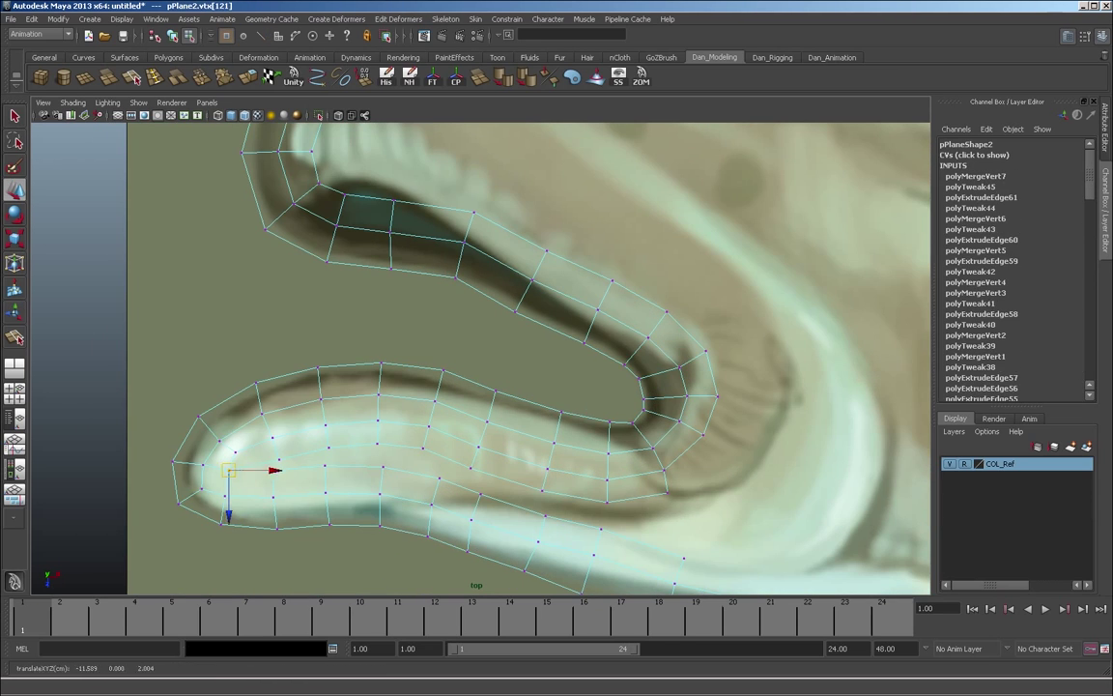
left_click(440, 477)
left_click_drag(464, 462, 477, 475)
left_click_drag(471, 469, 481, 493)
middle_click_drag(481, 494, 385, 470, "alt")
left_click_drag(375, 414, 390, 430)
left_click_drag(382, 422, 394, 428)
left_click_drag(368, 488, 383, 503)
left_click_drag(376, 495, 381, 497)
left_click_drag(384, 420, 400, 440)
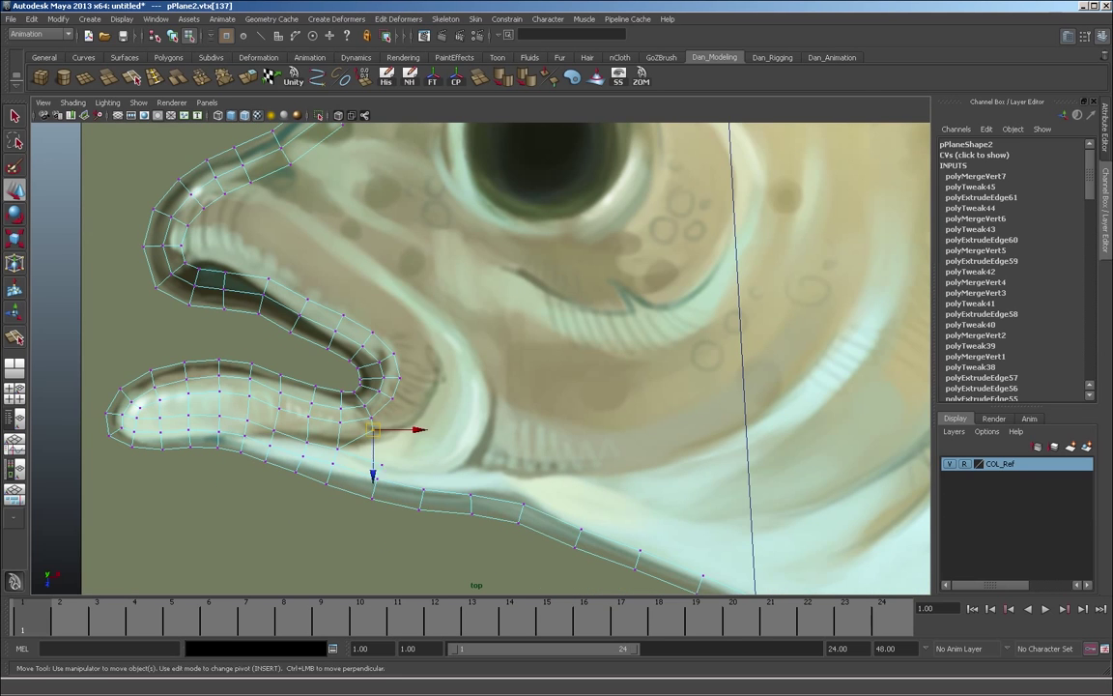
Extrude the upper lip's inner edges up into the snout to add more rows of faces.
mouse_move(483, 358)
middle_mouse_down("alt")
mouse_move(409, 395)
mouse_move(469, 365)
middle_mouse_up("alt")
mouse_move(481, 358)
right_mouse_down("alt")
mouse_move(438, 370)
mouse_move(480, 358)
right_mouse_up("alt")
middle_click_drag(480, 357, 509, 434, "alt")
left_click(298, 385)
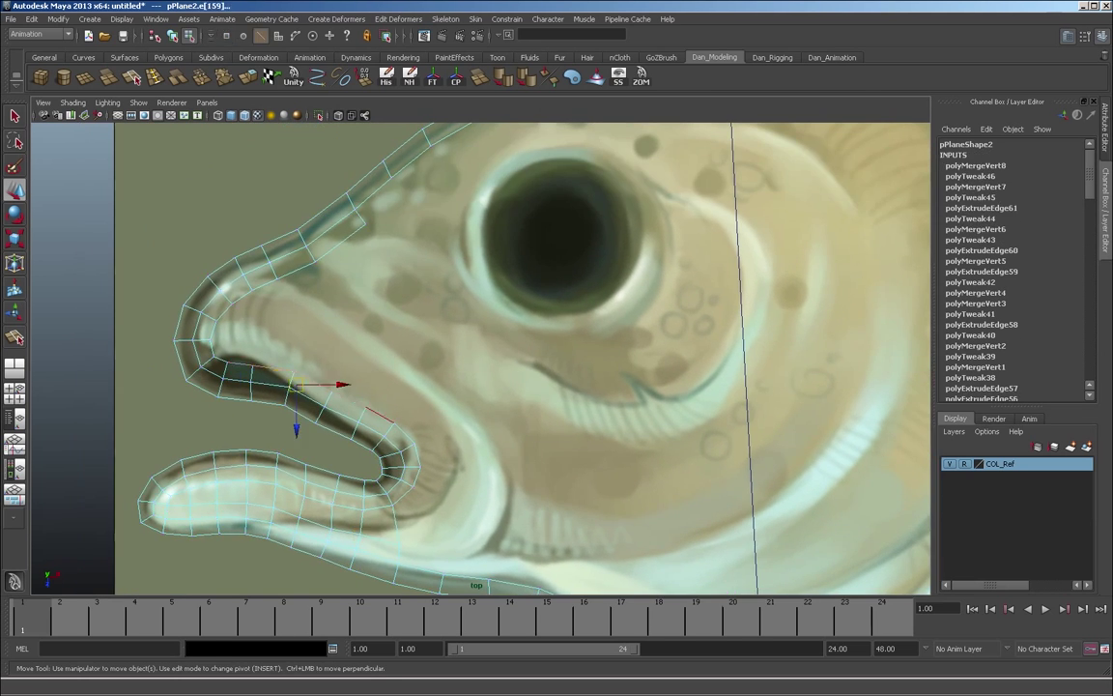
left_click_drag(298, 384, 319, 357)
left_click(231, 338)
middle_click_drag(290, 357, 372, 390, "alt")
right_click_drag(372, 390, 454, 390, "alt")
left_click_drag(224, 367, 234, 375)
middle_click_drag(234, 375, 244, 368, "alt")
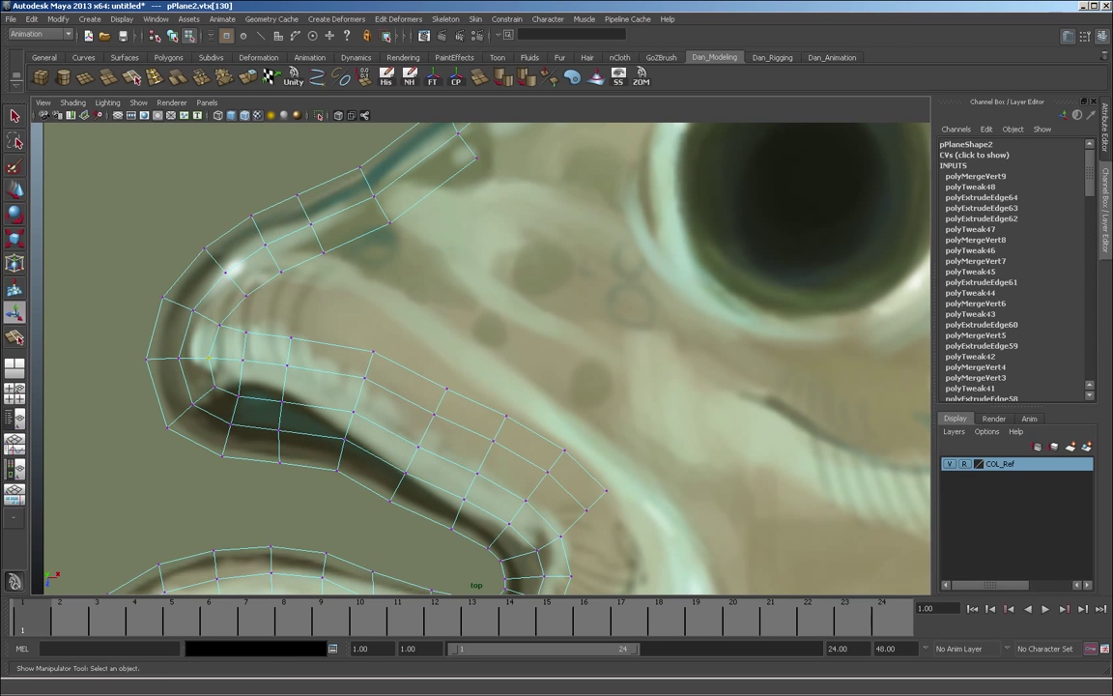
Merge and reposition the vertices where the upper lip rows meet the strip at the snout tip.
left_click_drag(204, 392, 224, 414)
key("w")
left_click_drag(214, 404, 194, 406)
left_click(214, 386)
middle_click_drag(387, 358, 339, 357, "alt")
left_click(198, 330)
left_click(167, 386)
Extrude the edges behind the mouth corner and above the throat strip across the lower cheek, adjusting the vertices near the corner.
right_click_drag(480, 357, 444, 357, "alt")
middle_click_drag(445, 357, 454, 314, "alt")
left_click(311, 491)
left_click(345, 457)
left_click_drag(345, 457, 344, 459)
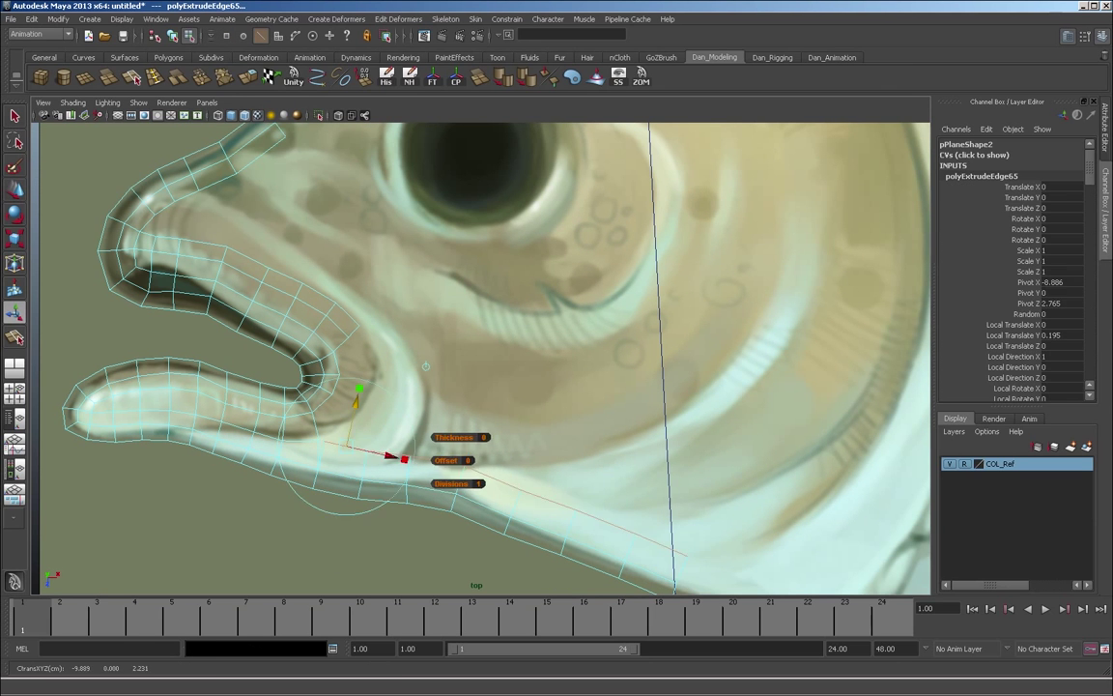
left_click_drag(460, 454, 471, 376)
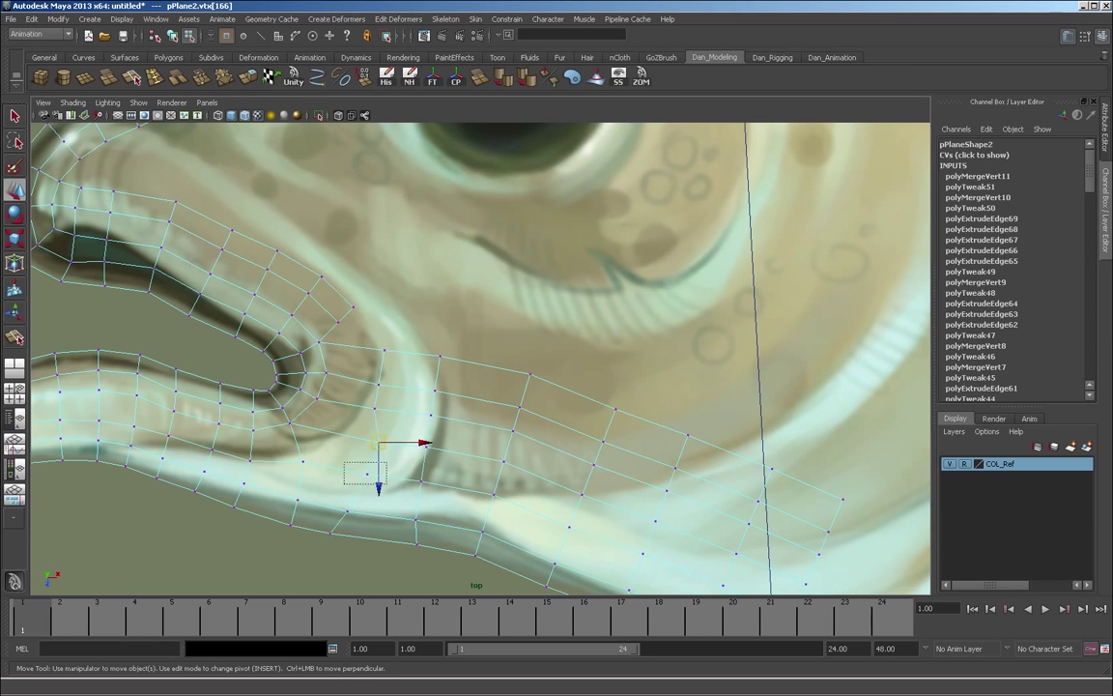
left_click_drag(379, 443, 348, 449)
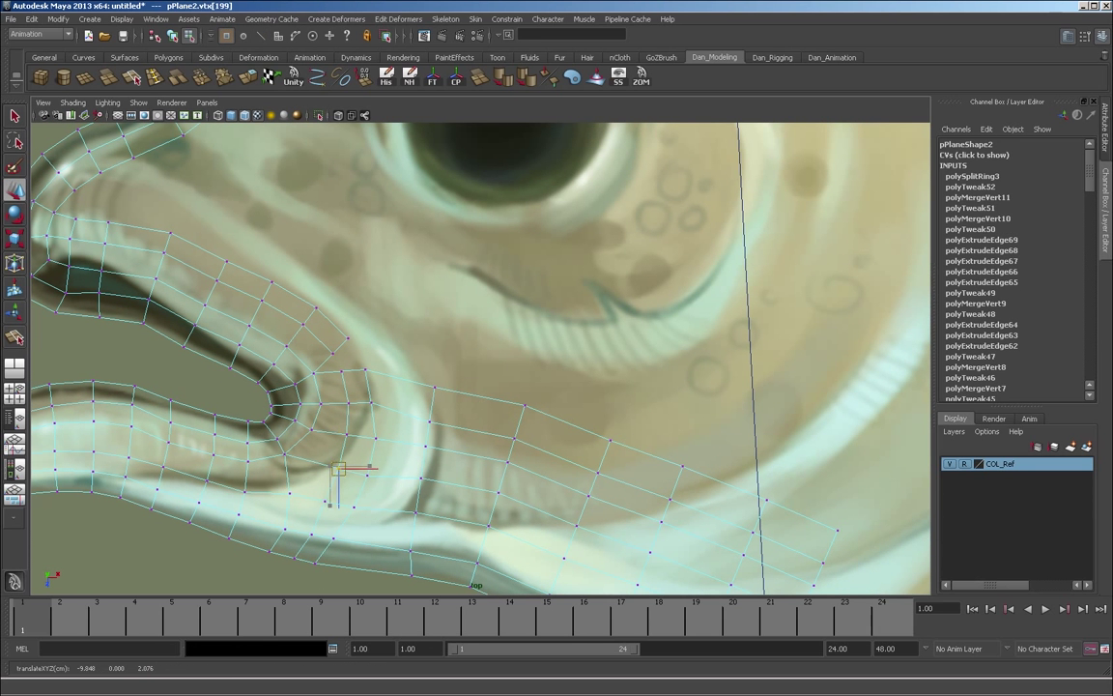
Merge and reposition the vertices below the mouth corner and above the throat strip to even out the faces.
left_click_drag(285, 454, 293, 458)
middle_click_drag(387, 483, 357, 468, "alt")
left_click(265, 542)
left_click_drag(265, 542, 271, 544)
left_click_drag(324, 491, 333, 490)
left_click_drag(345, 423, 342, 345)
left_click(311, 356)
left_click_drag(255, 513, 248, 512)
left_click(299, 451)
middle_click_drag(298, 451, 314, 471, "alt")
Insert an edge loop through the upper lip near the mouth corner and even out the neighbouring vertices.
left_click_drag(288, 329, 248, 304)
left_click(132, 78)
left_click(335, 339)
key("q")
key("F9")
key("w")
left_click(303, 305)
scroll(242, 339, "up", 3)
middle_click_drag(121, 328, 281, 357, "alt")
left_click(270, 420)
left_click_drag(373, 305, 365, 301)
left_click_drag(321, 410, 330, 407)
left_click_drag(421, 346, 418, 343)
left_click(293, 488)
Adjust the vertices along the lower cheek and beneath the mouth corner for smoother rows.
scroll(480, 358, "down", 5)
middle_click_drag(541, 387, 371, 382, "alt")
left_click_drag(508, 522, 504, 524)
scroll(480, 357, "up", 2)
left_click(264, 476)
left_click_drag(264, 476, 264, 481)
left_click_drag(311, 488, 291, 483)
left_click_drag(311, 471, 308, 466)
Reposition the vertices behind the mouth corner where the lip rows meet the front of the cheek.
left_click(327, 384)
left_click_drag(322, 402, 327, 372)
left_click_drag(326, 367, 321, 348)
left_click_drag(291, 422, 288, 426)
left_click(296, 353)
left_click(272, 358)
key("ctrl+z")
left_click_drag(271, 359, 253, 355)
left_click(253, 360)
key("ctrl+z")
left_click(328, 372)
left_click(290, 424)
left_click(259, 389)
left_click(250, 458)
Raise the first columns of cheek vertices behind the mouth corner so the faces spread up toward the eye.
middle_click_drag(251, 458, 293, 477, "alt")
left_click_drag(387, 512, 373, 509)
left_click_drag(402, 472, 396, 469)
left_click(419, 418)
left_click_drag(425, 397, 407, 371)
left_click_drag(435, 528, 420, 508)
left_click_drag(464, 453, 460, 384)
left_click_drag(471, 439, 407, 390)
left_click_drag(407, 371, 406, 354)
left_click_drag(460, 385, 462, 361)
left_click_drag(457, 416, 459, 404)
Raise the middle columns of cheek vertices to just below the eye and even out the rows beneath them.
middle_click_drag(431, 480, 377, 474, "alt")
left_click(378, 479)
left_click_drag(390, 456, 393, 455)
middle_click_drag(468, 429, 458, 389, "alt")
left_click_drag(458, 389, 463, 326)
mouse_move(451, 410)
left_mouse_down()
mouse_move(453, 373)
mouse_move(447, 416)
left_mouse_up()
left_click(423, 486)
left_click_drag(418, 500, 410, 456)
left_click_drag(438, 439, 423, 432)
left_click_drag(446, 415, 436, 400)
left_click_drag(463, 325, 400, 303)
left_click_drag(453, 373, 448, 347)
left_click_drag(397, 352, 399, 345)
left_click_drag(436, 400, 439, 390)
left_click_drag(423, 432, 425, 430)
left_click_drag(391, 392, 395, 384)
Stretch the second-to-last column of cheek vertices upward behind the eye and space its lower vertices evenly.
left_click_drag(511, 412, 542, 290)
left_click_drag(503, 431, 521, 354)
left_click_drag(446, 518, 446, 512)
left_click_drag(472, 503, 461, 497)
left_click_drag(481, 484, 473, 475)
left_click_drag(506, 409, 506, 397)
left_click_drag(542, 290, 531, 283)
left_click_drag(489, 449, 489, 443)
Stretch the cheek's rearmost column of vertices up behind the eye and realign its lower vertices above the throat.
left_click_drag(555, 430, 594, 286)
left_click_drag(546, 450, 573, 416)
left_click_drag(532, 482, 558, 462)
mouse_move(524, 502)
left_mouse_down()
mouse_move(540, 500)
mouse_move(525, 523)
left_mouse_up()
left_click_drag(574, 357, 590, 356)
left_click_drag(593, 286, 595, 282)
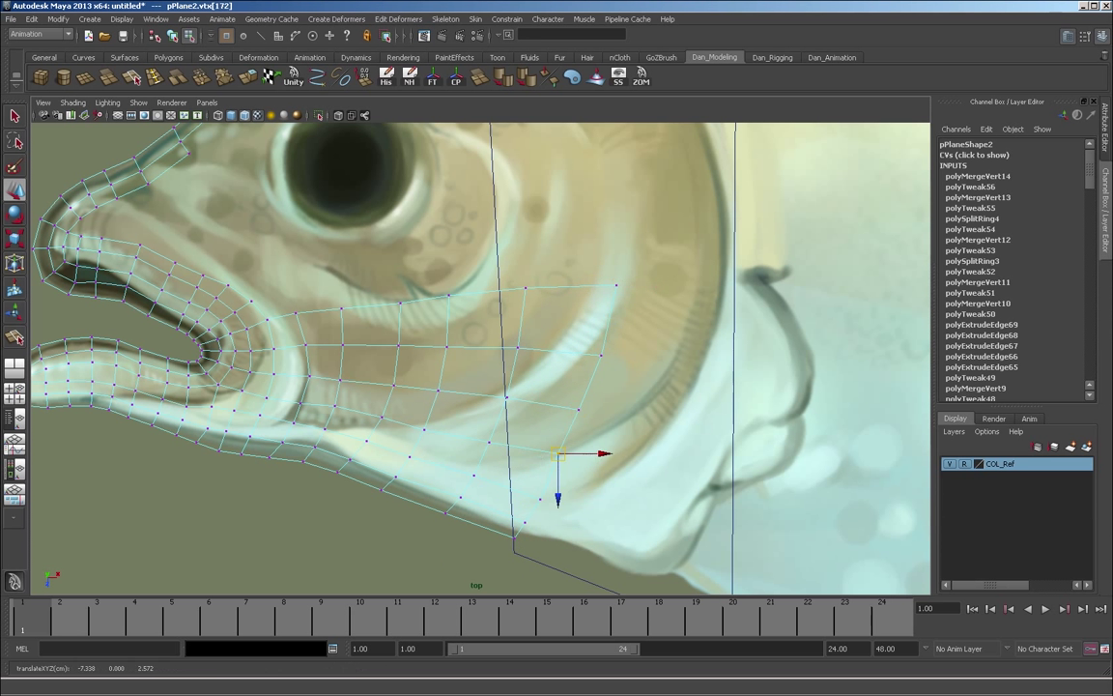
left_click_drag(540, 499, 531, 492)
left_click_drag(525, 522, 506, 513)
left_click_drag(515, 536, 484, 528)
Extrude the cheek's rear edges back to the gill cover's edge and adjust the vertices around the new column.
middle_click_drag(541, 416, 511, 440, "alt")
double_click(561, 407)
left_click_drag(570, 430, 683, 430)
left_click(565, 552)
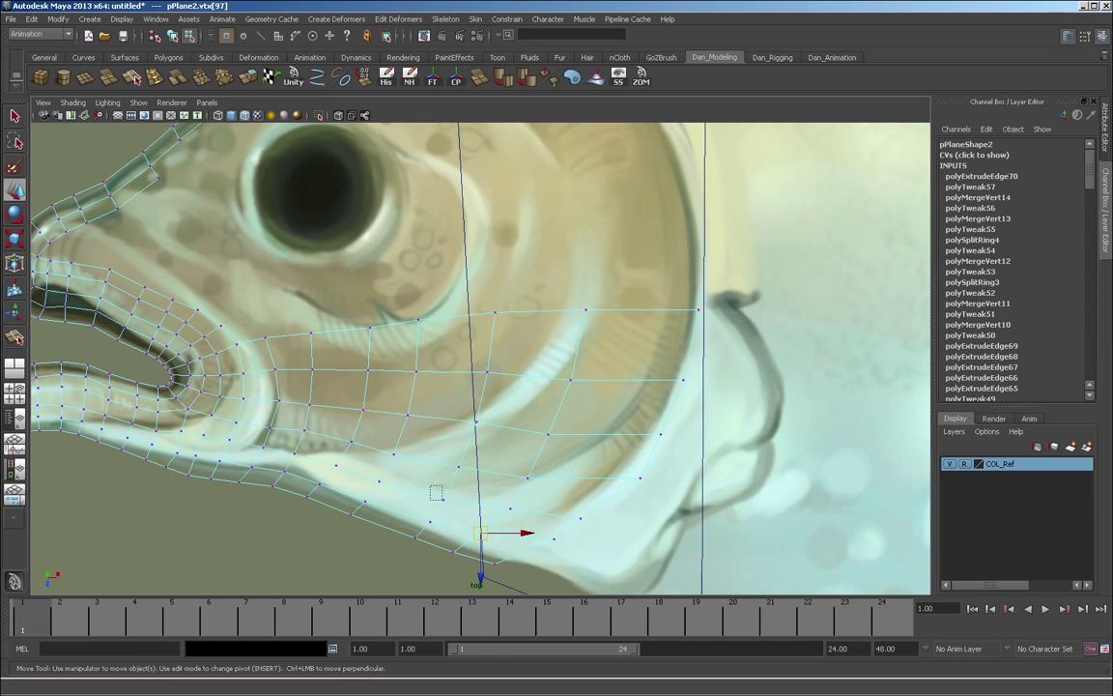
left_click_drag(443, 499, 451, 507)
left_click_drag(581, 518, 584, 509)
left_click(494, 563)
left_click(570, 380)
left_click_drag(510, 508, 506, 505)
left_click_drag(548, 434, 551, 428)
right_click_drag(551, 428, 464, 435, "alt")
key("F8")
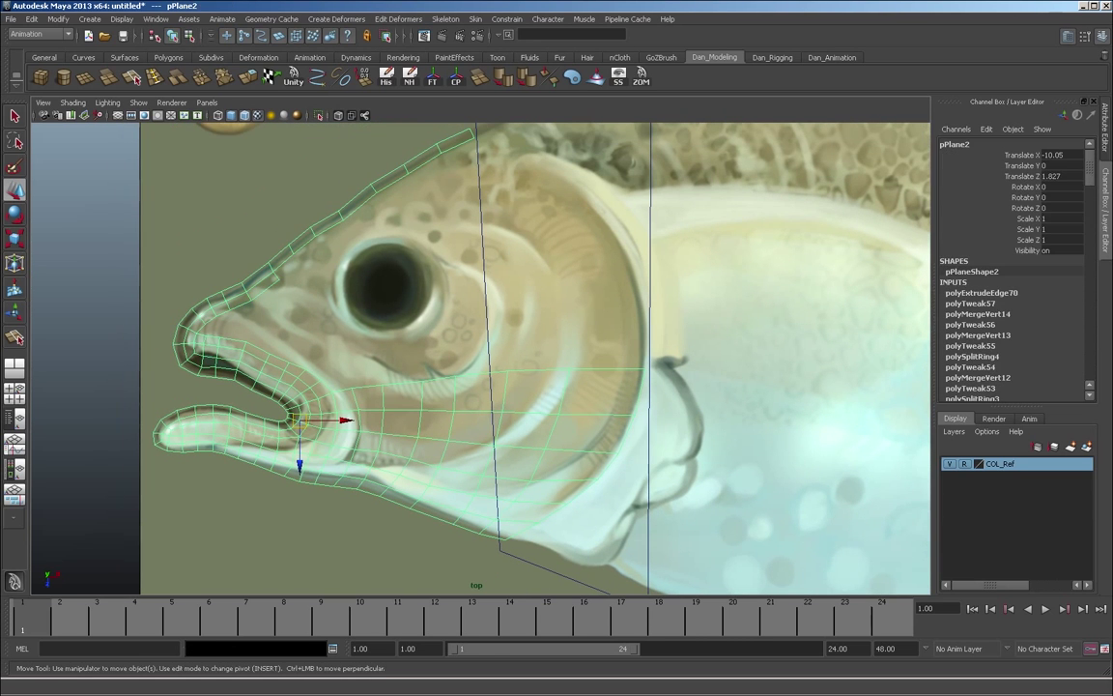
Extrude the upper lip's rear outer edges toward the cheek to start filling the area below the eye.
key("F10")
left_click(321, 387)
key("g")
left_click(362, 387)
key("g")
left_click_drag(307, 398, 358, 379)
key("q")
Merge the new faces' vertices between the upper lip and cheek and reposition them in front of the eye.
right_click_drag(386, 387, 435, 387, "alt")
key("F9")
key("w")
left_click_drag(394, 337, 369, 336)
left_click(312, 278)
left_click_drag(312, 279, 342, 326)
left_click_drag(269, 309, 257, 315)
left_click_drag(297, 321, 316, 340)
left_click_drag(344, 354, 338, 359)
left_click_drag(367, 386, 360, 387)
left_click_drag(314, 292, 260, 296)
left_click_drag(326, 312, 294, 304)
left_click_drag(291, 328, 309, 335)
left_click_drag(342, 326, 327, 320)
left_click_drag(369, 337, 291, 303)
Extrude the edge above the upper lip up in front of the eye toward the forehead's outline strip.
left_click(249, 333)
right_click_drag(386, 387, 425, 387, "alt")
middle_click_drag(290, 338, 409, 370, "alt")
left_click(367, 351)
key("F10")
left_click(354, 319)
left_click(132, 78)
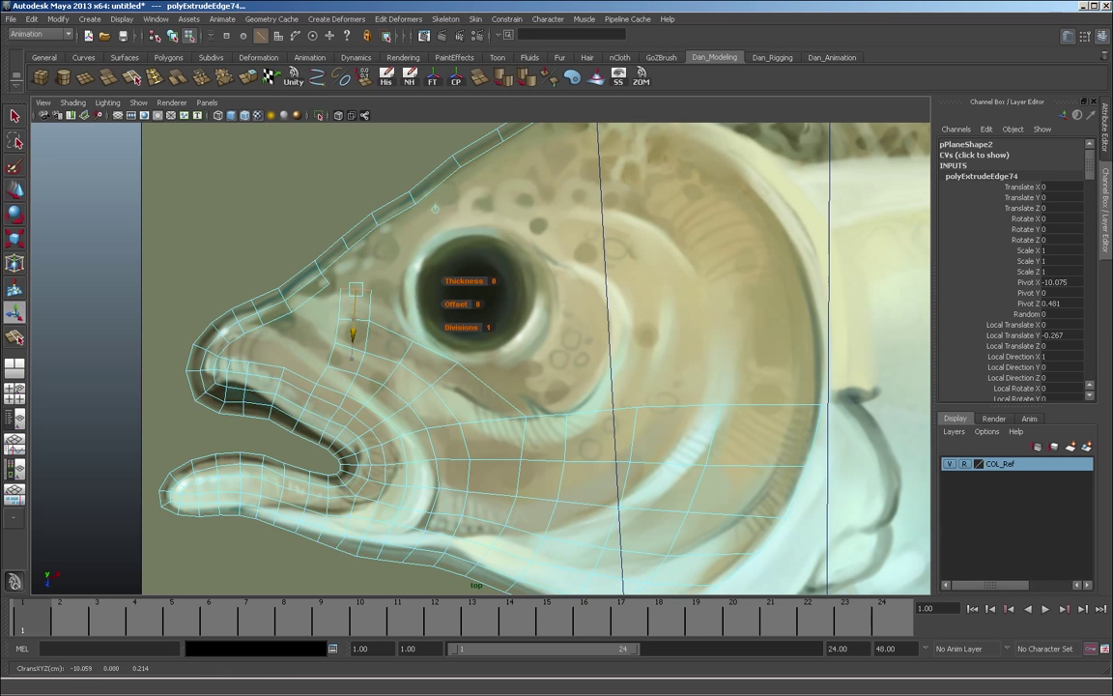
key("w")
key("F9")
left_click(357, 264)
Extrude the neighbouring edge to extend the faces between the upper lip and the snout's outline strip.
key("F10")
left_click(334, 304)
left_click(133, 77)
left_click_drag(334, 303, 290, 352)
key("w")
key("F9")
Extrude an edge beside the snout tip inward and reposition the vertices around the new face.
right_click_drag(387, 387, 425, 386, "alt")
key("F10")
left_click(238, 332)
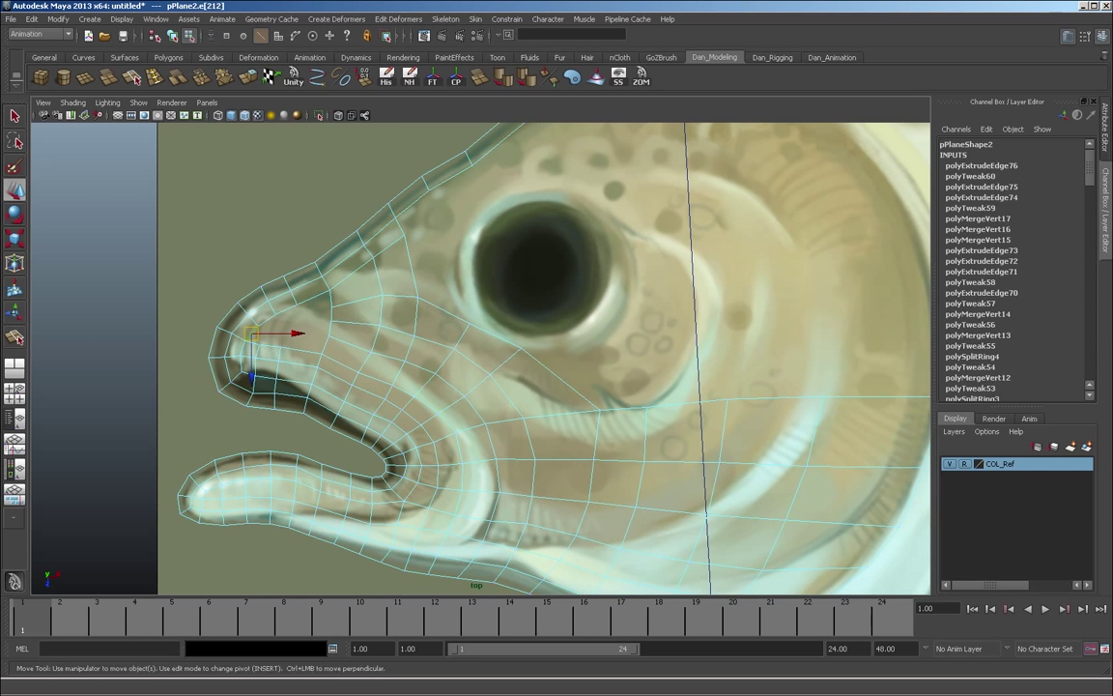
left_click(132, 78)
left_click_drag(191, 326, 208, 333)
right_click_drag(387, 387, 435, 387, "alt")
key("F9")
left_click(239, 344)
left_click_drag(238, 384, 268, 314)
left_click(234, 375)
Extrude another edge inside the snout and merge its vertices with the surrounding mesh.
key("F10")
left_click(275, 336)
left_click(132, 77)
key("F9")
key("w")
left_click(201, 78)
left_click(257, 296)
left_click(296, 330)
left_click(201, 78)
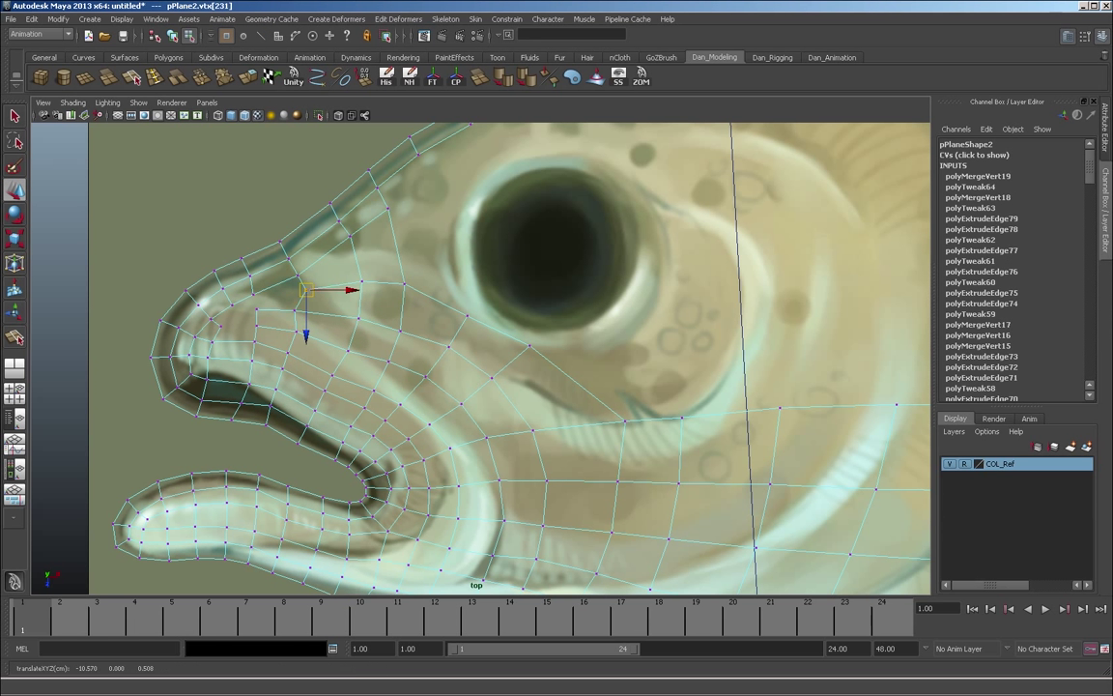
Extrude an edge above the upper lip into the snout gap and merge its new vertices with the neighbouring faces.
left_click(297, 295)
middle_click_drag(386, 386, 459, 402, "alt")
key("F10")
left_click(310, 334)
left_click(132, 77)
key("w")
left_click(201, 77)
left_click(201, 77)
left_click(328, 326)
left_click_drag(329, 326, 325, 310)
key("ctrl+z")
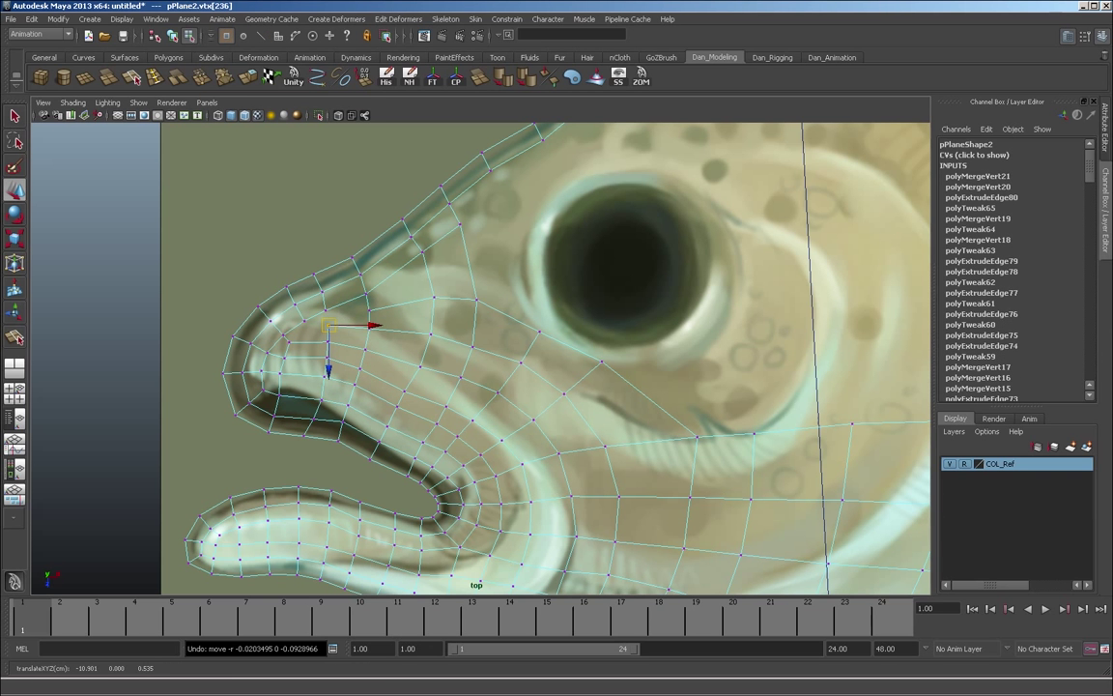
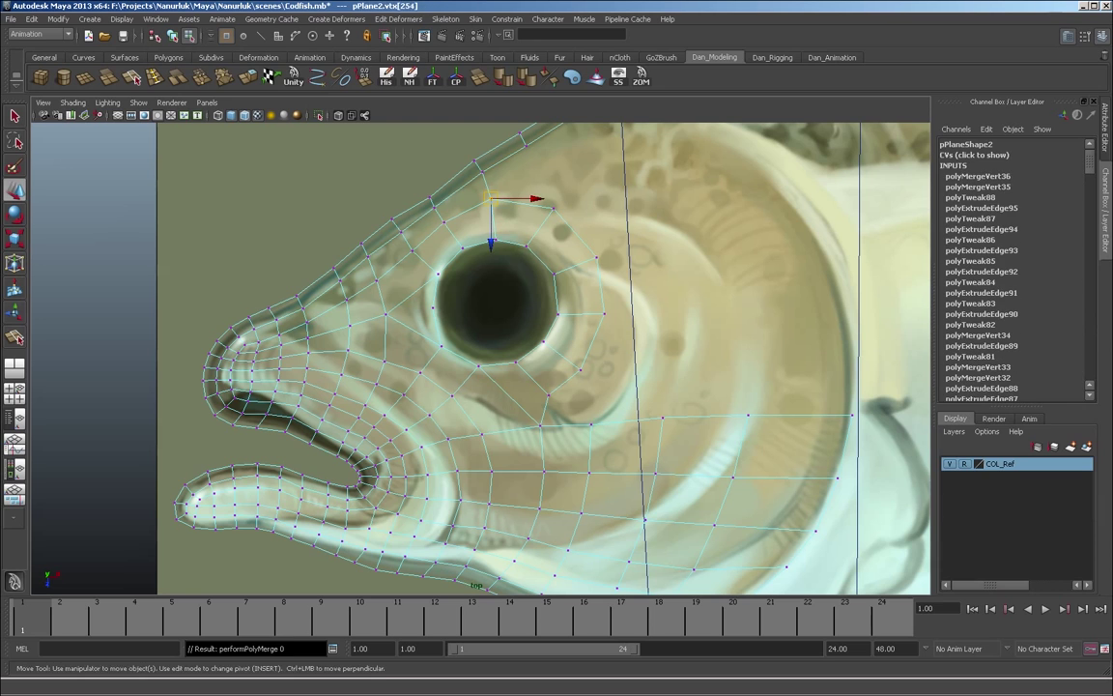
left_click(177, 77)
key("q")
key("F8")
key("space")
key("space")
key("space")
key("space")
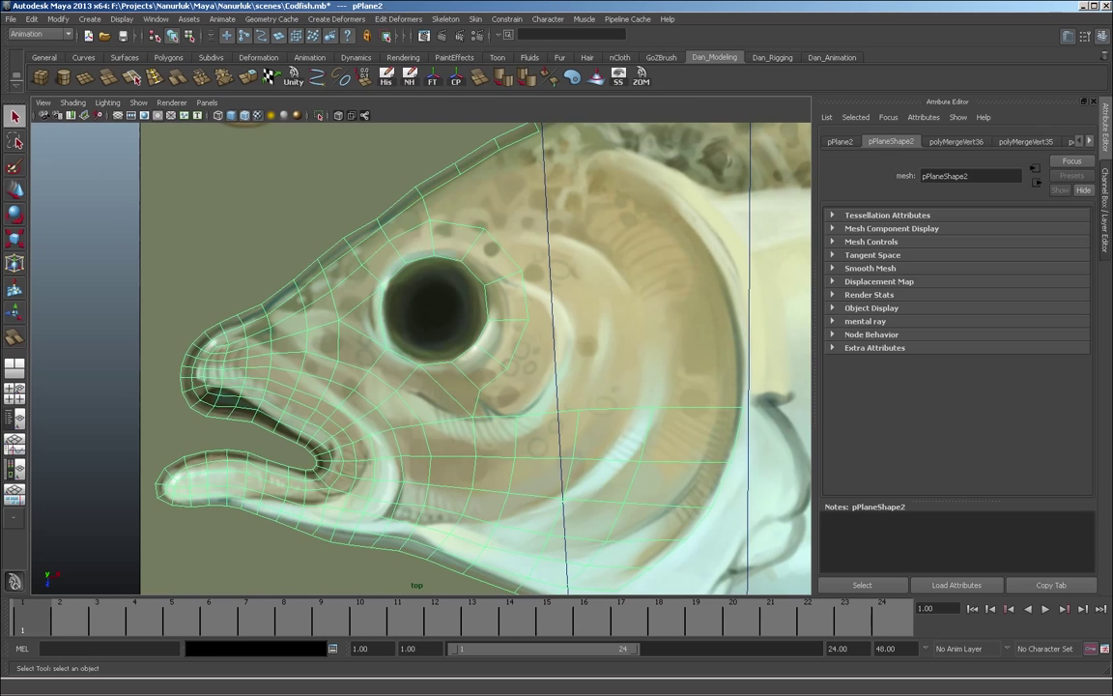
key("F11")
key("F9")
key("w")
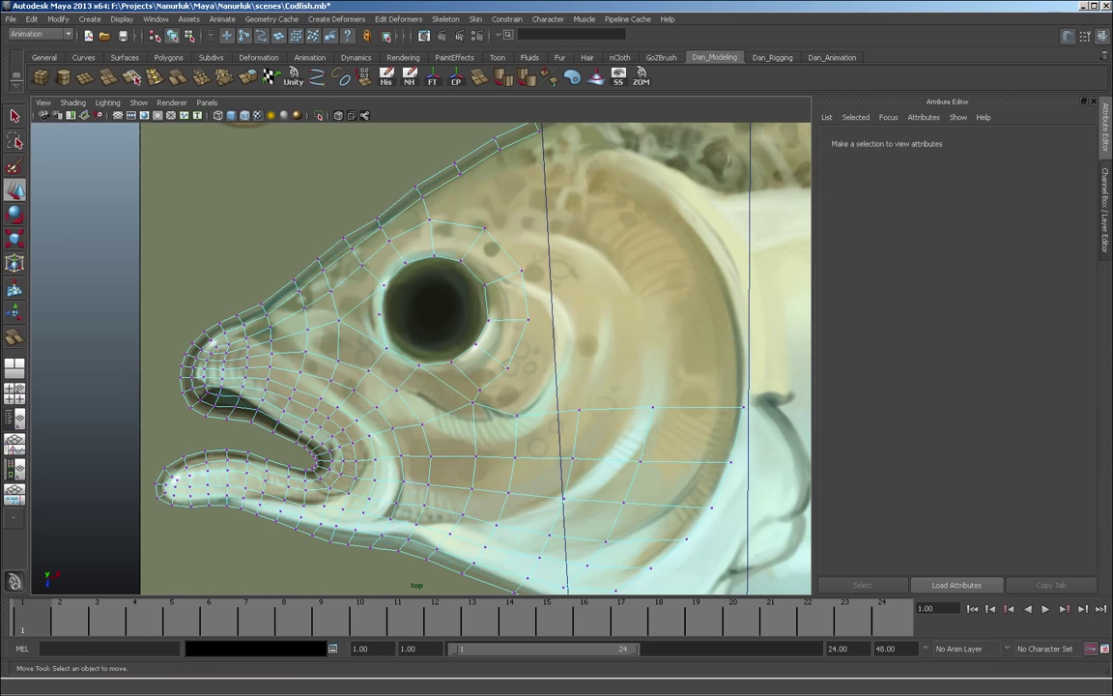
Delete the unwanted component below the eye, extrude the edges there, and position the new vertices under the eye.
key("F11")
key("F10")
key("e")
key("w")
key("F9")
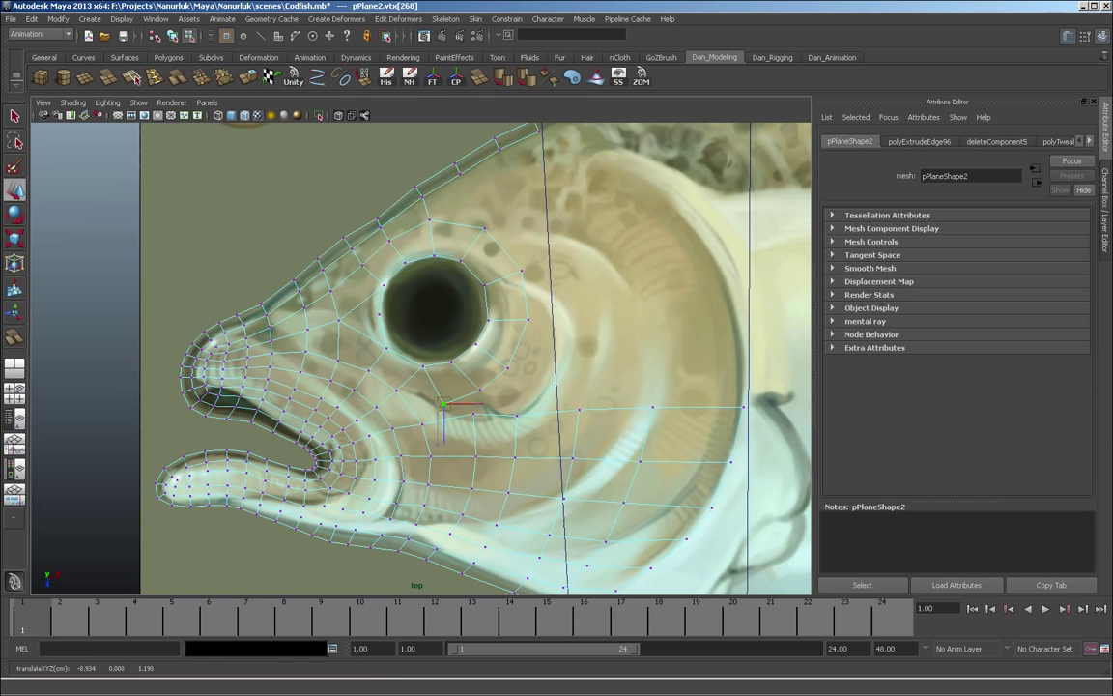
key("F10")
key("g")
key("F9")
left_click_drag(439, 395, 435, 393)
left_click(422, 425)
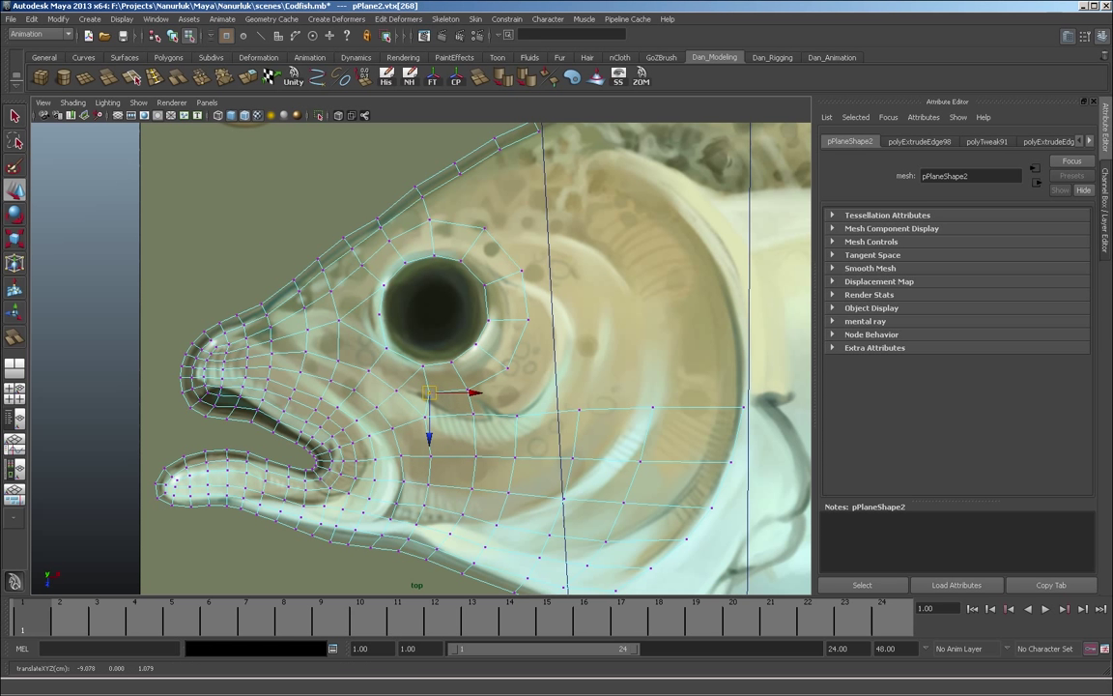
Delete the unwanted face and extrude a chain of edges from below the eye around its front side.
key("F11")
left_click(360, 318)
key("Delete")
key("F9")
left_click(435, 364)
left_click_drag(397, 393, 422, 418)
left_click_drag(431, 483, 429, 479)
key("F10")
left_click(429, 379)
key("g")
left_click_drag(429, 379, 400, 375)
key("g")
key("g")
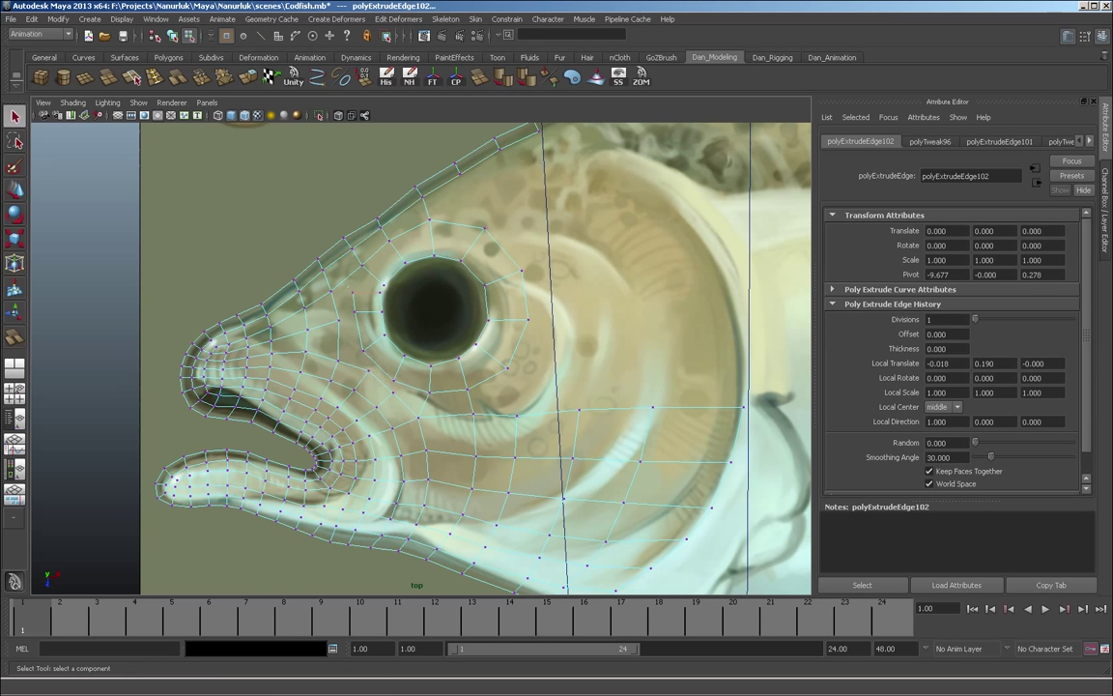
Merge the new faces' vertices in front of the eye with the snout mesh and adjust the vertices around them.
key("F9")
left_click(353, 292)
left_click_drag(352, 292, 332, 291)
left_click(362, 265)
key("g")
left_click_drag(461, 259, 469, 263)
left_click_drag(488, 312, 491, 317)
key("ctrl+z")
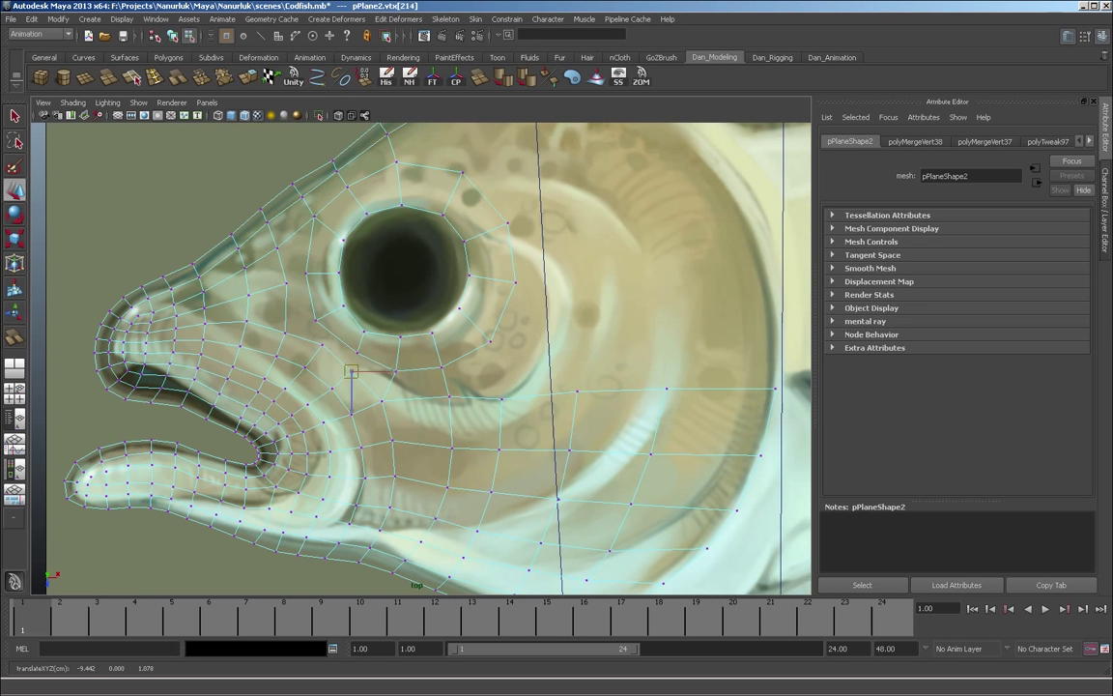
Extrude the edge between the cheek and the eye's lower front and merge its vertices with the eye ring.
key("F10")
left_click(329, 356)
key("F9")
left_click_drag(311, 344, 318, 321)
left_click_drag(346, 368, 360, 353)
left_click_drag(307, 309, 383, 397)
key("g")
left_click(392, 368)
left_click_drag(317, 320, 319, 317)
left_click_drag(307, 274, 312, 278)
Extrude another edge in front of the eye and bring its vertices to the adjoining ring vertices.
key("shift+z")
key("shift+z")
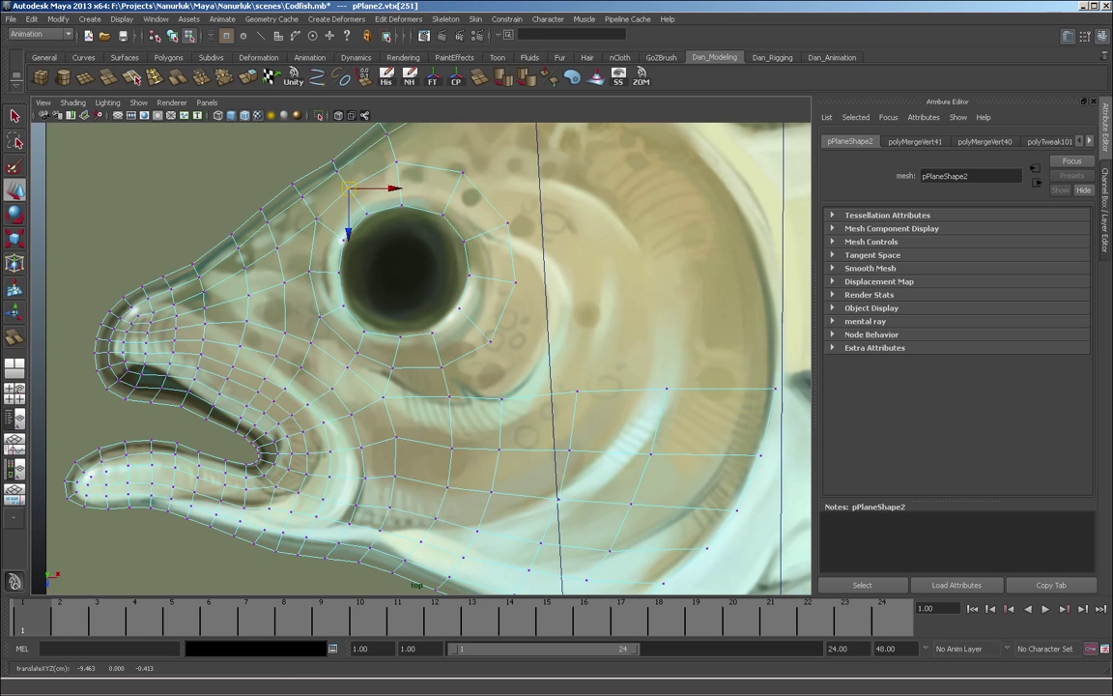
key("shift+z")
key("shift+z")
key("shift+z")
key("shift+z")
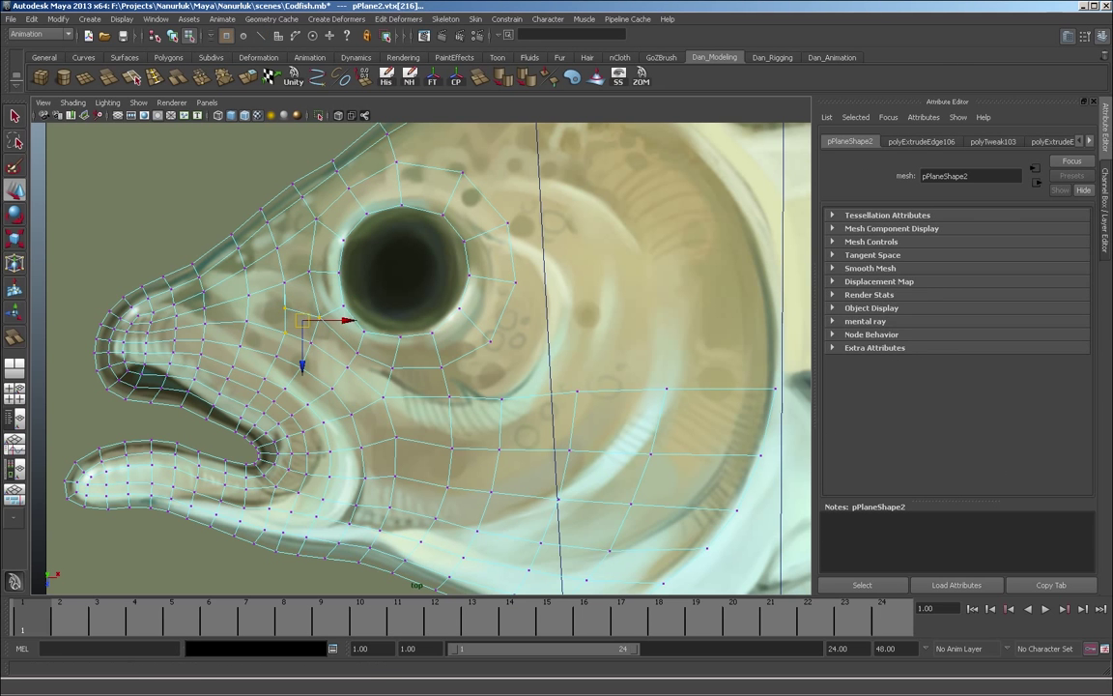
Extrude the eye ring's rear edges outward to add a second strip of faces behind the eye.
key("shift+z")
key("shift+z")
key("shift+z")
key("shift+z")
key("shift+z")
key("shift+z")
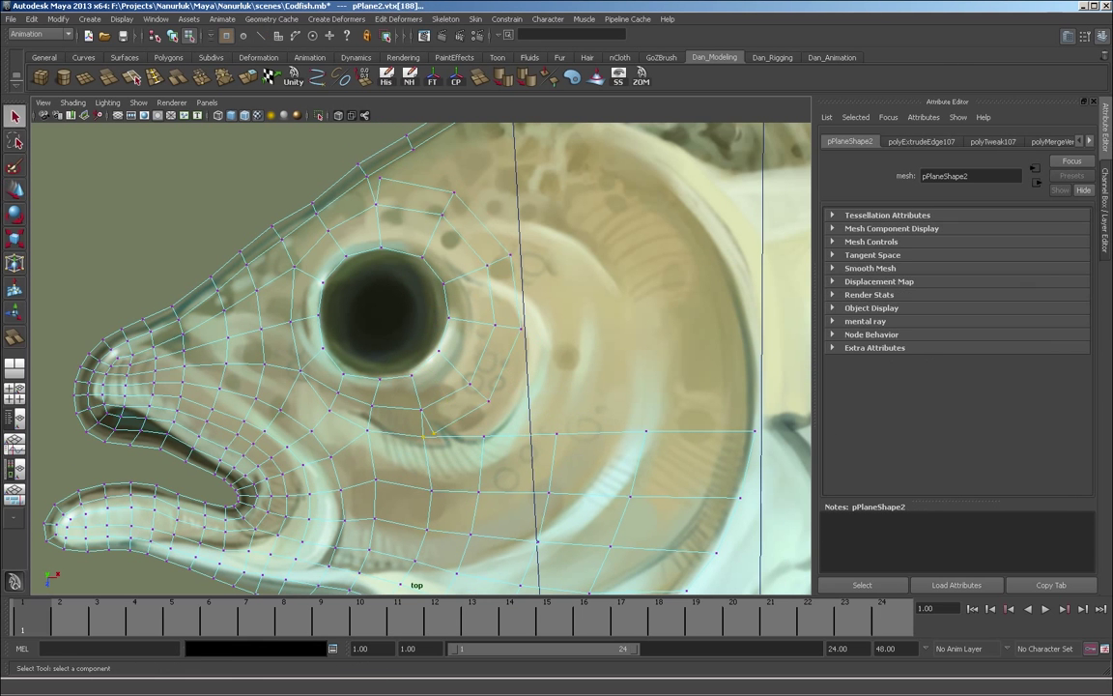
Merge the vertices joining the eye rings to the cheek and delete the surplus component.
key("shift+z")
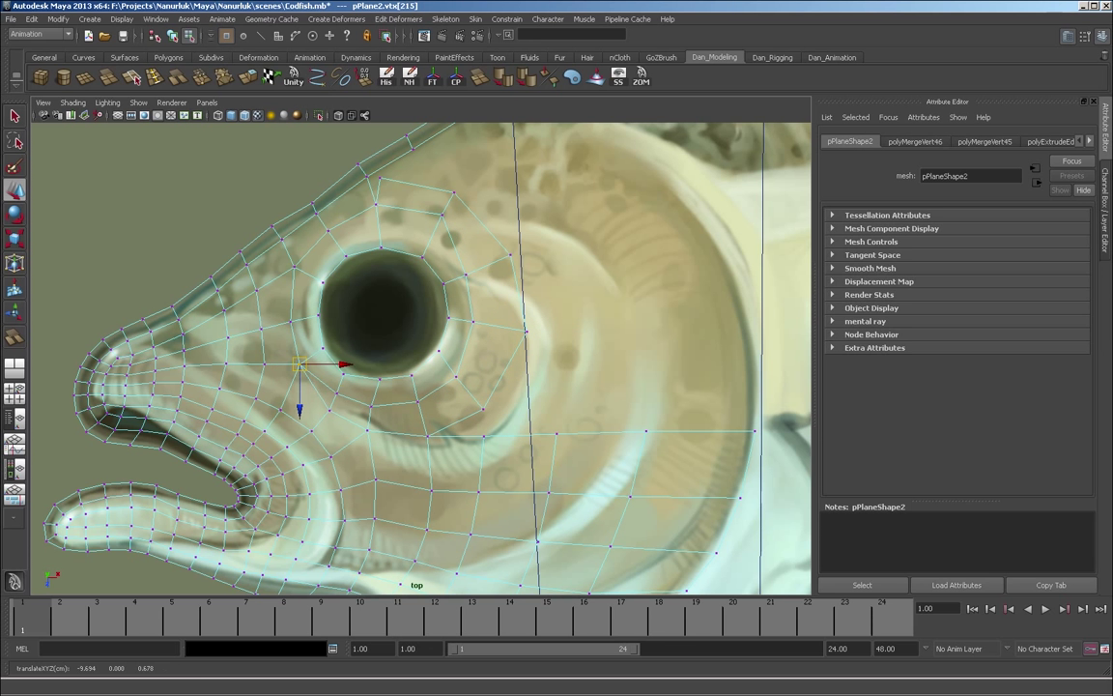
key("shift+z")
key("shift+z")
key("shift+z")
key("shift+z")
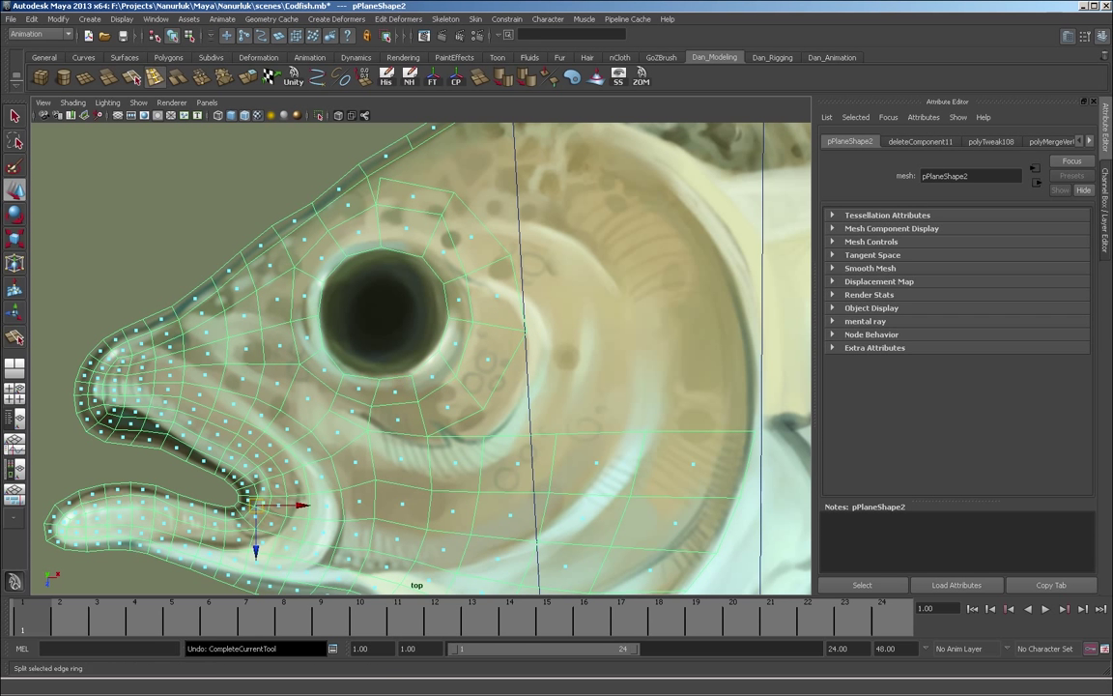
Split the faces in front of the eye with new edges and reposition the vertices along the cuts.
key("shift+z")
key("shift+z")
key("shift+z")
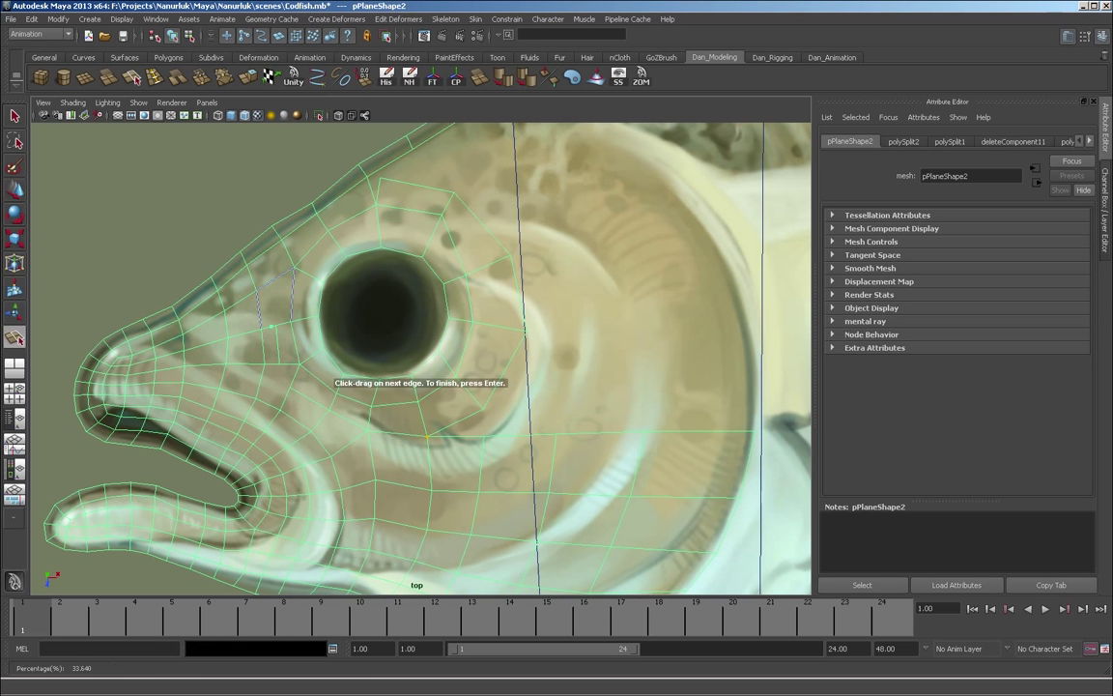
key("Return")
key("w")
left_click(289, 317)
key("y")
key("w")
key("y")
key("w")
left_click(254, 239)
left_click_drag(257, 292, 253, 292)
left_click_drag(280, 364, 305, 364)
Pull the outer ring's vertices above and behind the eye inward to even out the strip.
left_click(432, 230)
left_click_drag(375, 198, 374, 203)
left_click_drag(454, 192, 446, 209)
left_click_drag(511, 255, 493, 264)
left_click_drag(526, 331, 504, 323)
left_click_drag(483, 410, 475, 393)
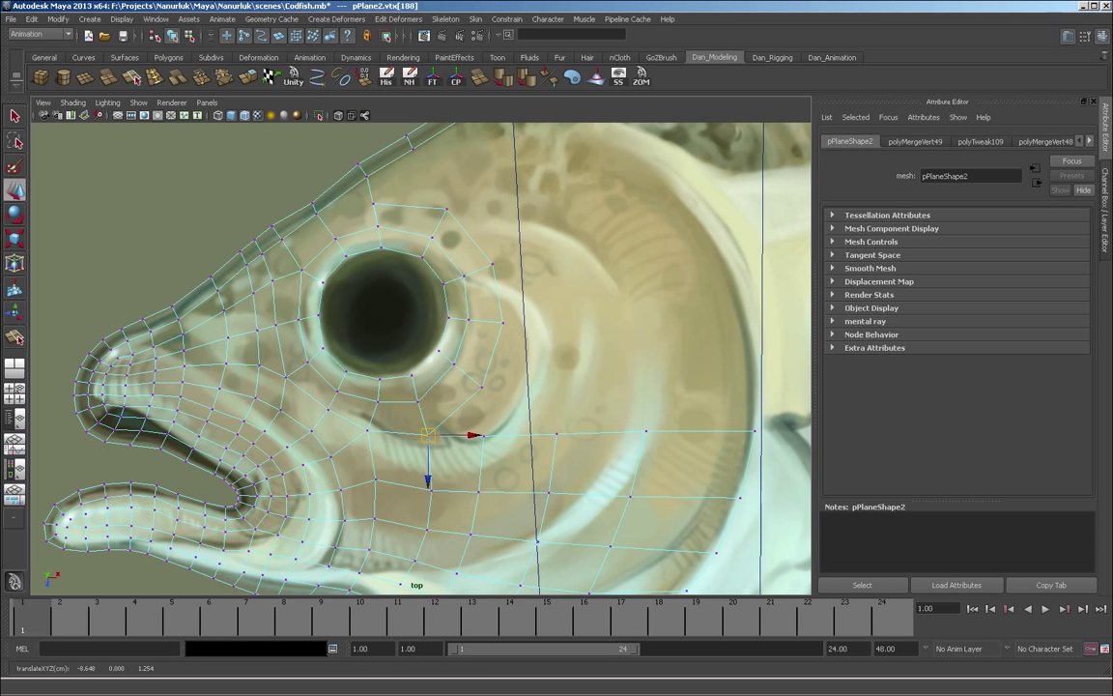
Move the outer ring's upper vertices toward the forehead strip and join the ring to the cheek's top row behind the eye.
middle_click_drag(428, 435, 415, 485, "alt")
left_click_drag(361, 254, 354, 228)
left_click_drag(433, 259, 423, 245)
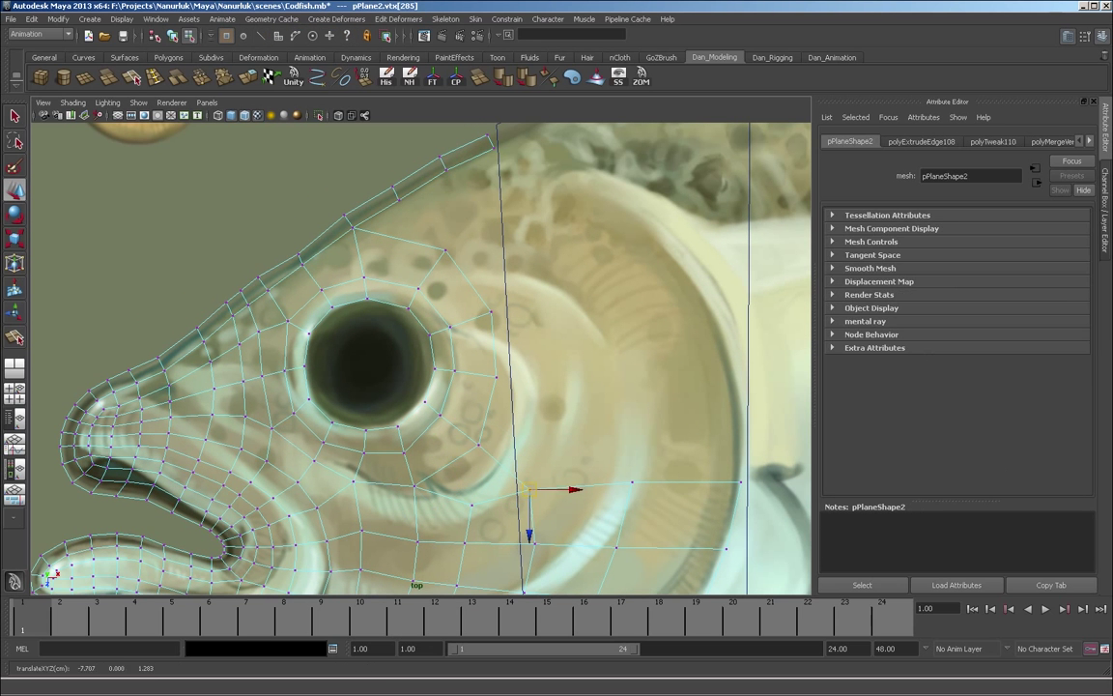
middle_click_drag(425, 406, 403, 289, "alt")
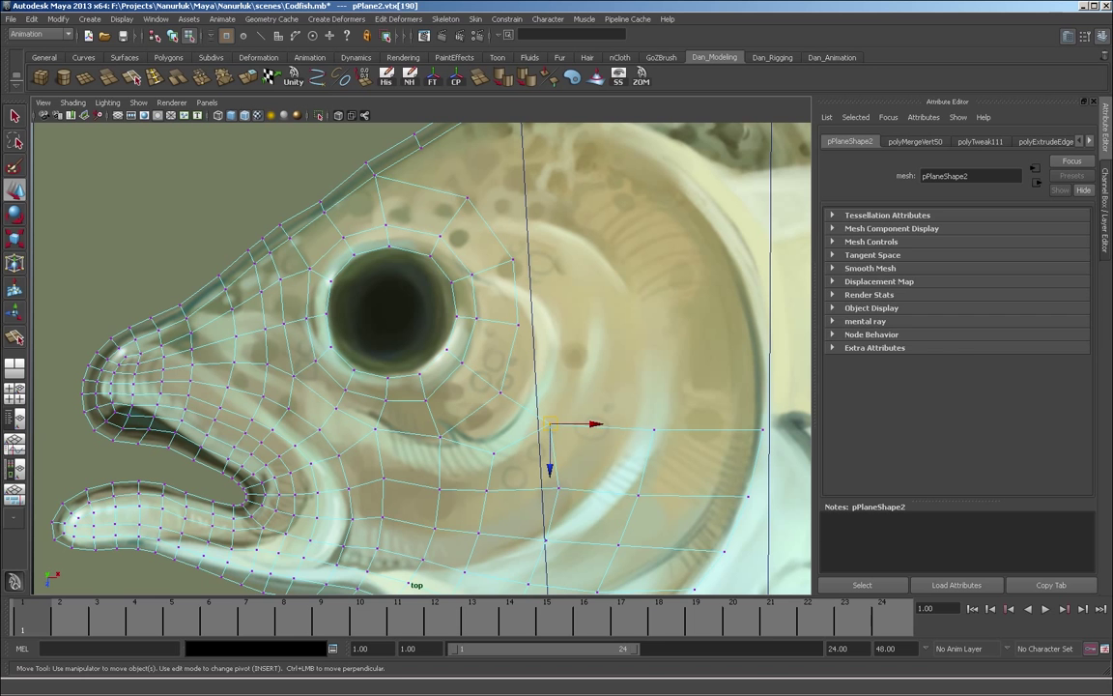
Extrude the outer edges above and behind the eye, merge them with the forehead strip, and even out the nearby vertices.
key("ctrl+e")
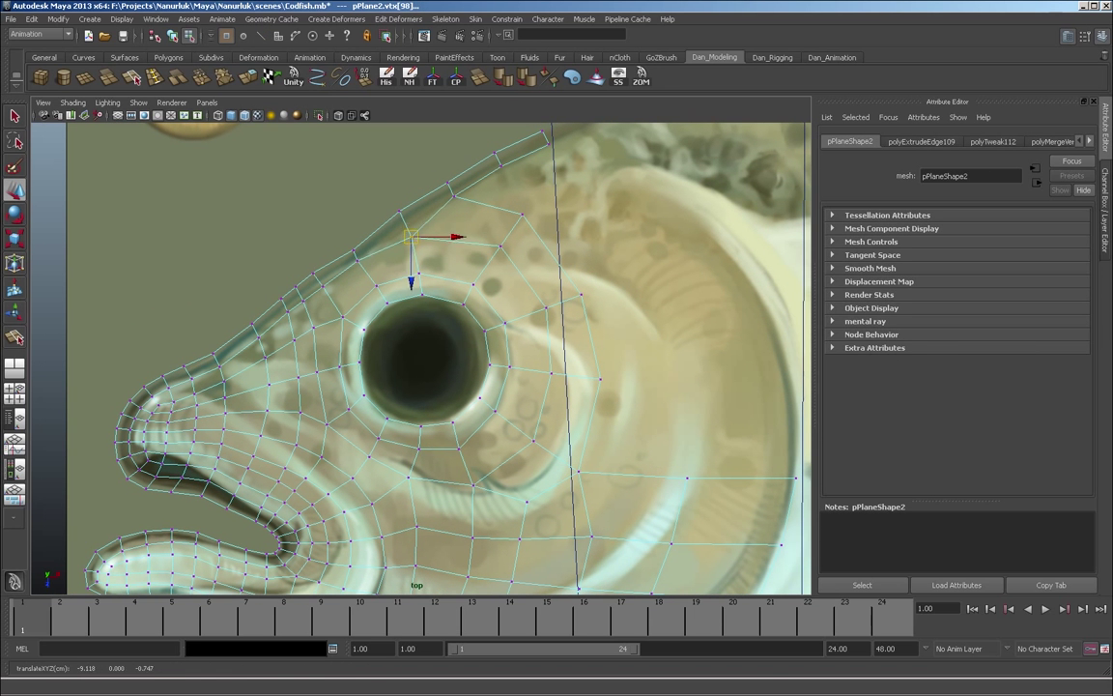
left_click_drag(418, 241, 329, 292)
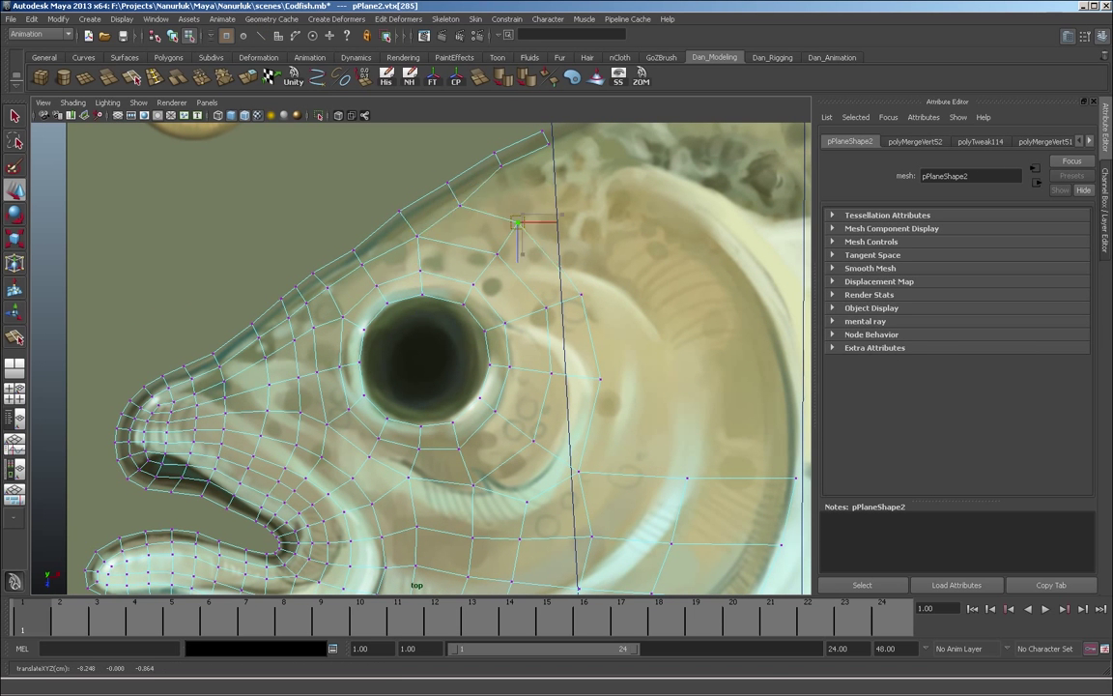
left_click_drag(469, 202, 465, 204)
left_click(319, 307)
left_click_drag(319, 306, 313, 306)
Split the eye ring's faces above and in front of the eye with a new line of edges.
key("y")
left_click(353, 324)
left_click(417, 253)
left_click(371, 291)
key("Return")
Continue the new edge line around the eye by splitting the ring's faces below it.
left_click(414, 463)
left_click(374, 449)
key("w")
left_click(365, 409)
key("y")
left_click(414, 464)
left_click(375, 447)
left_click(337, 417)
key("Return")
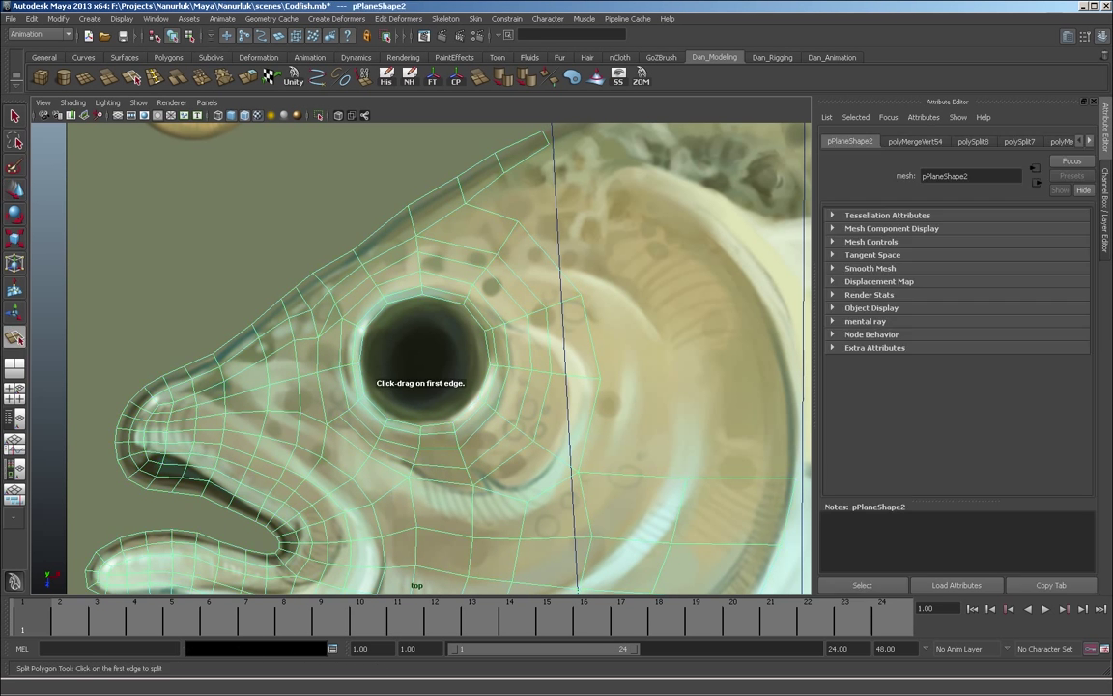
Delete the surplus components around the split ring and reposition the vertices in front of and below the eye.
key("w")
key("F9")
left_click_drag(317, 313, 322, 380)
key("Delete")
left_click_drag(318, 418, 336, 433)
left_click_drag(361, 452, 376, 466)
left_click(500, 416)
key("Delete")
Merge and adjust the vertices at the upper front of the eye ring.
left_click(326, 327)
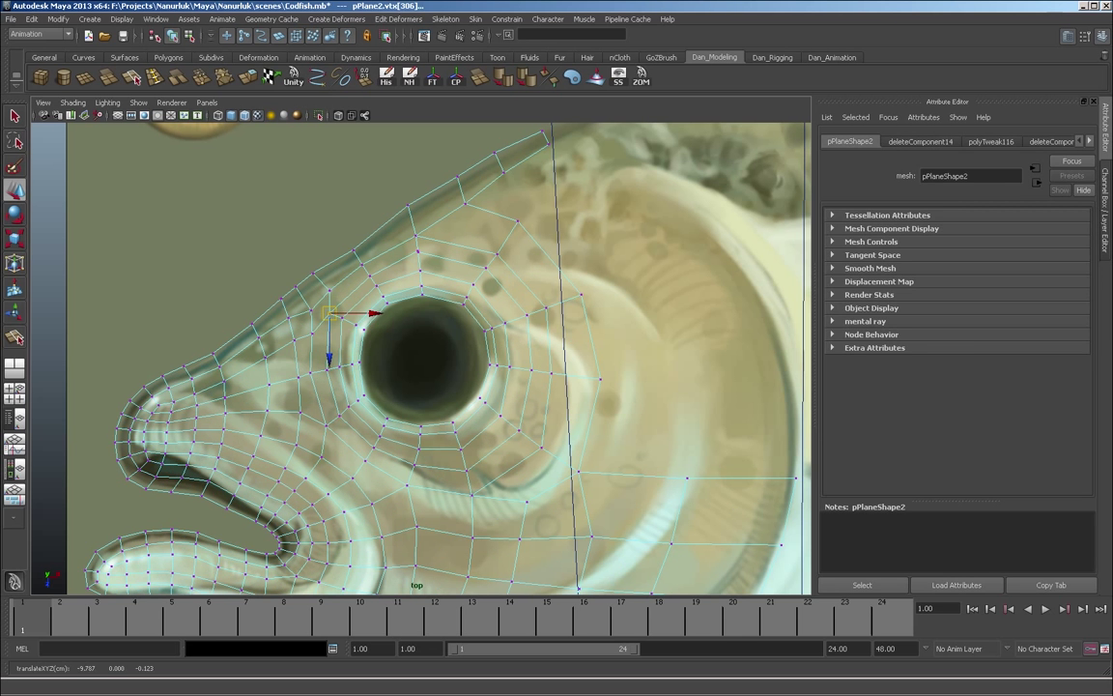
key("g")
left_click(312, 310)
left_click_drag(328, 290, 333, 286)
left_click(326, 251)
Extrude edges on the cheek behind the eye and merge the new vertices with the neighbouring faces.
middle_click_drag(422, 358, 258, 373, "alt")
left_click(349, 215)
left_click(328, 223)
left_click(428, 438)
left_click_drag(382, 428, 441, 442)
key("F9")
key("w")
left_click(340, 182)
middle_click_drag(472, 454, 411, 311, "alt")
left_click(410, 350)
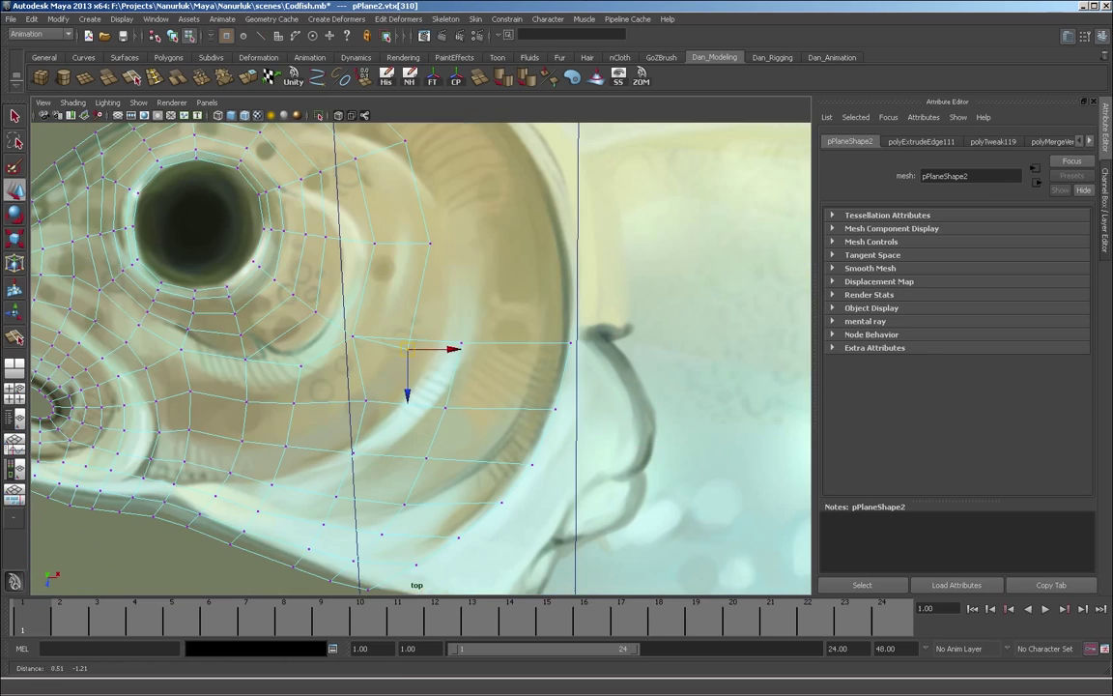
Extrude another edge to continue the faces across the gill cover behind the eye.
middle_click_drag(432, 462, 418, 584, "alt")
scroll(421, 358, "down", 4)
left_click_drag(541, 190, 220, 583)
scroll(422, 358, "up", 2)
key("F10")
left_click(422, 393)
key("ctrl+e")
left_click_drag(423, 393, 454, 392)
Reposition the vertices across the gill cover to even out the new faces, and save the scene.
key("F9")
key("w")
left_click_drag(327, 244, 330, 261)
left_click_drag(504, 424, 513, 350)
left_click_drag(427, 363, 451, 354)
left_click_drag(447, 427, 455, 427)
left_click_drag(406, 294, 409, 289)
left_click_drag(381, 224, 363, 196)
scroll(290, 256, "down", 5)
key("ctrl+s")
Connect the gill cover's upper faces to the back of the head and show the Channel Box.
key("F8")
scroll(290, 256, "up", 4)
key("F8")
left_click(292, 248)
middle_click_drag(386, 338, 415, 337, "alt")
key("F10")
left_click(497, 348)
left_click(415, 529, "shift")
key("ctrl+a")
key("F9")
middle_click_drag(421, 226, 322, 214, "alt")
left_click(322, 215)
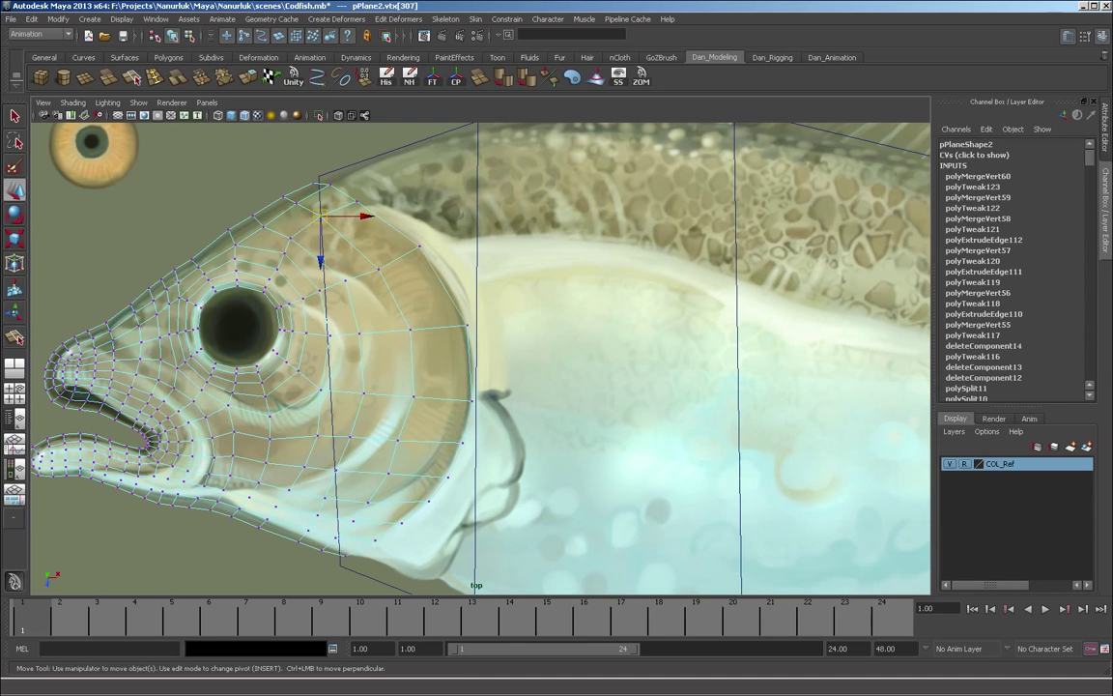
Extrude the gill cover's rear border edges to start new faces behind the head.
left_click(236, 233)
scroll(386, 319, "down", 5)
middle_click_drag(386, 338, 301, 317, "alt")
scroll(386, 338, "up", 3)
key("F10")
double_click(386, 353)
left_click_drag(277, 465, 295, 514)
key("g")
Reposition the extruded vertices along the upper and middle rear edge of the gill cover.
key("F9")
key("w")
left_click(359, 243)
left_click_drag(374, 314, 390, 332)
left_click_drag(383, 323, 383, 316)
left_click_drag(397, 315, 414, 333)
left_click_drag(404, 323, 402, 312)
left_click_drag(431, 291, 454, 323)
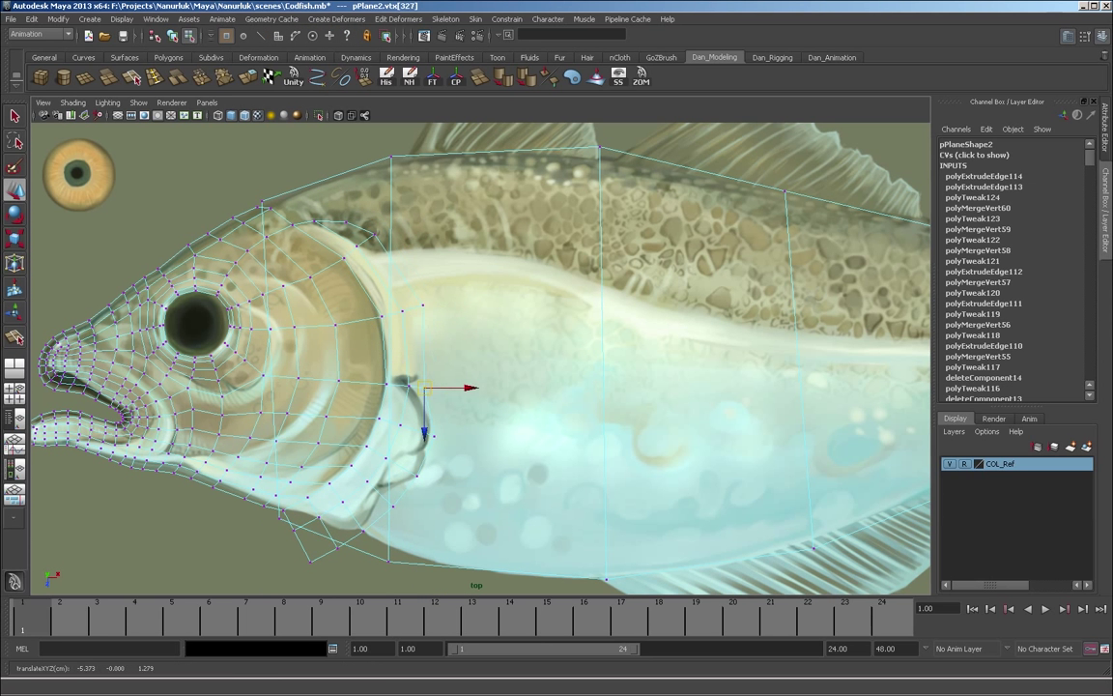
Spread the vertices around the pectoral fin base and lower gill cover to follow the reference.
middle_click_drag(392, 493, 424, 401, "alt")
left_click_drag(416, 405, 434, 423)
left_click_drag(424, 414, 420, 401)
left_click_drag(331, 459, 397, 451)
left_click_drag(387, 441, 392, 438)
left_click_drag(396, 417, 414, 437)
middle_click_drag(415, 386, 425, 448, "alt")
left_click_drag(438, 344, 456, 363)
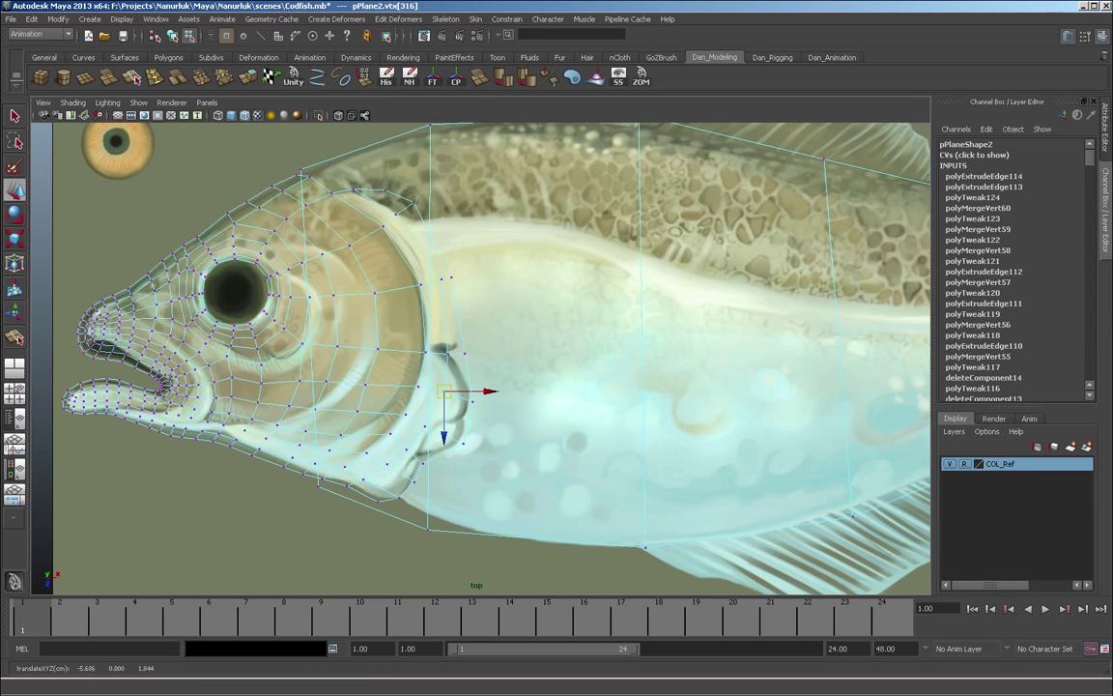
Extrude the edges at the top of the head backward and merge them with the strip behind the gill cover.
middle_click_drag(454, 354, 465, 414, "alt")
left_click_drag(417, 253, 435, 273)
left_click_drag(459, 330, 475, 350)
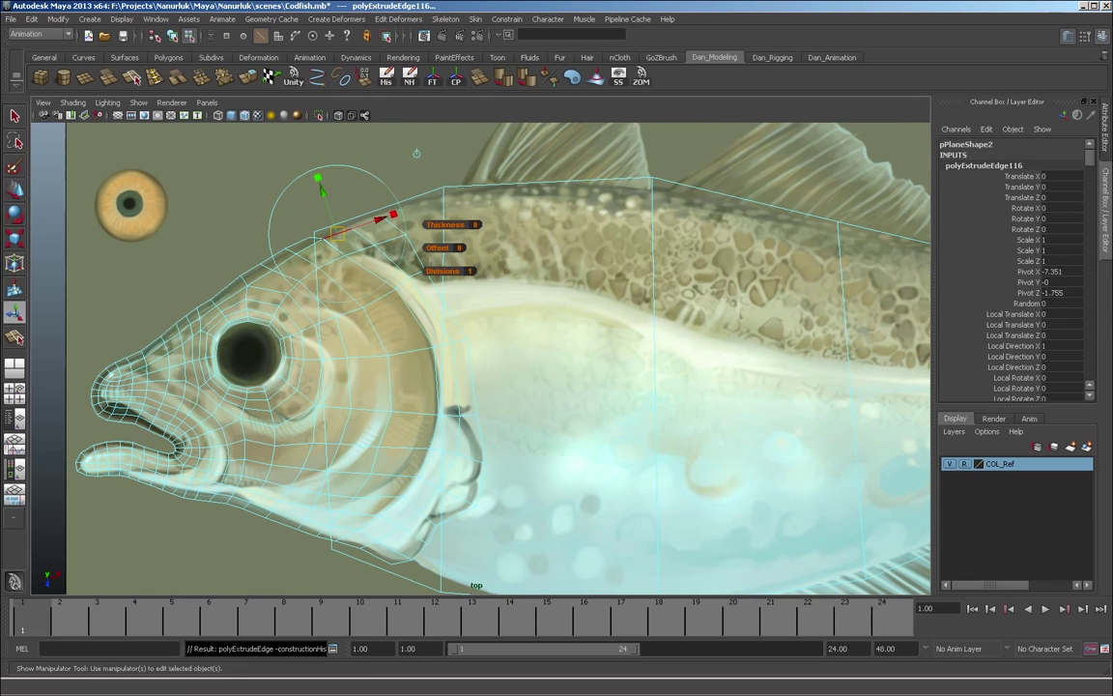
right_click_drag(401, 221, 401, 242, "shift")
left_click(402, 232)
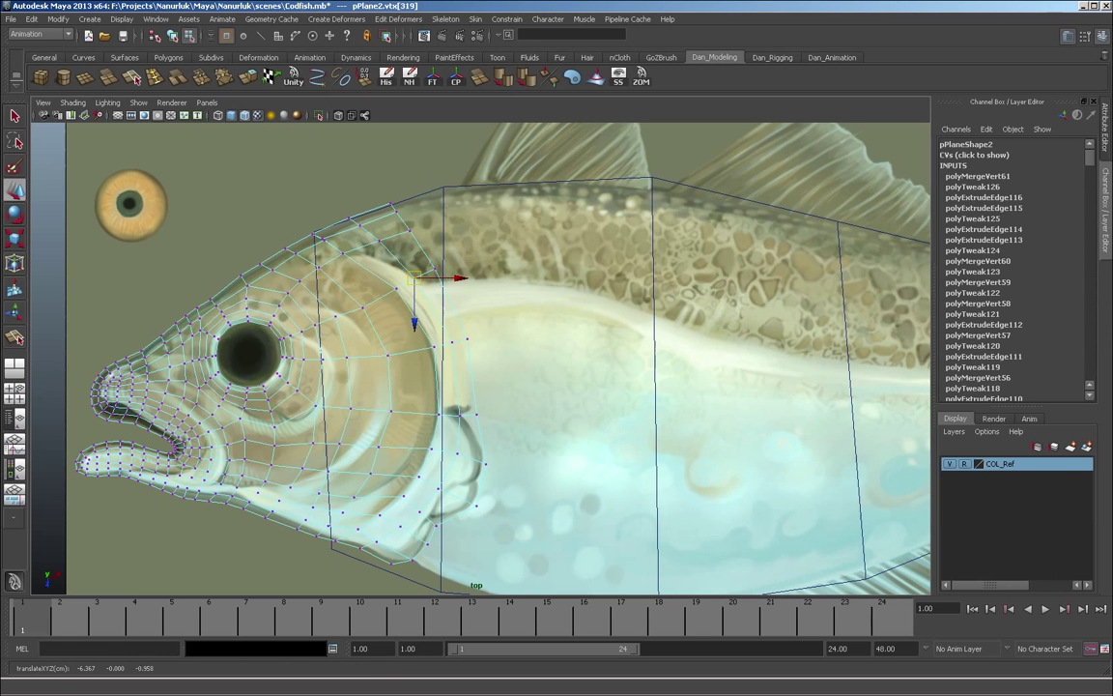
Delete the coarse body plane mesh that lies over the fish reference.
key("Delete")
scroll(481, 358, "down", 2)
middle_click_drag(483, 357, 386, 335, "alt")
Extrude the border edges behind the gill cover backward into one new strip of faces.
left_click(335, 490)
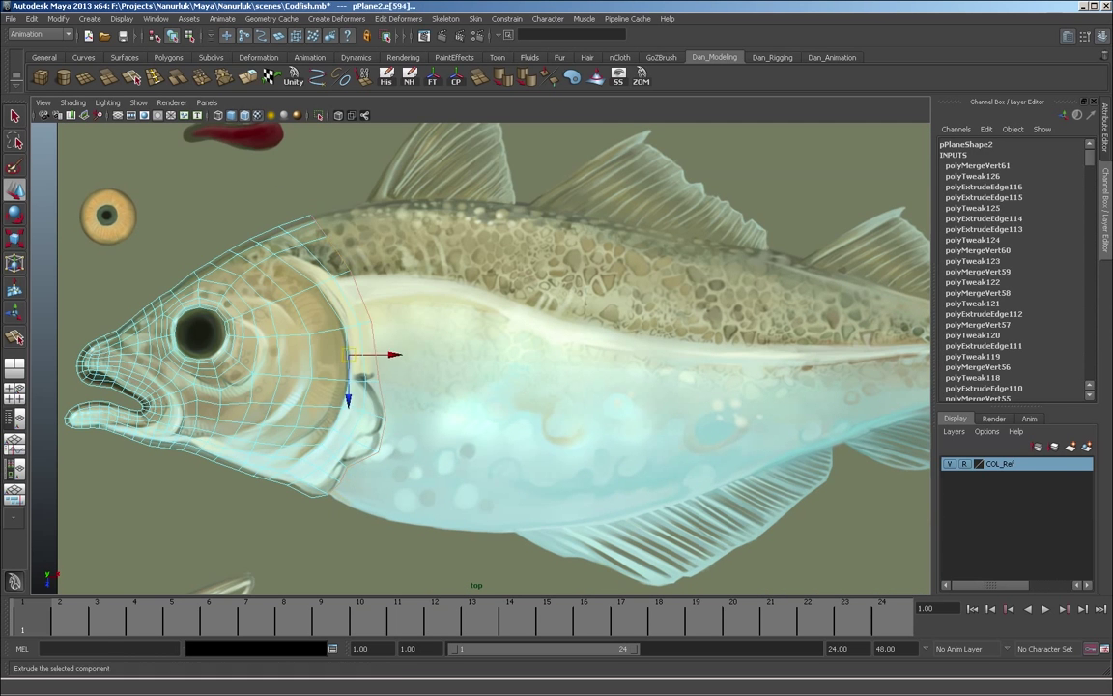
right_click_drag(348, 425, 348, 446, "shift")
mouse_move(394, 355)
left_mouse_down()
mouse_move(486, 355)
mouse_move(414, 355)
left_mouse_up()
Reposition the new strip's vertices along the back and flank, and merge the loose vertices at the belly.
right_click_drag(363, 232, 314, 232)
key("w")
left_click_drag(374, 215, 359, 202)
left_click_drag(376, 221, 368, 214)
left_click_drag(380, 236, 375, 236)
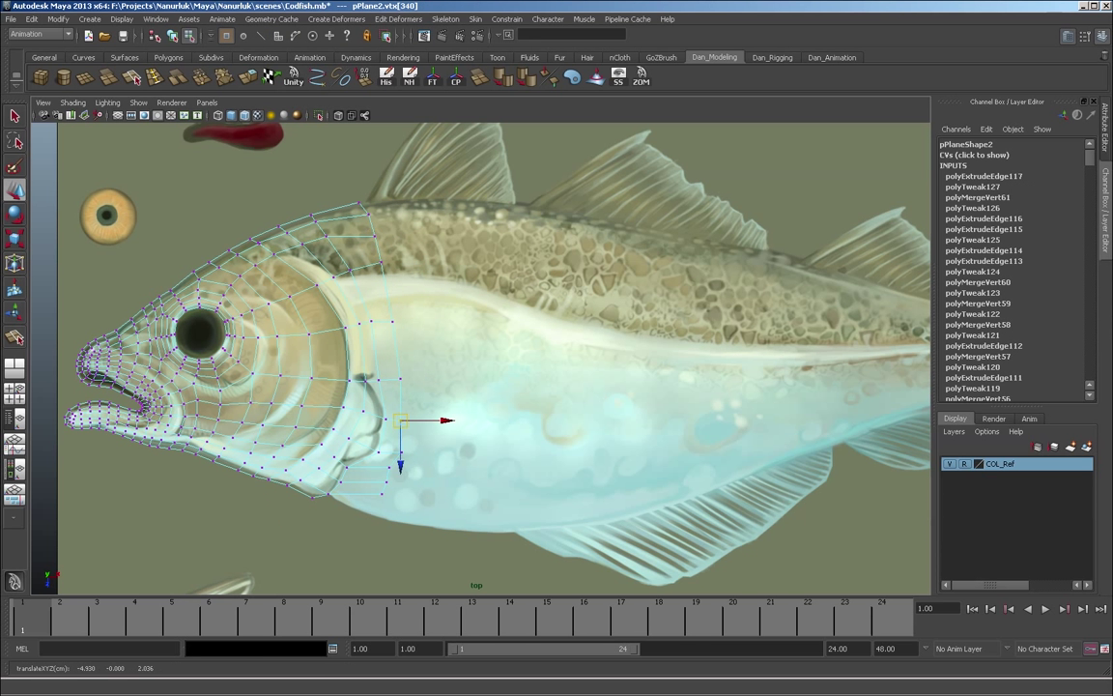
right_click_drag(259, 243, 259, 207, "shift")
left_click_drag(291, 259, 276, 256)
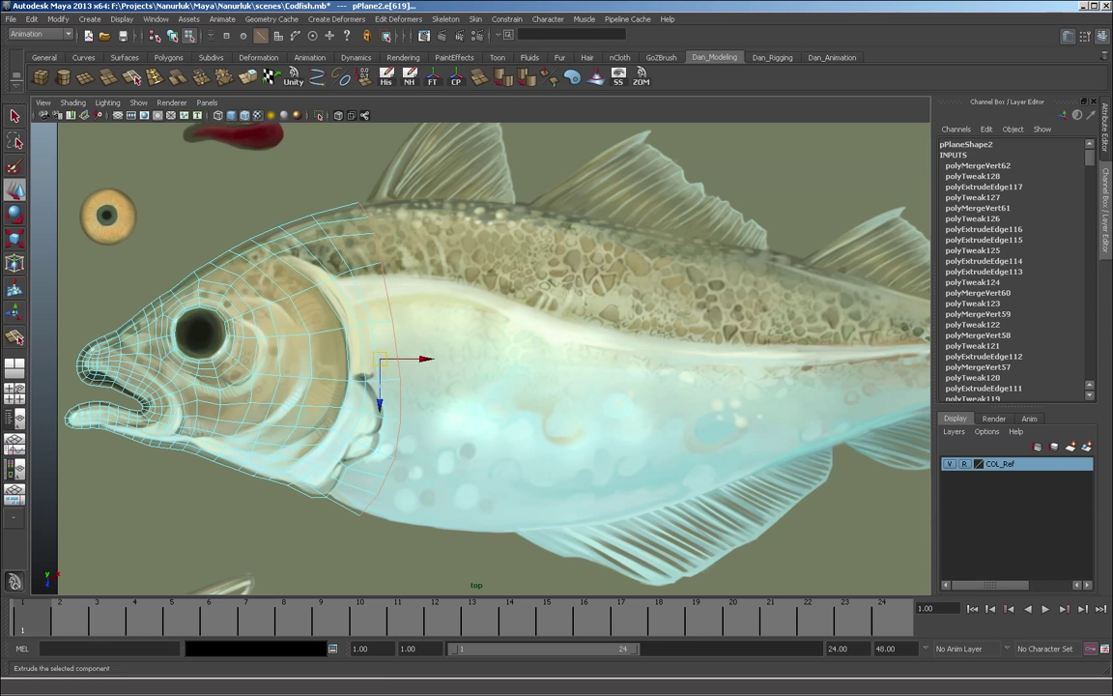
Extrude the rear border loop back to mid-body, straighten it vertically and fit its vertices to the back and belly outlines.
double_click(396, 350)
left_click(249, 77)
left_click_drag(431, 360, 584, 361)
left_click_drag(597, 361, 562, 360)
key("w")
left_click_drag(517, 515, 517, 534)
left_click_drag(517, 493, 517, 509)
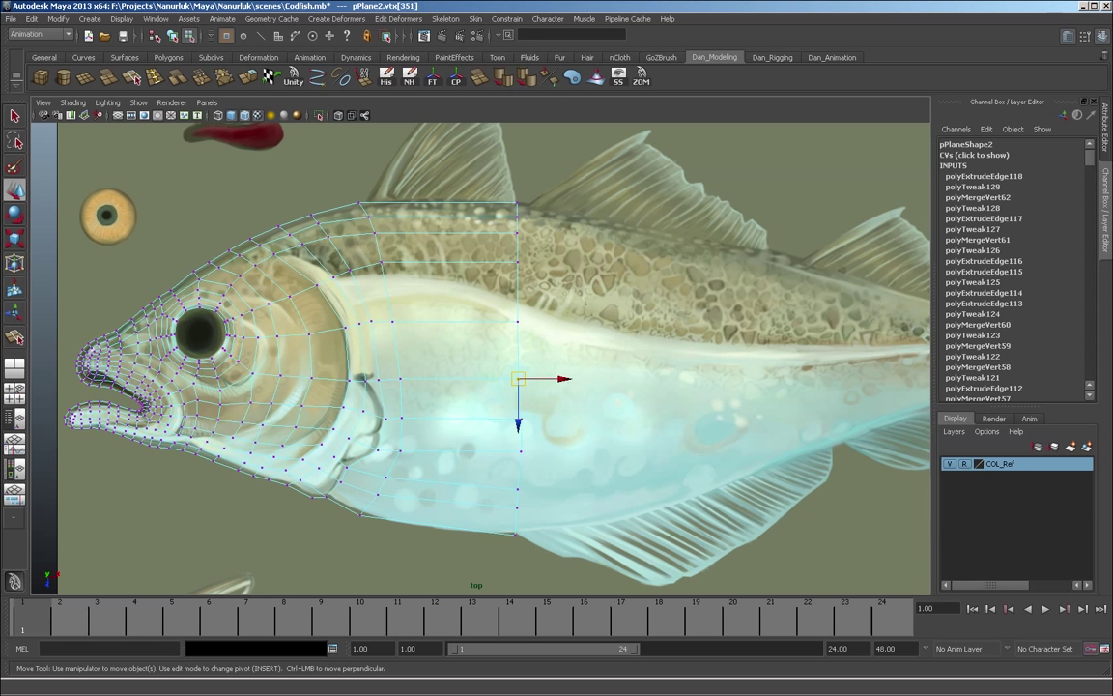
left_click_drag(517, 262, 517, 257)
left_click_drag(517, 203, 517, 198)
left_click_drag(517, 217, 517, 199)
Insert an edge loop midway along the new body section and fit its vertices to the outline.
middle_click_drag(522, 290, 514, 305, "alt")
left_click(132, 77)
left_click(449, 335)
key("w")
key("r")
key("w")
left_click(440, 248)
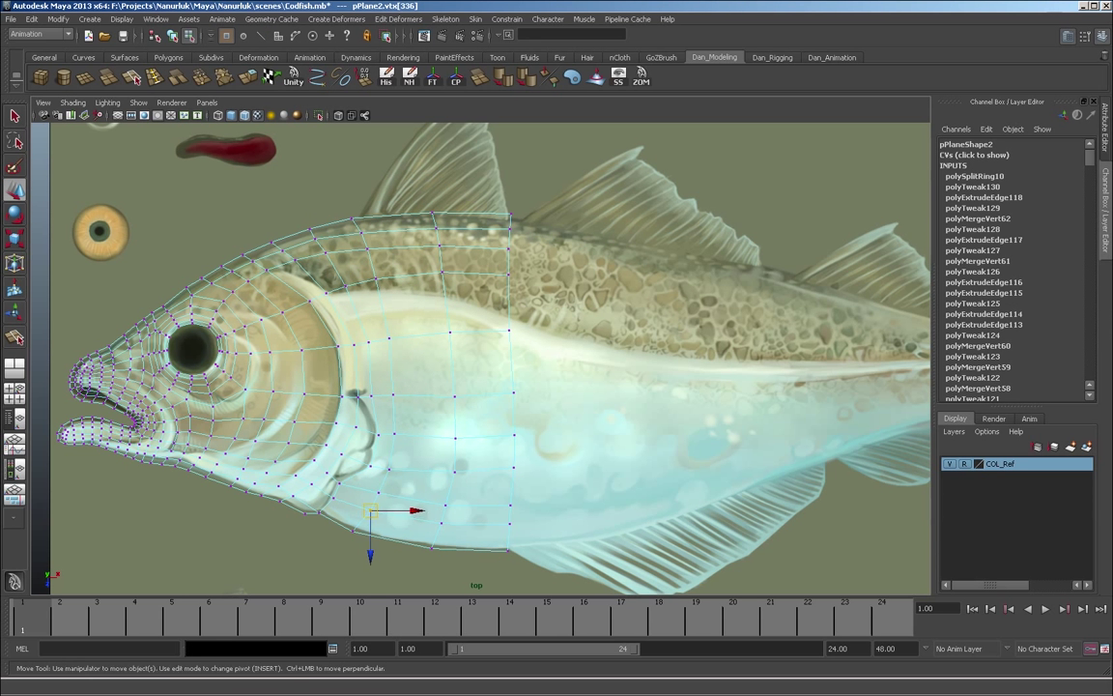
Extrude the rear border loop one section further along the body beneath the second dorsal fin.
key("F10")
double_click(513, 363)
left_click(249, 78)
left_click_drag(559, 383, 628, 382)
middle_click_drag(628, 382, 562, 376, "alt")
left_click_drag(576, 376, 518, 376)
key("w")
key("r")
key("w")
Extrude a further body section toward the tail and fit the previous loop's vertices to the body outline.
left_click(249, 77)
left_click_drag(473, 522, 562, 522)
left_click_drag(577, 378, 518, 378)
left_click_drag(518, 441, 518, 433)
key("F9")
key("w")
left_click(518, 536)
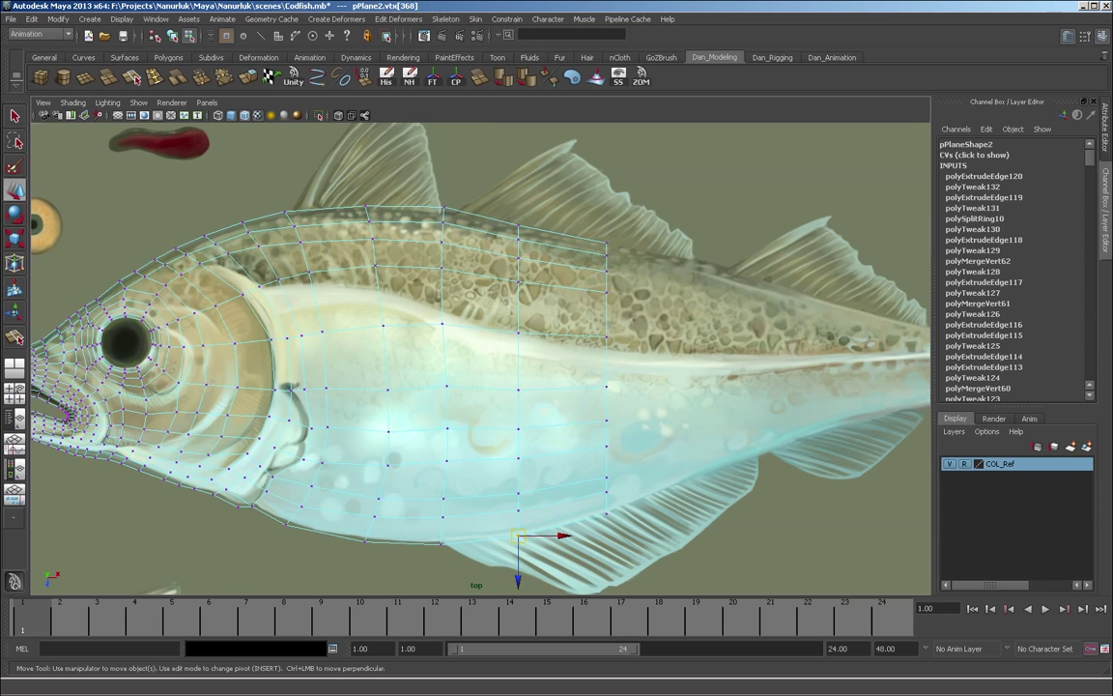
left_click(518, 389)
Extrude the rear border loop further toward the tail and scale it down to the narrowing body.
middle_click_drag(518, 389, 380, 385, "alt")
key("F10")
double_click(468, 401)
left_click(250, 77)
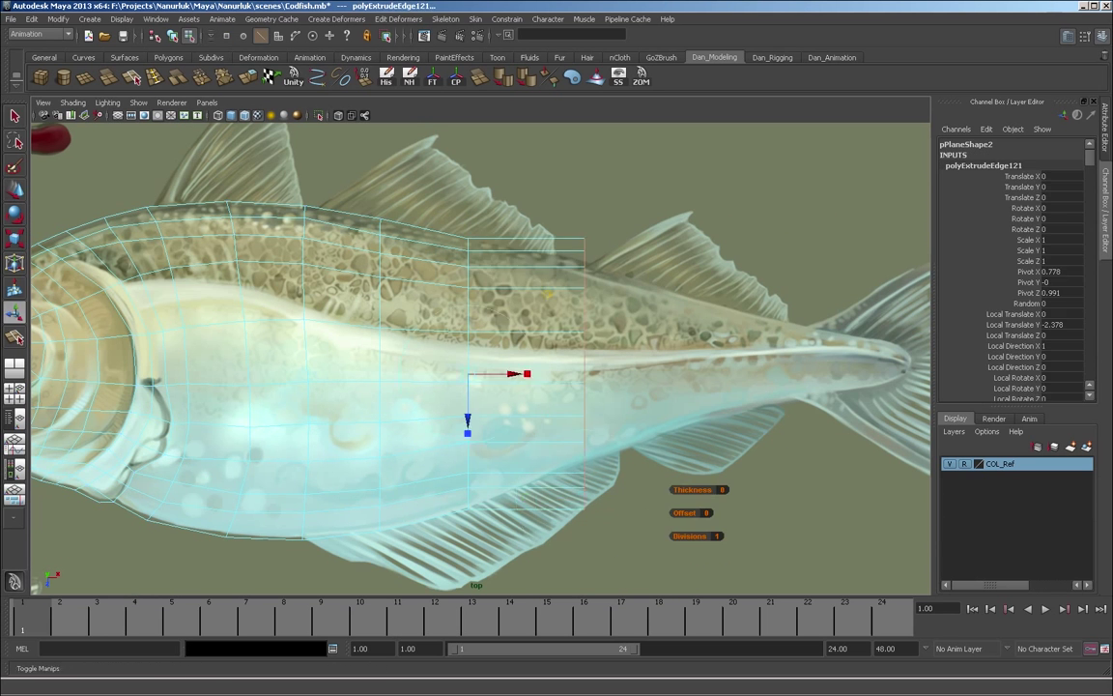
left_click(250, 77)
left_click_drag(514, 373, 726, 361)
left_click_drag(679, 394, 679, 387)
left_click_drag(680, 407, 679, 409)
left_click_drag(680, 422, 679, 407)
Extrude two more sections into the tail stalk and scale the end loop to its height.
scroll(680, 408, "down", 3)
middle_click_drag(633, 402, 610, 402, "alt")
scroll(611, 402, "up", 5)
middle_click_drag(702, 416, 513, 402, "alt")
left_click_drag(513, 409, 513, 404)
middle_click_drag(513, 409, 438, 402, "alt")
left_click(249, 77)
mouse_move(439, 380)
left_mouse_down()
mouse_move(579, 380)
mouse_move(439, 385)
left_mouse_up()
left_click(249, 77)
left_click_drag(625, 343, 711, 343)
left_click_drag(661, 403, 661, 386)
Reposition the end loop's vertices to match the tail stalk's upper and lower outlines.
middle_click_drag(661, 386, 544, 393, "alt")
right_click_drag(625, 270, 692, 270, "alt")
middle_click_drag(693, 271, 602, 276, "alt")
key("F9")
left_click(491, 278)
key("w")
left_click_drag(492, 278, 428, 260)
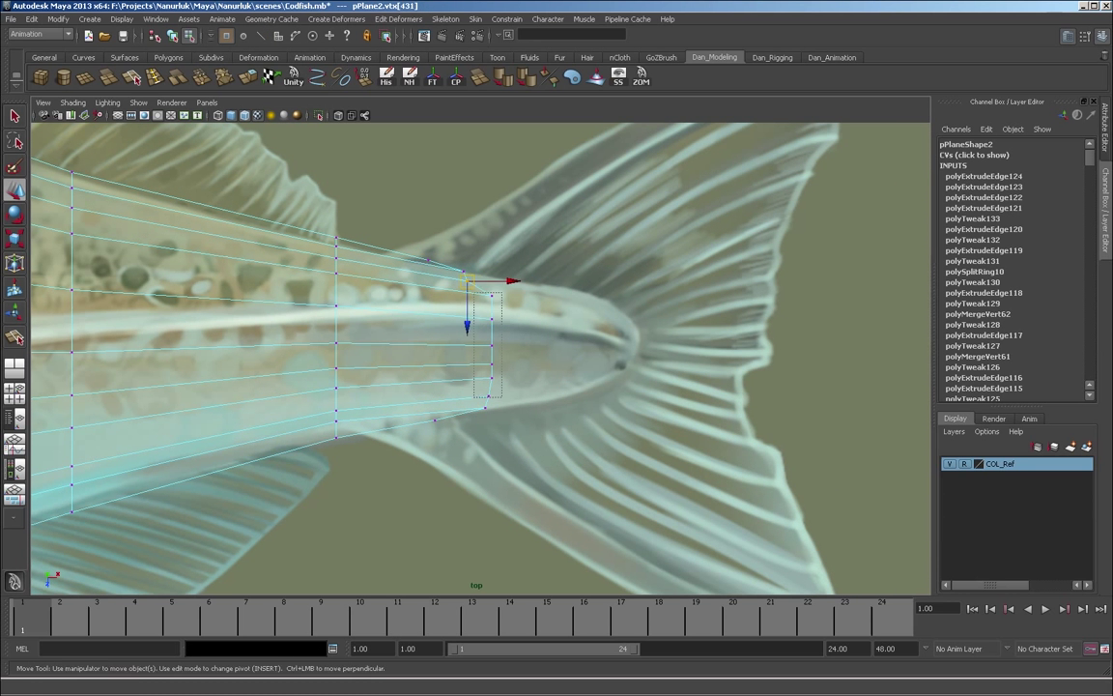
left_click_drag(490, 346, 468, 344)
left_click_drag(485, 407, 461, 407)
left_click_drag(435, 419, 429, 422)
Extrude the tail stalk's end edges one more section toward the base of the tail fin.
key("q")
double_click(469, 328)
left_click(249, 77)
left_click_drag(522, 339, 632, 339)
Adjust the tail stalk's vertices to follow the outline and space the rows evenly.
left_click_drag(461, 407, 336, 438)
left_click_drag(336, 422, 336, 426)
left_click_drag(321, 229, 351, 253)
left_click_drag(336, 293, 336, 288)
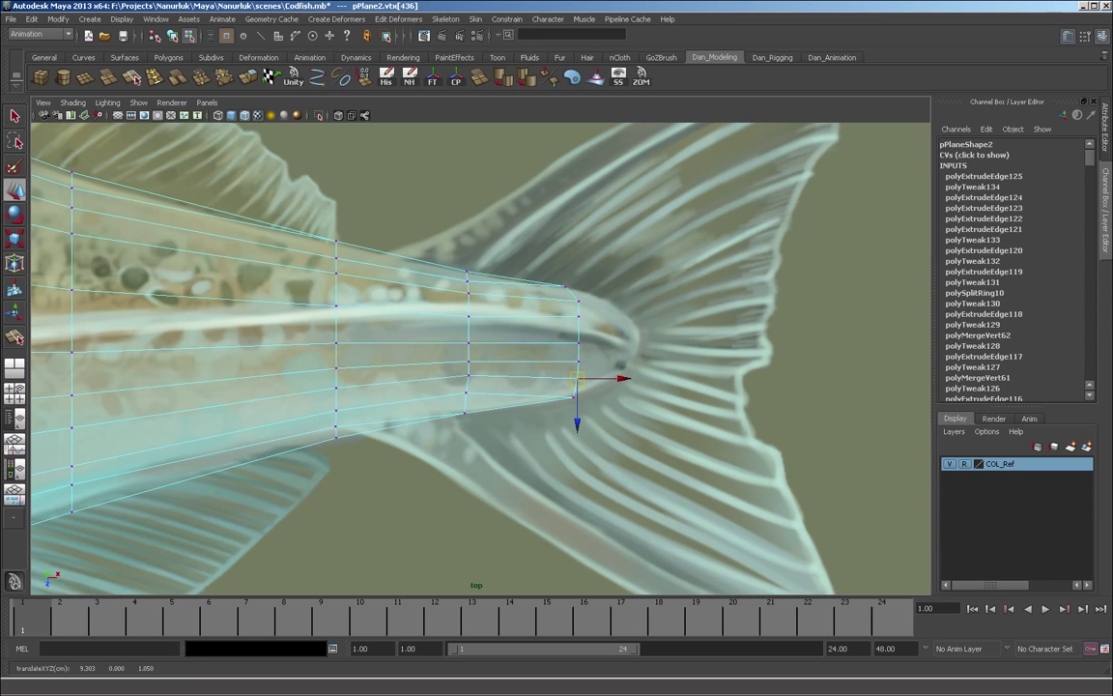
Scale the end loop to the tail stalk's height, extrude its edges once more and round off the tip at the tail fin's base.
left_click_drag(549, 265, 603, 417)
key("r")
left_click_drag(554, 389, 554, 402)
key("q")
double_click(556, 328)
left_click(224, 77)
left_click_drag(609, 340, 698, 340)
left_click_drag(627, 285, 659, 309)
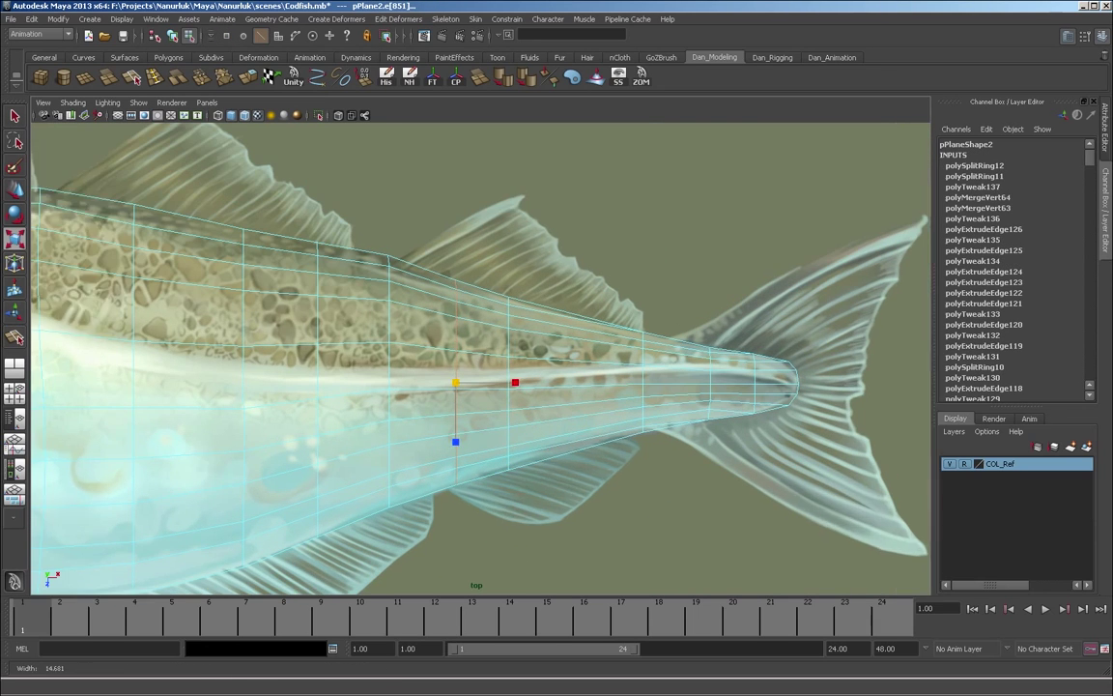
Insert extra edge loops across the rear body and tail stalk and split the edges near the upper outline.
middle_click_drag(542, 386, 456, 380, "alt")
double_click(423, 386)
double_click(556, 367)
key("w")
key("y")
left_click(490, 379)
scroll(490, 380, "up", 5)
key("q")
left_click(132, 77)
left_click(497, 270)
key("q")
scroll(498, 290, "up", 2)
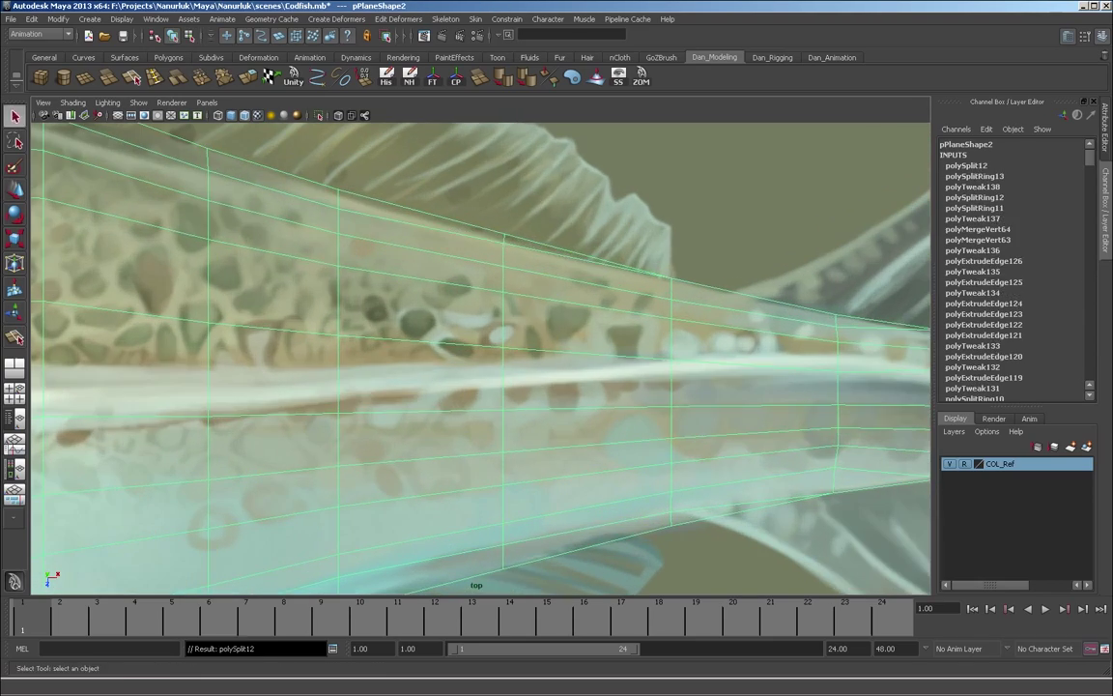
Scale the new vertex column on the rear body to match the fish's outline, and save the scene.
key("w")
scroll(497, 290, "down", 5)
key("r")
left_click_drag(466, 407, 466, 403)
scroll(487, 373, "down", 2)
scroll(392, 340, "up", 4)
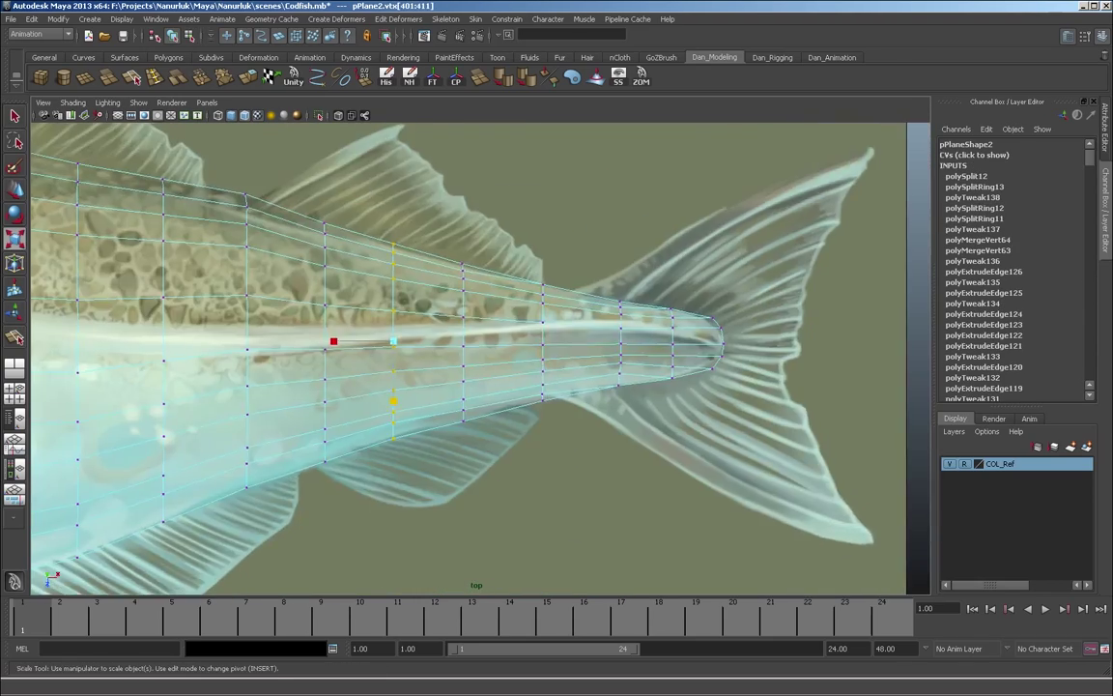
scroll(604, 386, "down", 2)
left_click(604, 431)
key("ctrl+s")
Extrude the two back edges under the first dorsal fin upward and pull the new vertices toward the fin's tip.
middle_click_drag(435, 339, 795, 447, "alt")
left_click(282, 322)
left_click(371, 321, "shift")
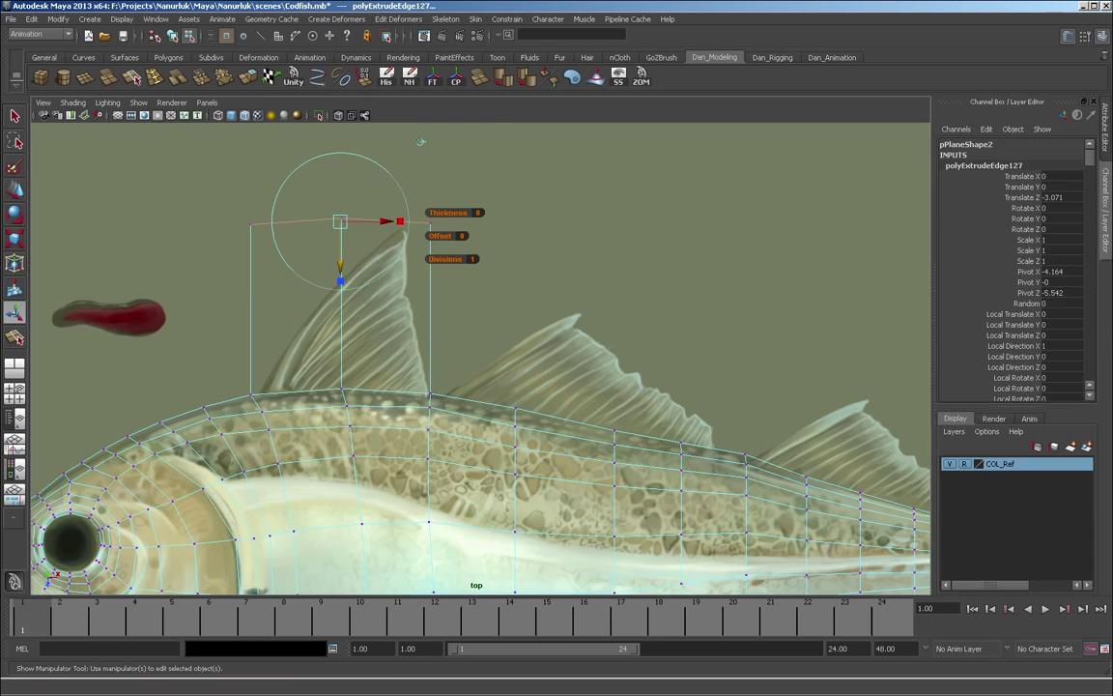
left_click(316, 292)
key("w")
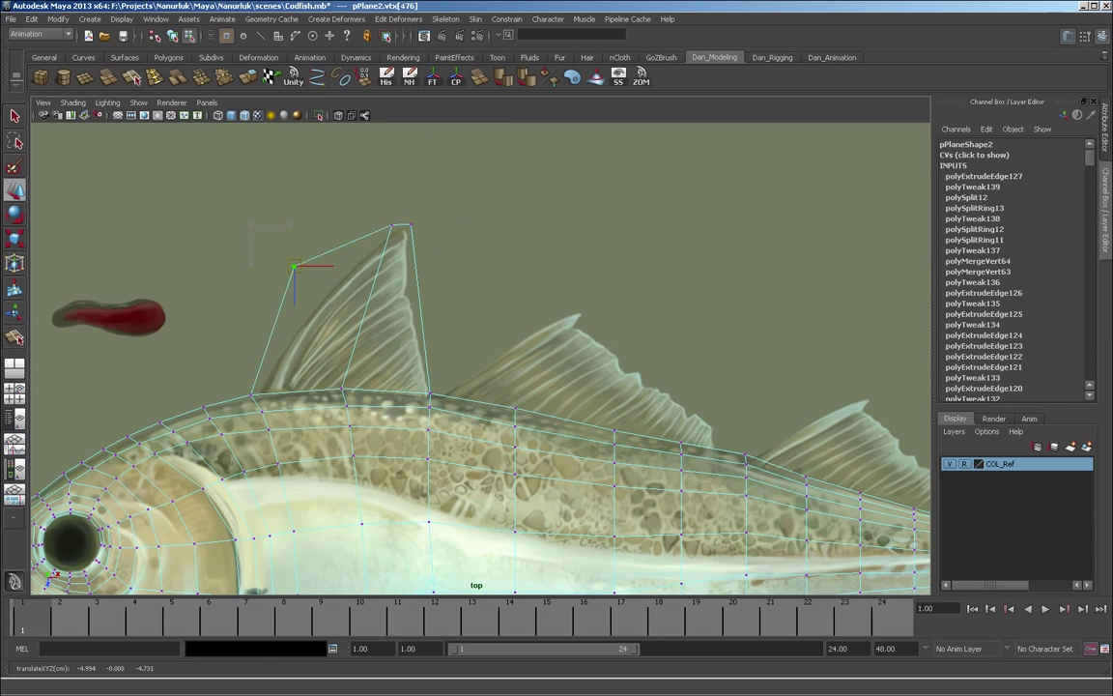
Divide the first dorsal fin with edge loops across its height and fit its vertices to the painted outline.
key("y")
left_click(419, 294)
key("w")
key("y")
left_click(424, 345)
key("w")
key("y")
left_click_drag(409, 267, 410, 281)
key("ctrl+z")
key("q")
key("y")
key("q")
scroll(482, 358, "down", 3)
middle_click_drag(482, 358, 415, 253, "alt")
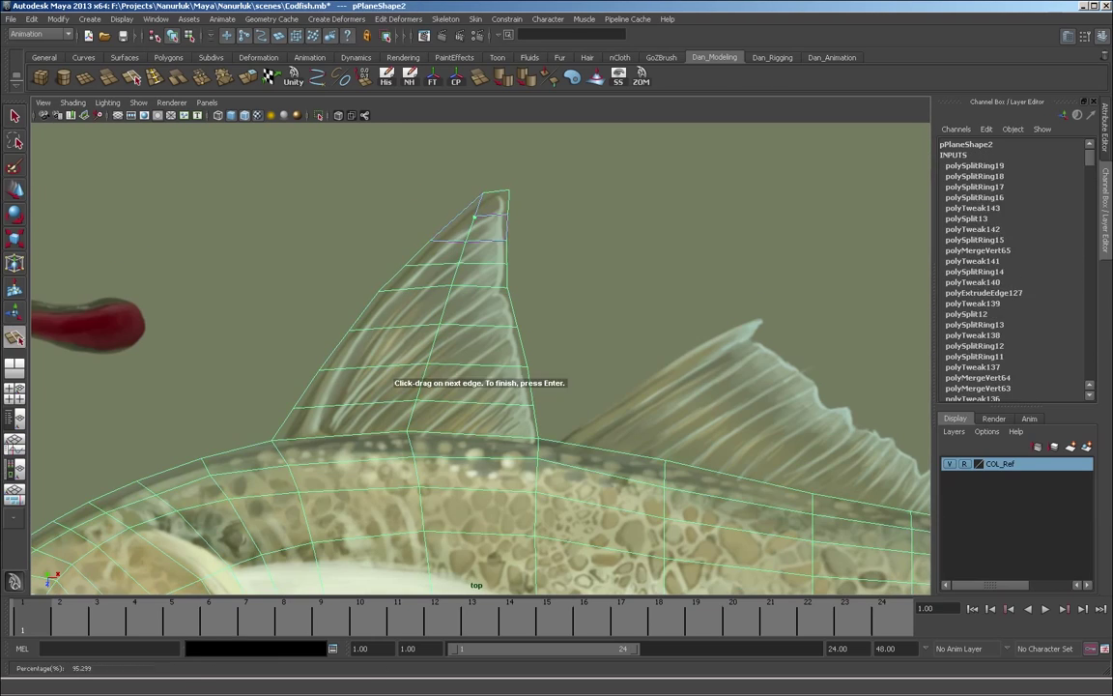
left_click(429, 242)
Extrude the four back edges under the second dorsal fin upward in two successive sections.
scroll(481, 358, "down", 6)
scroll(481, 359, "up", 5)
left_click(370, 320)
left_click(489, 342, "shift")
left_click(595, 364, "shift")
left_click(678, 379, "shift")
scroll(481, 359, "down", 3)
scroll(481, 358, "up", 3)
key("ctrl+e")
left_click_drag(472, 400, 472, 393)
key("g")
Move the end vertices of the extruded strip to follow the front and rear of the second dorsal fin's base.
key("F9")
key("w")
left_click_drag(618, 367, 648, 373)
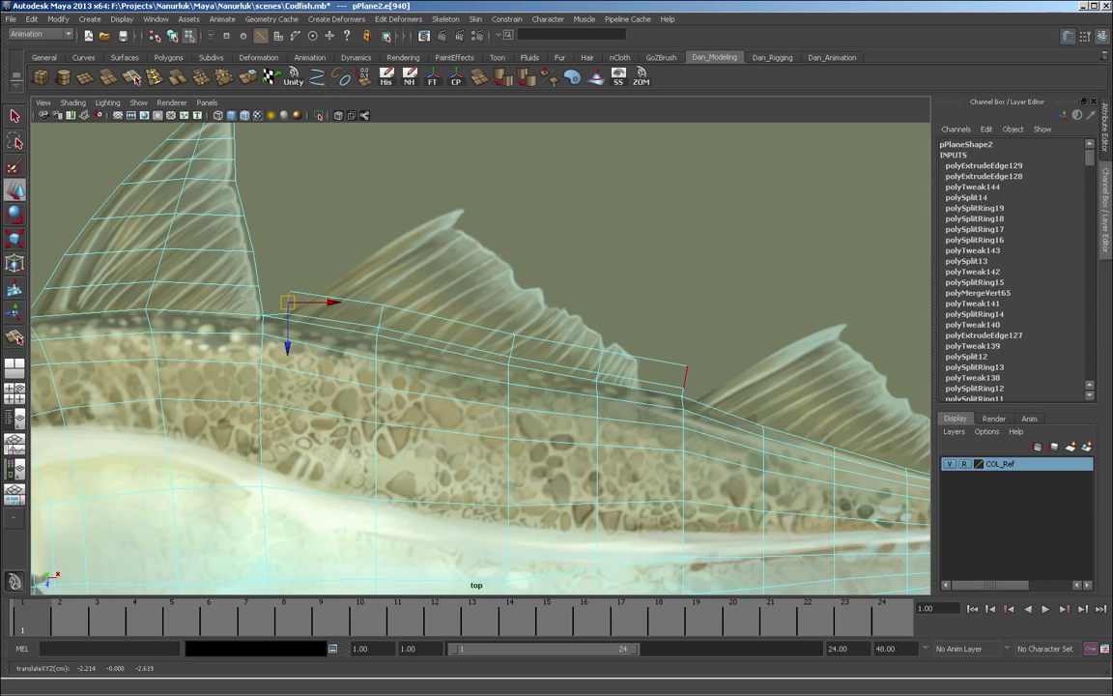
left_click_drag(294, 321, 285, 313)
left_click(353, 301)
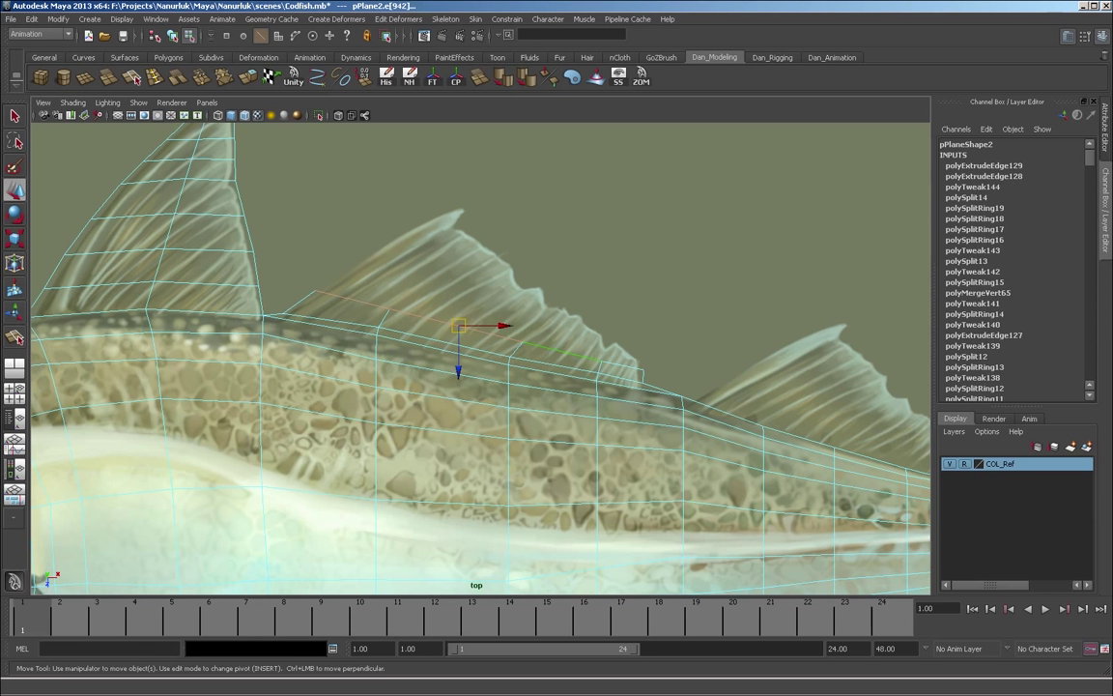
Extrude the second dorsal fin's upper edges to its full height and position the vertices around the fin's outline.
key("ctrl+e")
left_click_drag(365, 261, 392, 137)
left_click_drag(342, 169, 383, 207)
left_click_drag(669, 249, 642, 362)
left_click_drag(626, 239, 609, 331)
left_click_drag(549, 215, 543, 287)
left_click_drag(420, 186, 499, 229)
left_click_drag(383, 207, 470, 203)
left_click_drag(543, 287, 553, 276)
left_click_drag(469, 203, 452, 181)
left_click_drag(316, 291, 316, 288)
Insert an edge loop across the second dorsal fin and adjust its vertices to the outline.
left_click(132, 78)
left_click(369, 249)
key("q")
left_click(607, 344)
key("w")
scroll(480, 358, "down", 5)
left_click(549, 390)
scroll(480, 358, "up", 4)
left_click(547, 422)
Extrude the back edges under the third dorsal fin upward in three sections.
middle_click_drag(387, 290, 482, 333, "alt")
left_click(303, 313)
left_click(582, 396, "shift")
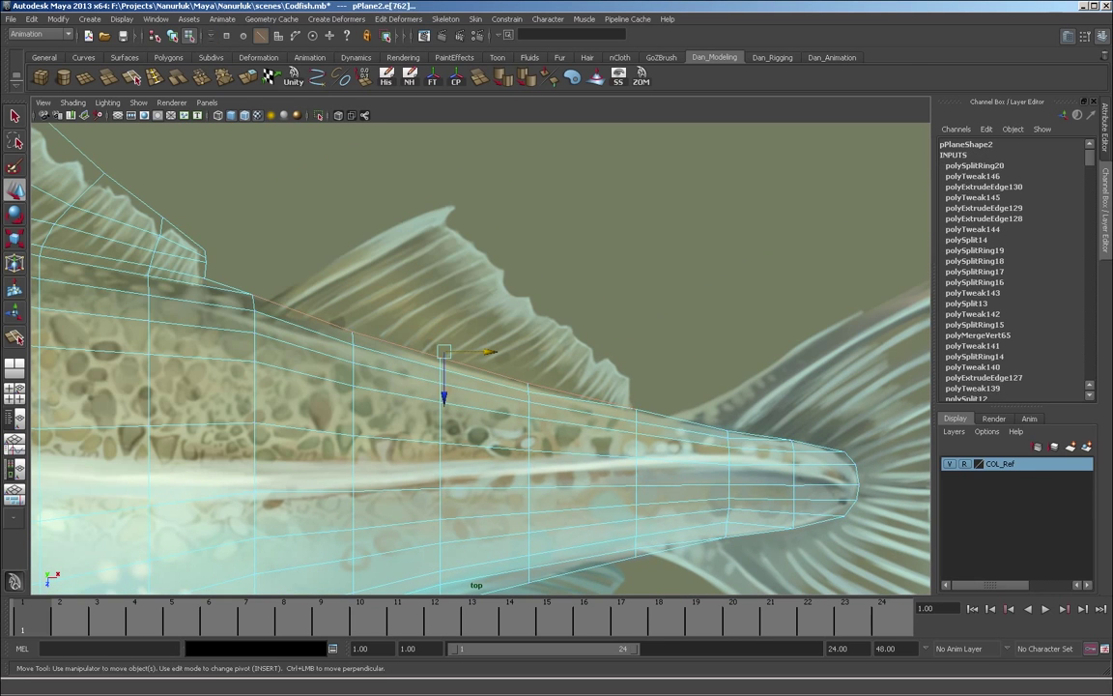
left_click(223, 77)
left_click_drag(322, 259, 322, 240)
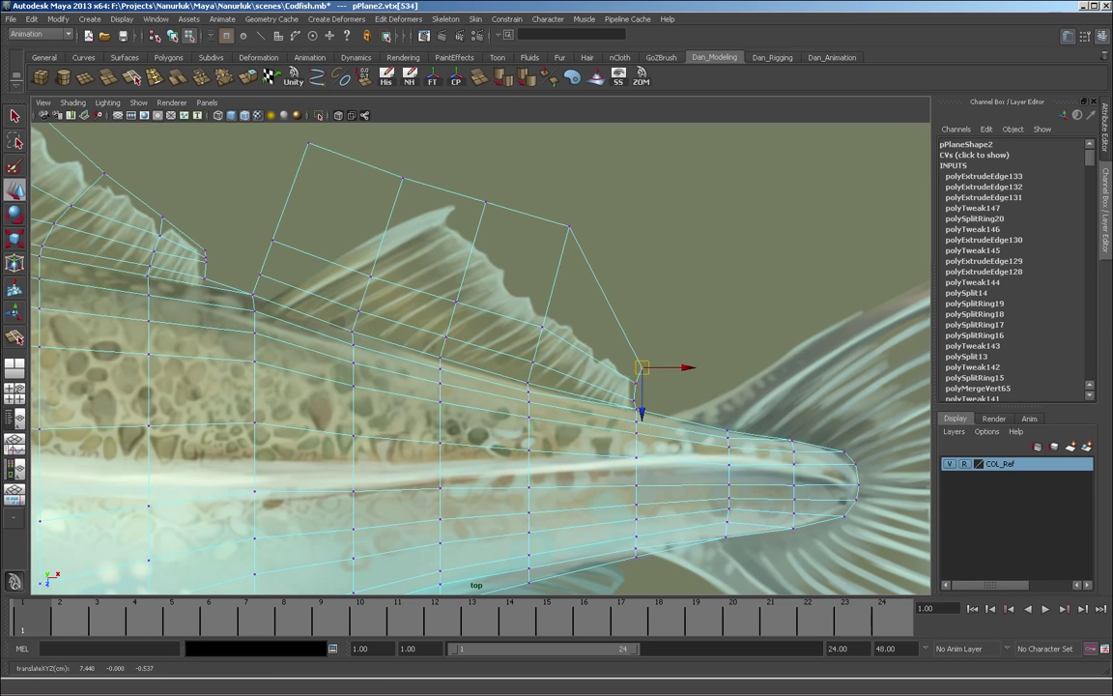
Reposition the third dorsal fin's vertices to follow its outline and space its inner rows evenly.
left_click_drag(534, 362, 534, 368)
left_click_drag(542, 326, 542, 354)
left_click_drag(569, 226, 570, 317)
left_click_drag(642, 368, 639, 368)
left_click_drag(486, 202, 525, 278)
left_click(447, 336)
left_click_drag(446, 336, 455, 342)
left_click_drag(456, 302, 474, 318)
left_click_drag(525, 277, 514, 276)
left_click_drag(403, 178, 472, 235)
left_click_drag(370, 277, 421, 285)
left_click_drag(358, 310, 374, 315)
left_click_drag(471, 234, 486, 248)
left_click_drag(273, 240, 354, 241)
left_click_drag(260, 274, 296, 277)
Delete the unneeded edges and vertices from the body mesh.
scroll(481, 358, "up", 5)
middle_click_drag(255, 298, 713, 430, "alt")
scroll(481, 357, "down", 5)
left_click(688, 356)
scroll(481, 358, "down", 3)
left_click(504, 326)
key("F8")
scroll(482, 357, "up", 4)
key("F8")
left_click(455, 335)
key("Delete")
left_click(455, 216)
key("Delete")
scroll(481, 358, "down", 3)
middle_click_drag(542, 328, 470, 362, "alt")
scroll(481, 357, "up", 3)
left_click(376, 313)
left_click(449, 258)
scroll(481, 357, "down", 3)
middle_click_drag(580, 387, 259, 250, "alt")
scroll(481, 357, "up", 4)
left_click(237, 255)
Extrude the belly edges along the base of the first anal fin into a narrow strip.
left_click(490, 321)
middle_click_drag(490, 321, 768, 214, "alt")
scroll(481, 358, "up", 2)
left_click(522, 447, "shift")
left_click(224, 77)
middle_click_drag(472, 450, 399, 396, "alt")
left_click_drag(227, 406, 228, 414)
Move the strip's vertices to line up with the base of the first anal fin.
scroll(482, 357, "up", 2)
middle_click_drag(481, 357, 663, 310, "alt")
key("F9")
key("w")
left_click(851, 283)
left_click_drag(851, 283, 824, 289)
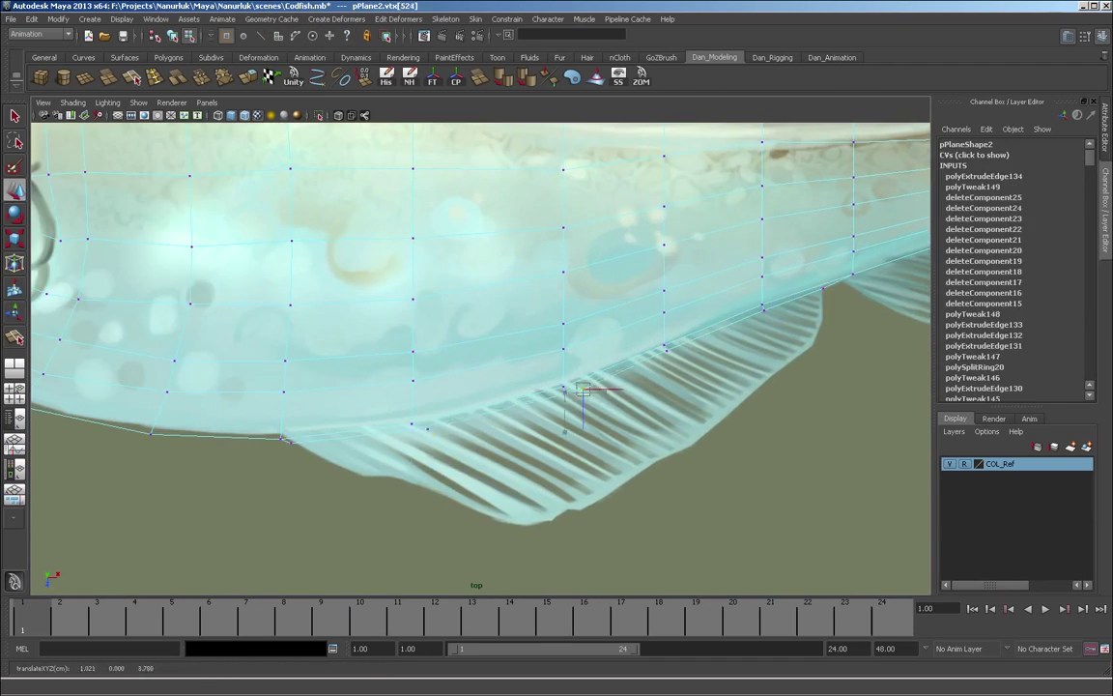
Extrude the strip's outer edges in three more sections down over the first anal fin.
key("F10")
left_click(360, 435)
double_click(798, 299, "shift")
left_click(224, 77)
left_click_drag(375, 485, 385, 517)
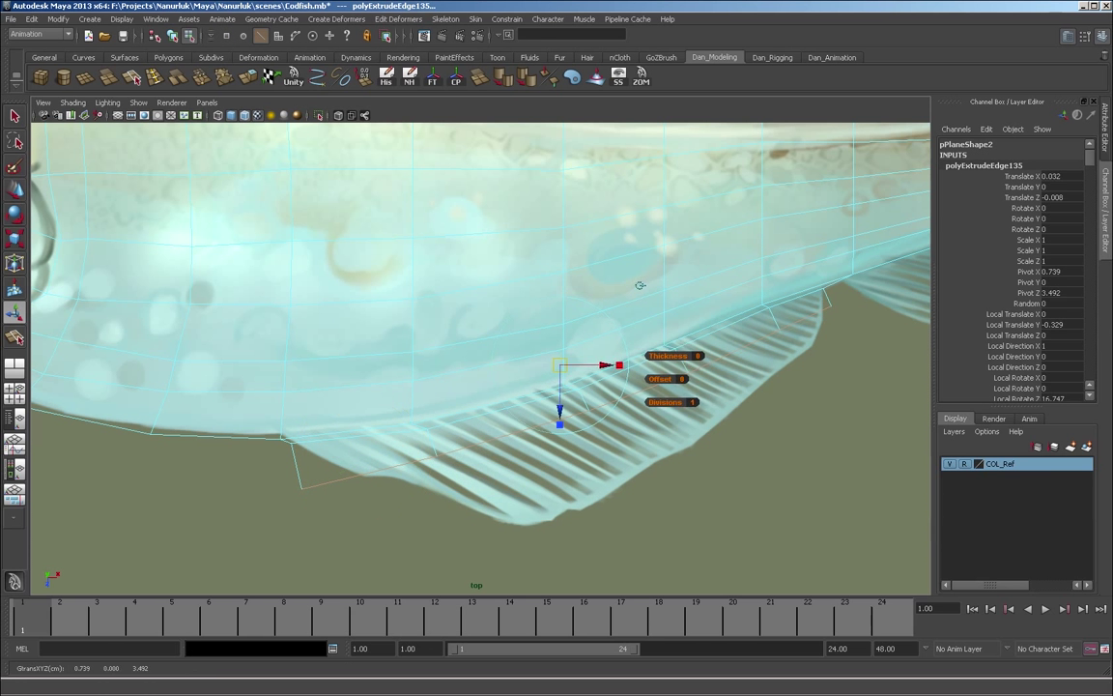
left_click(225, 77)
key("w")
left_click_drag(566, 397, 618, 480)
left_click(224, 77)
middle_click_drag(619, 479, 548, 454, "alt")
Move the front vertices of the first anal fin's mesh back toward the painted fin's outline.
key("F9")
key("w")
left_click_drag(398, 485, 428, 462)
left_click(366, 431)
left_click_drag(366, 431, 398, 424)
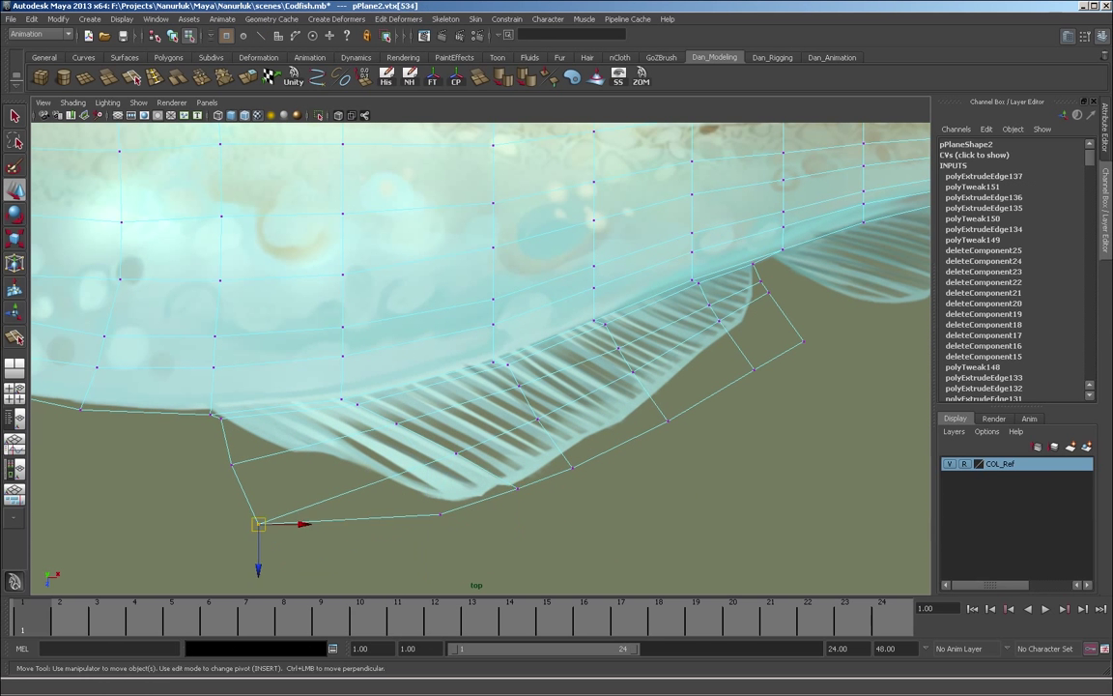
left_click_drag(258, 524, 359, 478)
Move the outer and rear vertices of the first anal fin's mesh in to follow the painted outline.
left_click(518, 386)
left_click_drag(573, 467, 619, 431)
left_click_drag(633, 372, 659, 345)
left_click_drag(668, 422, 701, 361)
scroll(702, 361, "up", 2)
middle_click_drag(775, 361, 554, 413, "alt")
left_click_drag(624, 425, 608, 368)
left_click_drag(631, 319, 624, 313)
left_click_drag(630, 348, 618, 344)
scroll(618, 329, "down", 6)
middle_click_drag(446, 285, 625, 370, "alt")
middle_click_drag(667, 290, 419, 277, "alt")
scroll(419, 242, "up", 5)
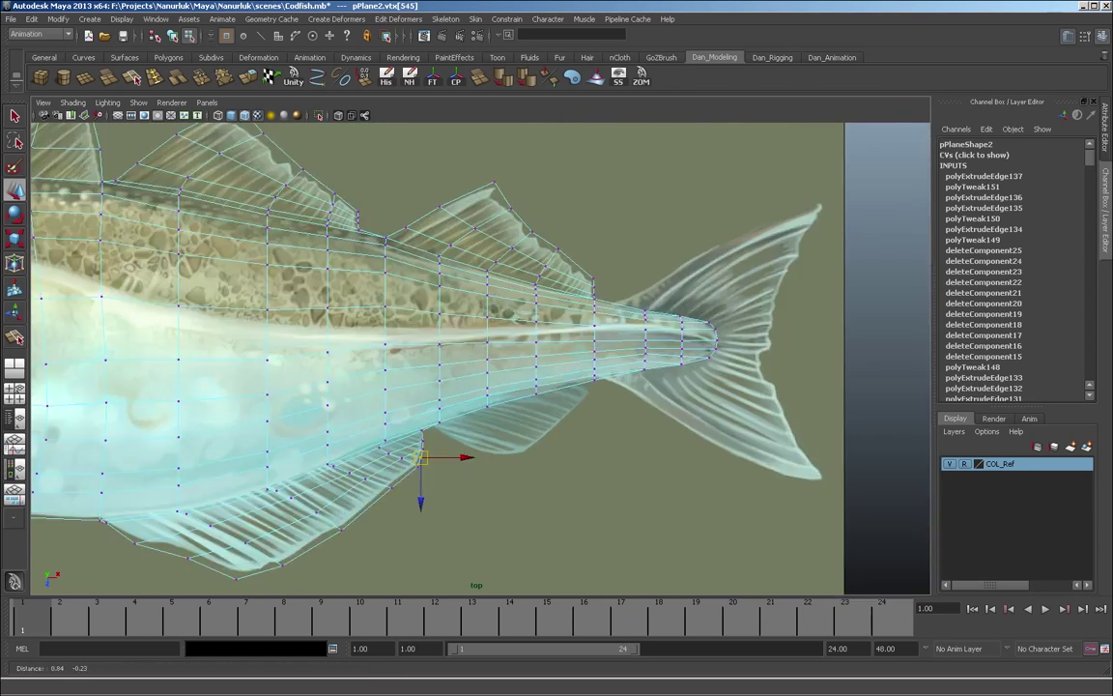
Reposition the body vertices below the front of the last dorsal fin to even out the mesh rows.
key("F10")
key("F9")
left_click_drag(445, 196, 471, 481)
left_click_drag(458, 341, 448, 342)
left_click_drag(447, 214, 446, 224)
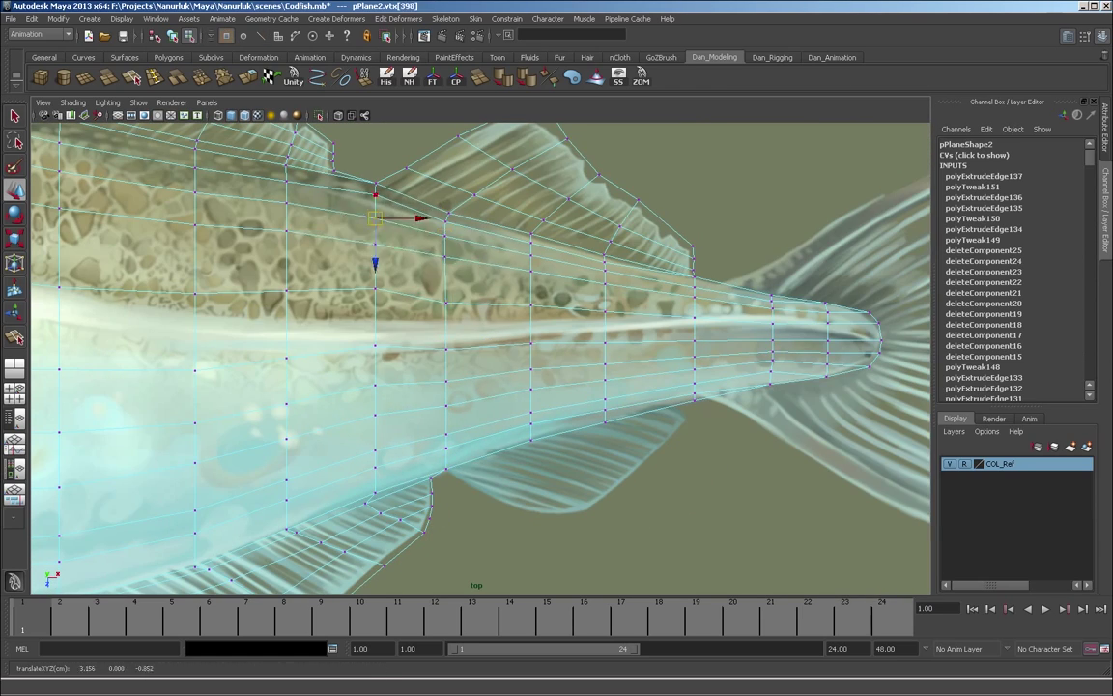
left_click_drag(446, 302, 446, 296)
left_click_drag(375, 288, 374, 292)
left_click_drag(375, 345, 375, 352)
left_click(286, 359)
Extrude the belly edges down over the second anal fin and insert an edge loop through the new section.
scroll(484, 357, "down", 2)
middle_click_drag(551, 348, 502, 316, "alt")
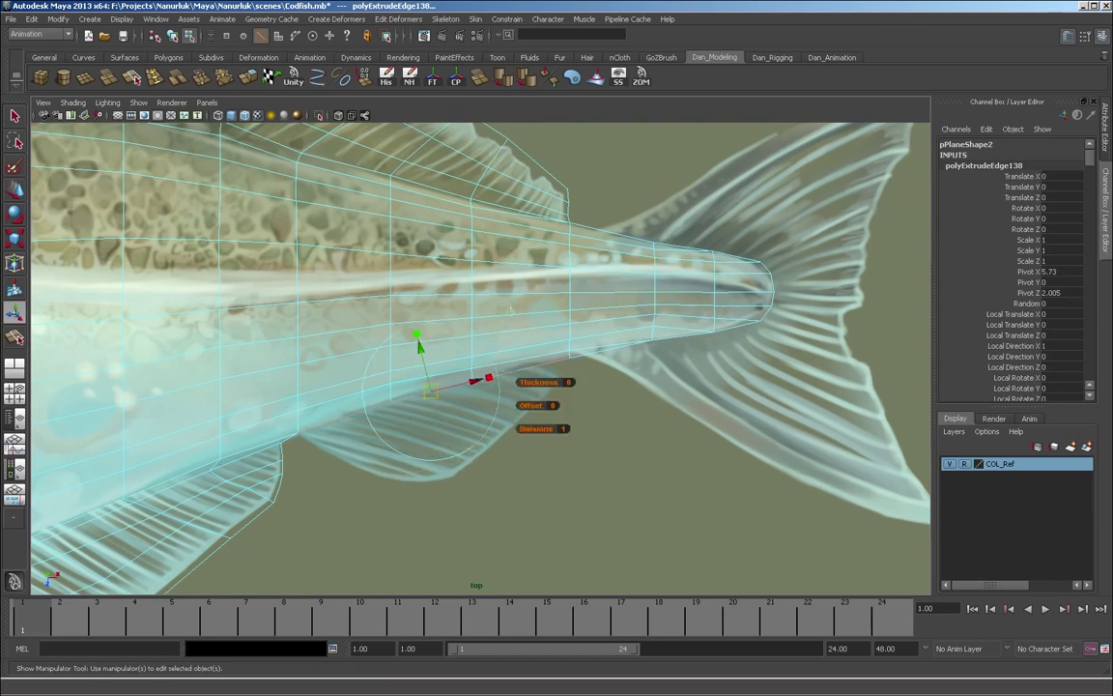
left_click_drag(419, 340, 441, 421)
left_click(133, 77)
Move the second anal fin's outer vertices to follow its painted outline and insert two more edge loops in the fin.
key("F9")
scroll(483, 387, "up", 2)
left_click_drag(608, 462, 586, 382)
left_click_drag(496, 490, 537, 432)
left_click_drag(407, 512, 458, 498)
left_click_drag(305, 546, 382, 521)
left_click(133, 77)
scroll(483, 387, "down", 5)
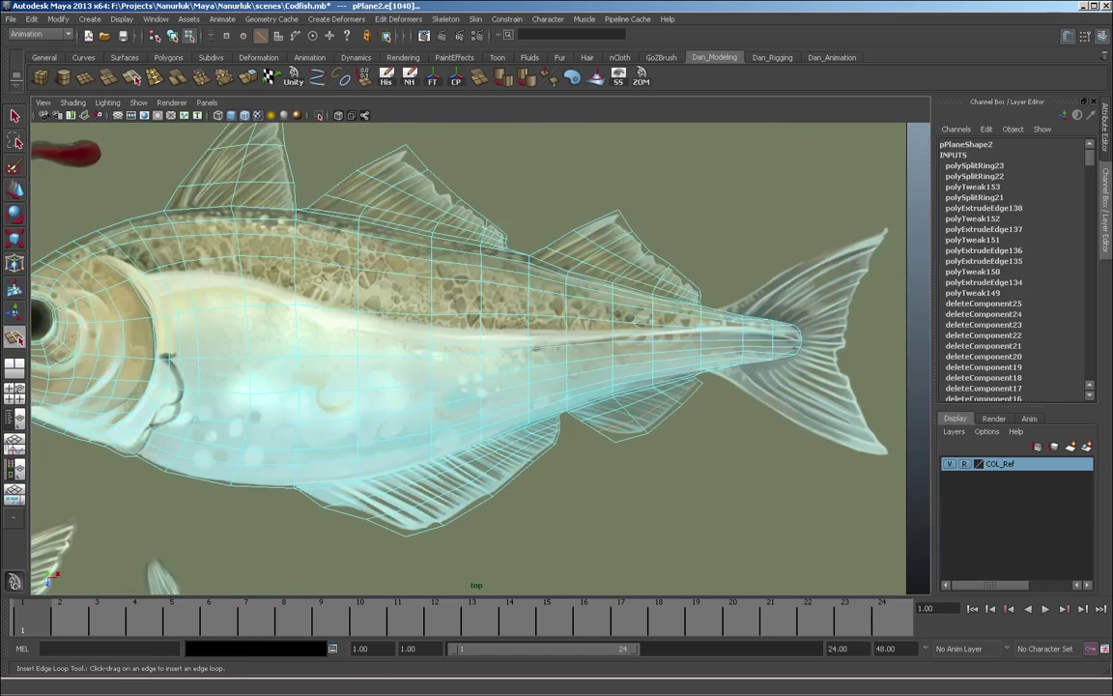
Extrude the edges around the tail end of the body outward into the tail fin.
scroll(483, 387, "up", 4)
key("F8")
key("F10")
left_click(383, 294)
double_click(383, 407, "shift")
key("ctrl+e")
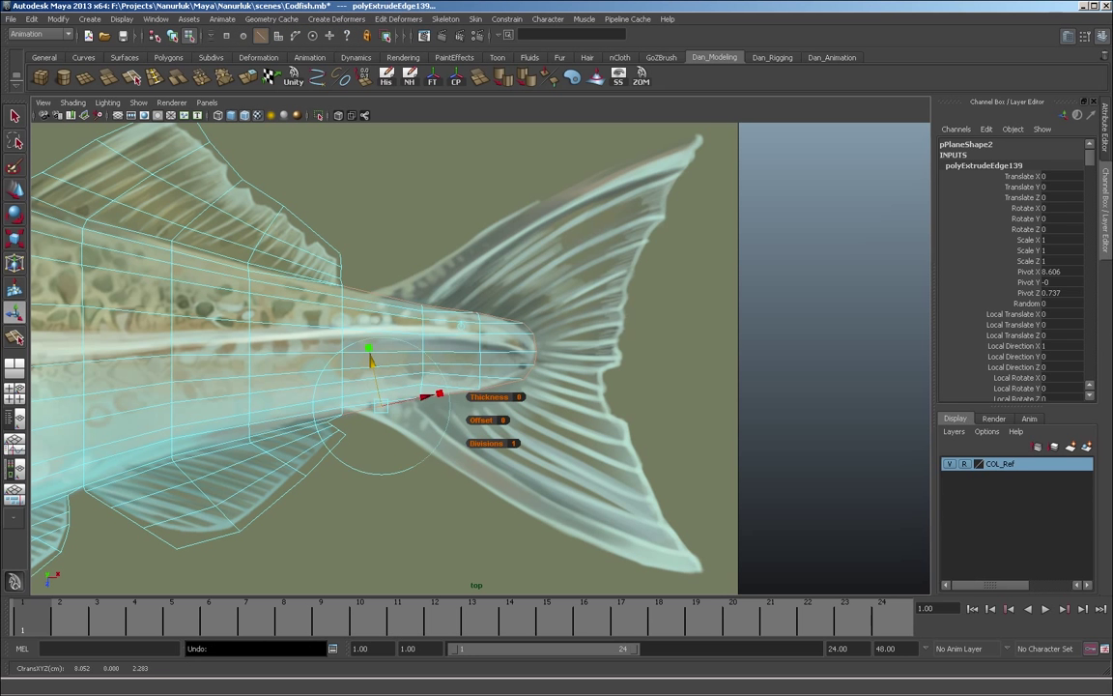
left_click_drag(442, 392, 581, 351)
Move the extruded vertices in to form a narrow, even band around the base of the tail fin.
key("F9")
key("w")
left_click_drag(406, 261, 397, 279)
left_click_drag(500, 287, 442, 290)
left_click_drag(568, 299, 494, 287)
left_click(624, 312)
left_click_drag(624, 312, 544, 315)
left_click_drag(635, 327, 559, 331)
left_click_drag(495, 287, 500, 296)
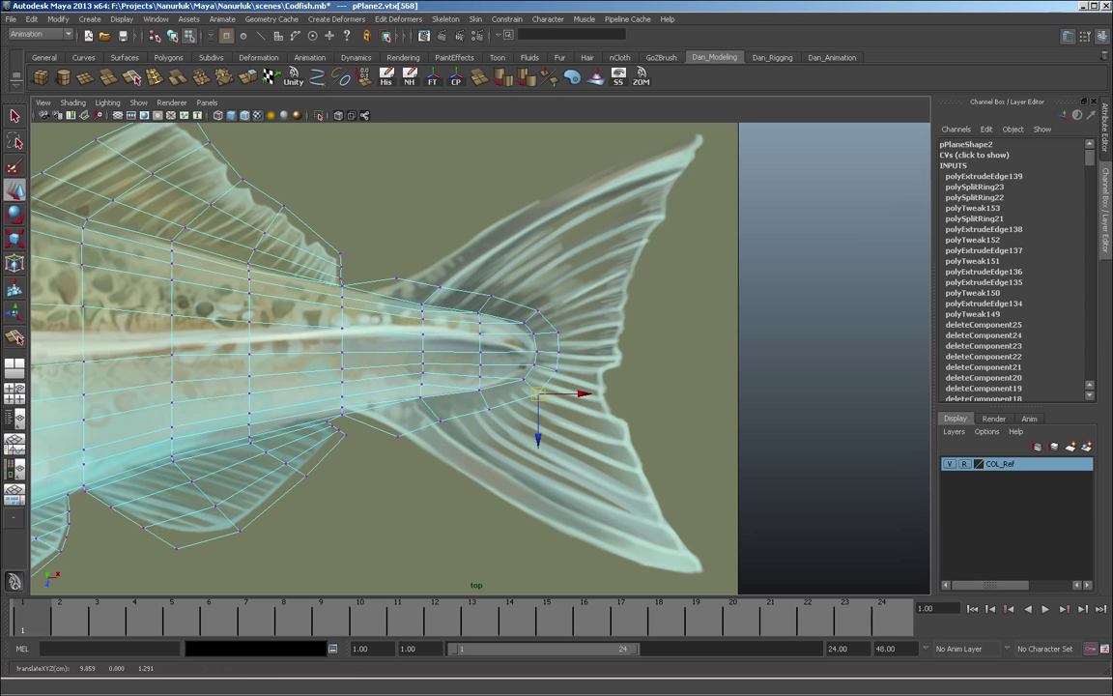
Extrude the upper outer edges of the tail band in three sections over the upper tail lobe.
key("F10")
left_click(418, 283)
double_click(549, 320, "shift")
key("ctrl+e")
key("w")
left_click_drag(478, 305, 668, 185)
key("F9")
left_click(538, 311)
key("F10")
left_click(132, 77)
left_click(132, 77)
Move the outermost vertices of the upper tail lobe to follow its painted outline near the tip.
middle_click_drag(668, 185, 533, 269, "alt")
left_click_drag(520, 364, 476, 407)
left_click(502, 335)
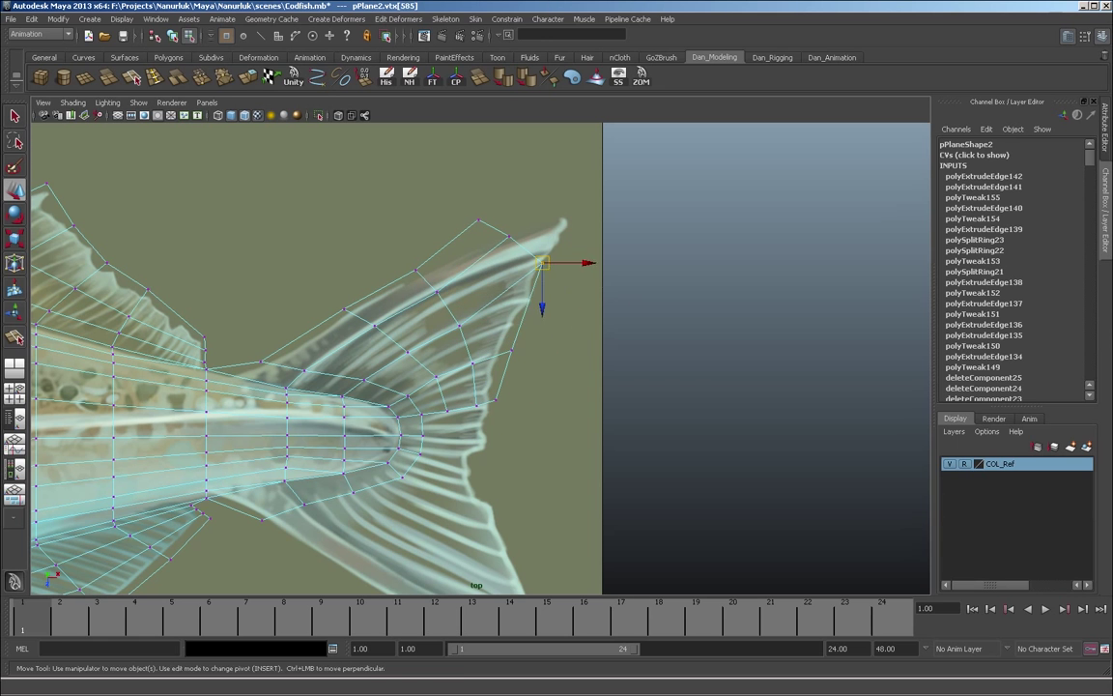
left_click_drag(543, 262, 523, 319)
left_click_drag(478, 220, 496, 236)
left_click_drag(509, 236, 566, 247)
Extrude one more section to the tip of the upper tail lobe and adjust the lobe's vertices.
key("F10")
left_click(133, 77)
middle_click_drag(552, 293, 540, 240, "alt")
left_click_drag(447, 272, 449, 277)
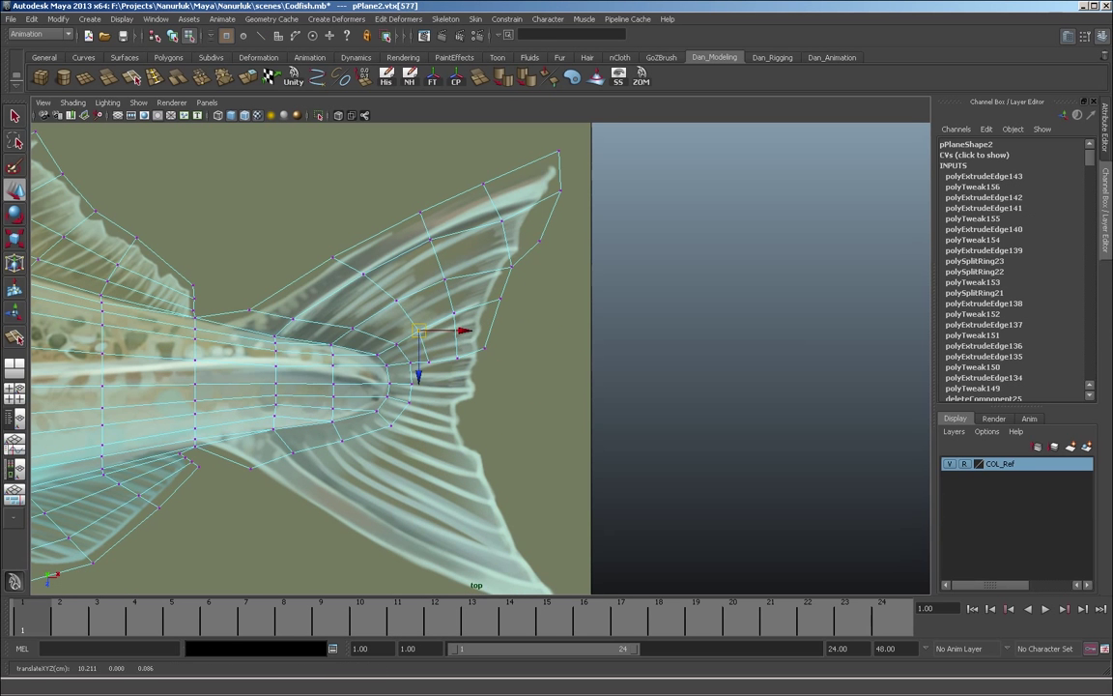
left_click(429, 361)
Select the faces of the upper tail lobe and duplicate them as a separate mesh.
middle_click_drag(428, 361, 439, 332, "alt")
key("F11")
left_click(319, 260)
key("ctrl+z")
left_click(439, 276, "shift")
left_click(395, 215, "shift")
left_click_drag(461, 162, 519, 334, "shift")
right_click_drag(266, 224, 329, 445, "shift")
left_click(398, 181)
Flip the duplicated tail lobe vertically and place it over the lower tail lobe.
right_click_drag(398, 181, 280, 193, "alt")
middle_click_drag(280, 232, 426, 212, "alt")
left_click_drag(127, 408, 127, 487)
left_click_drag(127, 498, 127, 359)
key("ctrl+z")
key("ctrl+z")
right_click_drag(126, 360, 261, 360, "alt")
middle_click_drag(106, 232, 183, 259, "alt")
left_click(100, 238)
left_click(388, 181)
middle_click_drag(734, 174, 469, 166, "alt")
right_click_drag(468, 166, 618, 193, "alt")
Move the vertices of the flipped lobe to fit the lower tail lobe and meet the tail band.
middle_click_drag(426, 415, 563, 389, "alt")
key("q")
right_click_drag(503, 425, 425, 423)
left_click(402, 407)
key("w")
left_click_drag(358, 417, 363, 414)
left_click(463, 398)
left_click_drag(462, 398, 453, 386)
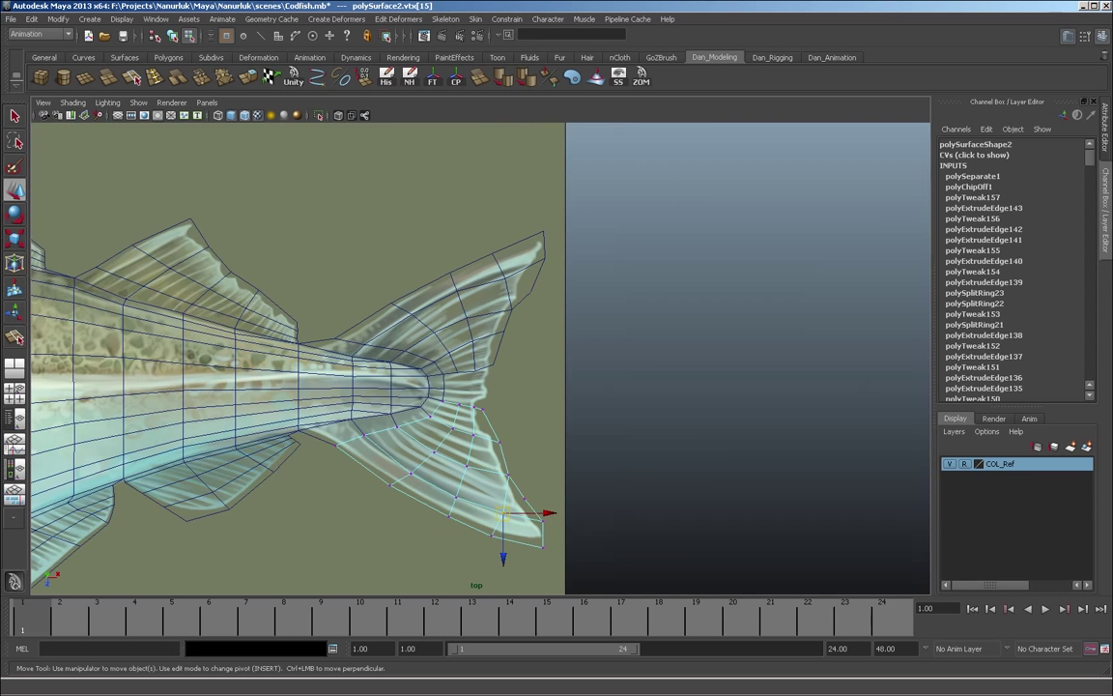
Combine the lower tail lobe with the body mesh and merge the vertices where they join.
right_click(275, 207, "shift")
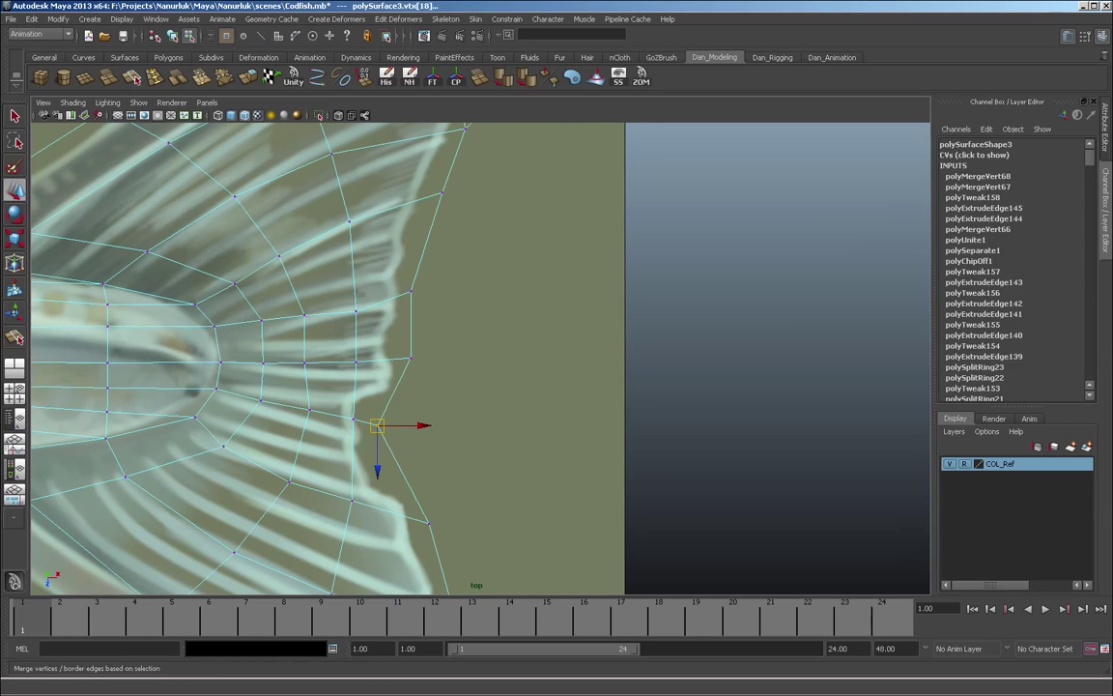
scroll(480, 359, "down", 10)
key("F8")
Extrude the edge loop around the eye opening and scale it inward.
scroll(480, 358, "up", 4)
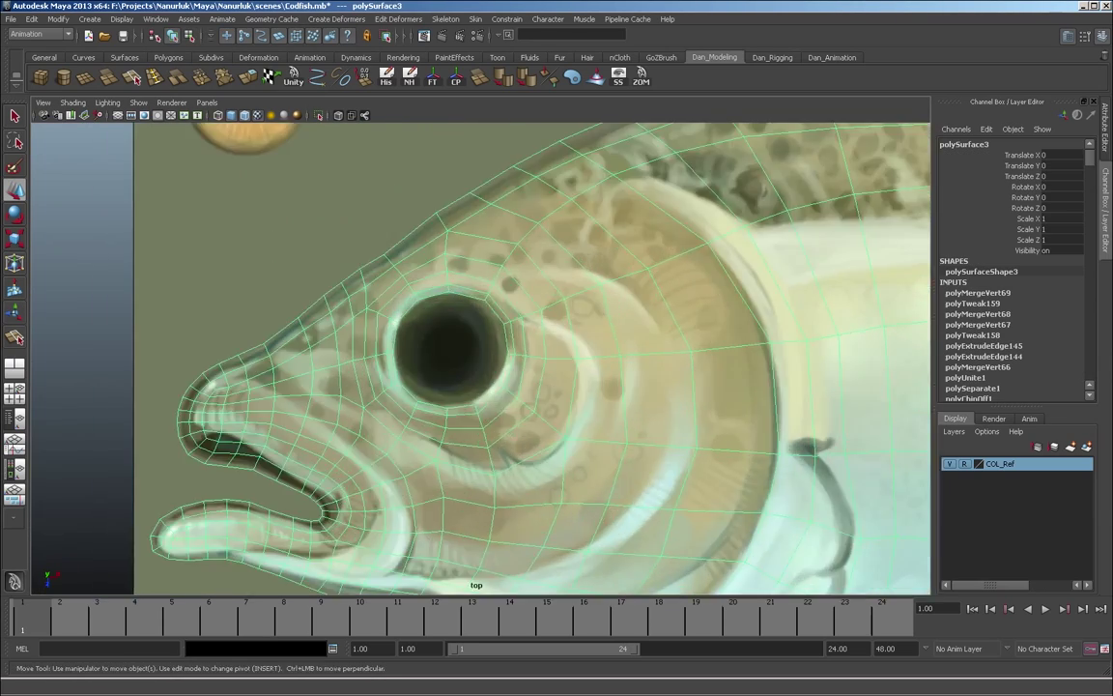
double_click(432, 294)
key("g")
left_click(514, 218)
key("g")
left_click_drag(450, 349, 417, 350)
left_click(515, 223)
key("g")
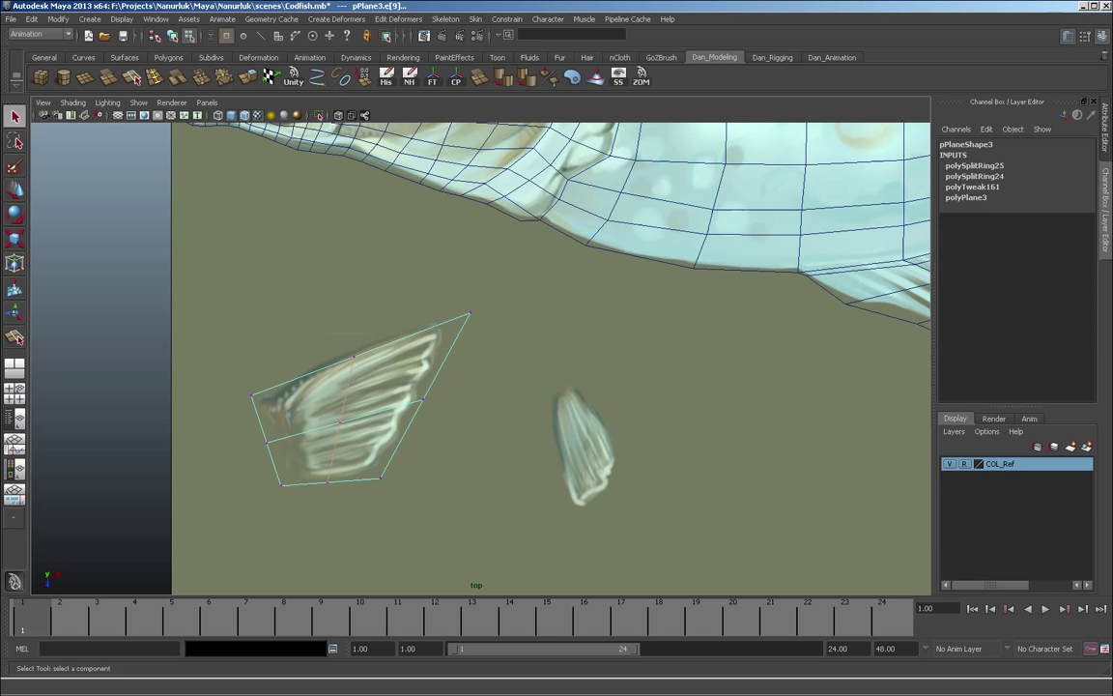
Move the pectoral fin plane's vertices to follow the painted fin and insert edge loops across it in both directions.
left_click(340, 349)
left_click(339, 480)
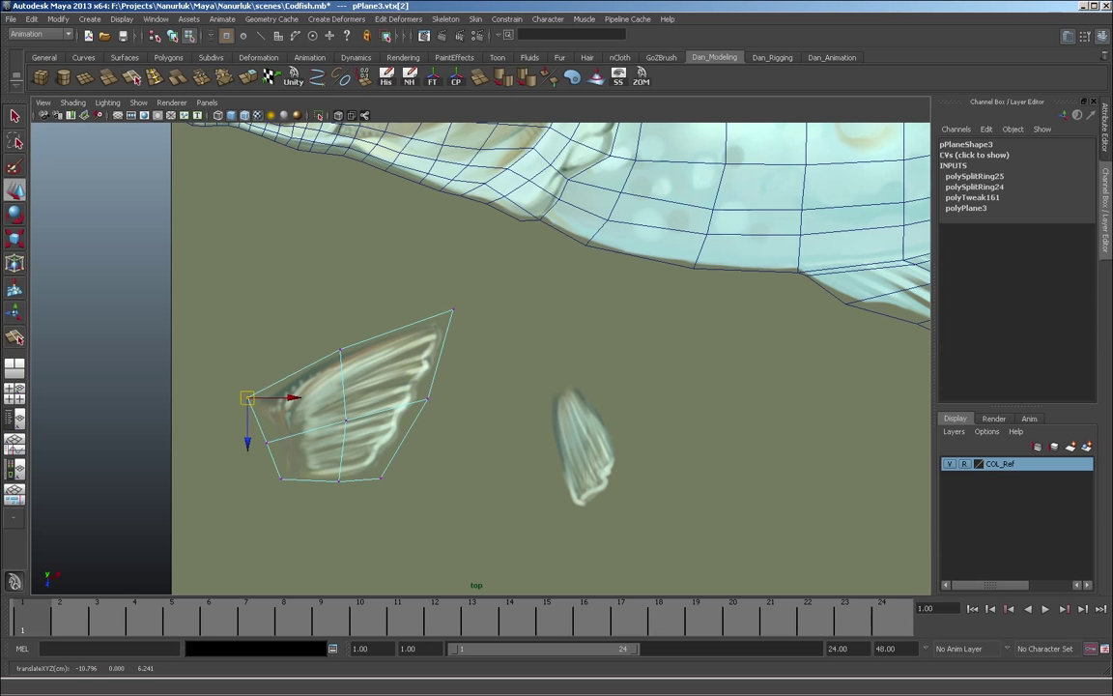
left_click(267, 440)
left_click(428, 398)
left_click(390, 332)
left_click(313, 365)
left_click(287, 378)
left_click(267, 388)
Adjust the vertices at the tip and rear edge of the pectoral fin plane to follow the fin's outline.
key("w")
left_click_drag(452, 311, 450, 317)
left_click_drag(428, 398, 433, 388)
key("y")
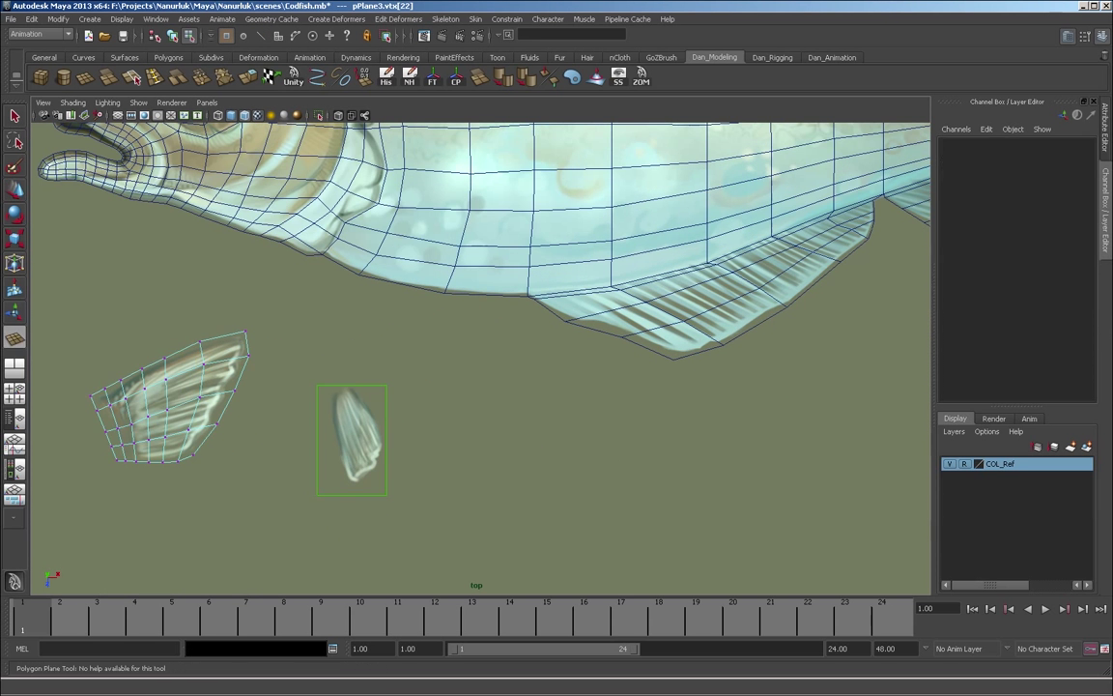
Fit the corners of the new plane around the small pelvic fin and insert two edge loops.
key("F9")
left_click(390, 445)
key("y")
left_click(338, 382)
left_click(332, 438)
Refine the pelvic fin plane's vertices along the painted outline and insert further edge loops.
key("F9")
left_click_drag(359, 378, 354, 381)
key("y")
left_click(329, 416)
left_click(333, 389)
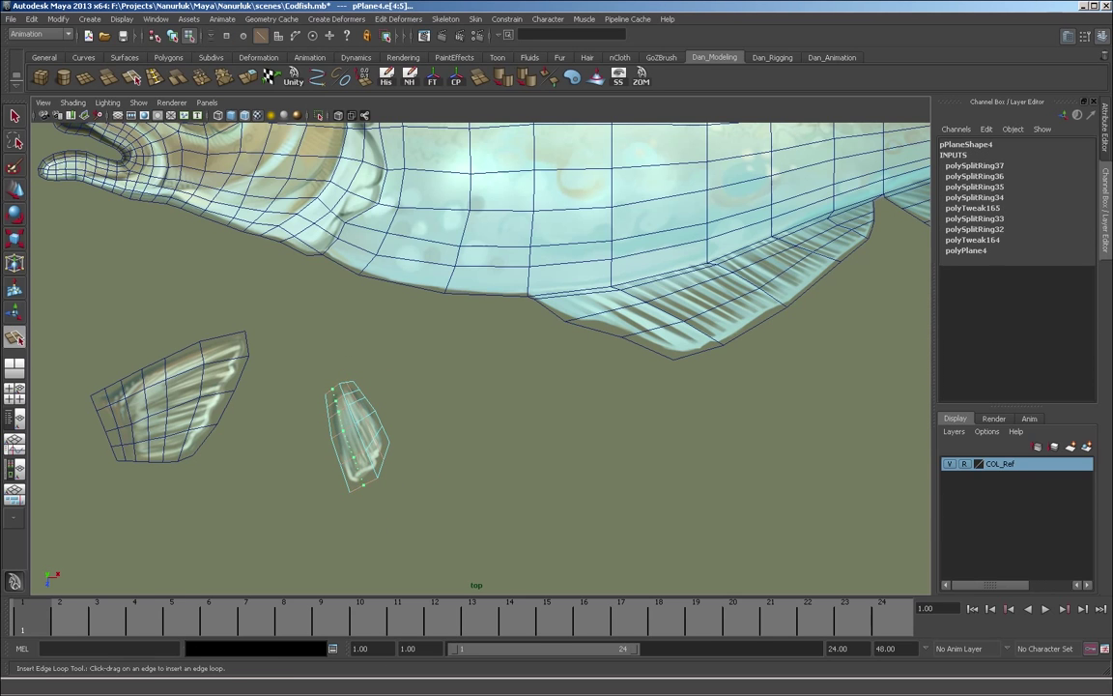
Adjust the remaining vertices of the pelvic fin plane so its edges match the painted fin.
key("w")
scroll(357, 435, "up", 3)
left_click(417, 440)
left_click(323, 365)
mouse_move(387, 435)
middle_mouse_down("alt")
mouse_move(389, 365)
mouse_move(476, 372)
middle_mouse_up("alt")
left_click(353, 262)
left_click(394, 305)
scroll(394, 319, "down", 6)
scroll(415, 290, "up", 6)
middle_click_drag(387, 193, 435, 338, "alt")
Create a polygon plane over the red tongue, fit its corners to the painting and insert four edge loops across it.
key("F8")
left_click(85, 77)
key("w")
left_click(285, 292)
mouse_move(285, 292)
left_mouse_down()
mouse_move(498, 392)
mouse_move(294, 307)
left_mouse_up()
key("y")
left_click(395, 379)
left_click(344, 378)
left_click(443, 380)
left_click(316, 377)
Move the tongue plane's vertices to follow the painted outline and insert one edge loop along its length.
key("w")
left_click_drag(445, 308, 444, 305)
key("y")
left_click(393, 342)
key("q")
key("w")
left_click_drag(489, 379, 480, 373)
key("F8")
Create a polygon sphere over the separate painted eyeball, scale it to match and centre it there.
scroll(480, 358, "down", 5)
middle_click_drag(435, 387, 475, 305, "alt")
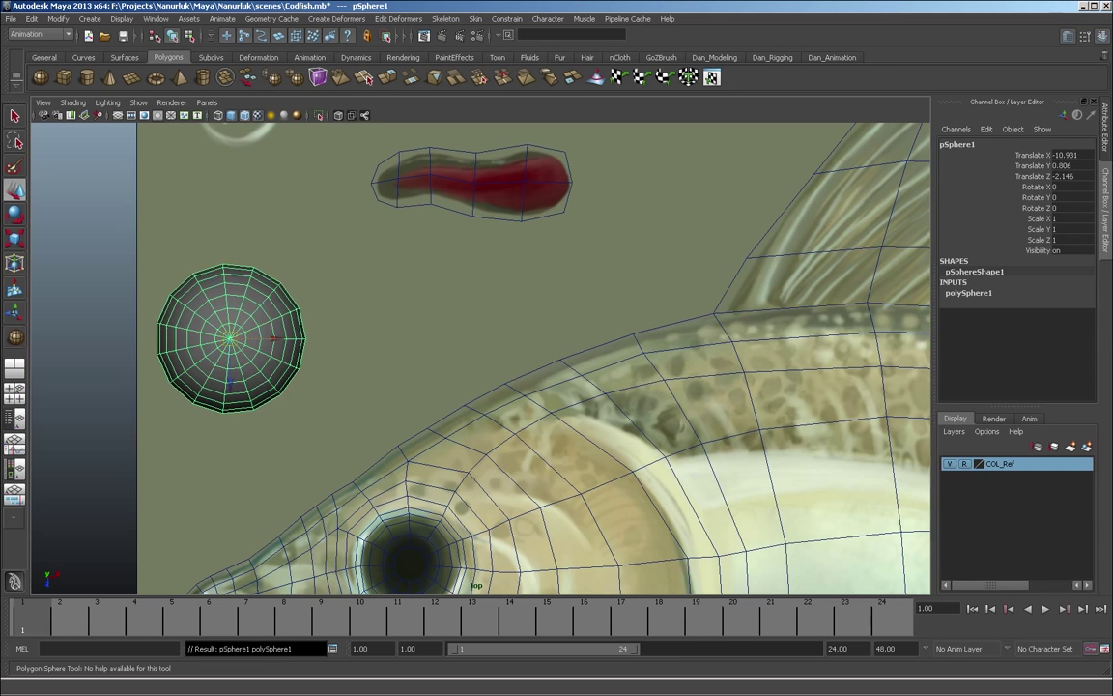
key("r")
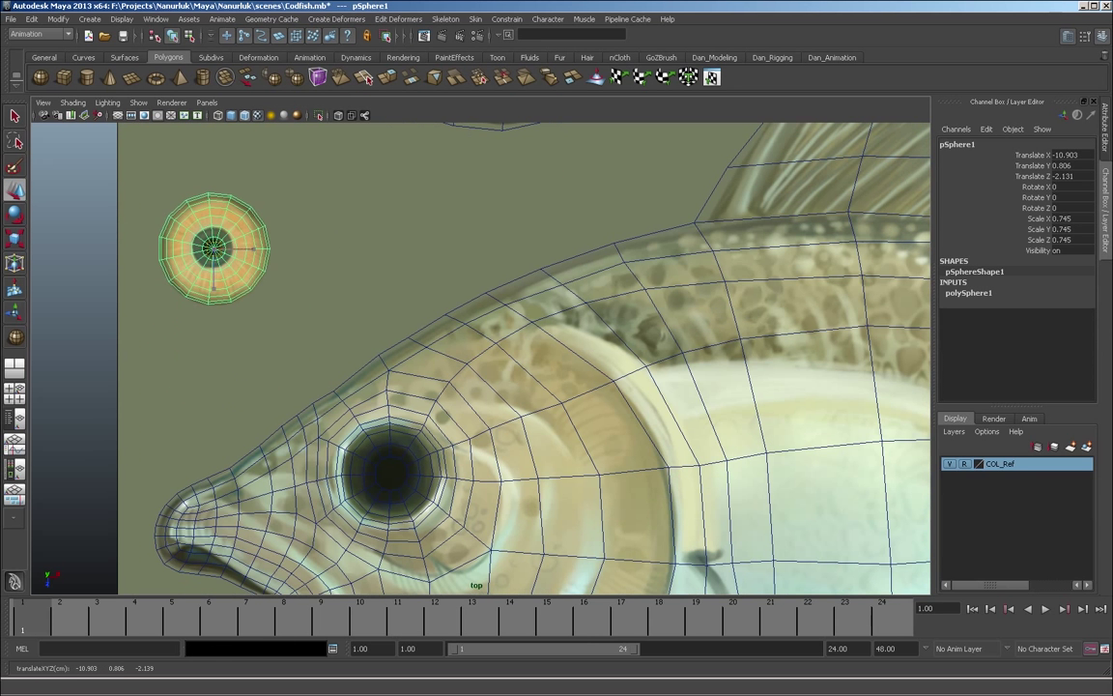
mouse_move(214, 249)
left_mouse_down()
mouse_move(392, 476)
mouse_move(374, 475)
mouse_move(214, 249)
left_mouse_up()
key("r")
key("w")
Set the eyeball sphere's axis and height subdivisions to 12.
left_click(968, 293)
left_click_drag(1072, 314, 1073, 324)
type("12")
key("Return")
Try the eyeball sphere over the eye socket in the fish's head, and undo the move.
left_click_drag(215, 249, 391, 474)
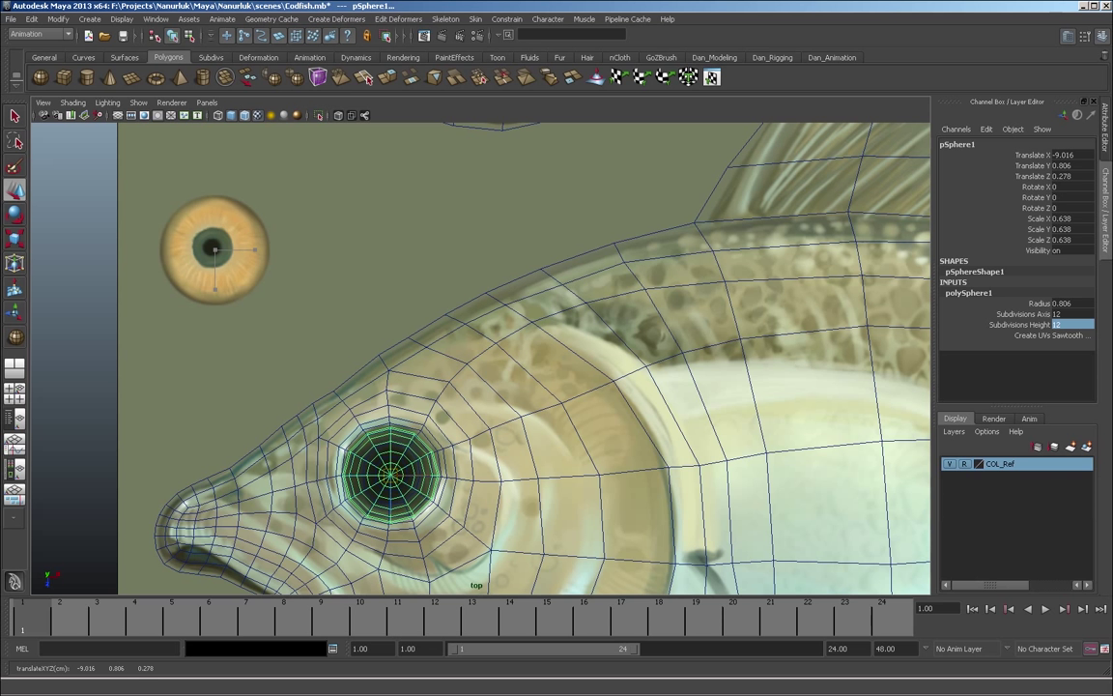
key("ctrl+z")
key("ctrl+z")
key("ctrl+z")
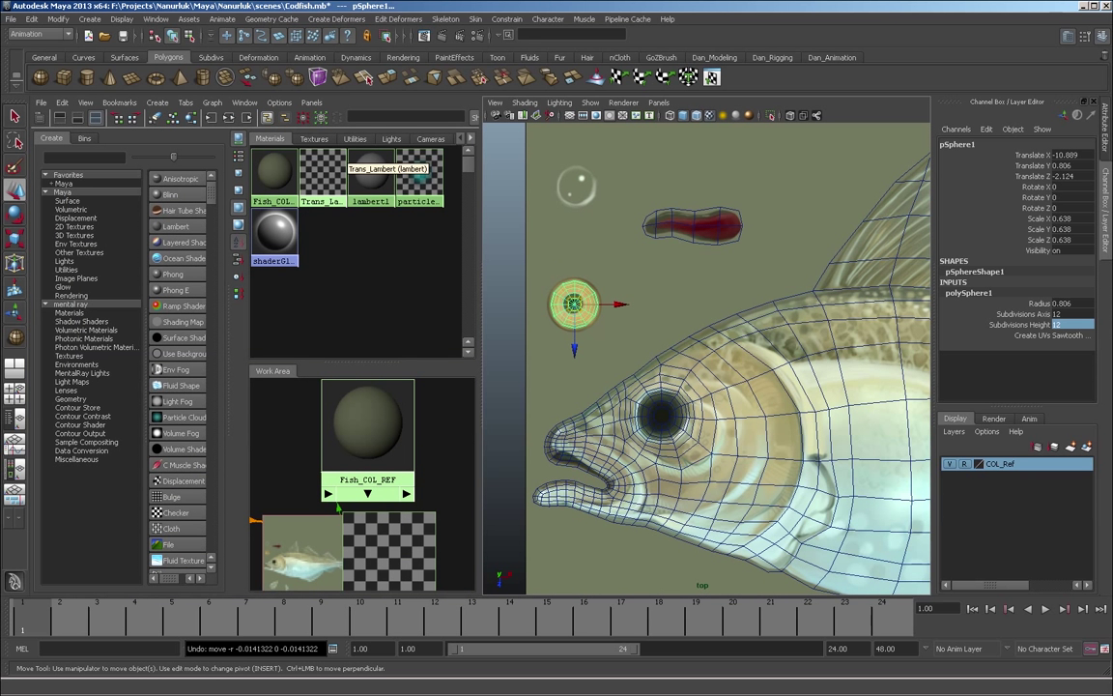
Show the persp camera in place of the Hypershade beside the top view and display it with textures.
left_click(311, 103)
mouse_move(333, 128)
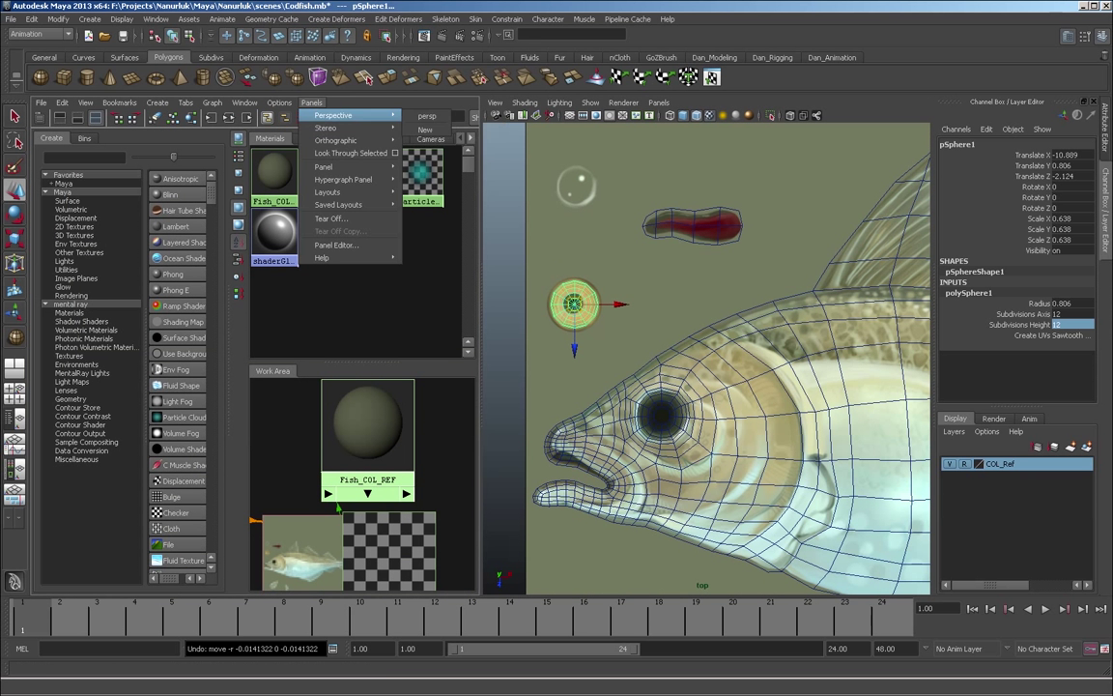
left_click(426, 116)
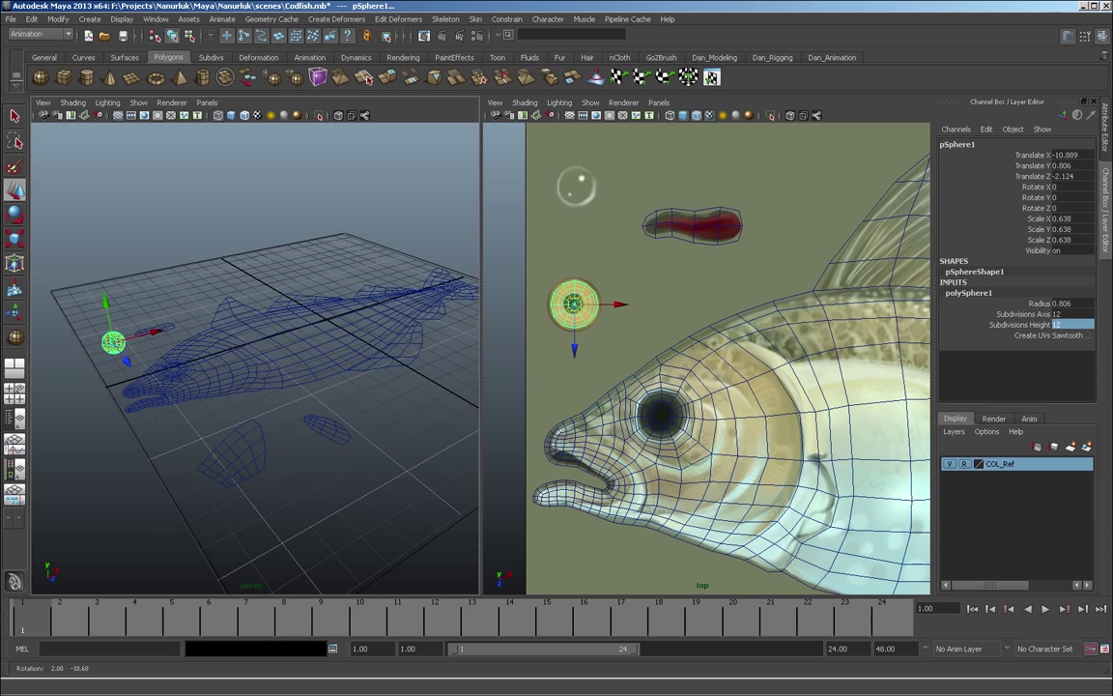
middle_click_drag(242, 328, 360, 359, "alt")
key("6")
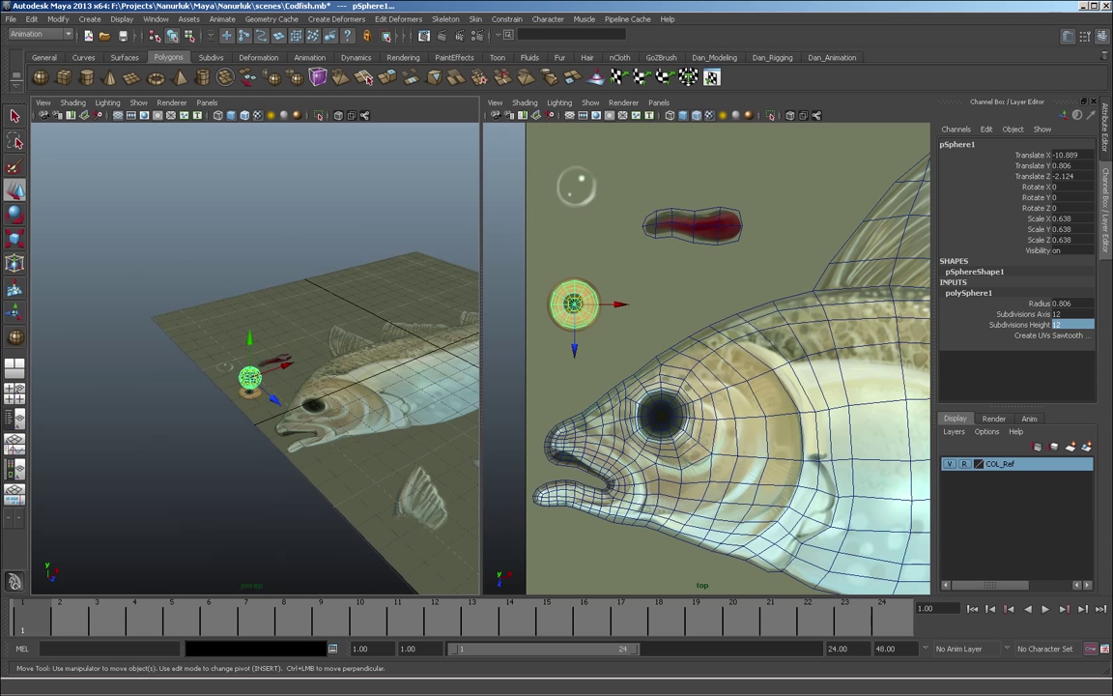
Frame the eyeball sphere in the perspective view and enable Wireframe on Shaded there.
key("f")
left_click_drag(241, 367, 264, 379, "alt")
left_click(324, 357)
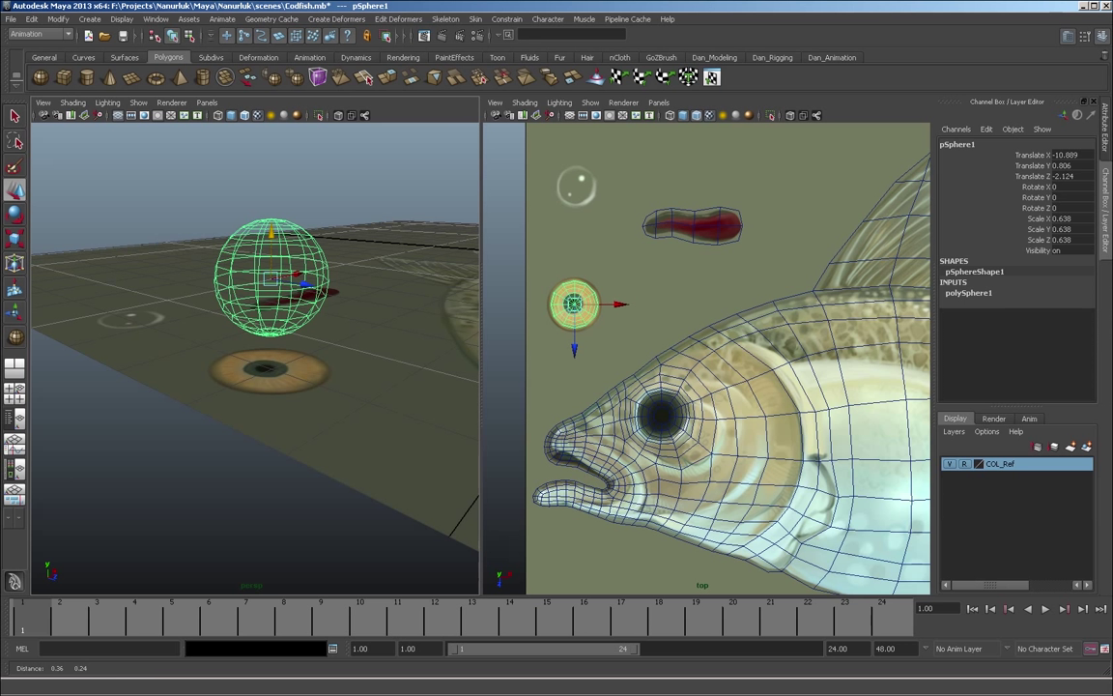
middle_click_drag(272, 278, 237, 372, "alt")
right_click_drag(237, 372, 309, 377, "alt")
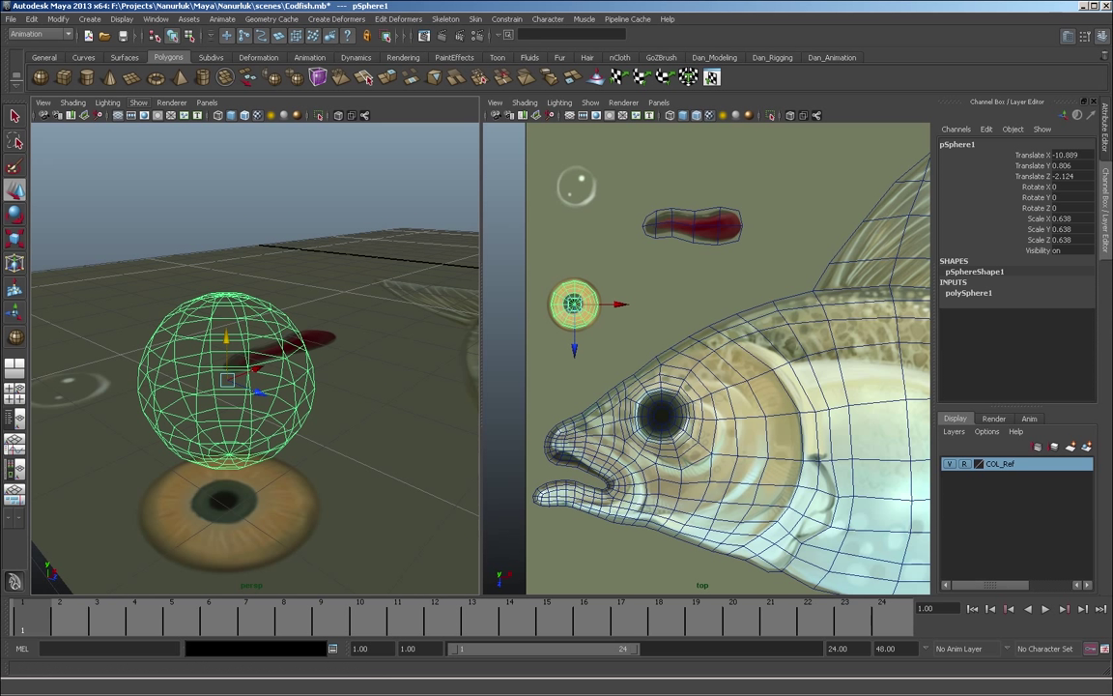
left_click(72, 103)
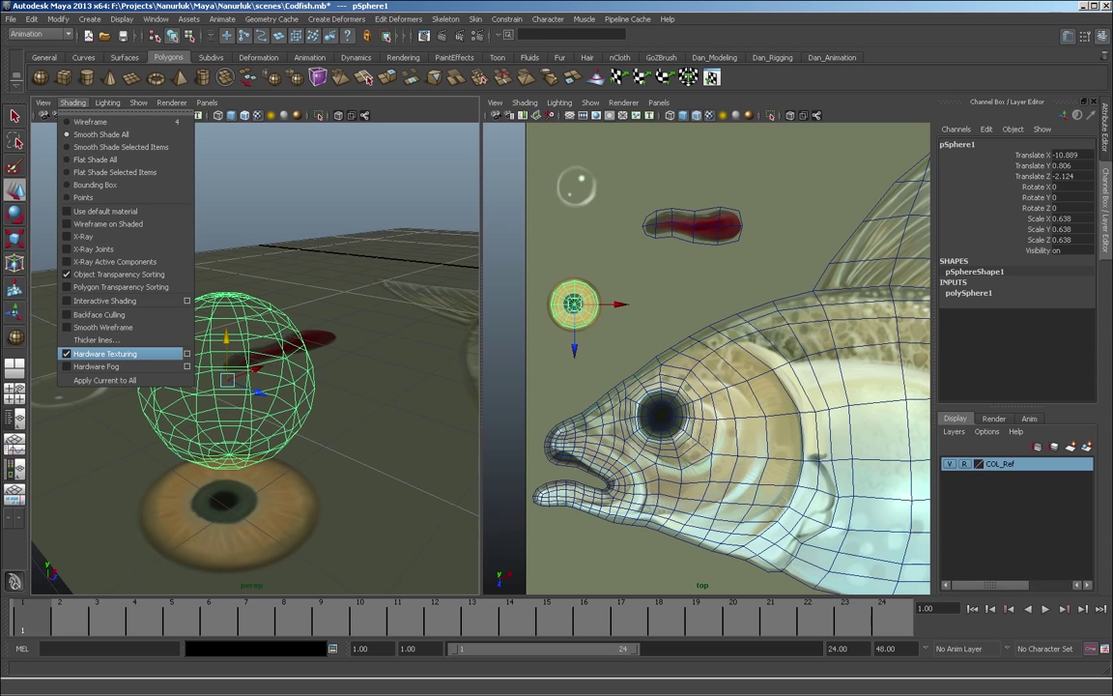
left_click(107, 223)
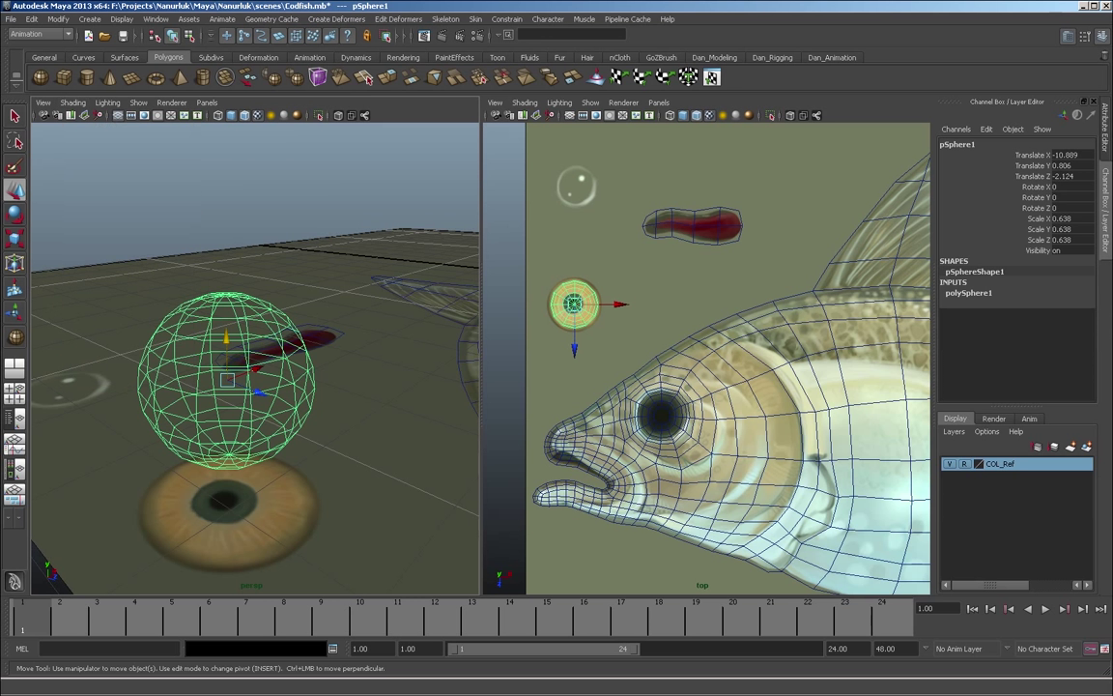
Scale the upper-half vertices of the eyeball sphere and lower them towards the sphere's middle.
left_click_drag(242, 387, 290, 351, "alt")
key("F9")
left_click_drag(186, 201, 421, 311)
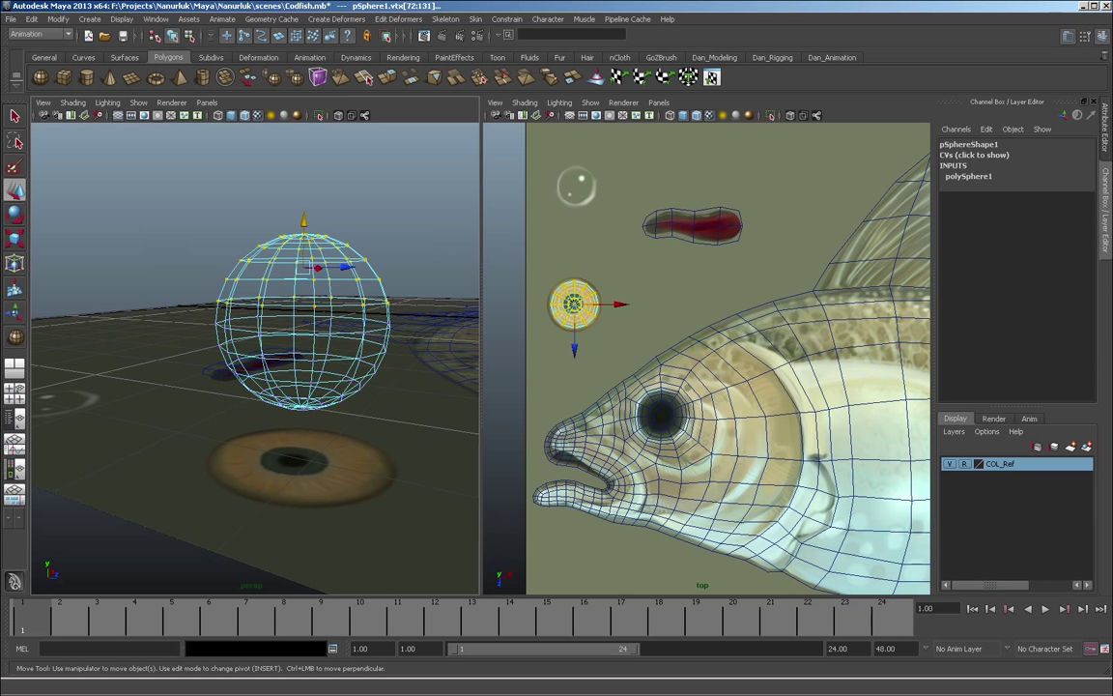
key("r")
mouse_move(300, 327)
left_mouse_down()
mouse_move(301, 298)
mouse_move(302, 327)
left_mouse_up()
key("w")
left_click_drag(304, 219, 290, 294)
key("F8")
Lower the reshaped eyeball to the reference plane and duplicate it.
left_click_drag(302, 396, 305, 379, "alt")
left_click_drag(291, 259, 302, 408)
left_click_drag(303, 409, 365, 408, "alt")
key("ctrl+d")
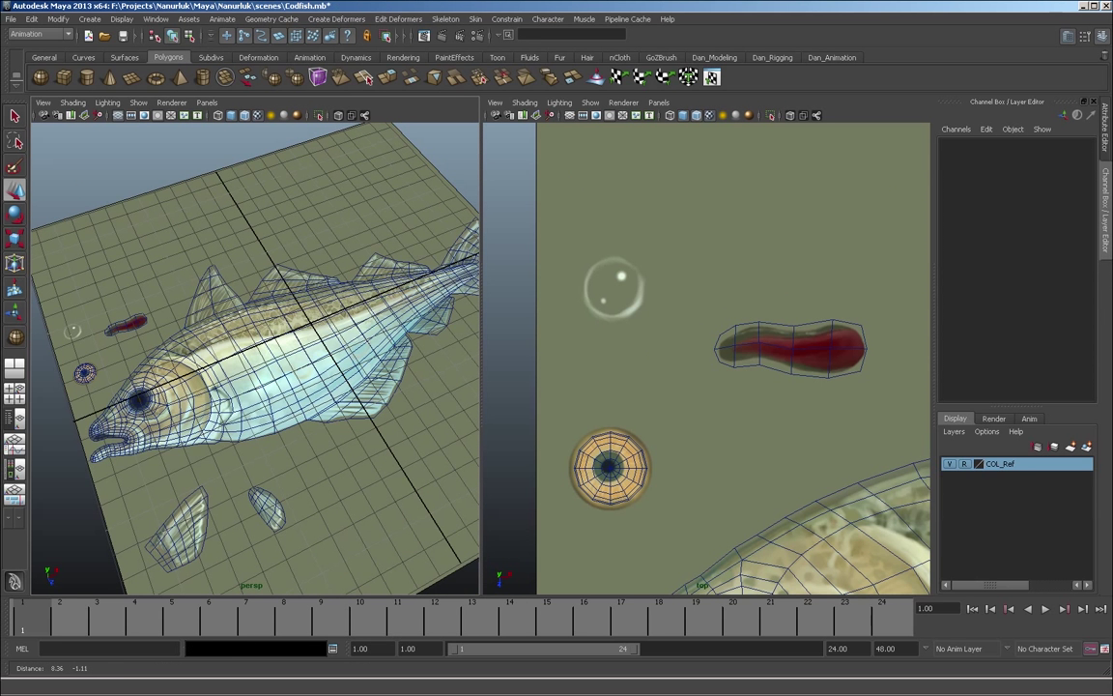
middle_click_drag(256, 357, 253, 379, "alt")
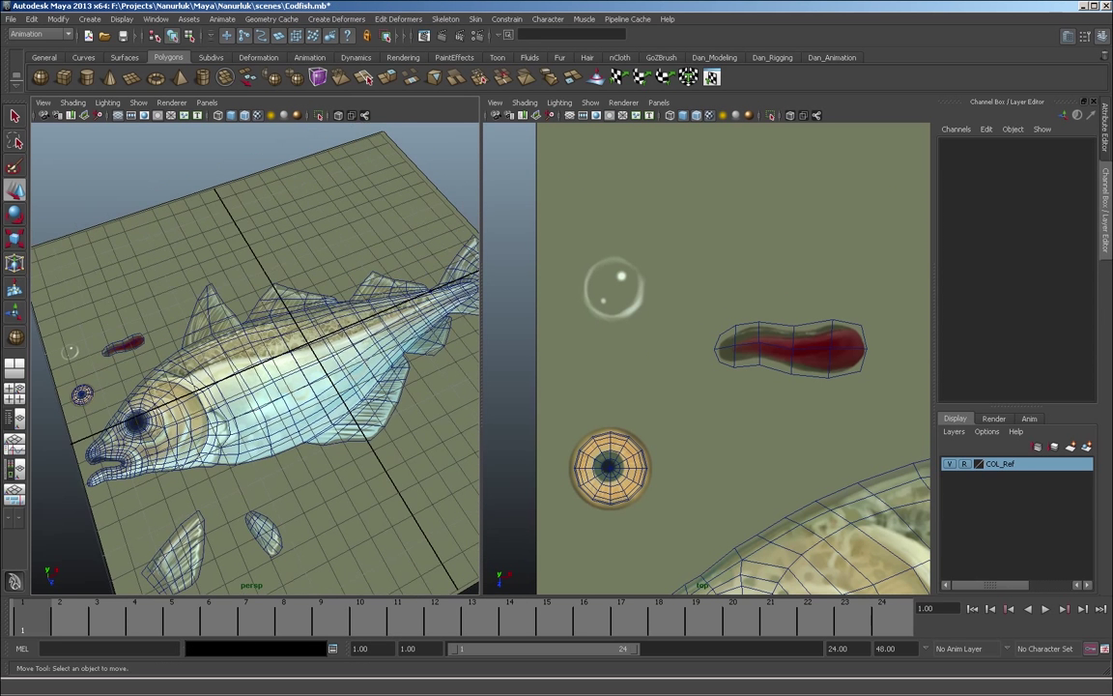
scroll(256, 357, "down", 2)
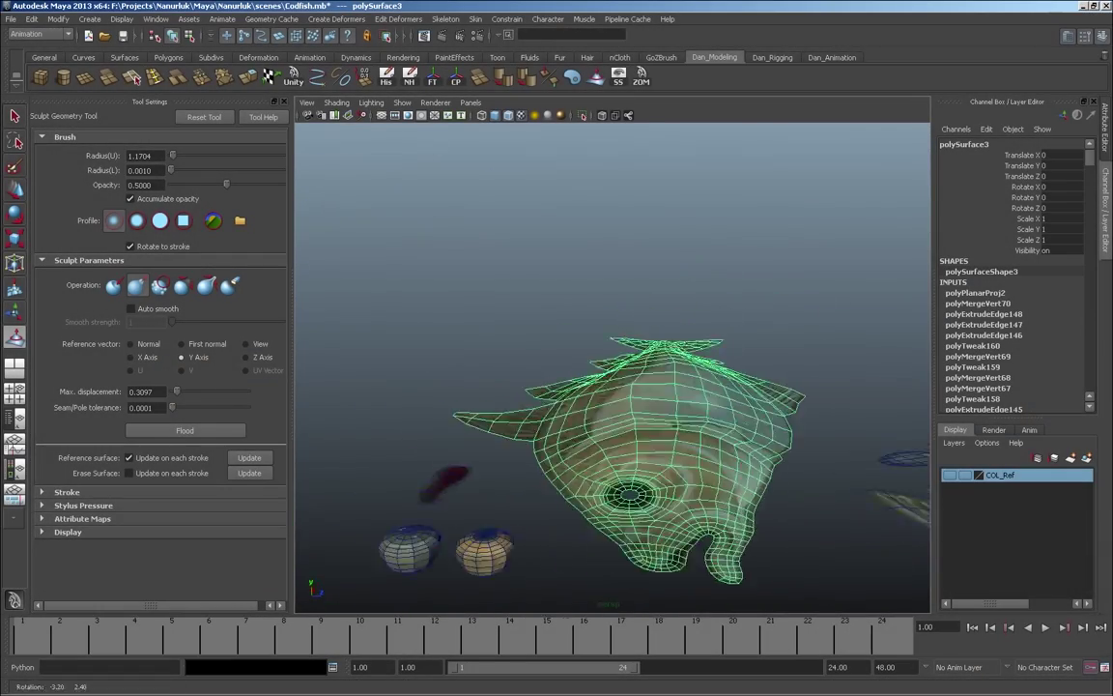
Pull the fish head's surface around the eye along the Y axis with Sculpt Geometry, using an upper brush radius of 0.6269.
mouse_move(522, 387)
left_mouse_down("alt")
mouse_move(622, 449)
mouse_move(757, 340)
mouse_move(742, 404)
mouse_move(773, 444)
left_mouse_up("alt")
left_click_drag(690, 387, 589, 338, "alt")
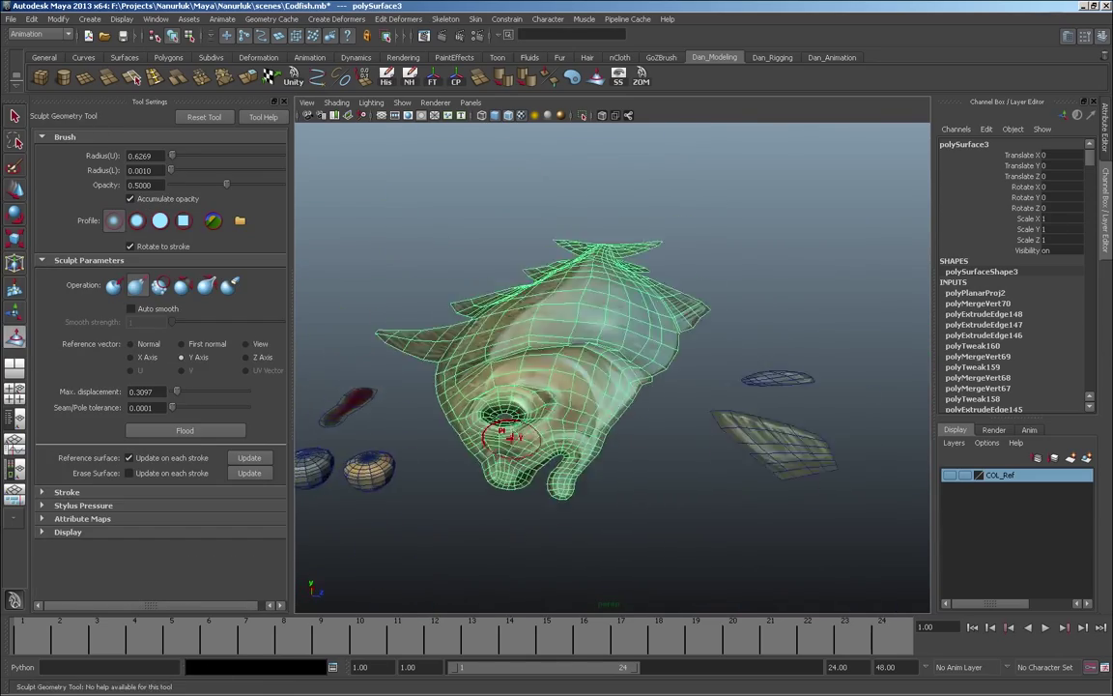